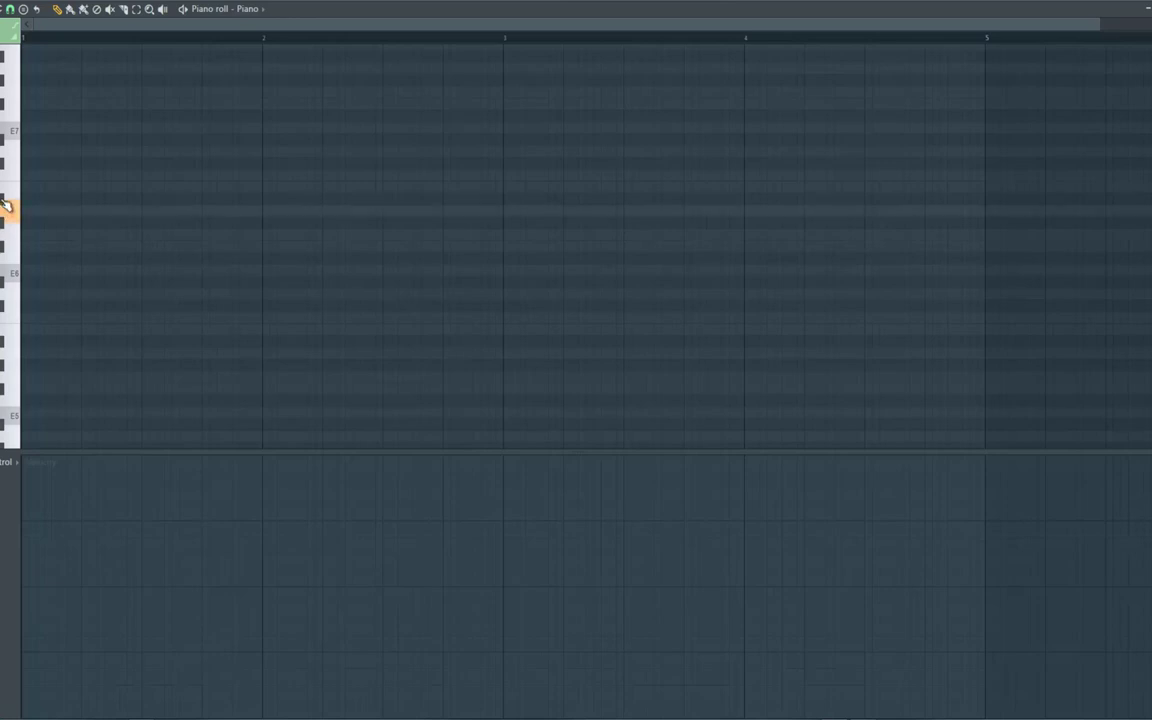
Place E6, G6 and B6 as a short chord at the start of bar 1 for the Piano channel and play it
{"action": "left_click", "coordinate": [30, 270]}
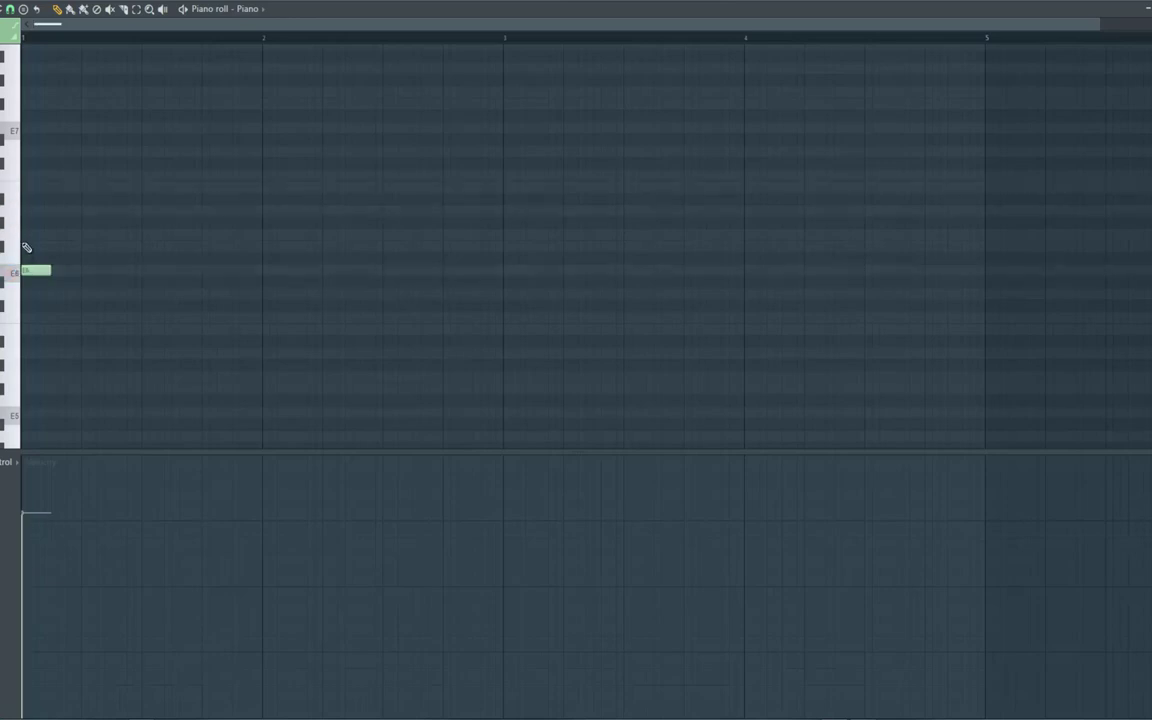
{"action": "left_click", "coordinate": [12, 228]}
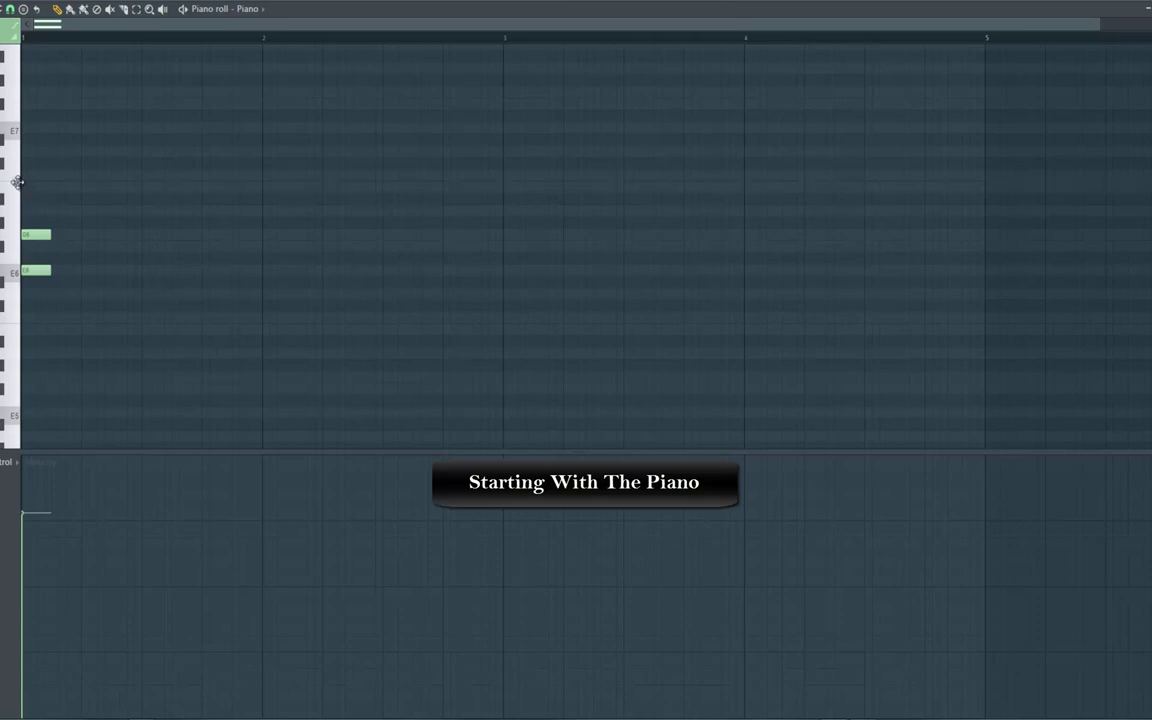
{"action": "left_click", "coordinate": [17, 184]}
{"action": "key", "text": "F6"}
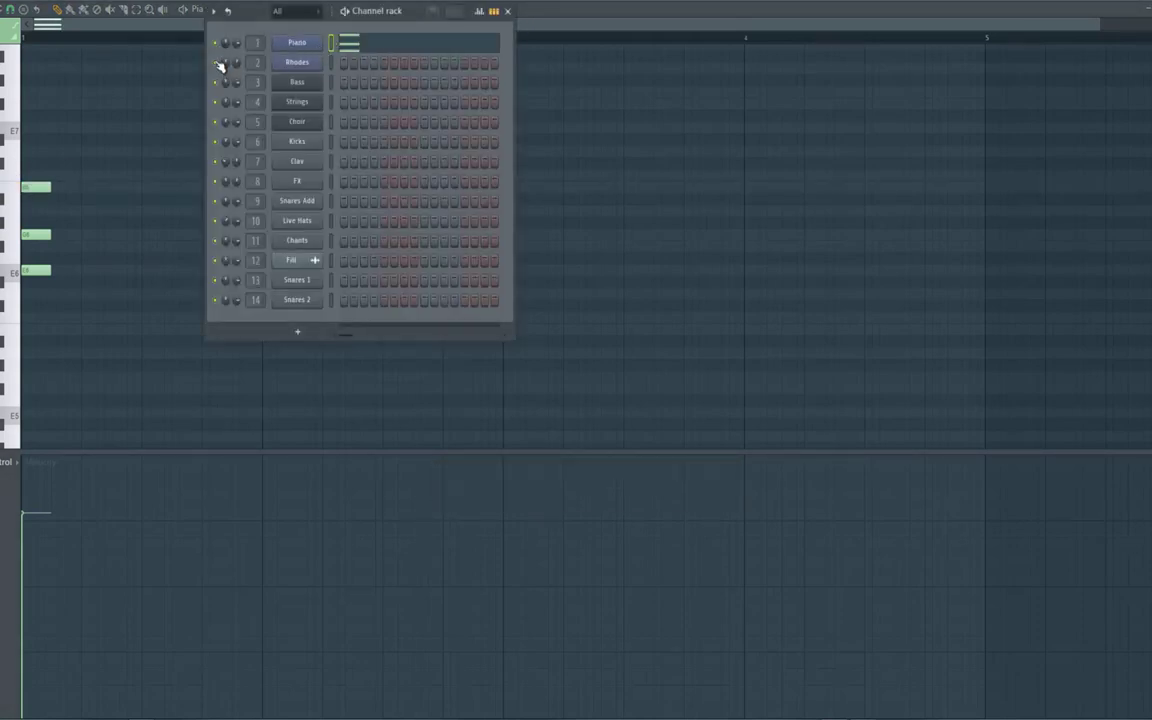
{"action": "left_click", "coordinate": [139, 11]}
{"action": "key", "text": "space"}
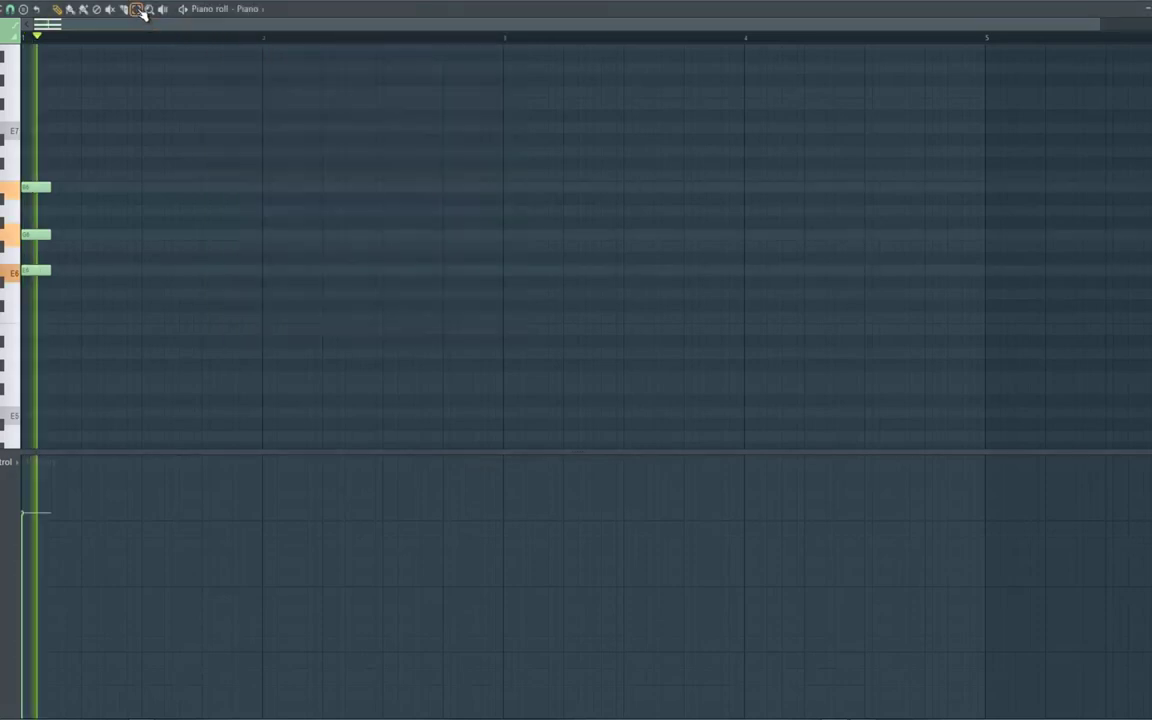
{"action": "key", "text": "space"}
Apply the Strumizer to the three chord notes with a slight start-time offset
{"action": "left_click_drag", "start_coordinate": [5, 147], "coordinate": [2, 352]}
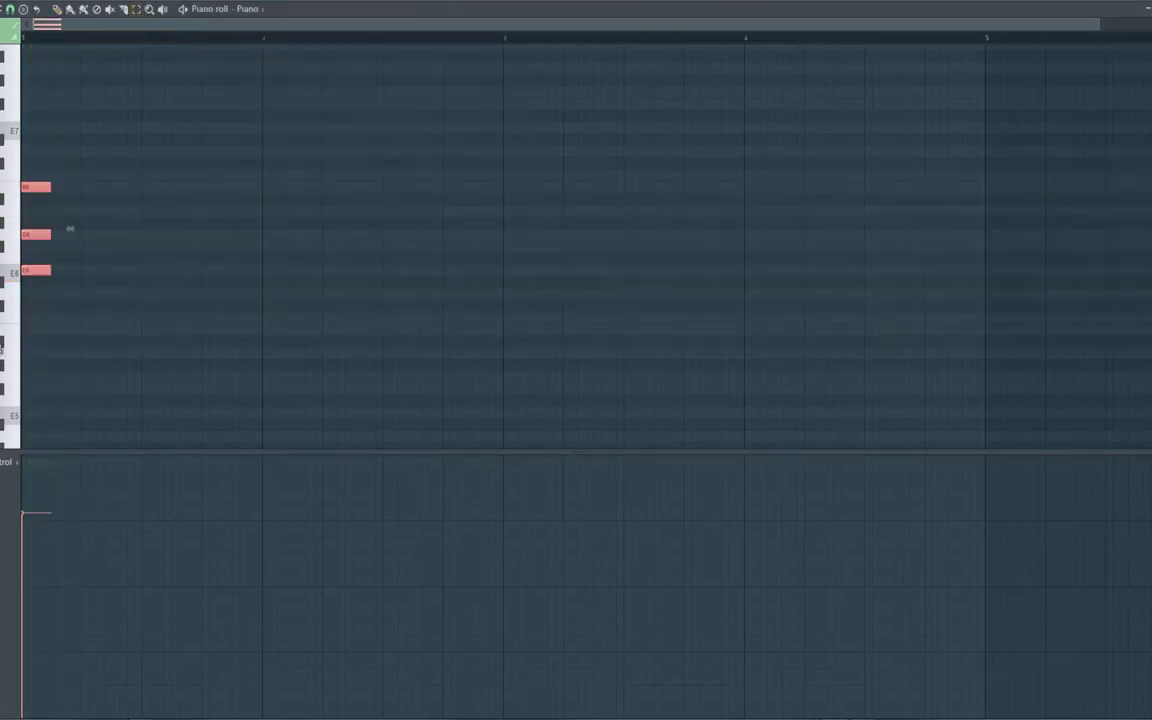
{"action": "key", "text": "alt+s"}
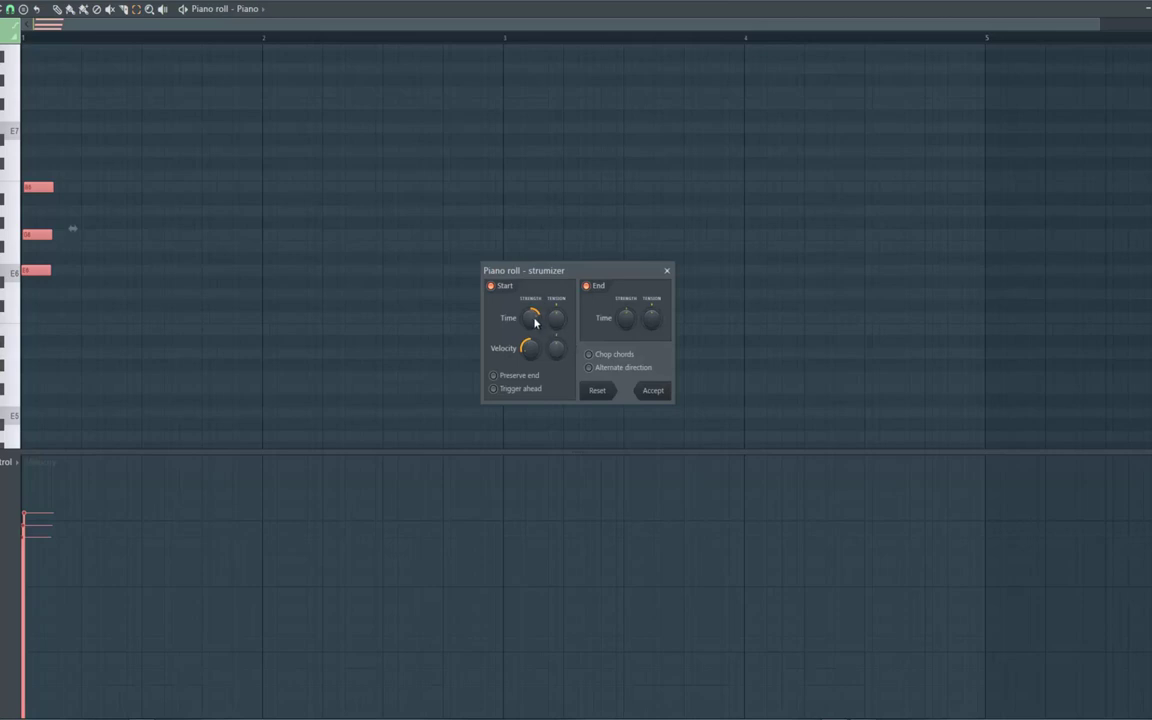
{"action": "left_click_drag", "start_coordinate": [522, 225], "coordinate": [521, 203]}
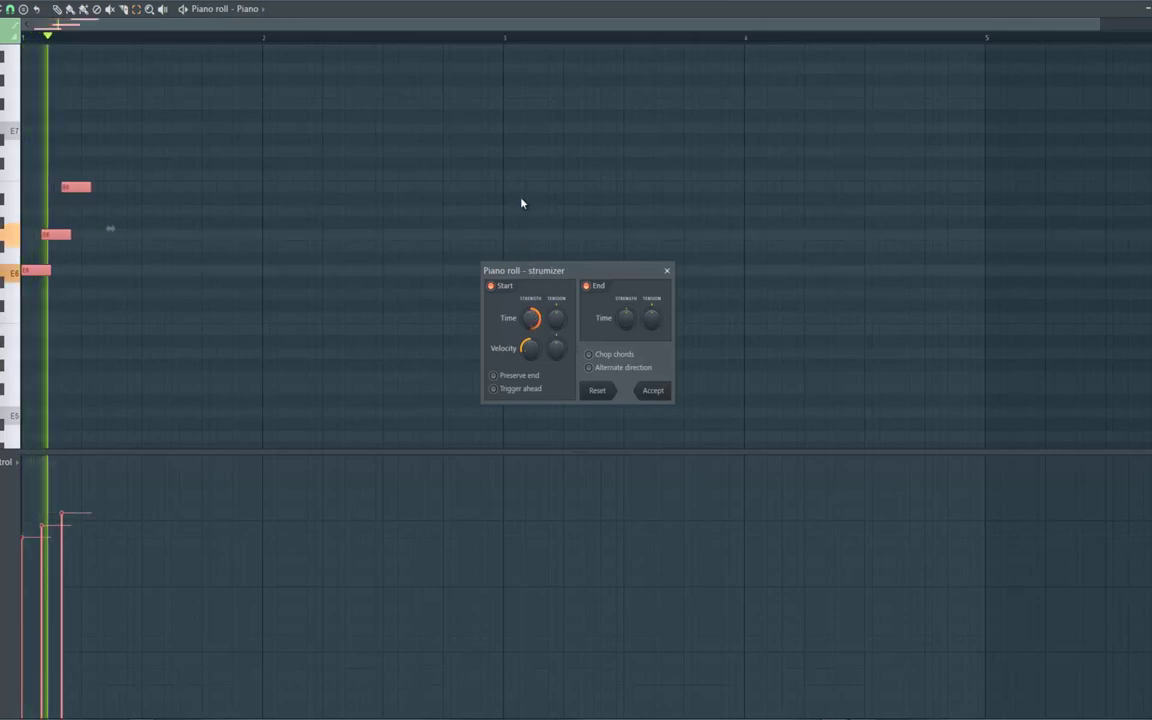
{"action": "left_click_drag", "start_coordinate": [531, 318], "coordinate": [530, 404]}
{"action": "key", "text": "space"}
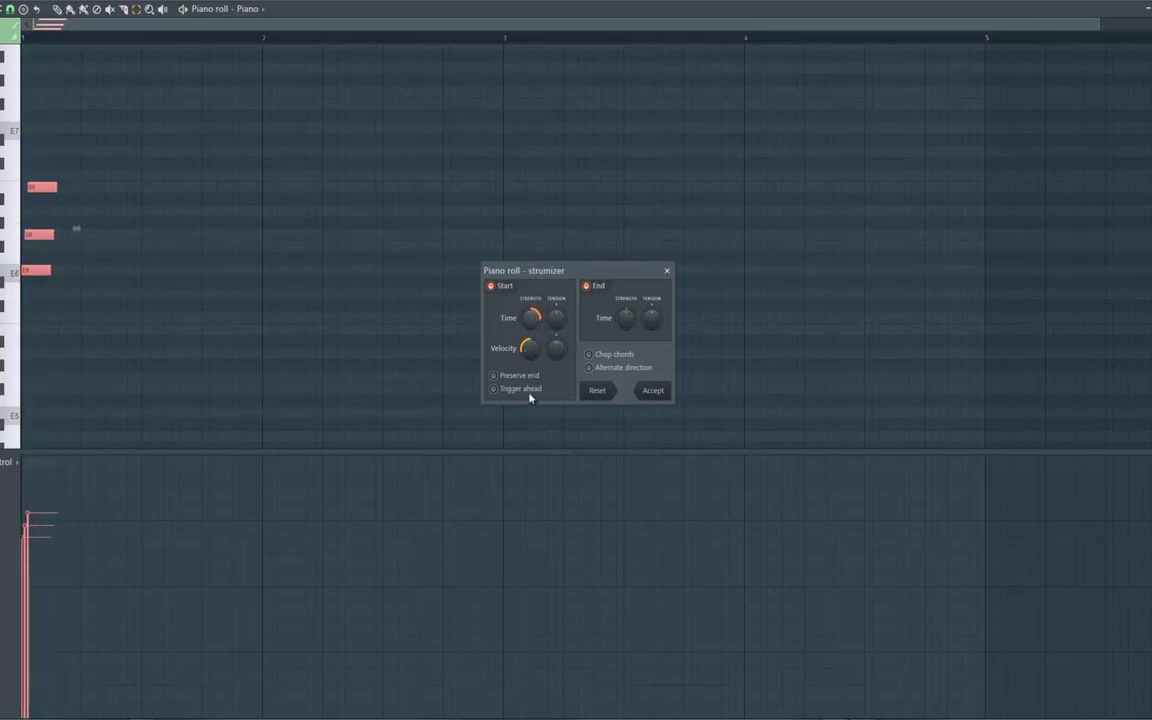
{"action": "left_click", "coordinate": [652, 391]}
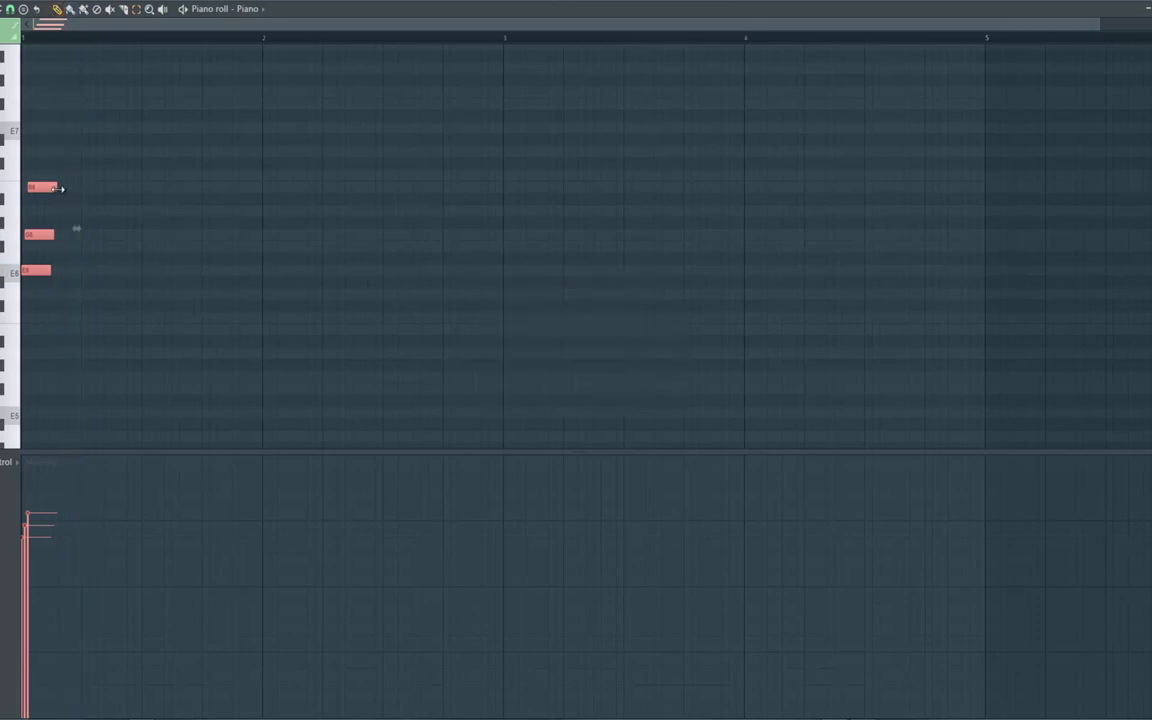
Lengthen the three strummed chord notes to the end of bar 1 and play them back
{"action": "left_click_drag", "start_coordinate": [58, 188], "coordinate": [264, 210]}
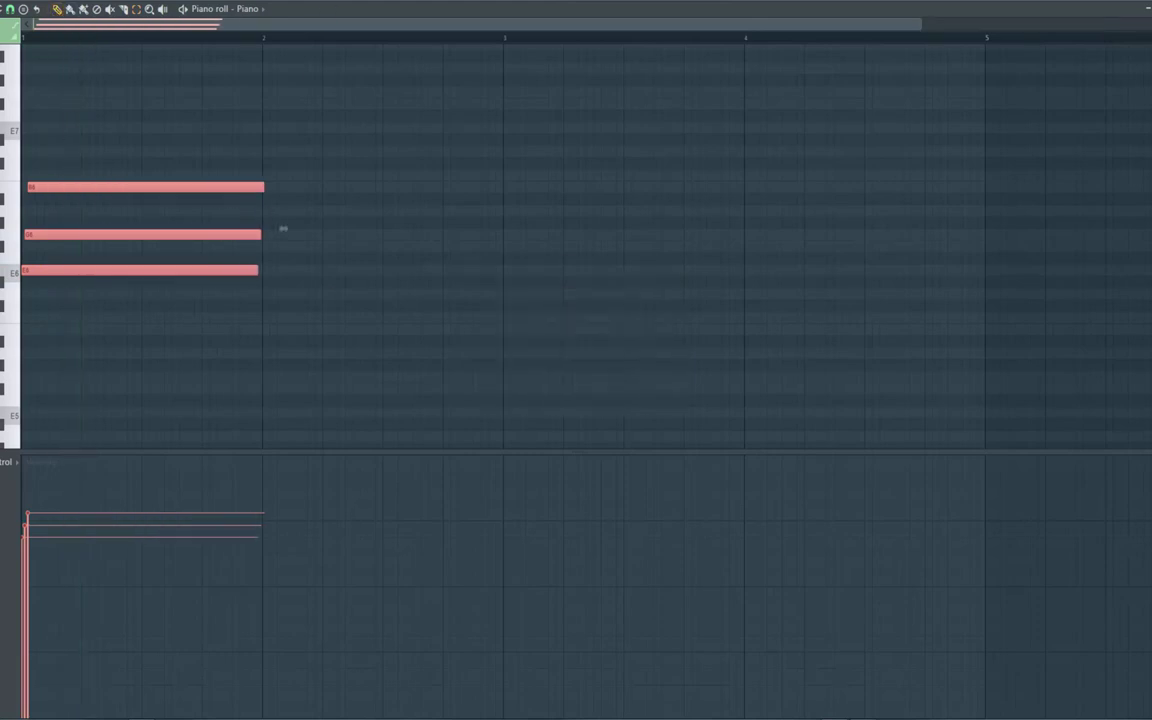
{"action": "key", "text": "space"}
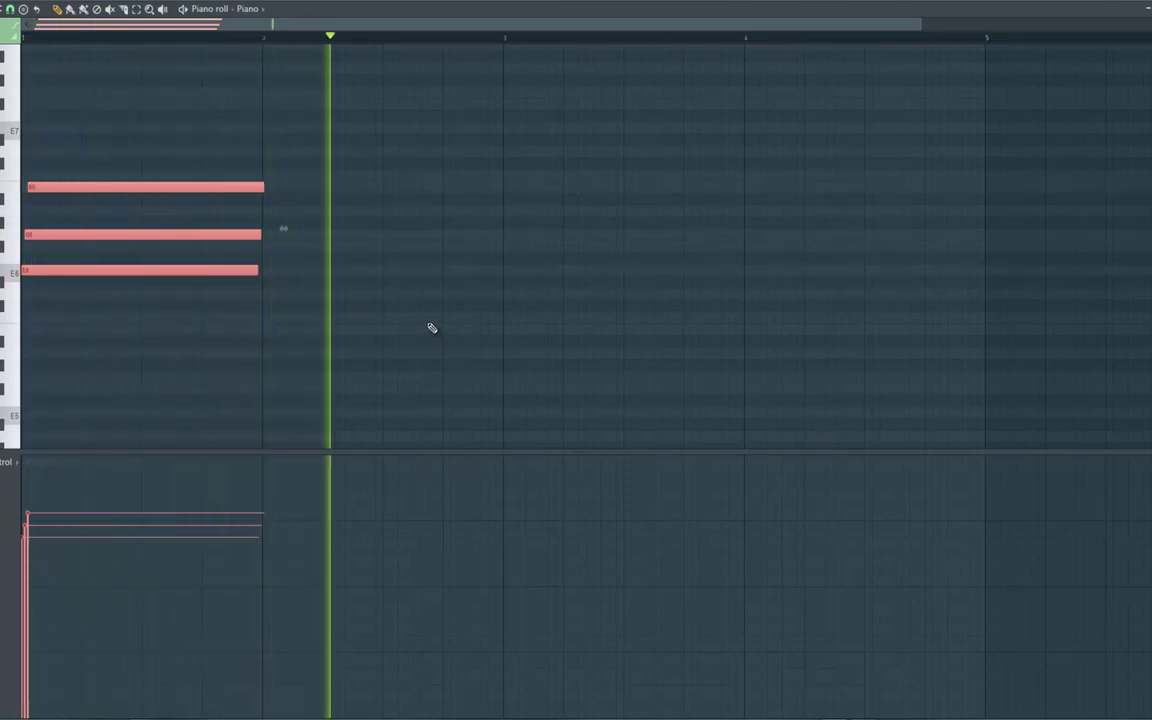
{"action": "key", "text": "space"}
Place a second chord of A5, B5 and F#6, one bar long, at the start of bar 3
{"action": "left_click", "coordinate": [507, 318]}
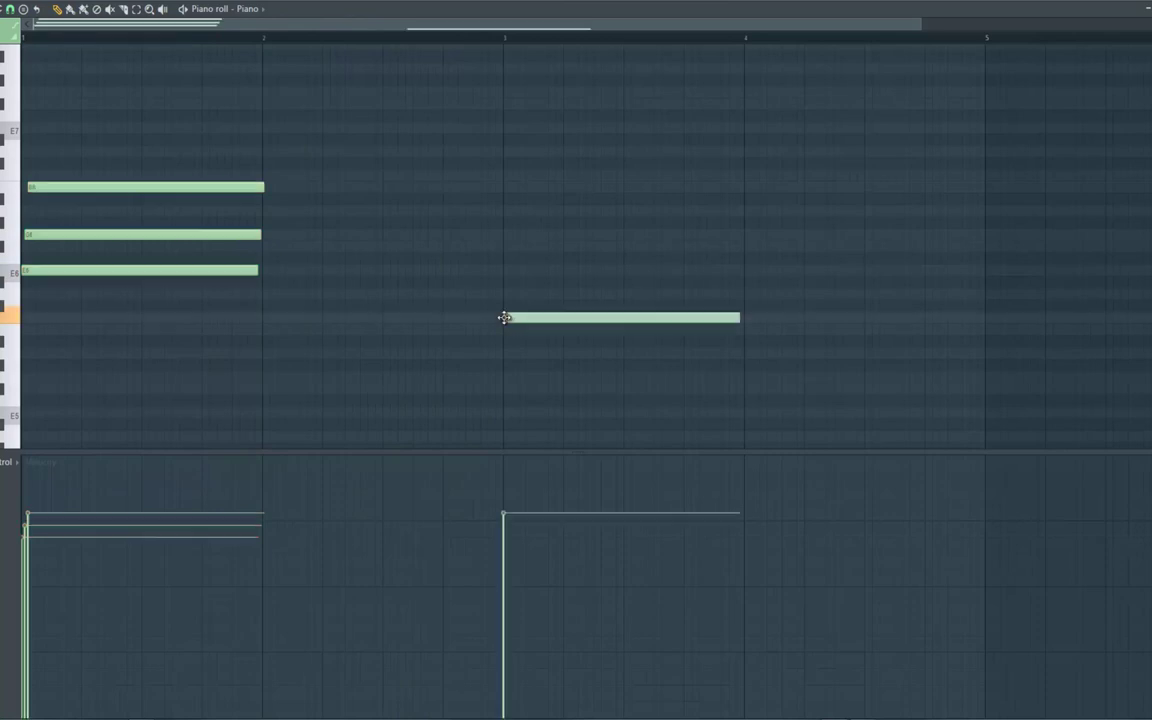
{"action": "left_click_drag", "start_coordinate": [507, 318], "coordinate": [507, 356]}
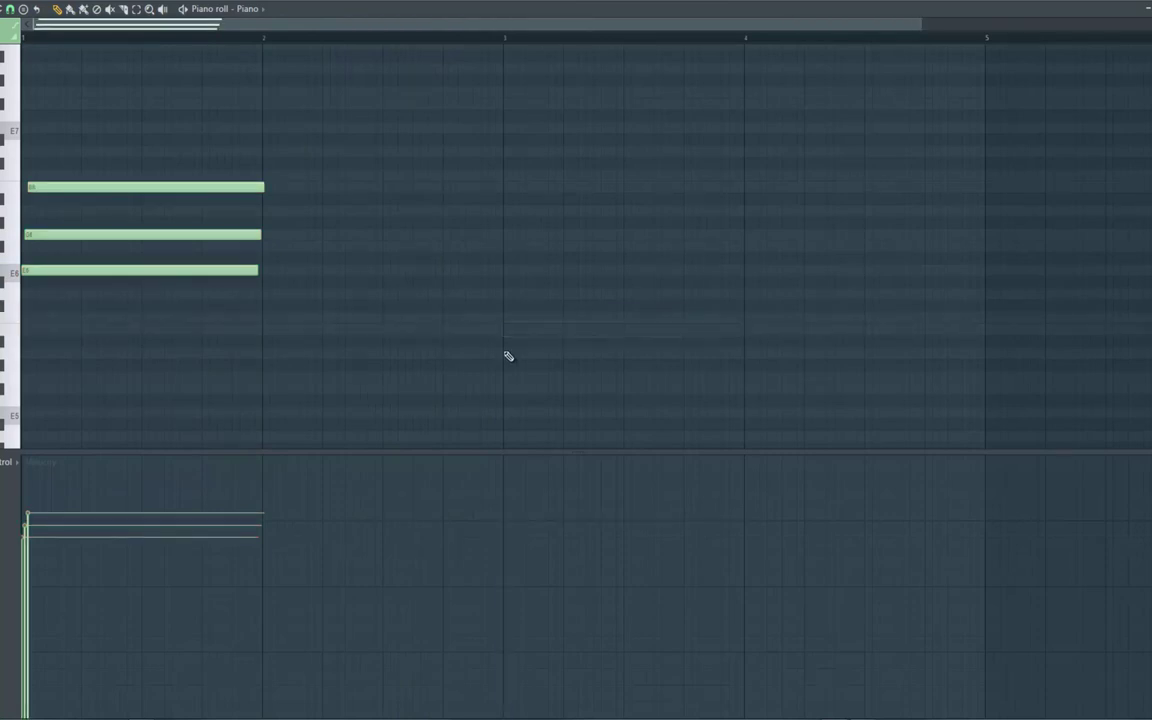
{"action": "left_click_drag", "start_coordinate": [506, 293], "coordinate": [518, 338]}
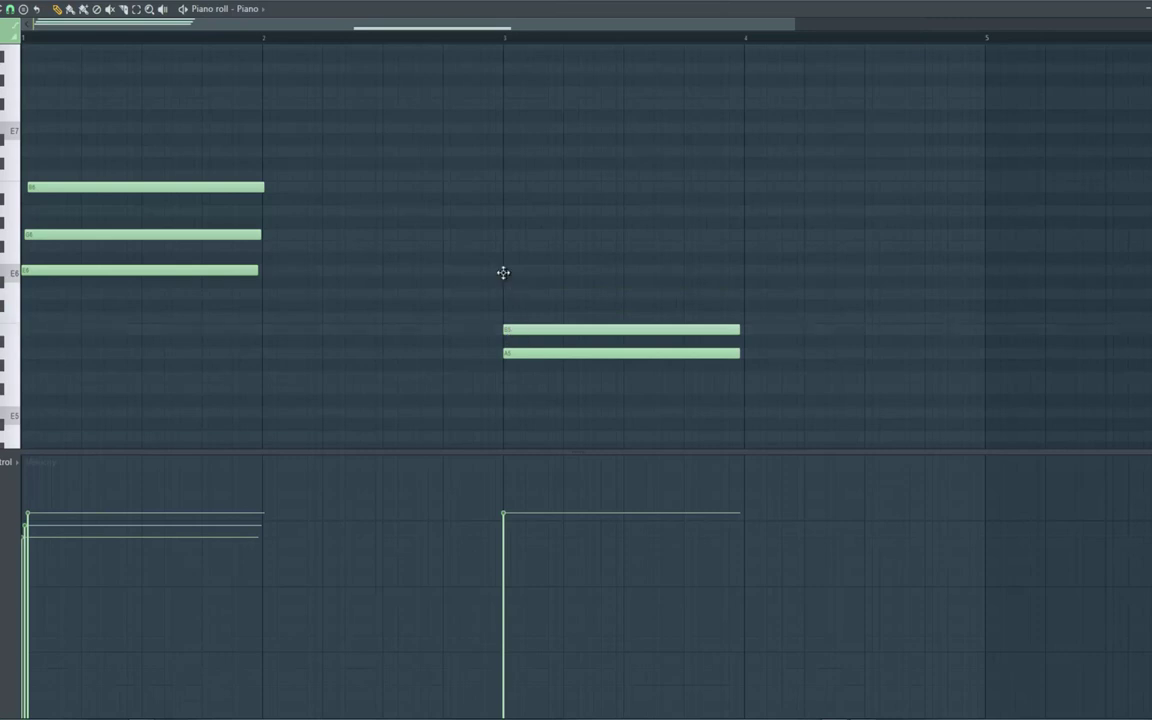
{"action": "mouse_move", "coordinate": [503, 273]}
{"action": "left_mouse_down"}
{"action": "mouse_move", "coordinate": [510, 238]}
{"action": "mouse_move", "coordinate": [588, 392]}
{"action": "mouse_move", "coordinate": [578, 380]}
{"action": "left_mouse_up"}
Strum the second chord with the Strumizer's slight start-time offset and play back both chords
{"action": "key", "text": "space"}
{"action": "key", "text": "alt+s"}
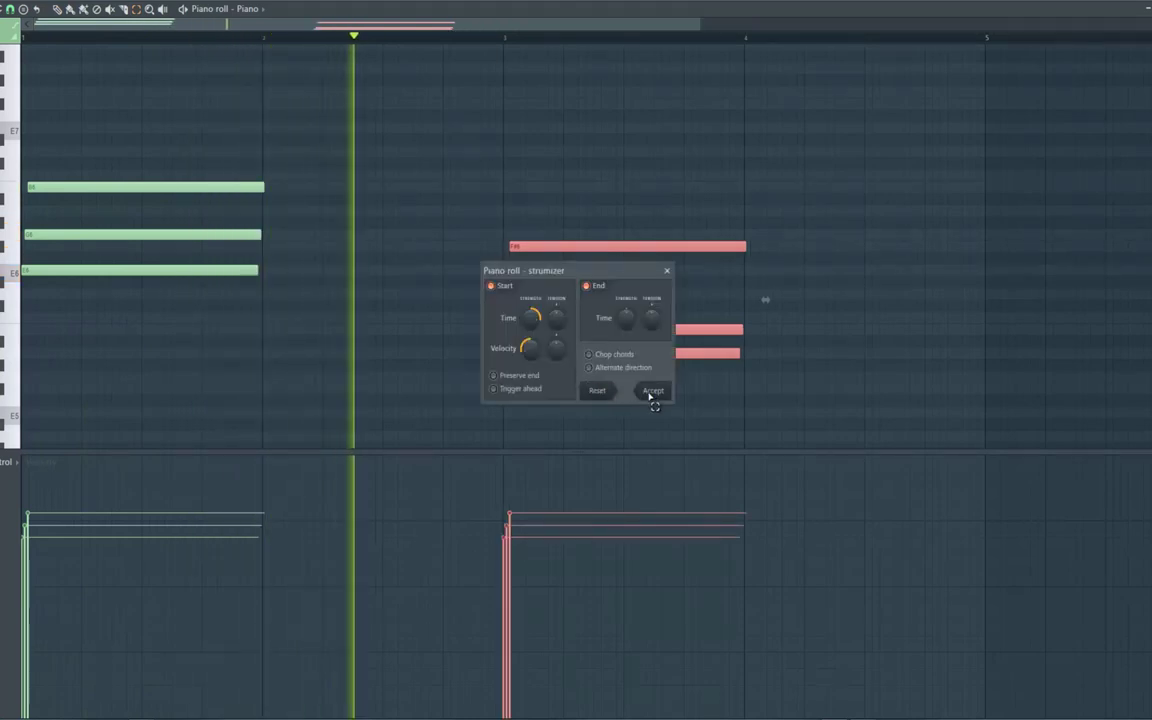
{"action": "left_click", "coordinate": [651, 391]}
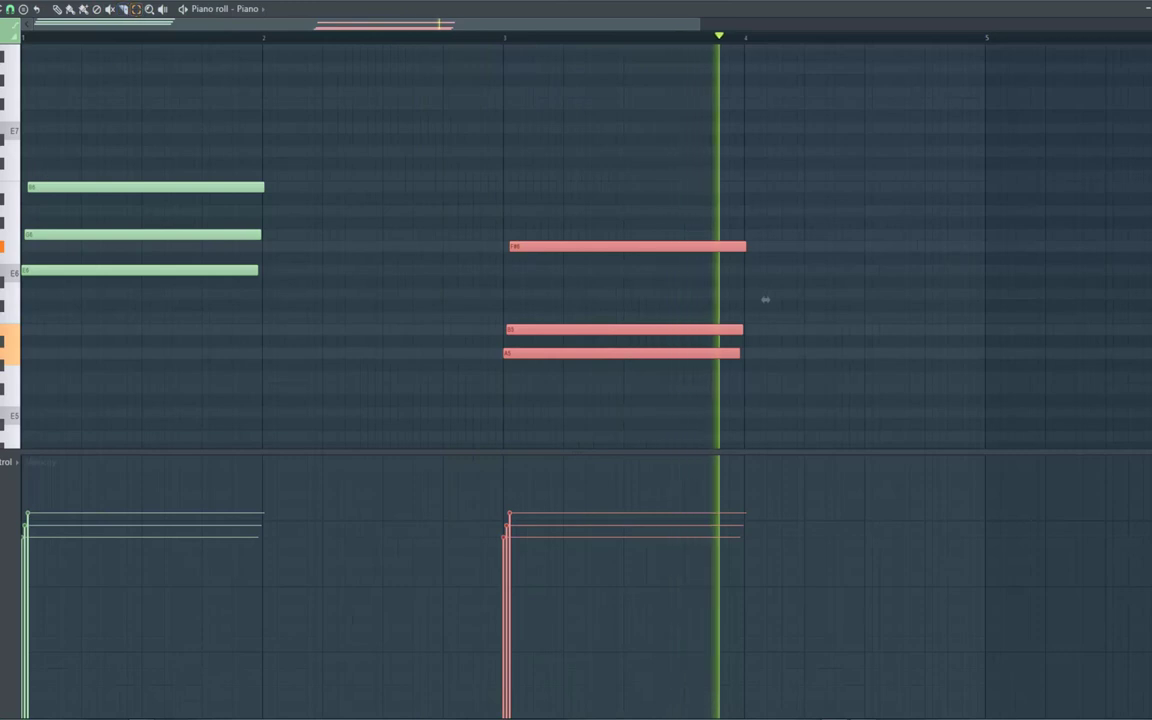
{"action": "key", "text": "space"}
Lengthen both chords to about two bars each, trim the second chord's notes to end before bar 5, and play the progression
{"action": "left_click_drag", "start_coordinate": [1150, 158], "coordinate": [31, 474]}
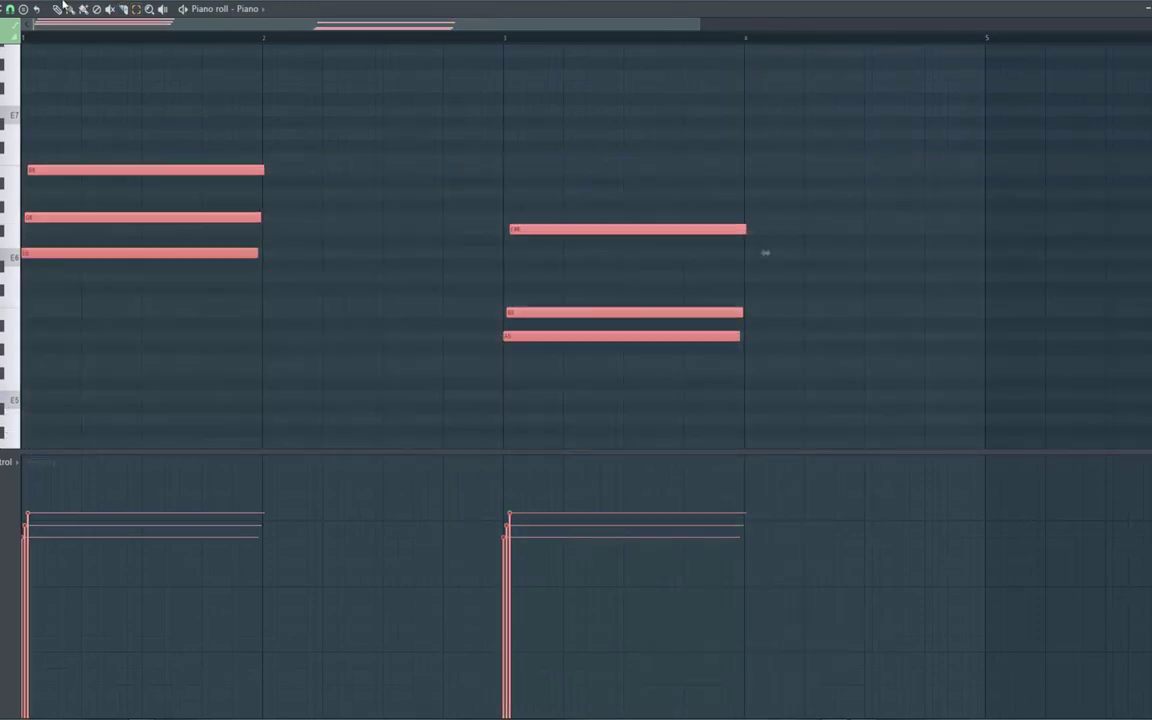
{"action": "left_click_drag", "start_coordinate": [264, 162], "coordinate": [509, 193]}
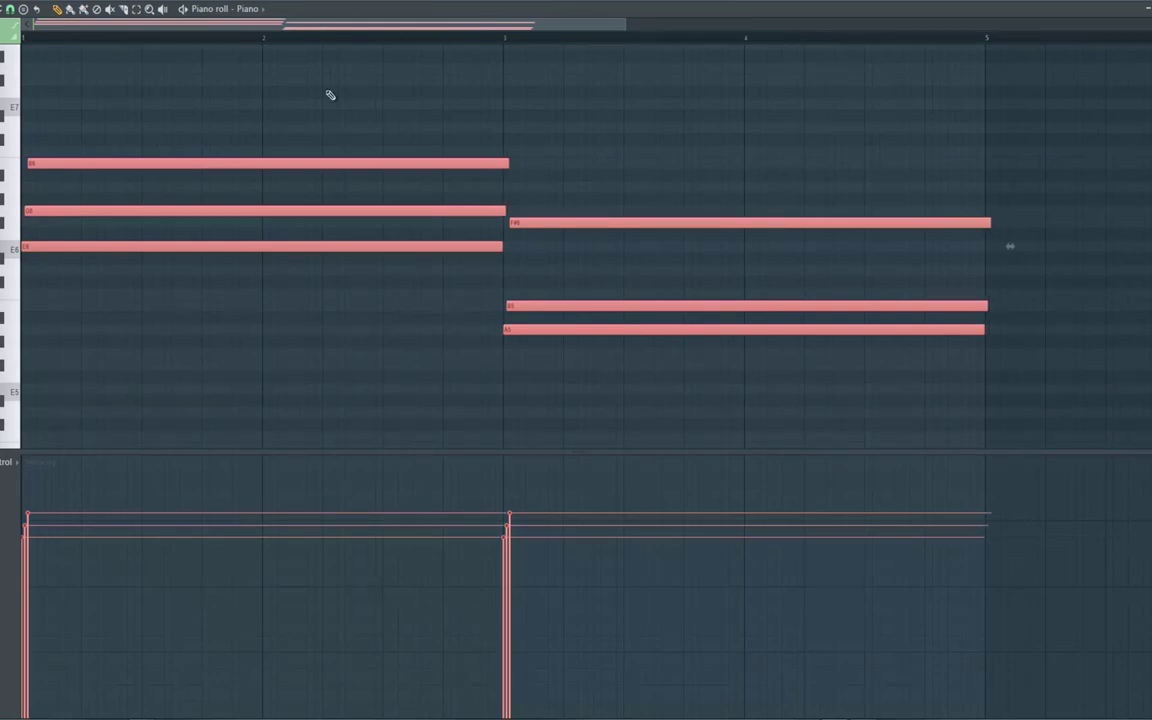
{"action": "left_click_drag", "start_coordinate": [696, 182], "coordinate": [728, 407]}
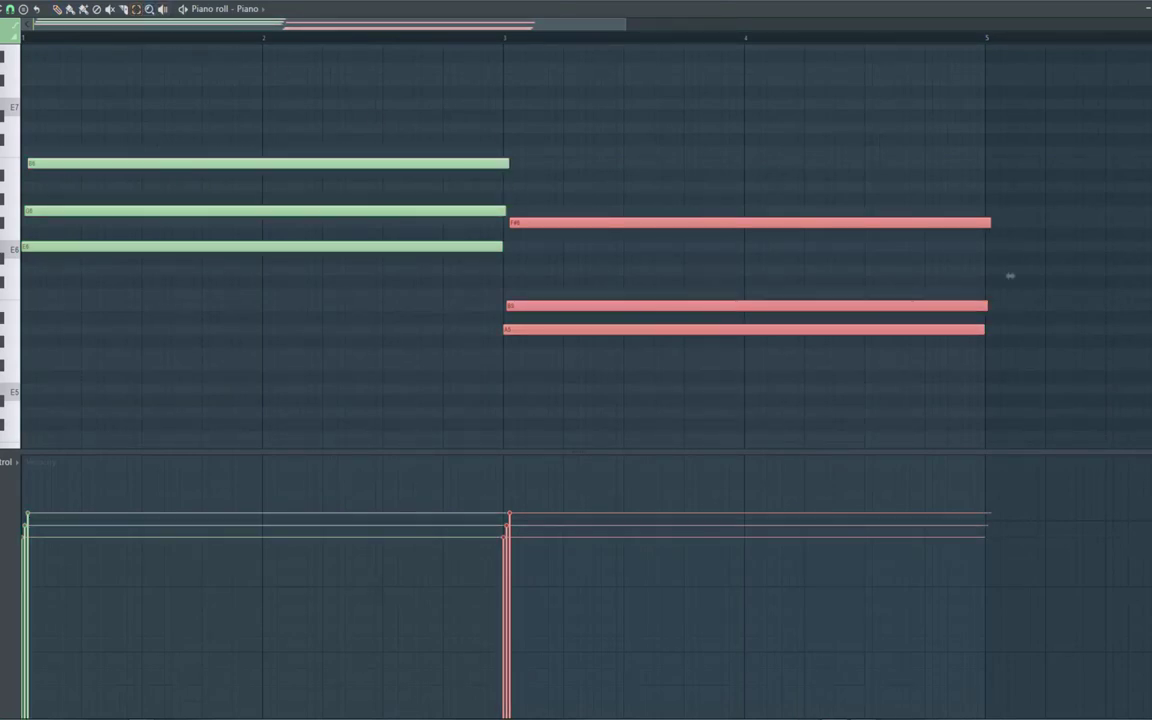
{"action": "left_click", "coordinate": [60, 9]}
{"action": "left_click_drag", "start_coordinate": [992, 223], "coordinate": [985, 223]}
{"action": "key", "text": "space"}
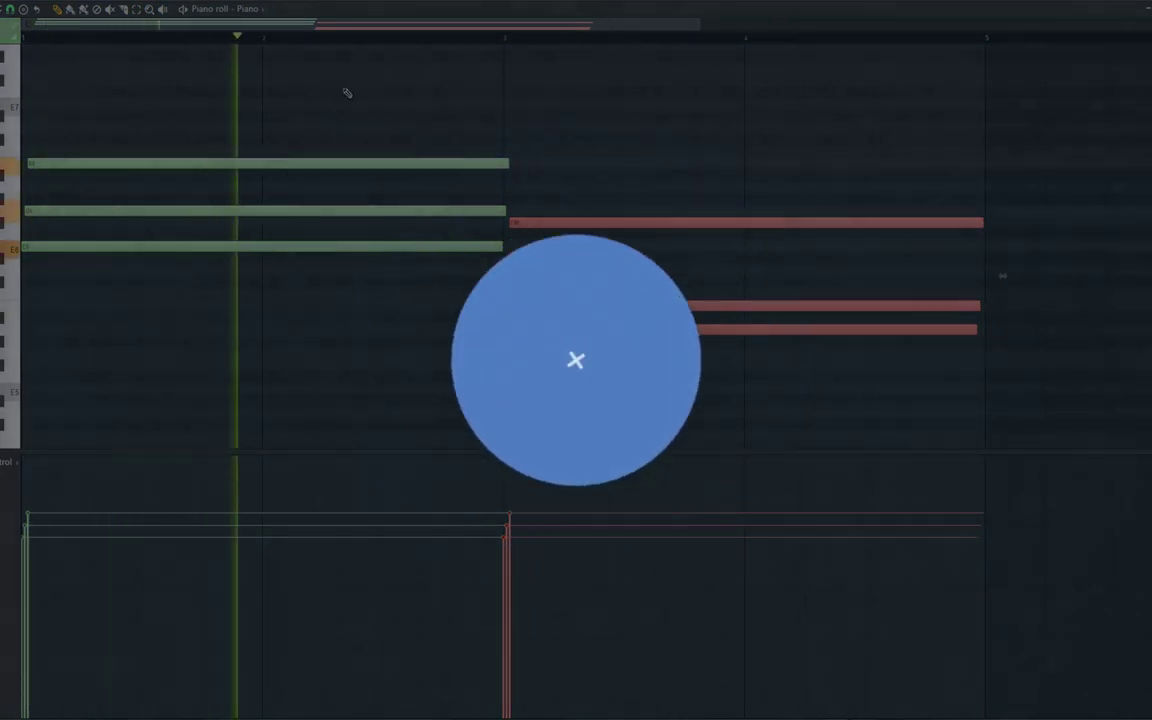
{"action": "scroll", "coordinate": [334, 160], "scroll_direction": "up", "scroll_amount": 3}
{"action": "key", "text": "space"}
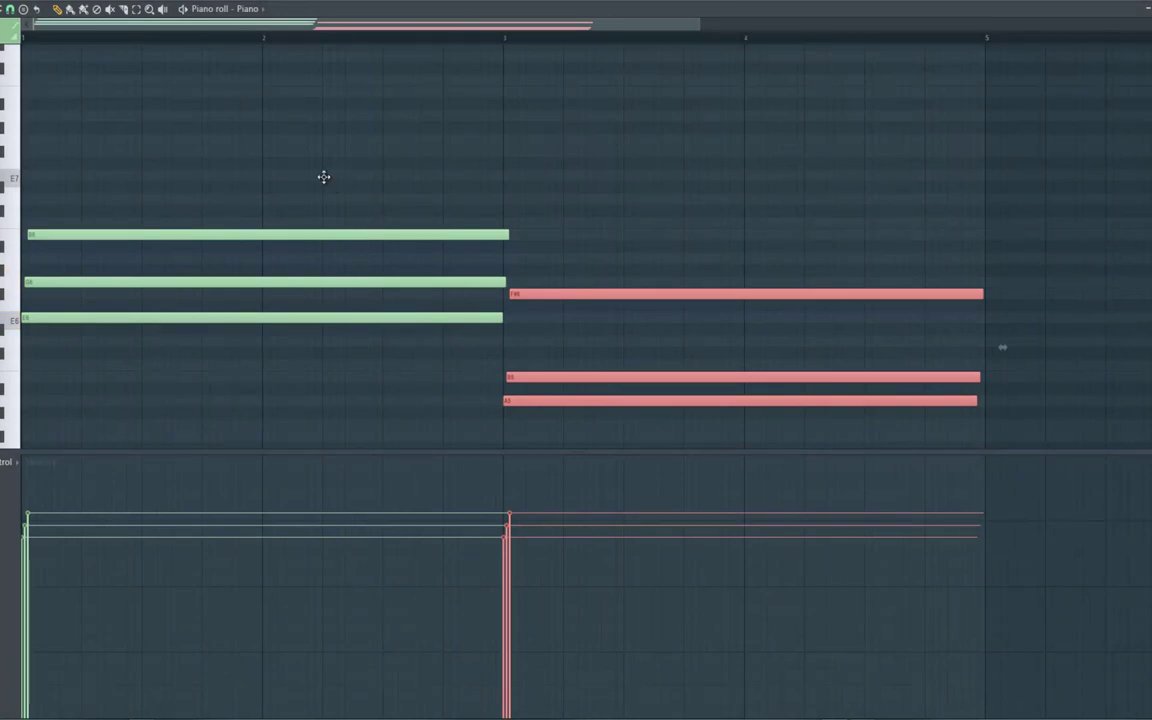
Add an E7 melody note running from the middle of bar 2 to the start of bar 4, and play it back
{"action": "left_click", "coordinate": [323, 175]}
{"action": "key", "text": "space"}
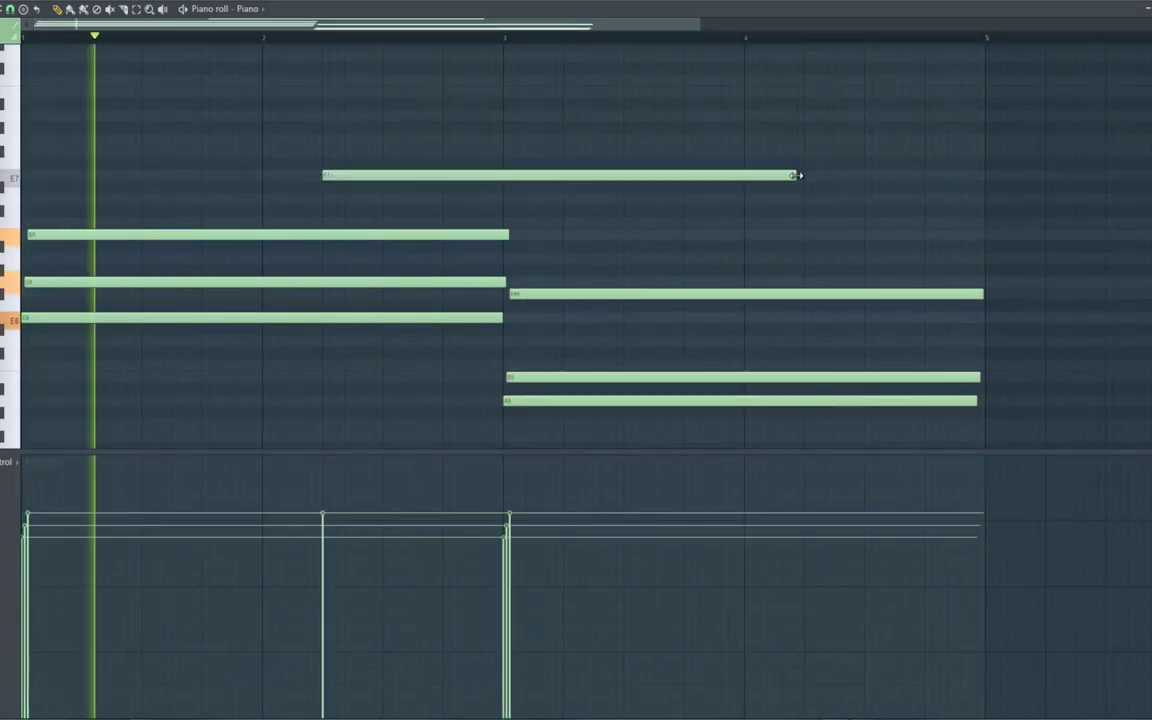
{"action": "left_click_drag", "start_coordinate": [795, 176], "coordinate": [689, 187]}
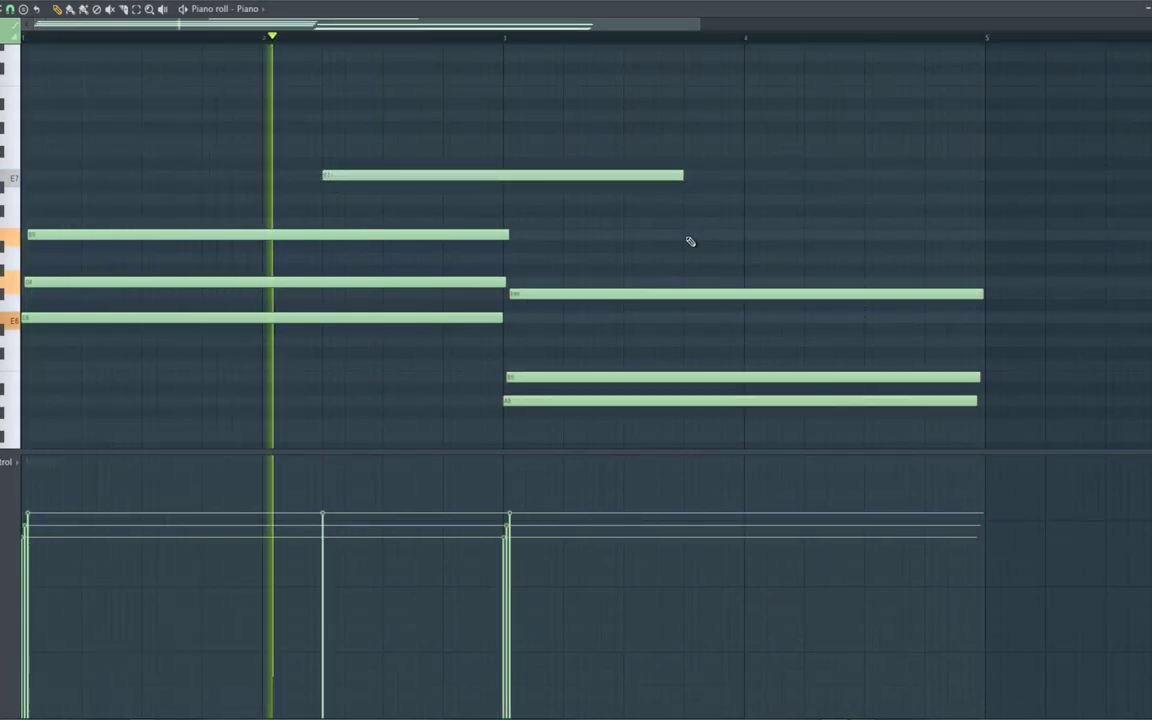
{"action": "key", "text": "space"}
{"action": "left_click_drag", "start_coordinate": [401, 178], "coordinate": [463, 176]}
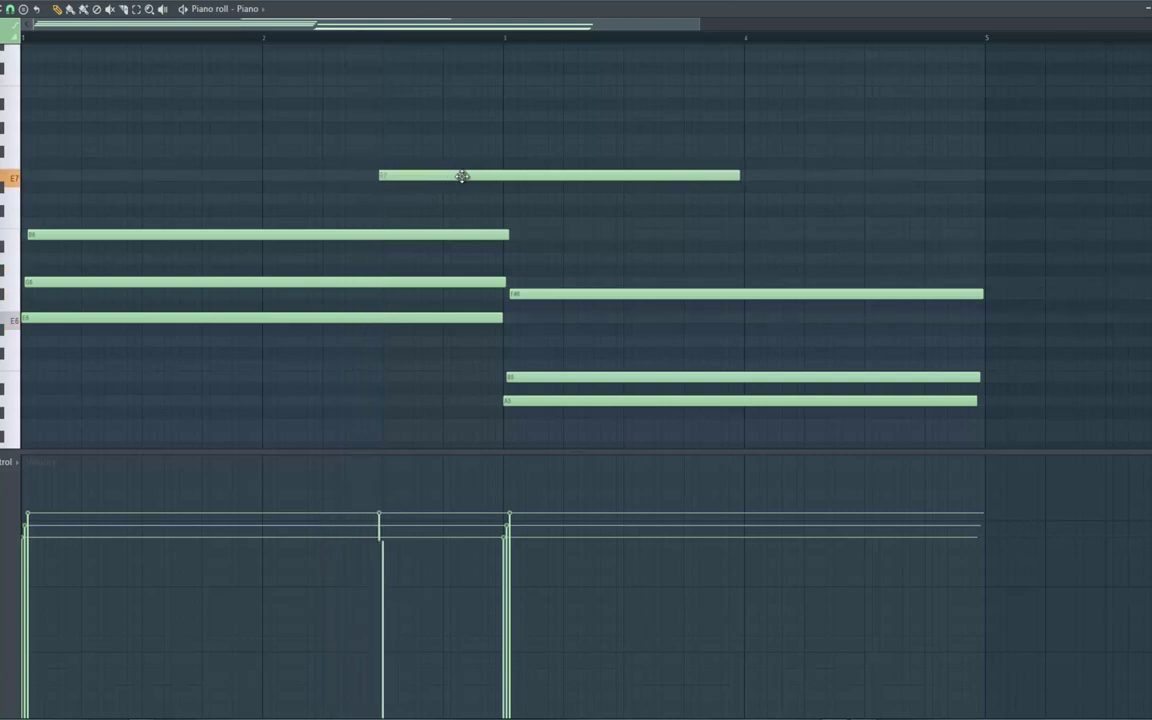
{"action": "key", "text": "space"}
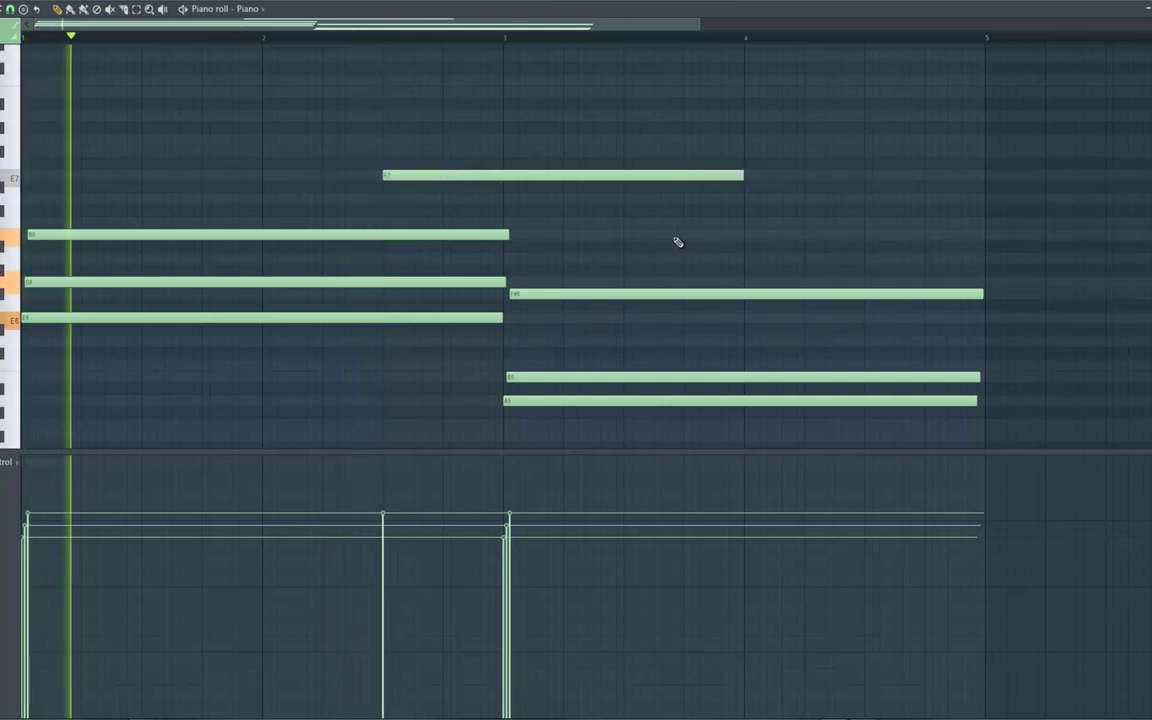
Add a B6 melody note covering the second half of bar 4 and ending at bar 5
{"action": "left_click", "coordinate": [807, 234]}
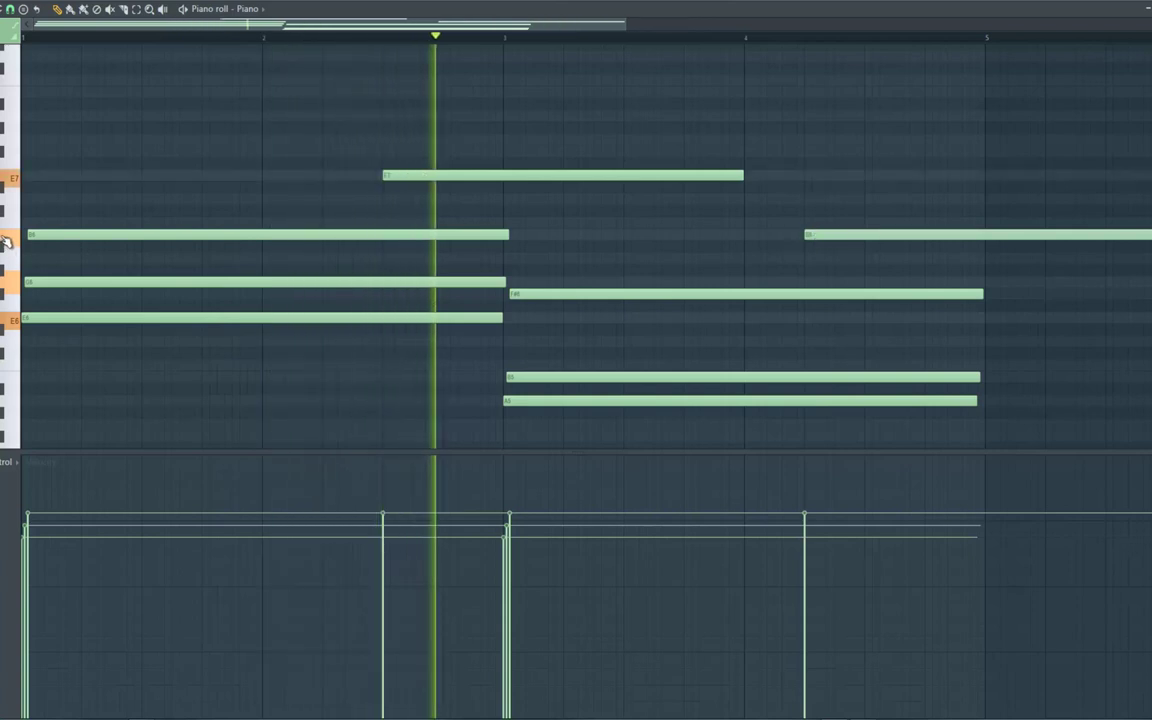
{"action": "left_click_drag", "start_coordinate": [538, 28], "coordinate": [662, 28]}
{"action": "left_click_drag", "start_coordinate": [926, 240], "coordinate": [740, 238]}
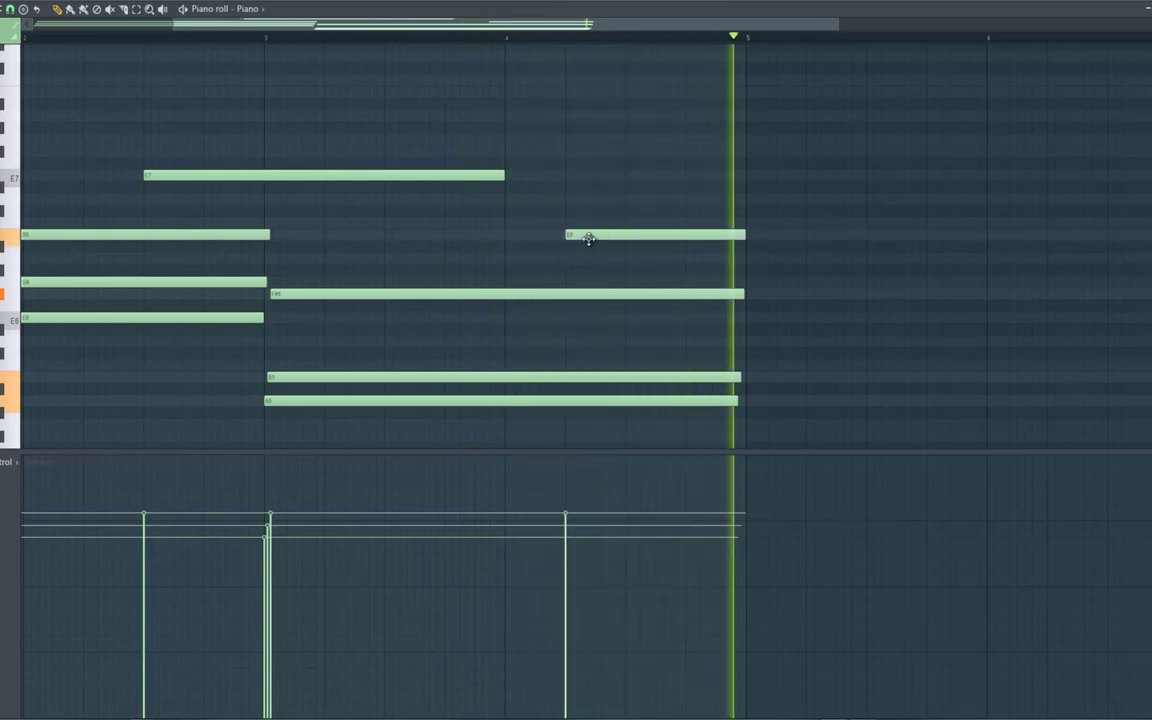
{"action": "key", "text": "space"}
{"action": "left_click_drag", "start_coordinate": [649, 239], "coordinate": [710, 238]}
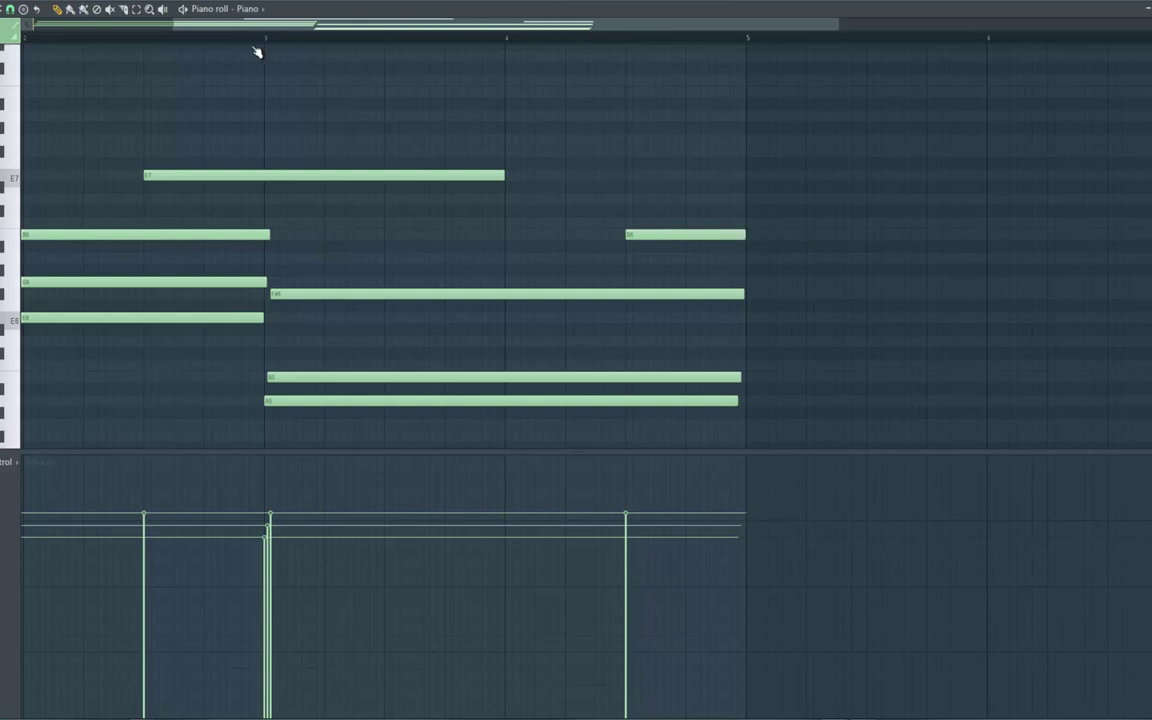
Duplicate all notes of the four-bar progression directly after it and play the piano part
{"action": "left_click_drag", "start_coordinate": [170, 31], "coordinate": [131, 31]}
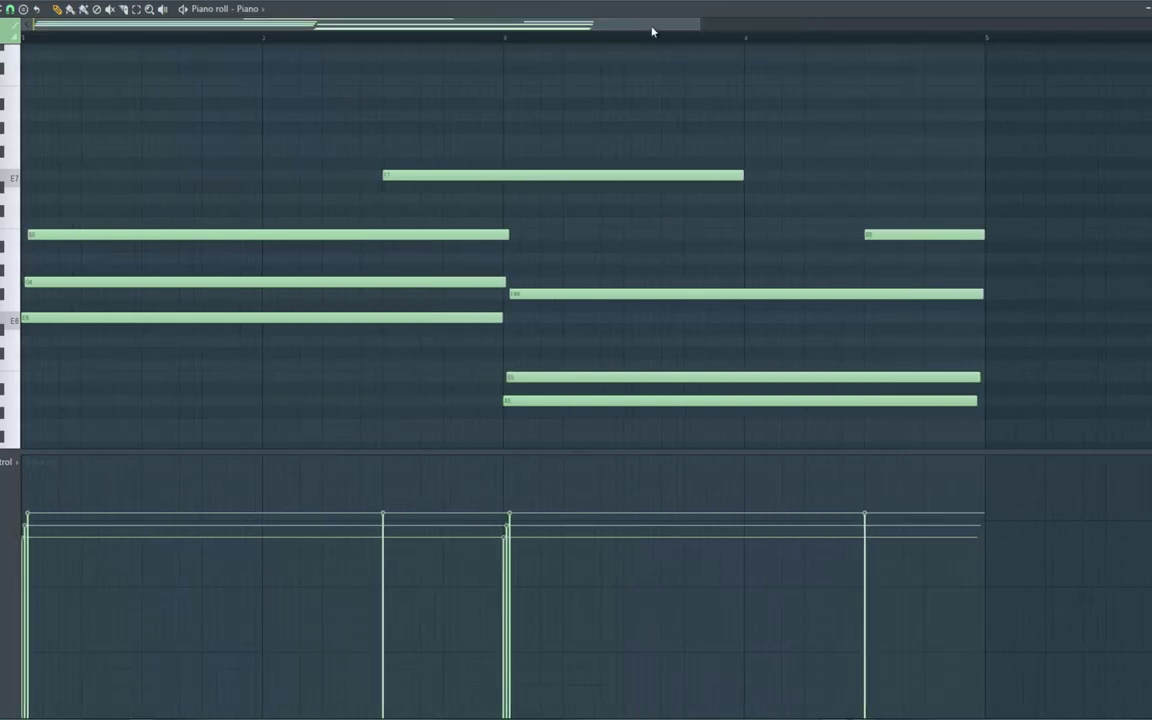
{"action": "left_click_drag", "start_coordinate": [1005, 26], "coordinate": [1008, 26]}
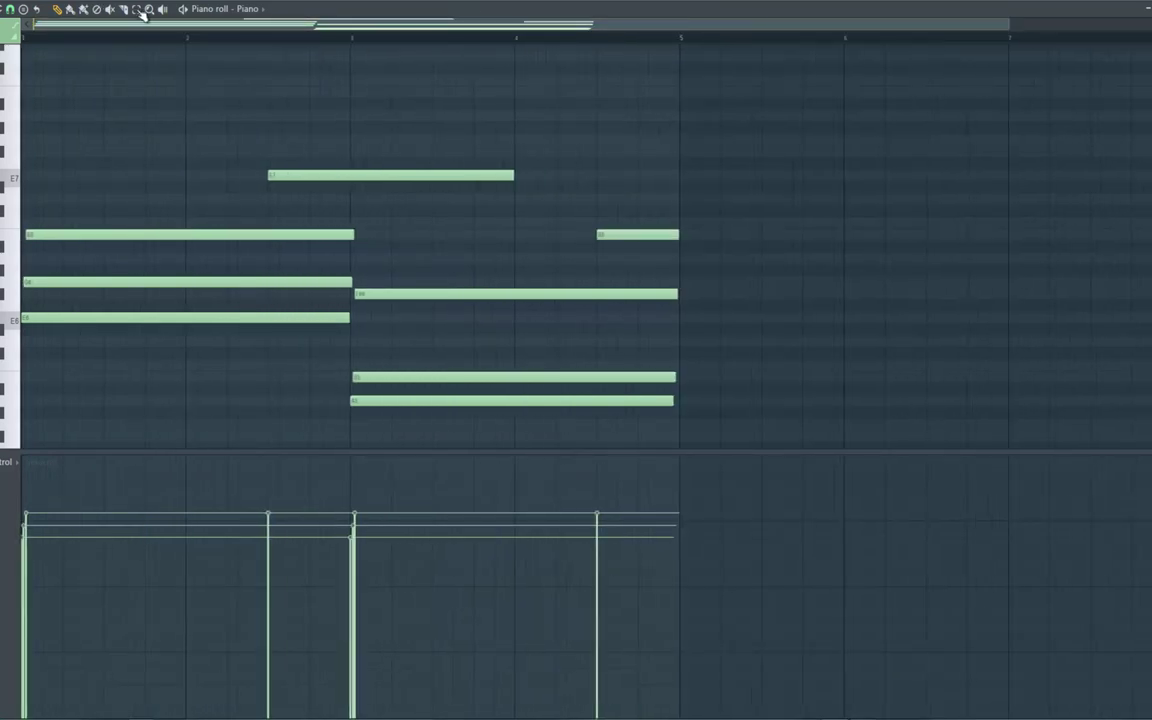
{"action": "left_click_drag", "start_coordinate": [3, 127], "coordinate": [1, 454]}
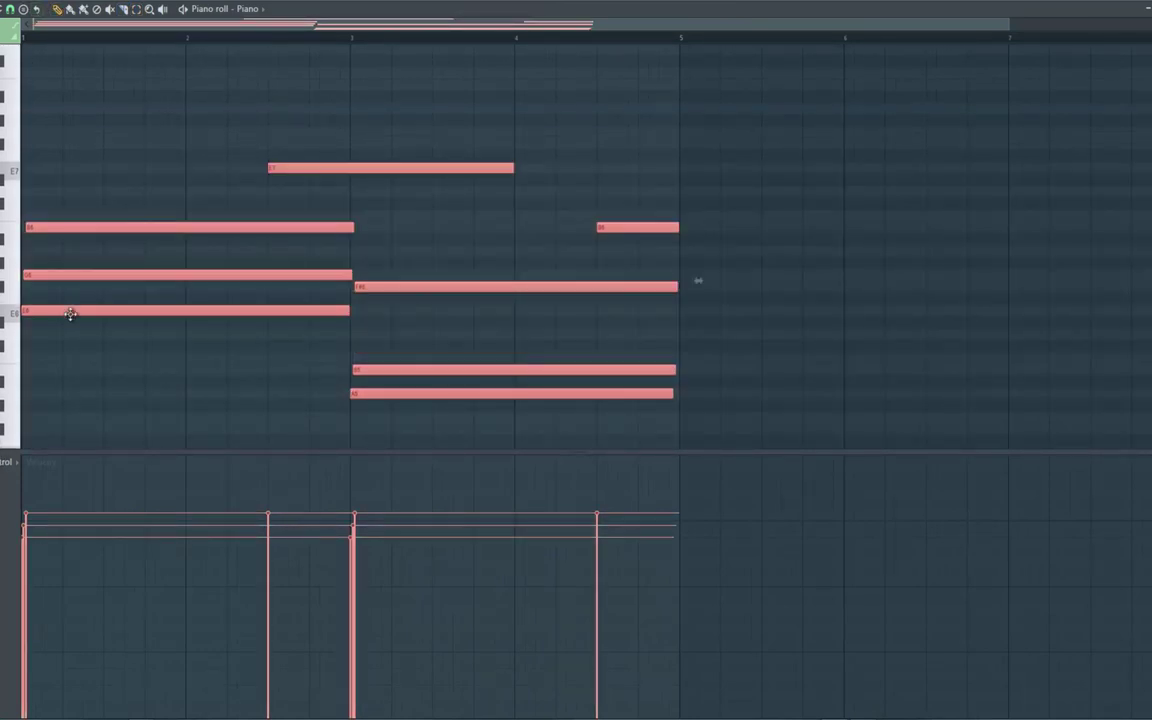
{"action": "key", "text": "ctrl+b"}
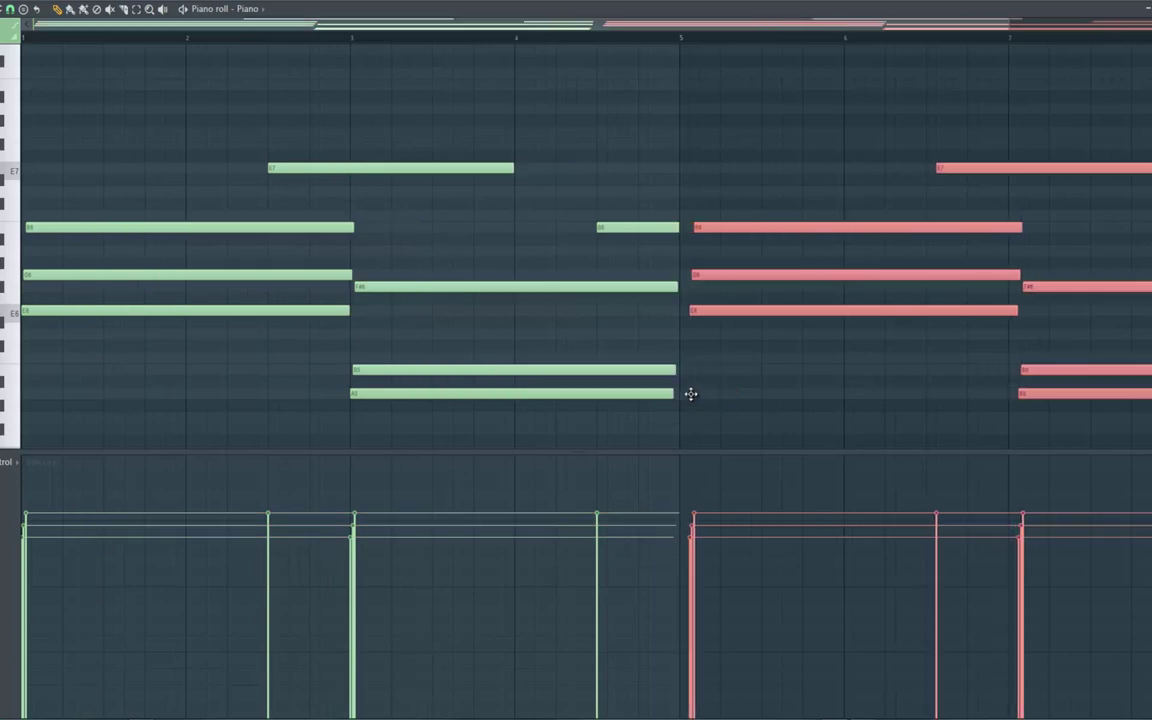
{"action": "key", "text": "space"}
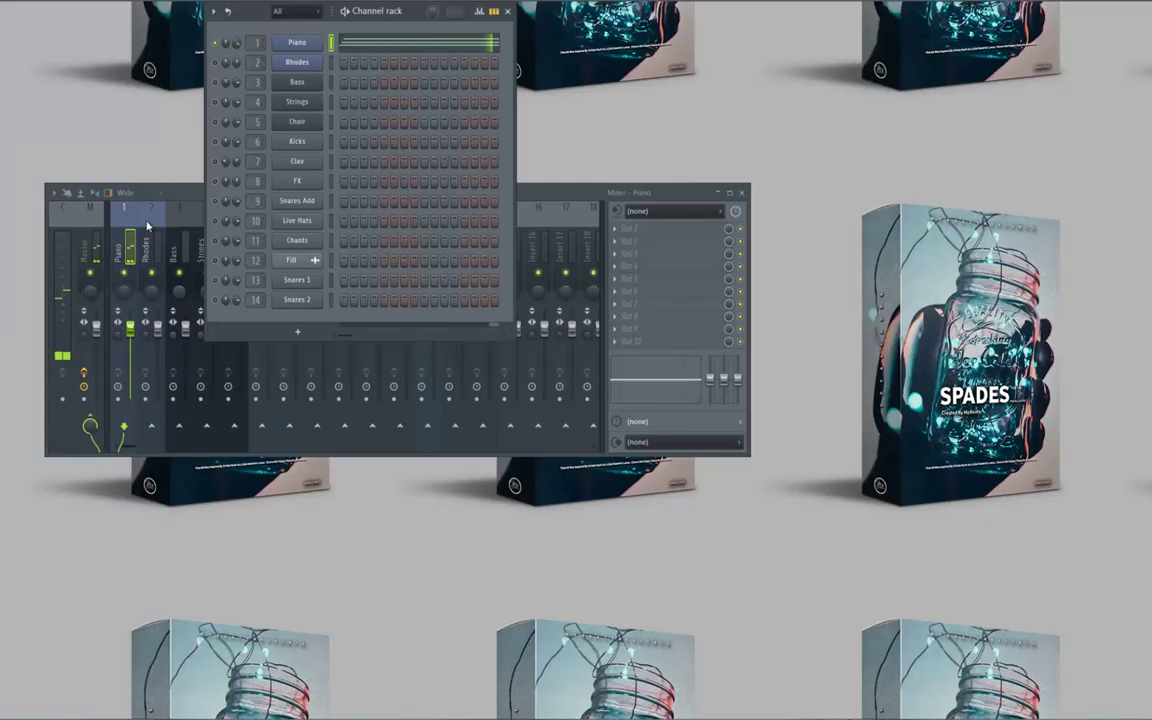
Load Fruity Parametric EQ 2 into the first effect slot of the Piano mixer track
{"action": "left_click", "coordinate": [600, 250]}
{"action": "left_click", "coordinate": [617, 233]}
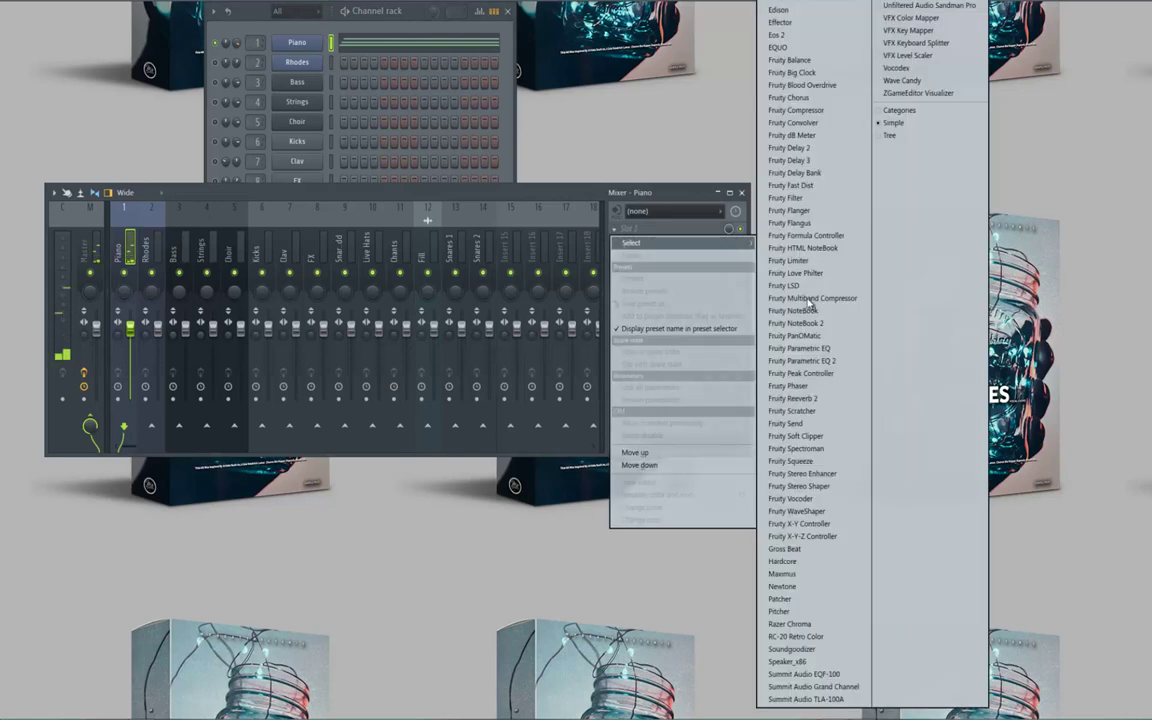
{"action": "left_click", "coordinate": [795, 352]}
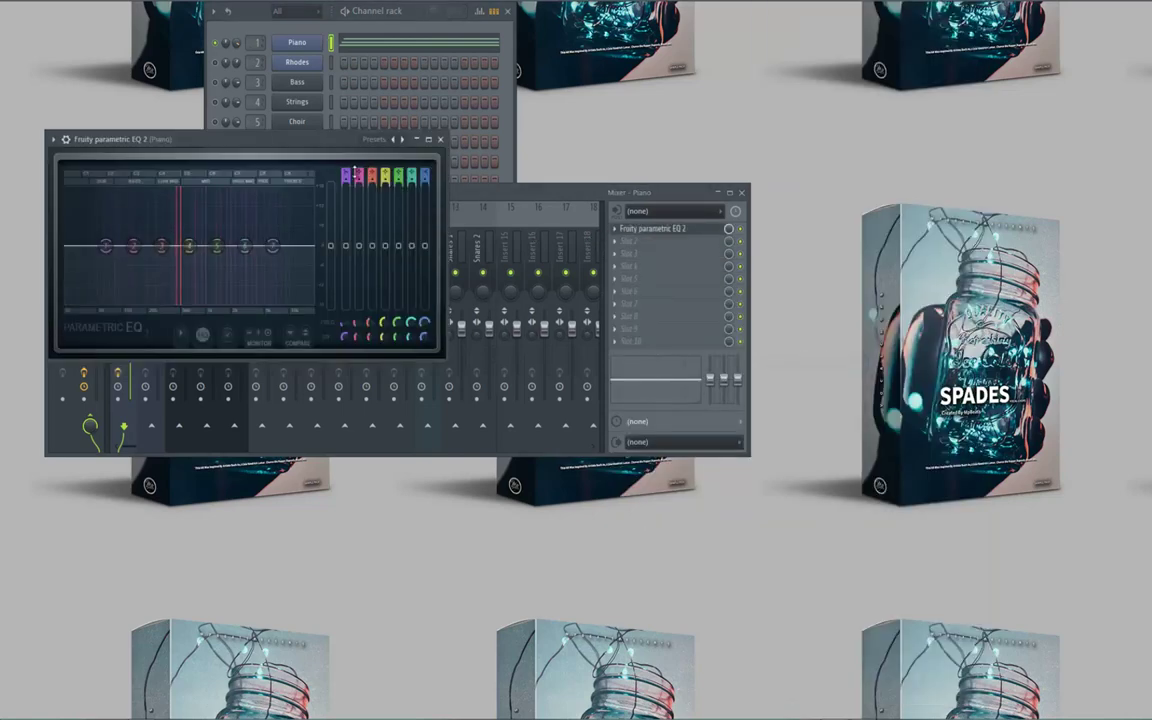
Turn band 1 of the Piano EQ into a steep high-pass filter and raise its cutoff to about band 2's frequency
{"action": "left_click_drag", "start_coordinate": [345, 172], "coordinate": [359, 194]}
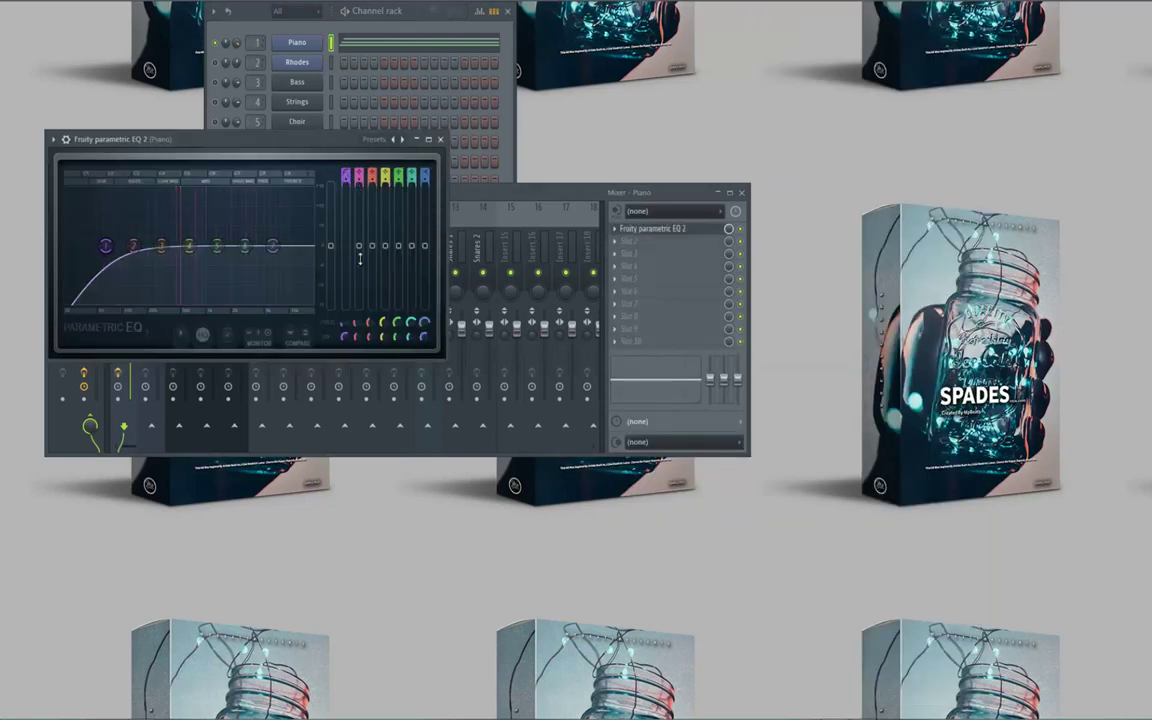
{"action": "scroll", "coordinate": [102, 253], "scroll_direction": "down", "scroll_amount": 3}
{"action": "left_click_drag", "start_coordinate": [102, 253], "coordinate": [198, 265]}
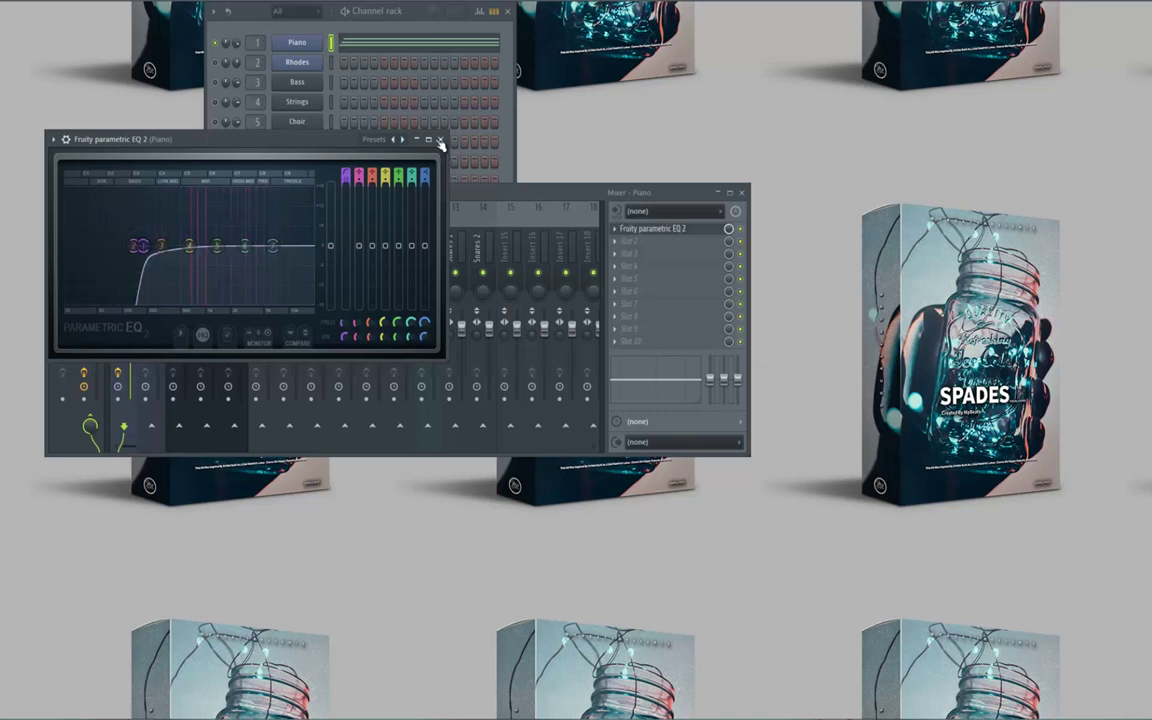
{"action": "left_click", "coordinate": [441, 140]}
Load Fruity Delay 2 into the second effect slot of the Piano mixer track, adjust its delay time, and play the piano
{"action": "left_click", "coordinate": [618, 247]}
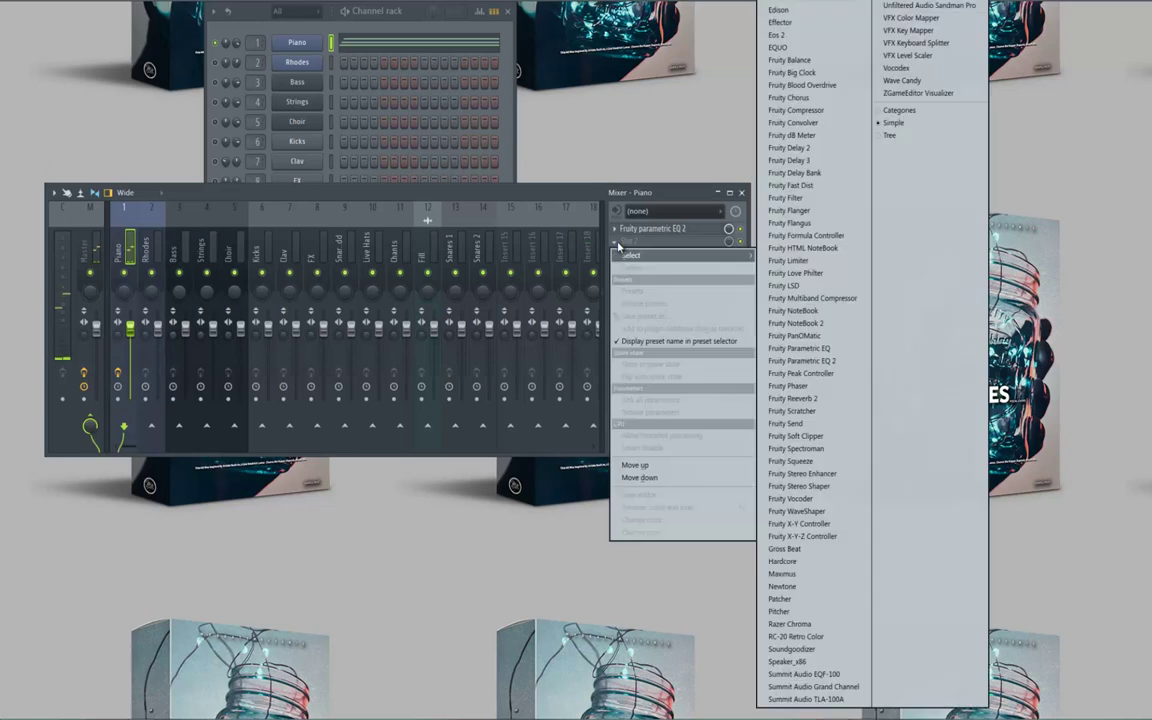
{"action": "left_click", "coordinate": [813, 147]}
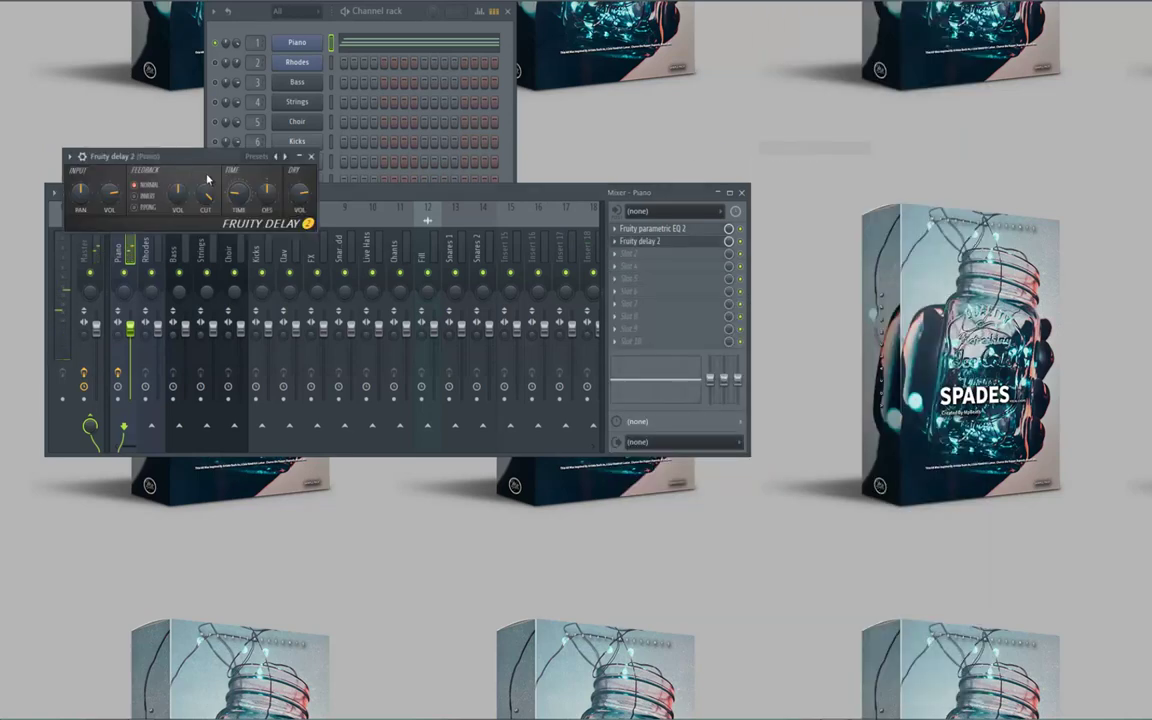
{"action": "right_click", "coordinate": [250, 208]}
{"action": "left_click", "coordinate": [276, 203]}
{"action": "key", "text": "space"}
{"action": "left_click", "coordinate": [311, 157]}
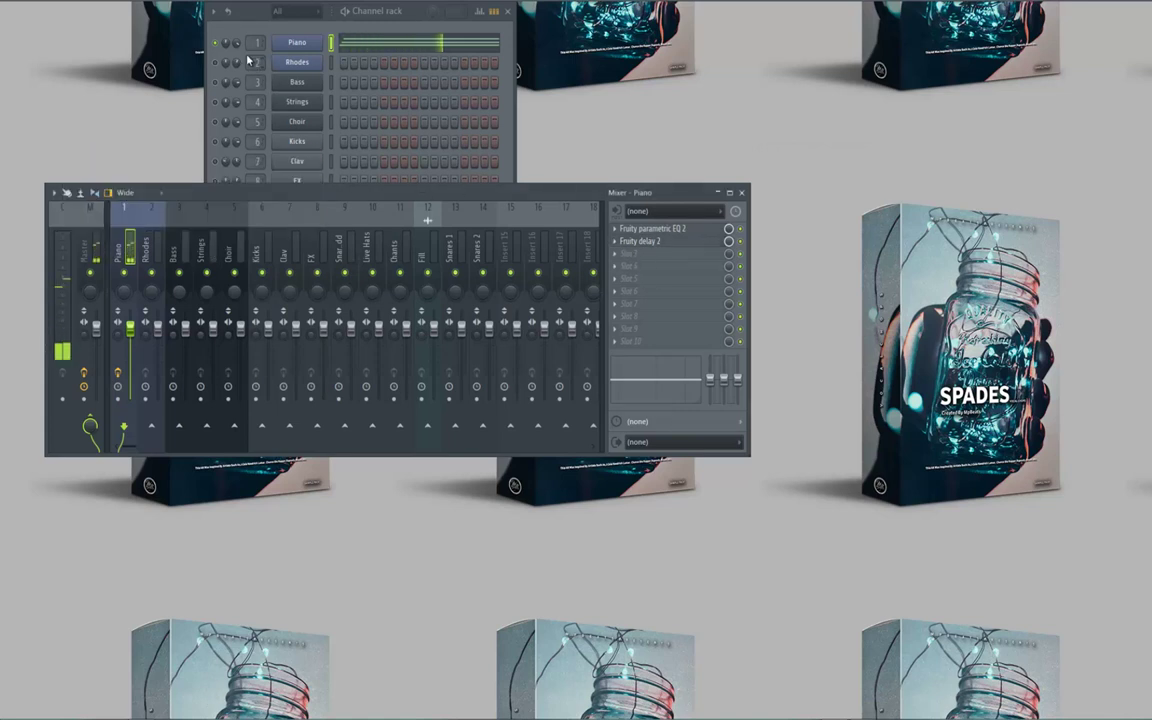
Unmute the Rhodes channel and copy the Piano channel's notes onto it
{"action": "left_click", "coordinate": [238, 45]}
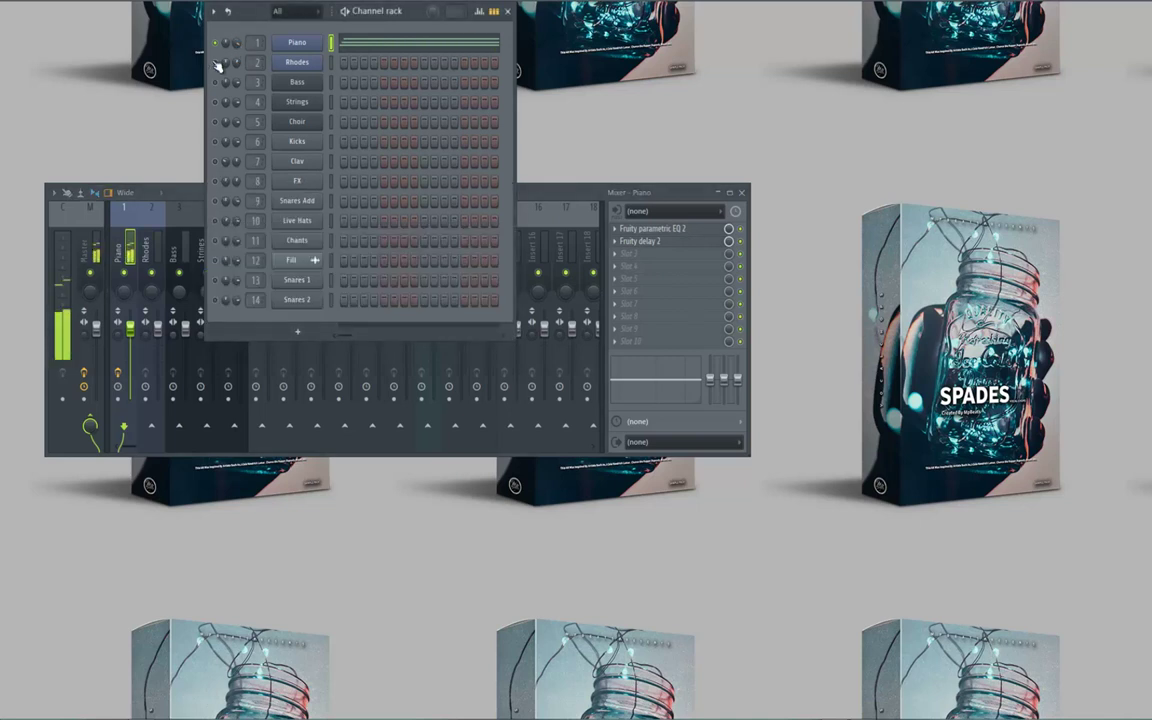
{"action": "right_click", "coordinate": [300, 47]}
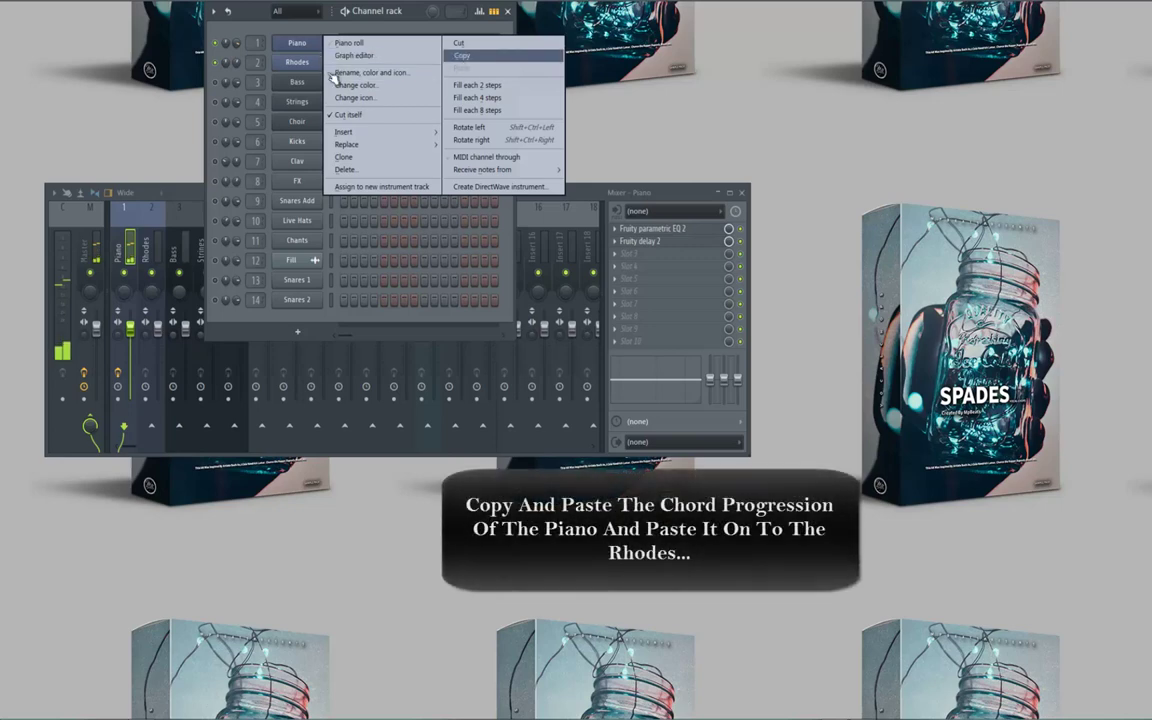
{"action": "left_click", "coordinate": [468, 51]}
{"action": "right_click", "coordinate": [306, 66]}
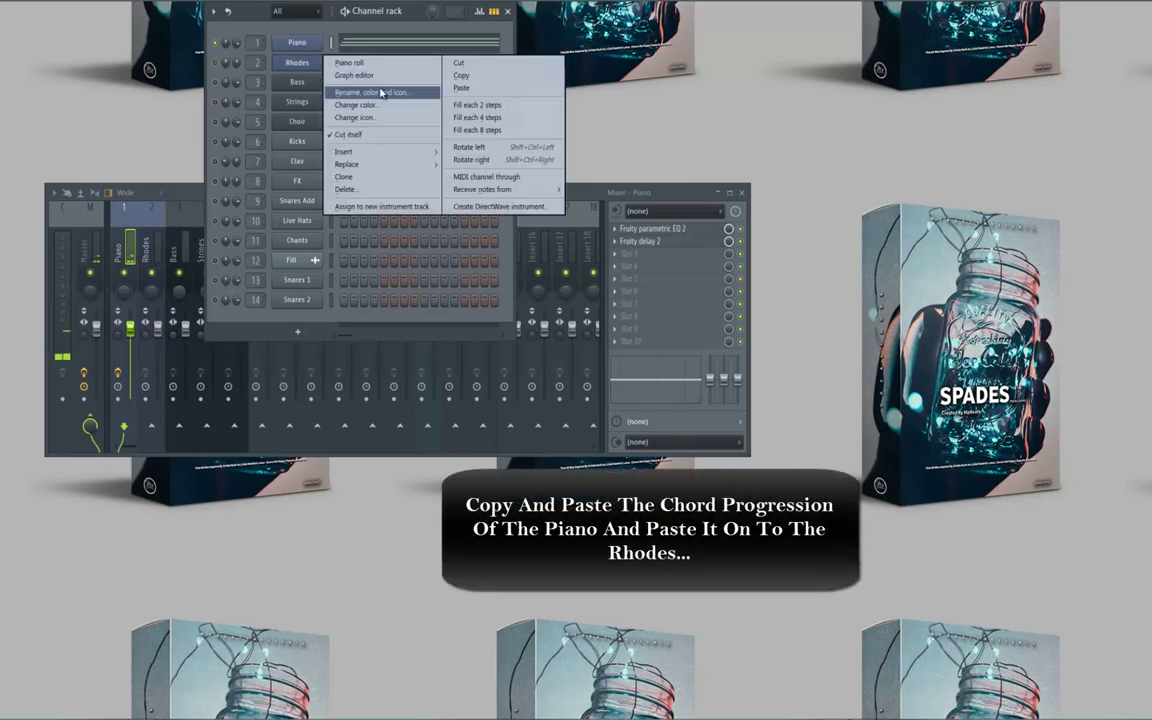
{"action": "left_click", "coordinate": [463, 89]}
Transpose all the pasted Rhodes notes up one octave and play the pattern
{"action": "right_click", "coordinate": [315, 66]}
{"action": "left_click", "coordinate": [350, 64]}
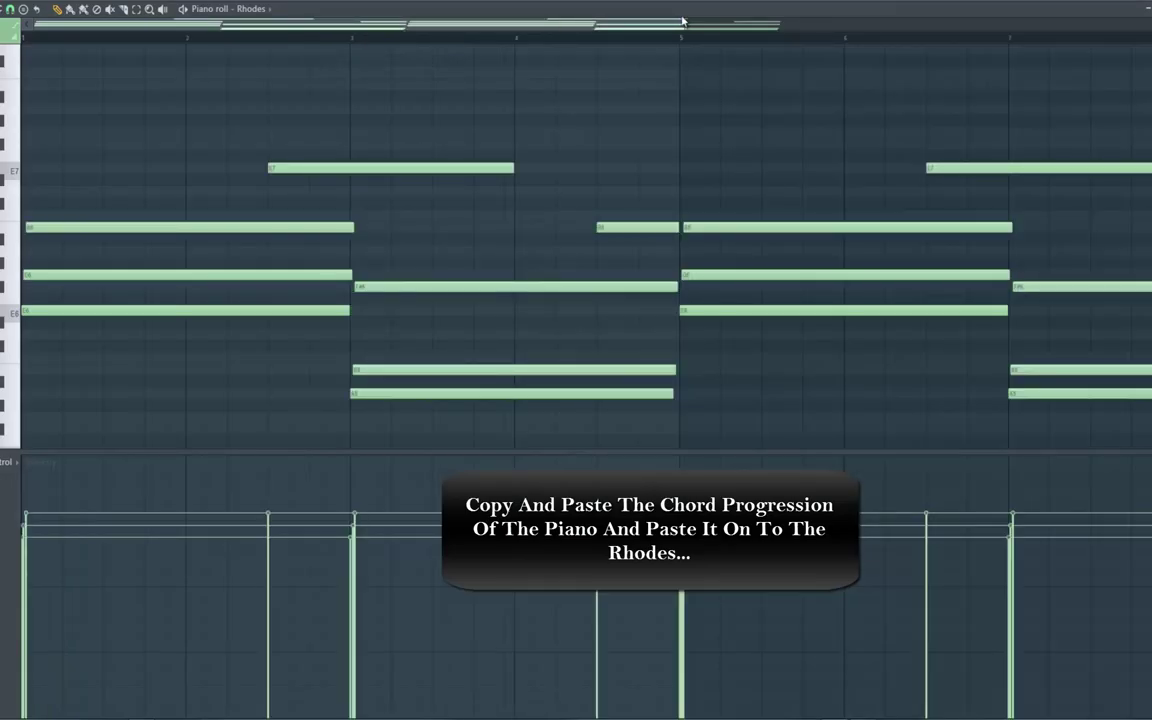
{"action": "left_click_drag", "start_coordinate": [1071, 55], "coordinate": [1080, 55]}
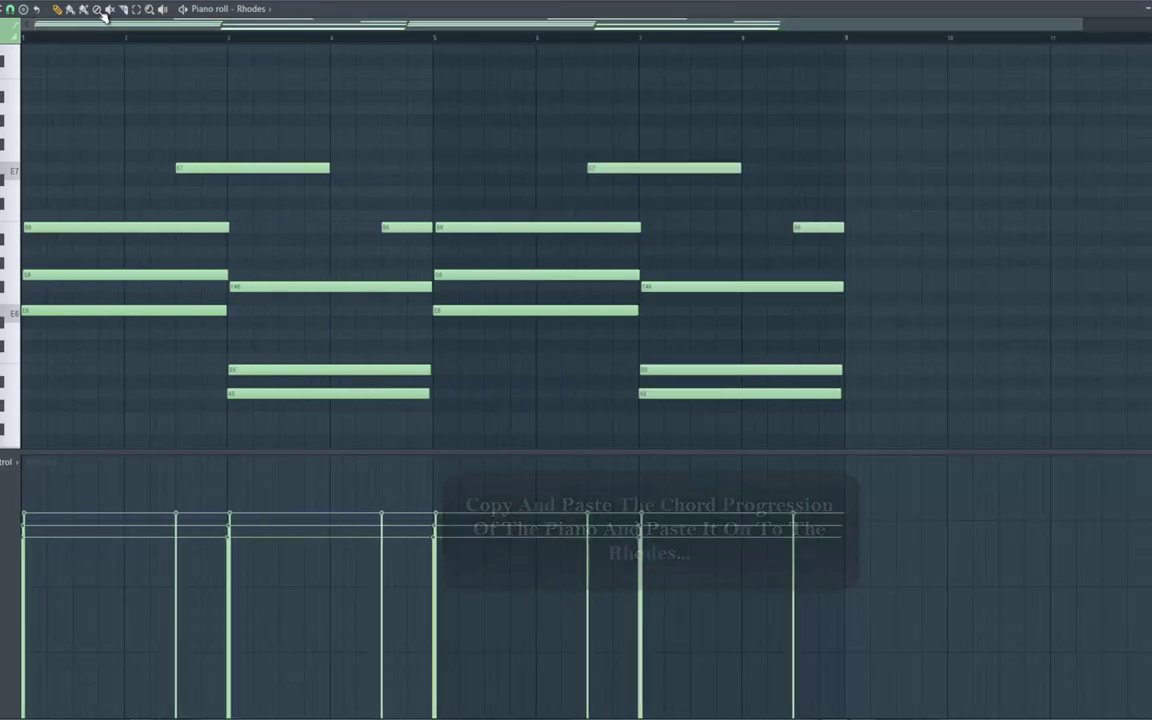
{"action": "left_click_drag", "start_coordinate": [5, 97], "coordinate": [8, 446]}
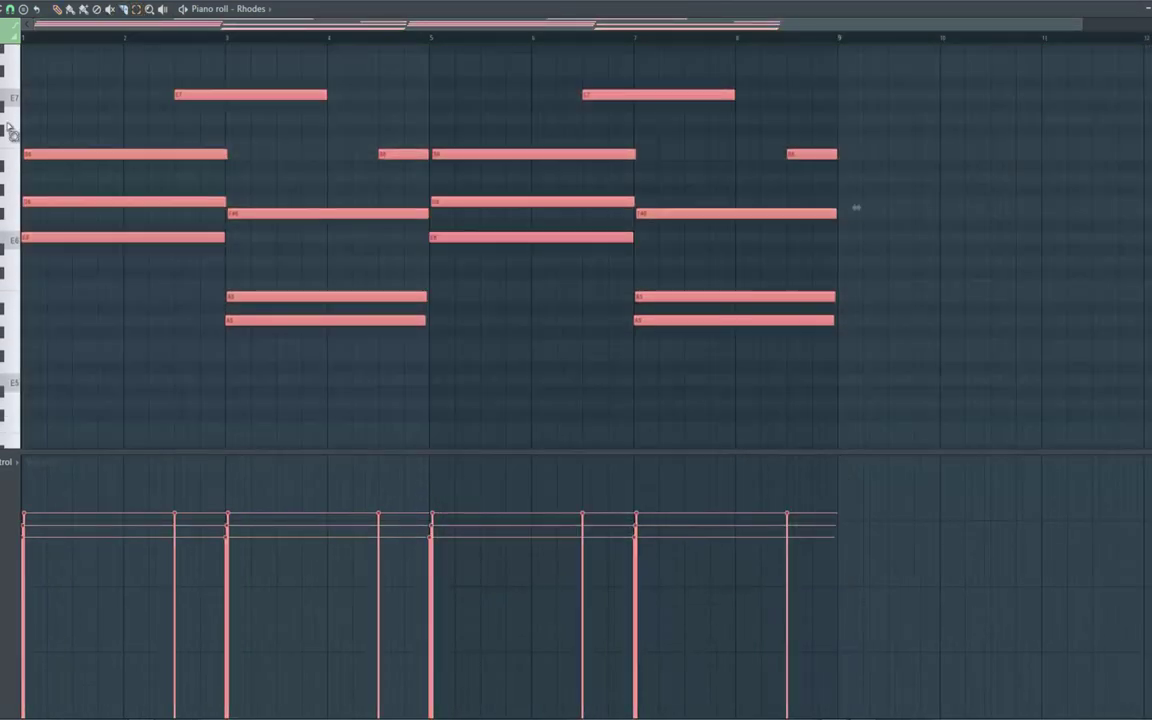
{"action": "scroll", "coordinate": [16, 262], "scroll_direction": "up", "scroll_amount": 2}
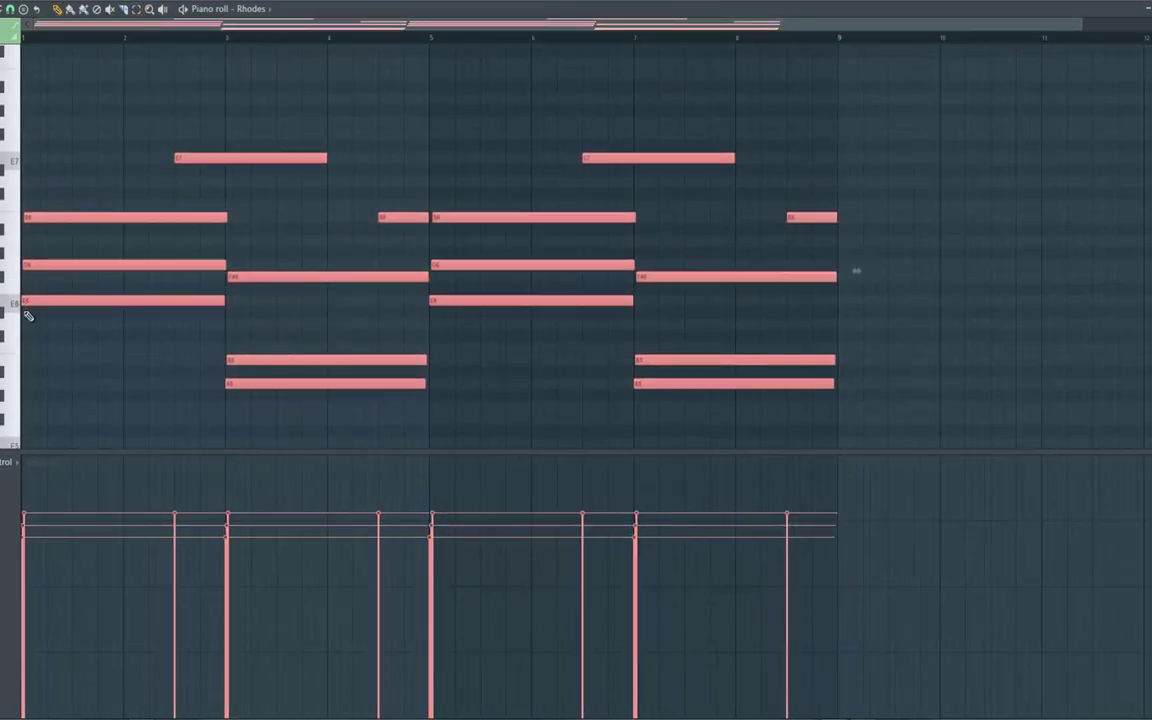
{"action": "left_click_drag", "start_coordinate": [702, 283], "coordinate": [702, 141]}
{"action": "key", "text": "space"}
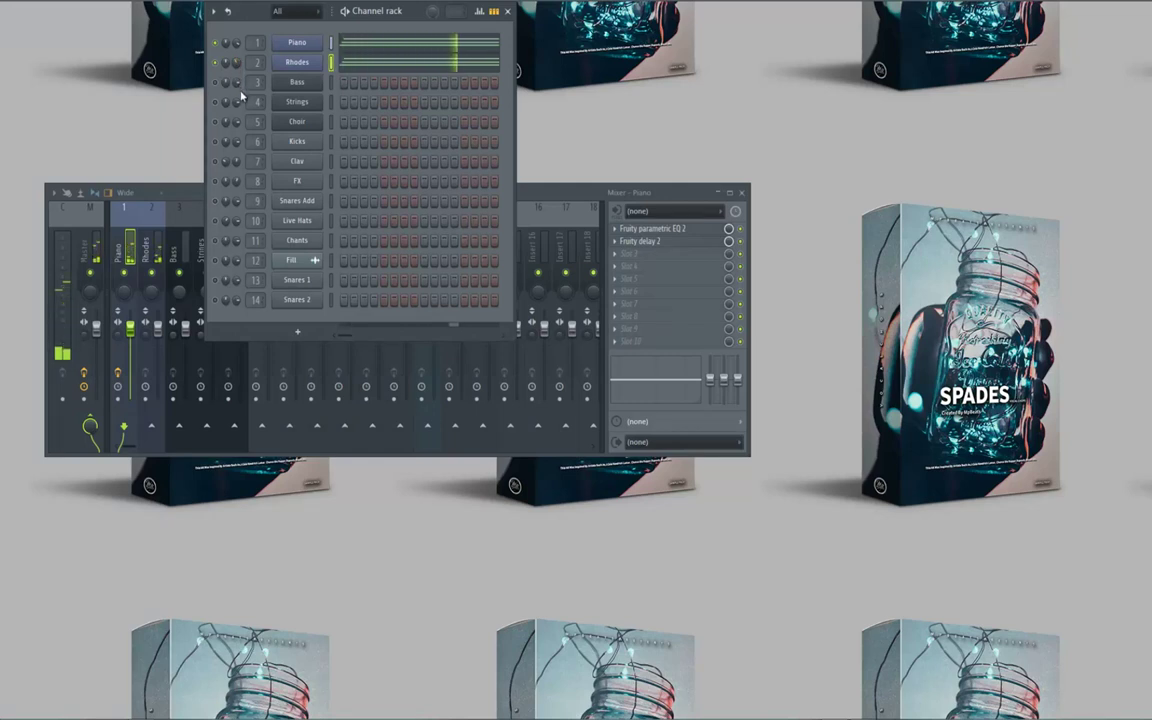
Load Fruity Parametric EQ 2 into the first effect slot of the Rhodes mixer track
{"action": "right_click", "coordinate": [306, 64]}
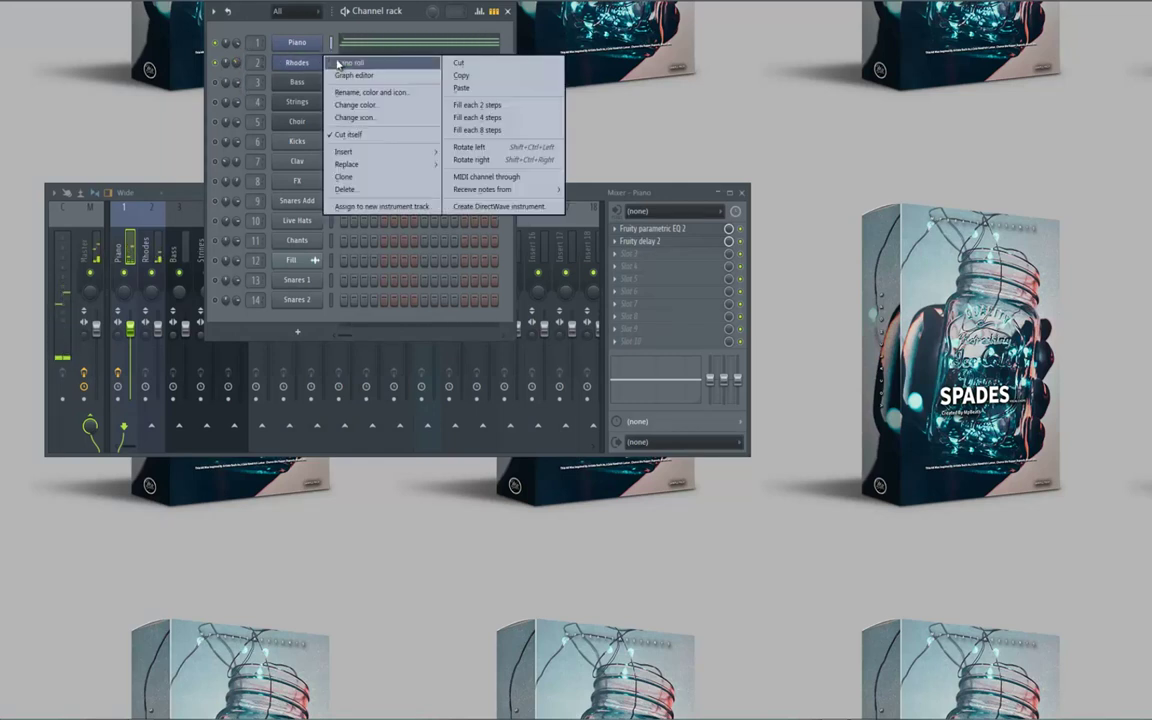
{"action": "left_click", "coordinate": [408, 14]}
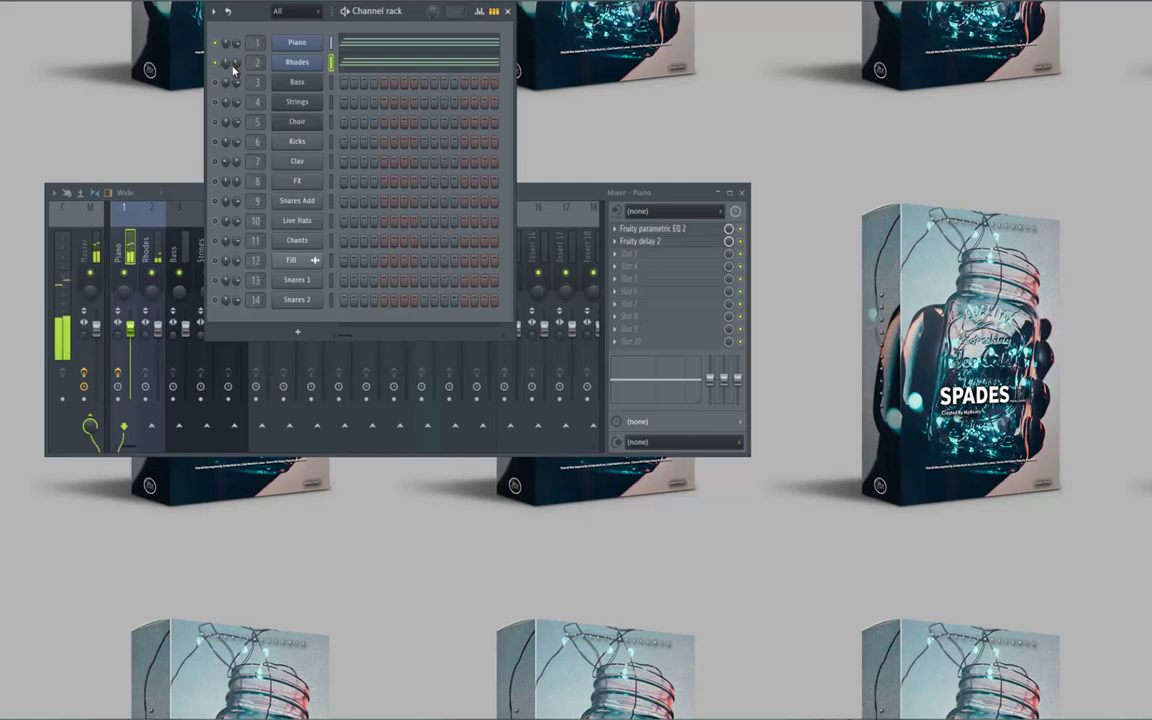
{"action": "left_click", "coordinate": [152, 255]}
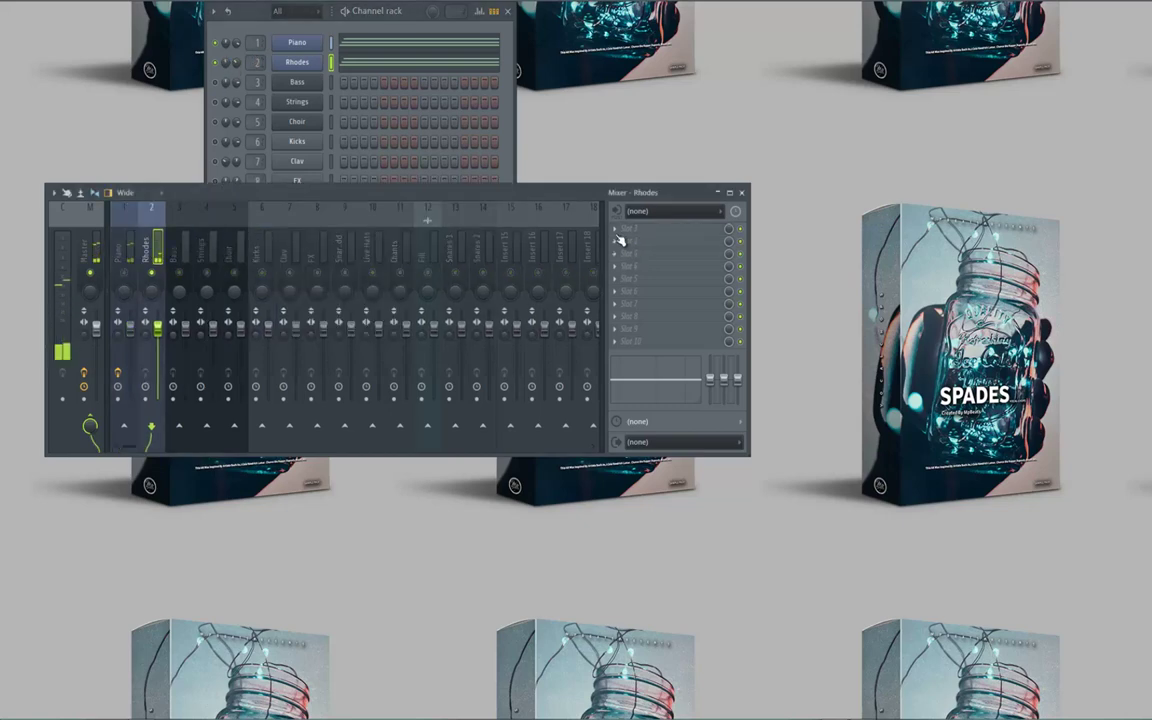
{"action": "left_click", "coordinate": [620, 240]}
{"action": "mouse_move", "coordinate": [683, 253]}
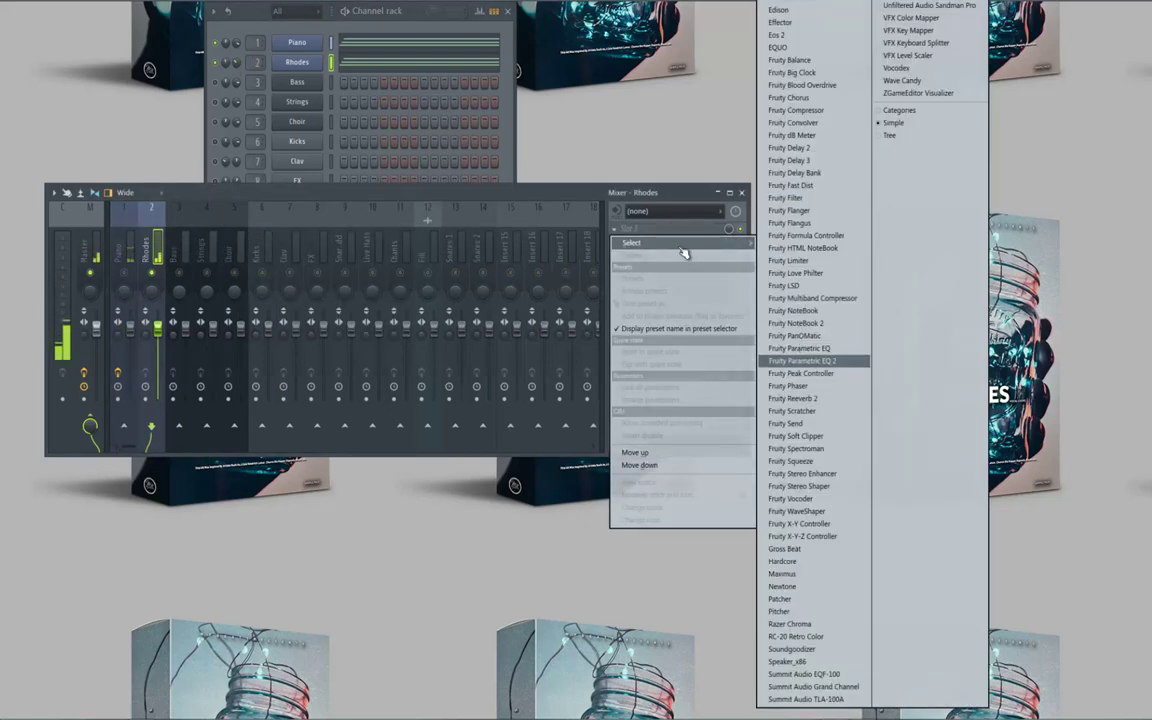
{"action": "left_click", "coordinate": [799, 360]}
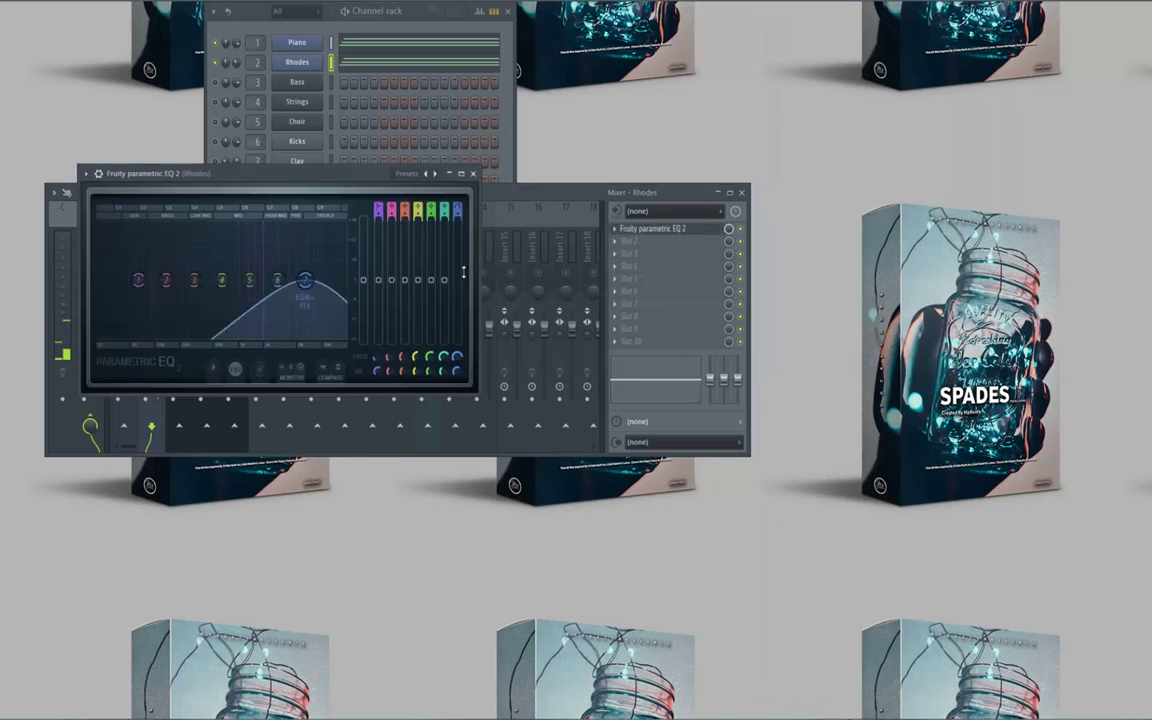
Shape the Rhodes EQ with a low-pass on band 7 near band 6 and a steep high-pass on band 1 between bands 2 and 3
{"action": "left_click_drag", "start_coordinate": [463, 272], "coordinate": [463, 285]}
{"action": "left_click_drag", "start_coordinate": [305, 280], "coordinate": [287, 280]}
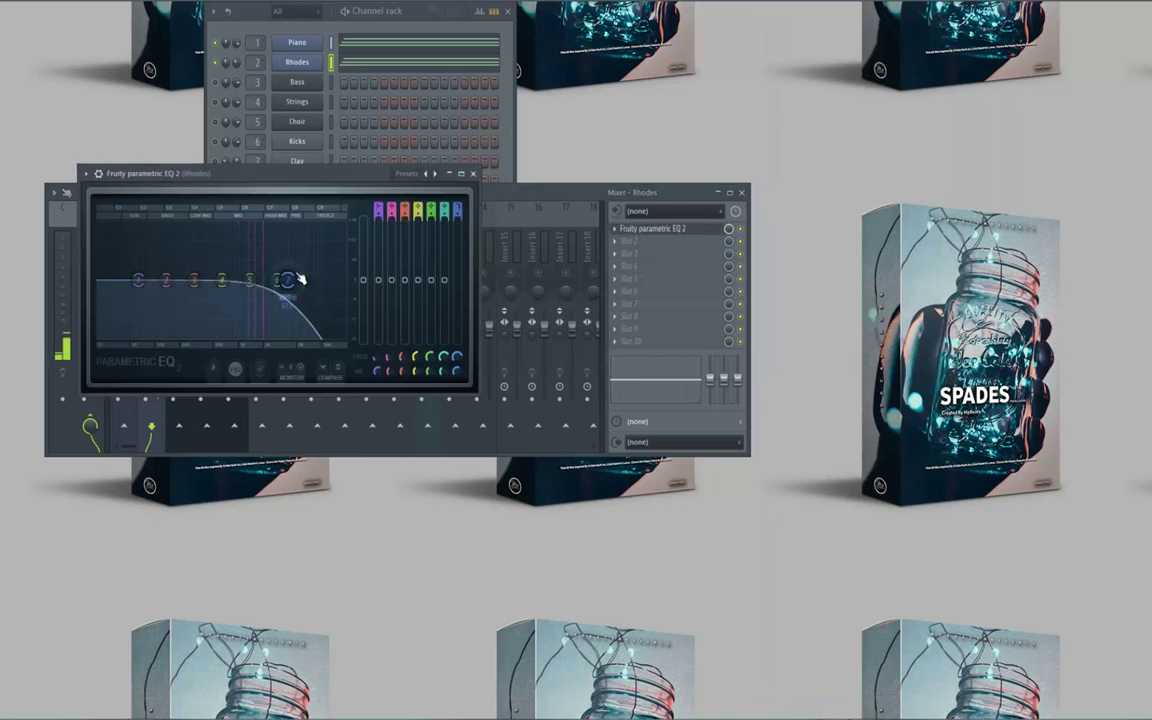
{"action": "left_click_drag", "start_coordinate": [379, 208], "coordinate": [387, 230]}
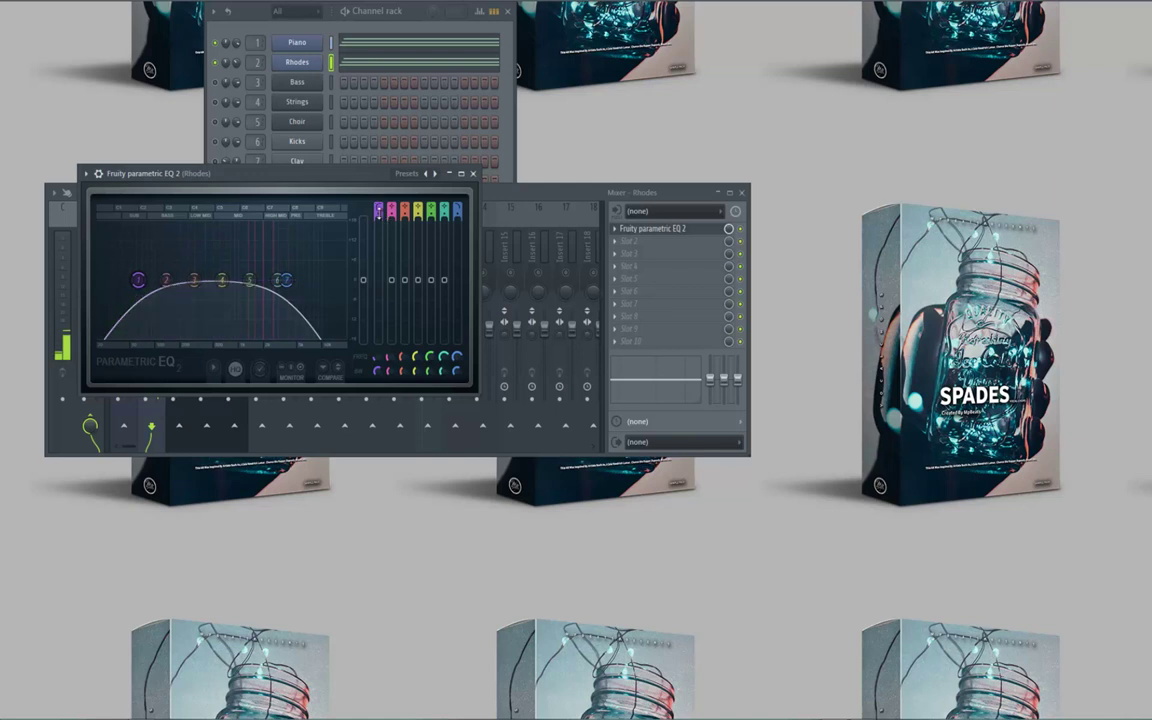
{"action": "scroll", "coordinate": [137, 284], "scroll_direction": "down", "scroll_amount": 5}
{"action": "left_click_drag", "start_coordinate": [140, 281], "coordinate": [181, 281]}
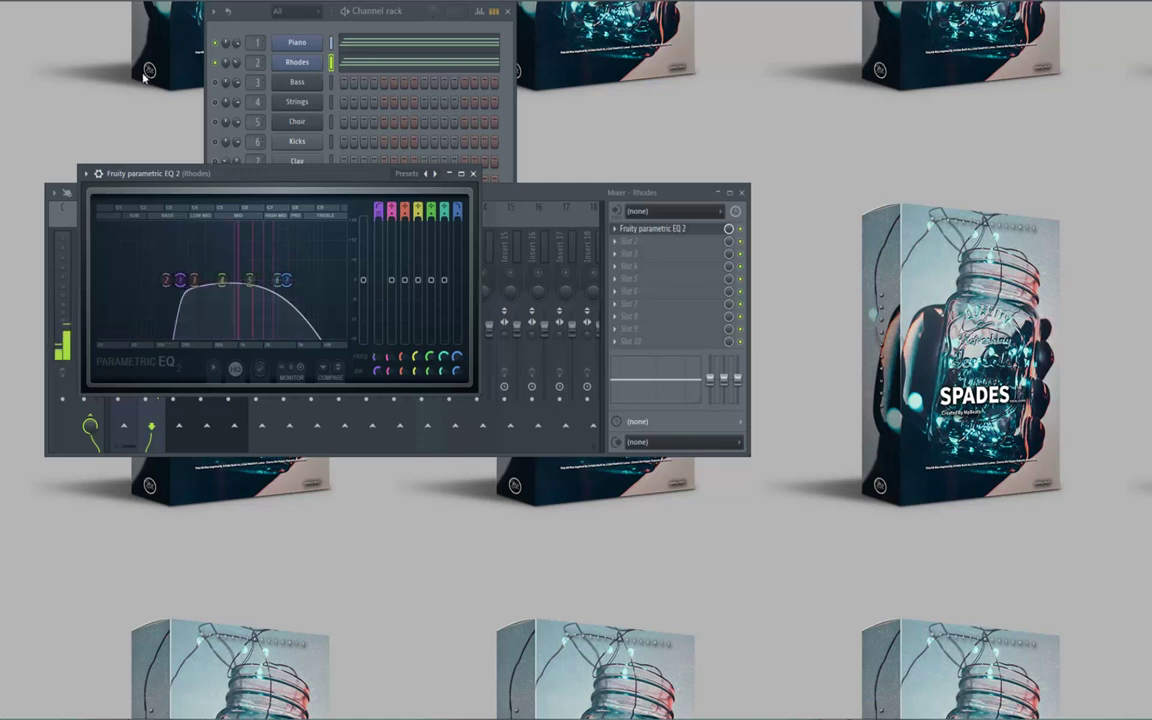
Load Fruity Stereo Enhancer into the second effect slot of the Rhodes mixer track and choose its first preset
{"action": "left_click", "coordinate": [622, 250]}
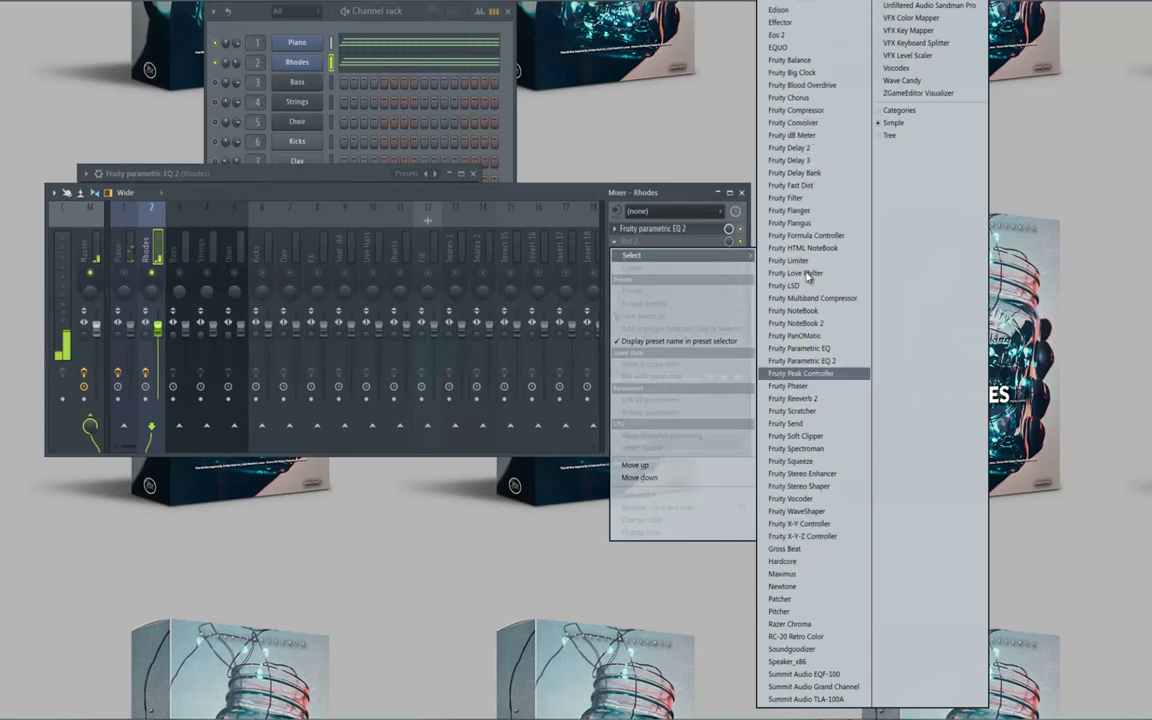
{"action": "left_click", "coordinate": [805, 473]}
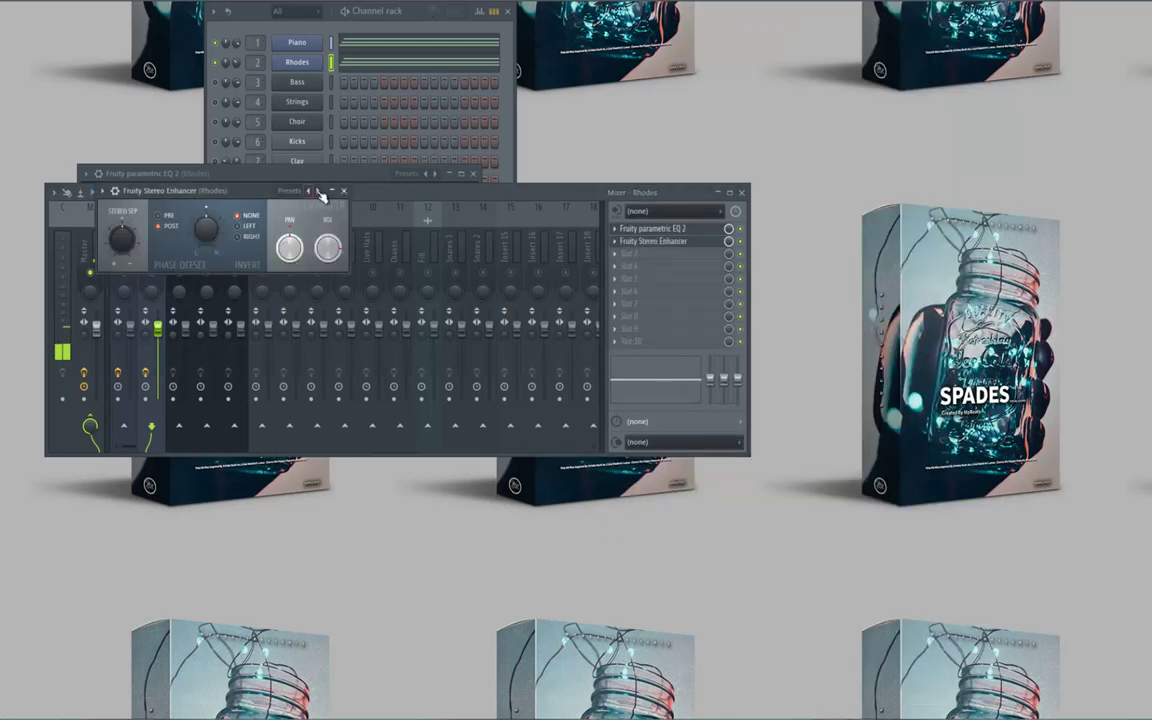
{"action": "right_click", "coordinate": [319, 194]}
{"action": "left_click", "coordinate": [343, 202]}
{"action": "left_click", "coordinate": [344, 191]}
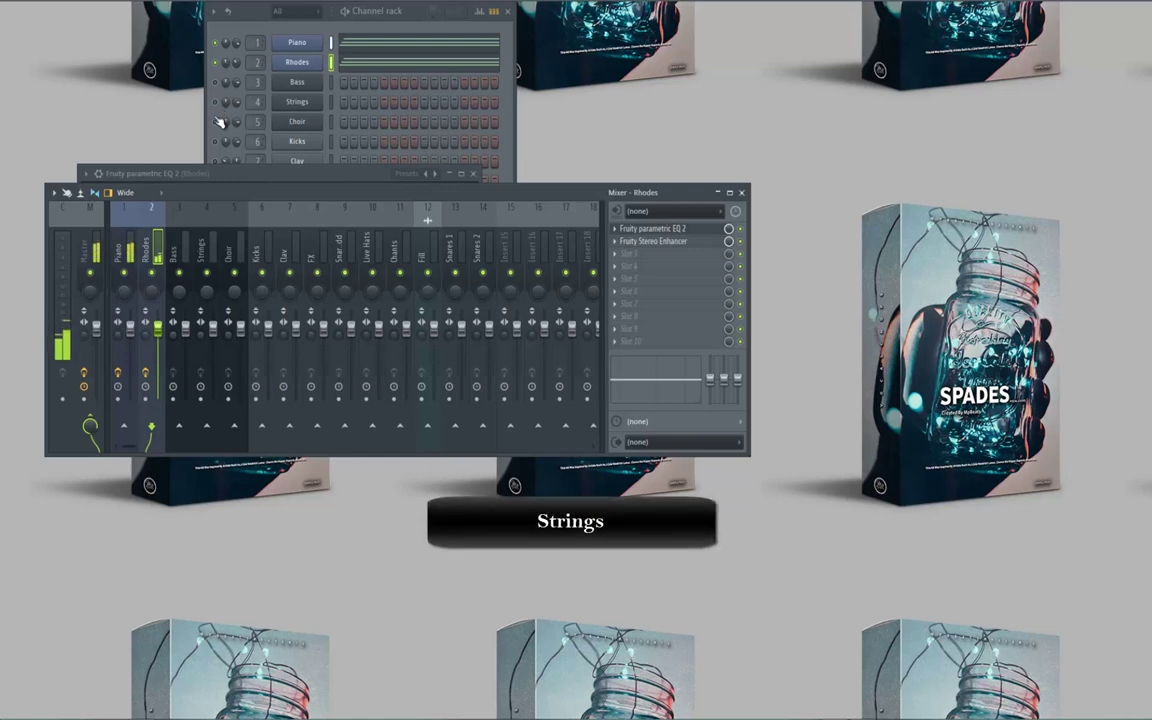
Unmute the Choir channel and open the Strings channel in the piano roll
{"action": "left_click", "coordinate": [256, 123]}
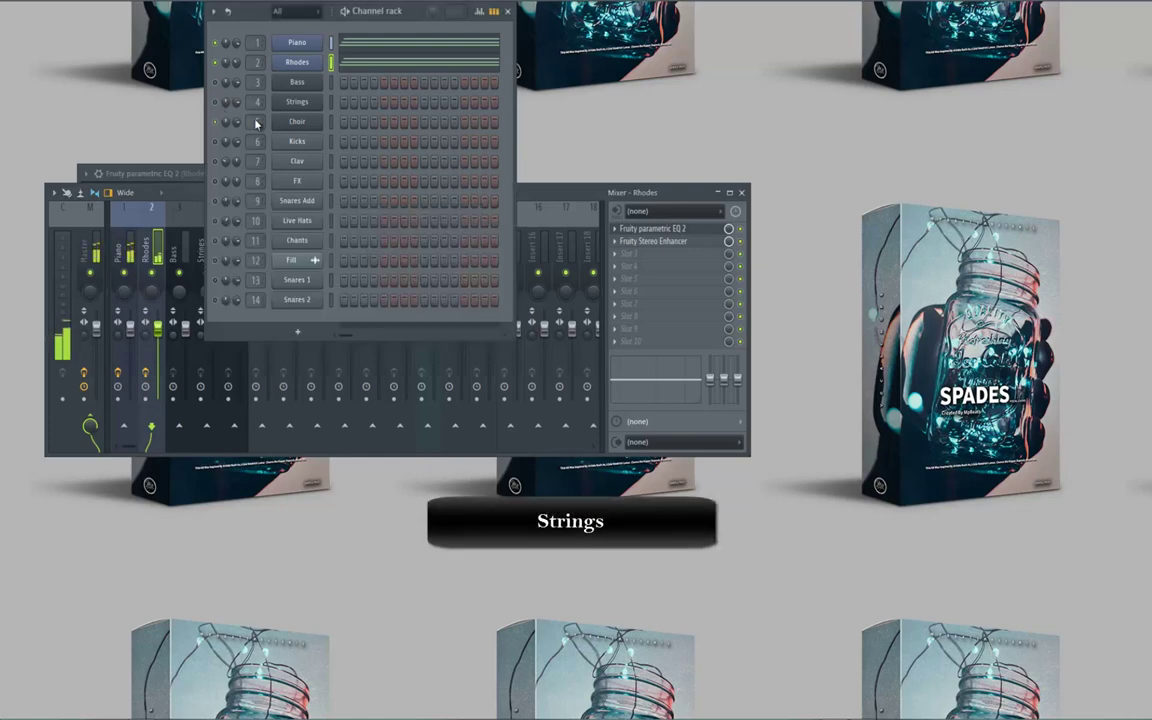
{"action": "right_click", "coordinate": [315, 101]}
{"action": "left_click", "coordinate": [345, 103]}
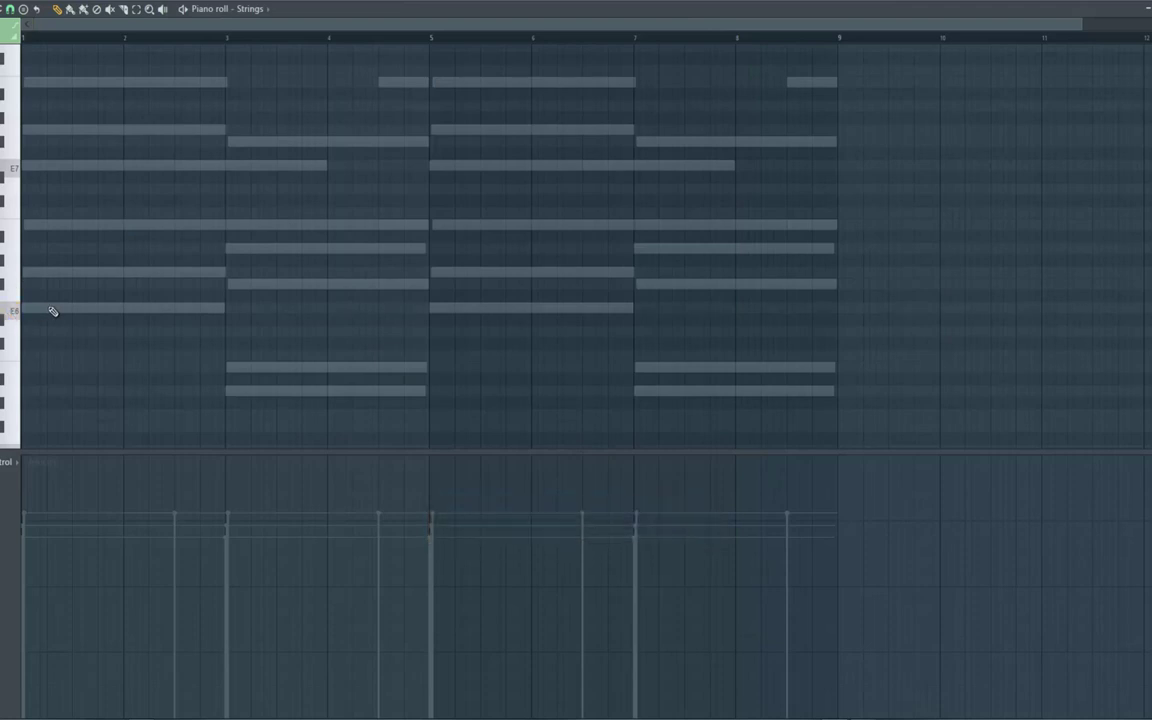
Draw B5, D6 and E6 strings notes in quick succession at the start of bar 1, keeping the D6 very short
{"action": "left_click", "coordinate": [37, 368]}
{"action": "left_click", "coordinate": [27, 355]}
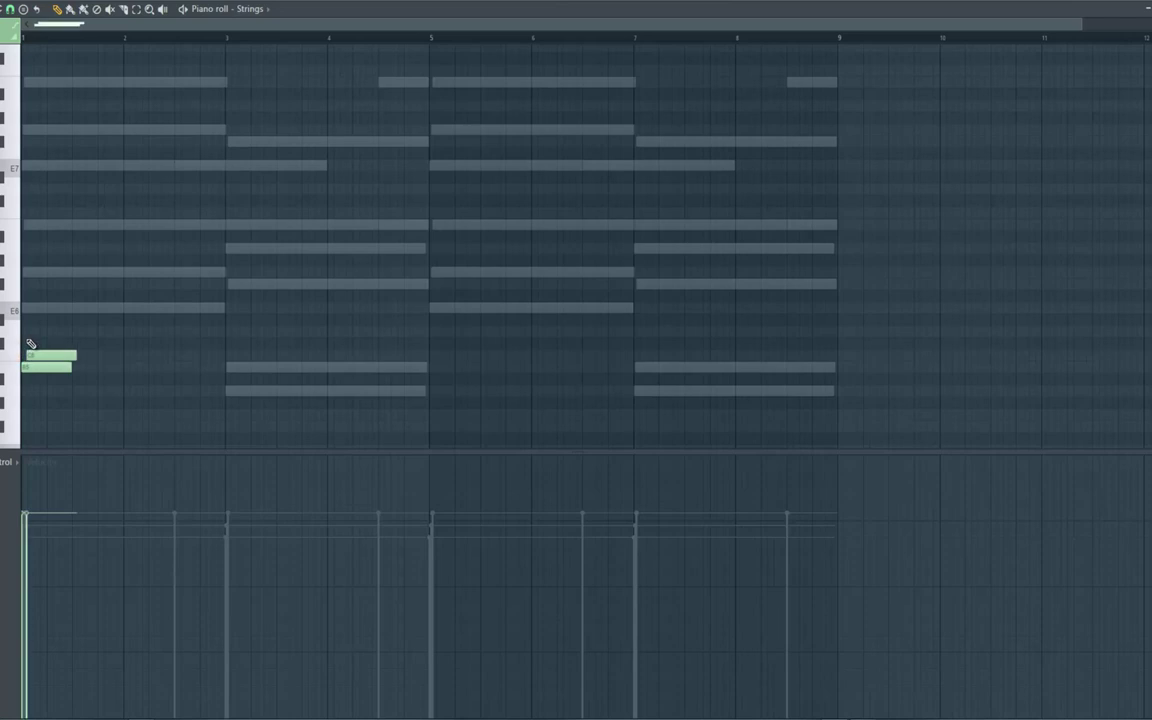
{"action": "right_click", "coordinate": [30, 353]}
{"action": "left_click", "coordinate": [27, 331]}
{"action": "left_click", "coordinate": [31, 310]}
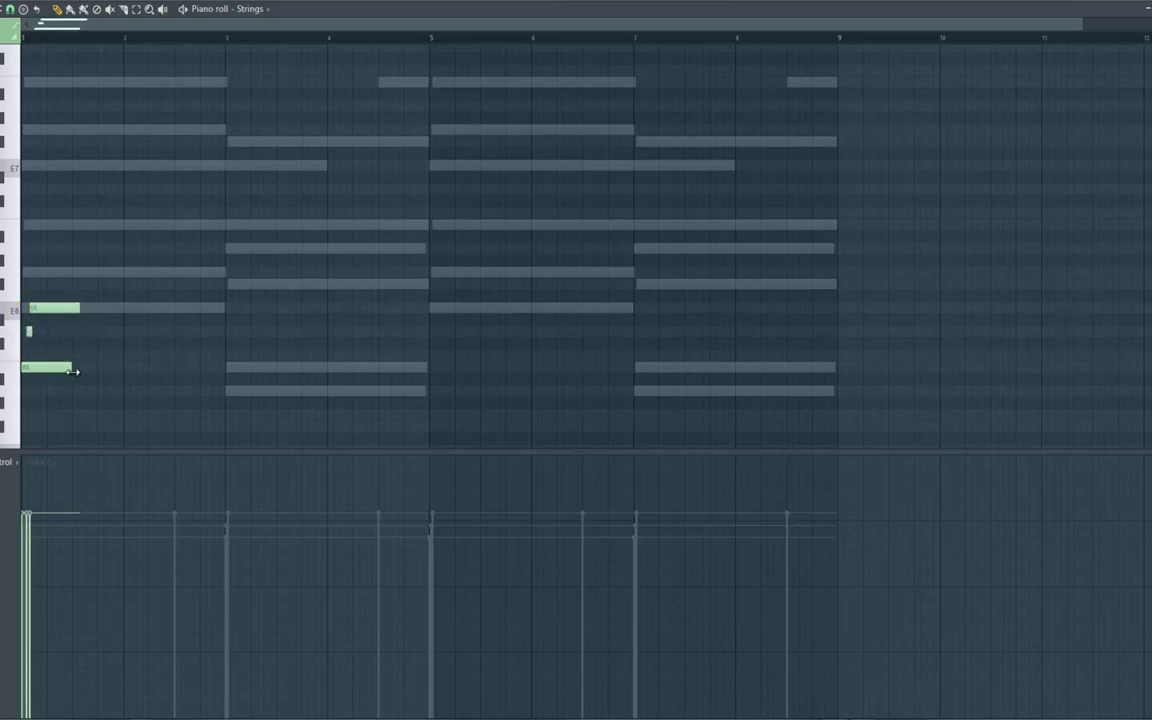
Shorten the B5 note, lower the B5 and D6 velocities, and shift D6 and E6 slightly earlier while checking the phrase by playback
{"action": "key", "text": "space"}
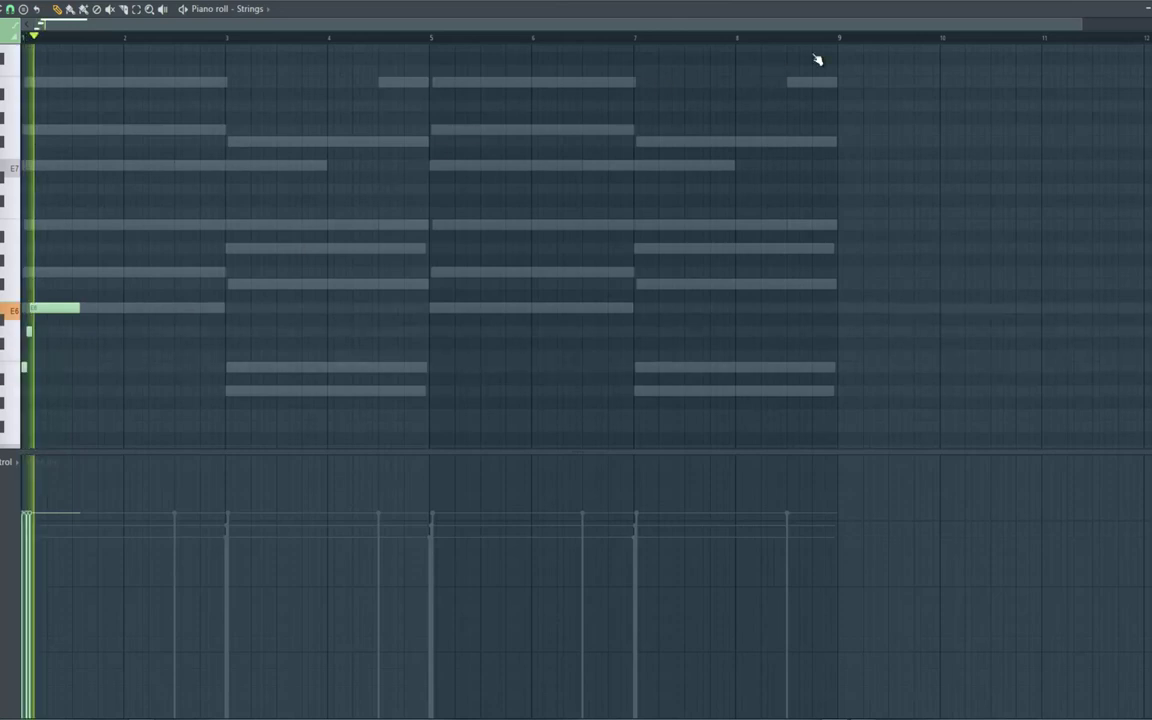
{"action": "left_click_drag", "start_coordinate": [485, 27], "coordinate": [481, 27]}
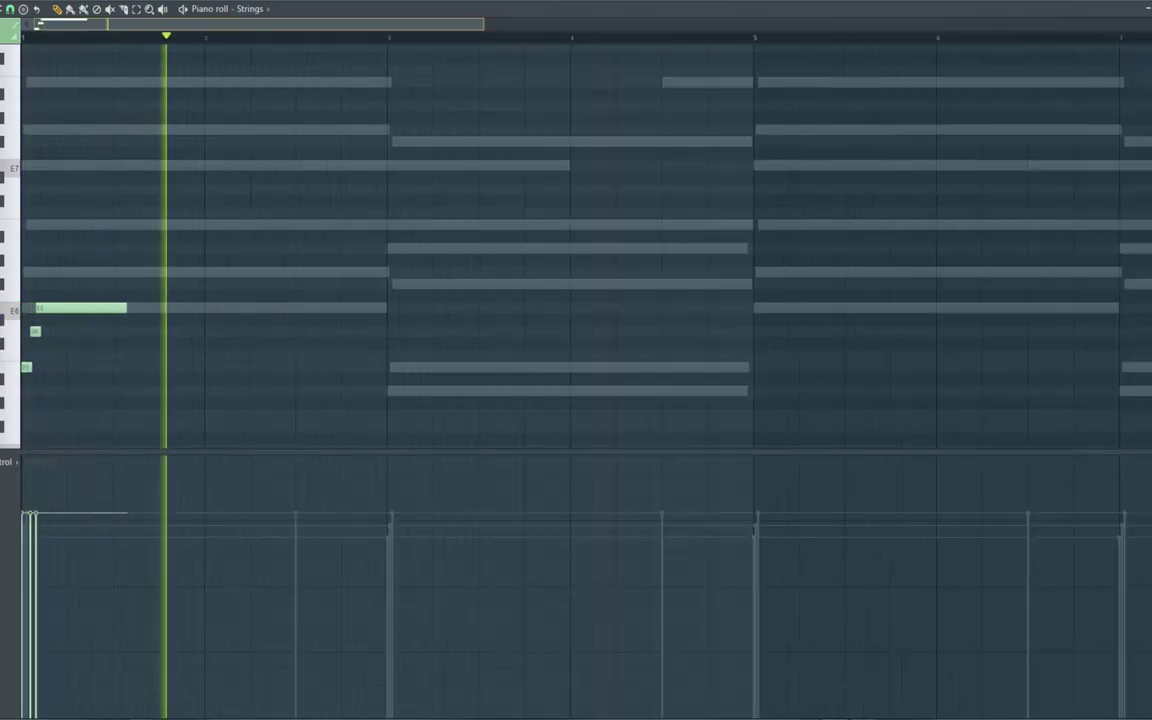
{"action": "key", "text": "space"}
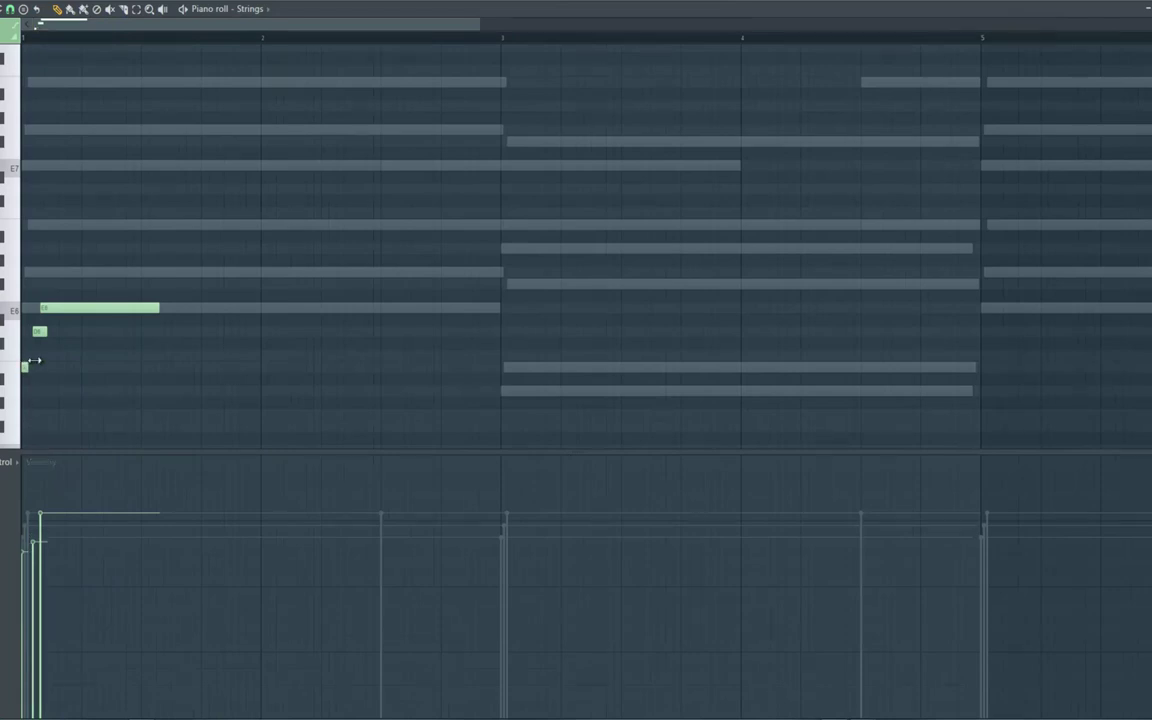
{"action": "left_click", "coordinate": [38, 331]}
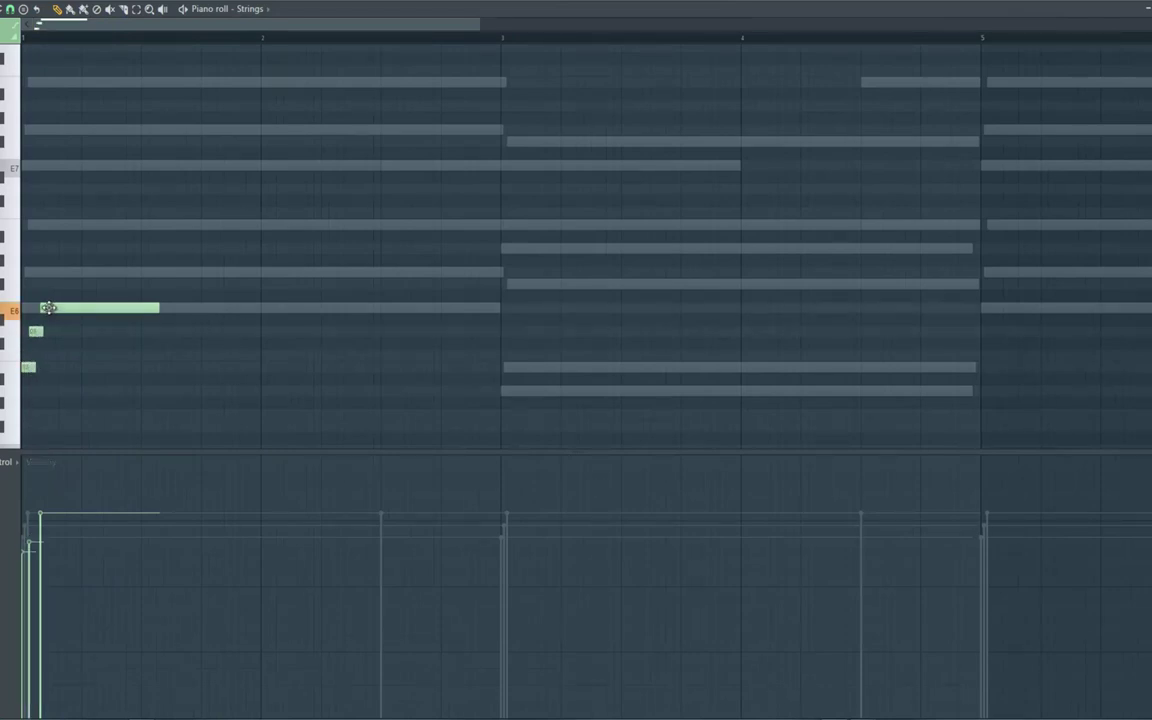
{"action": "left_click_drag", "start_coordinate": [48, 307], "coordinate": [44, 307]}
Open the Strings instrument settings, switch its glide mode to Auto and raise the glide time slightly while listening to the phrase
{"action": "key", "text": "F6"}
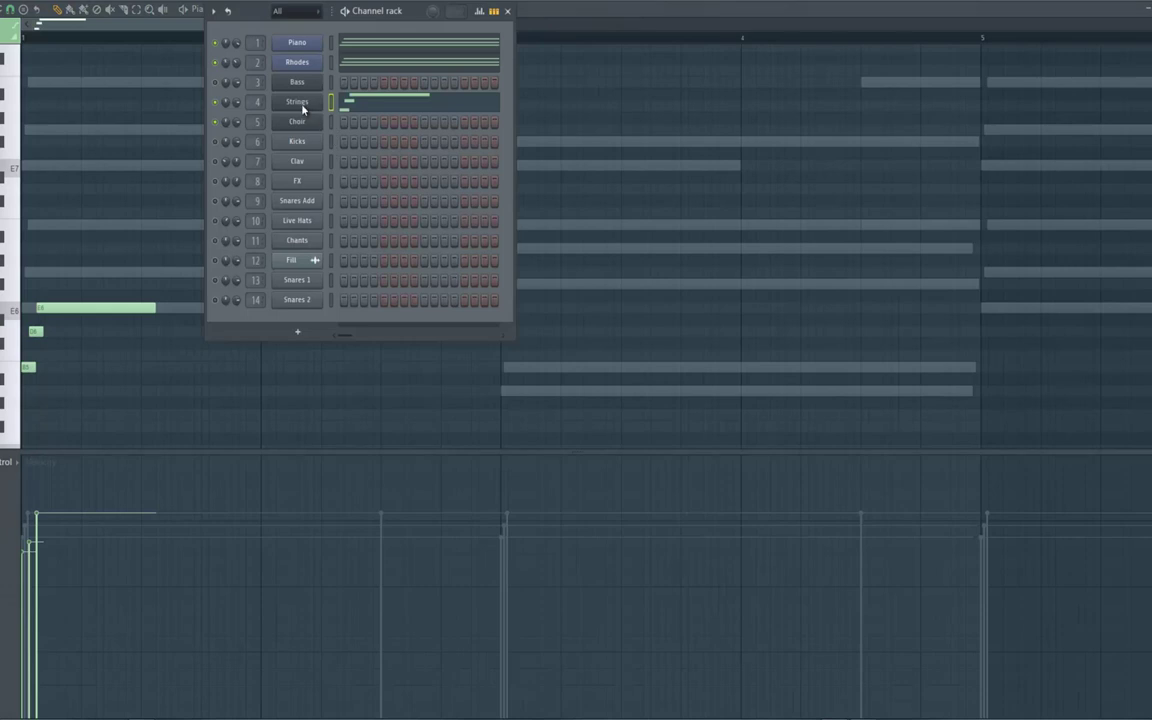
{"action": "left_click", "coordinate": [297, 102]}
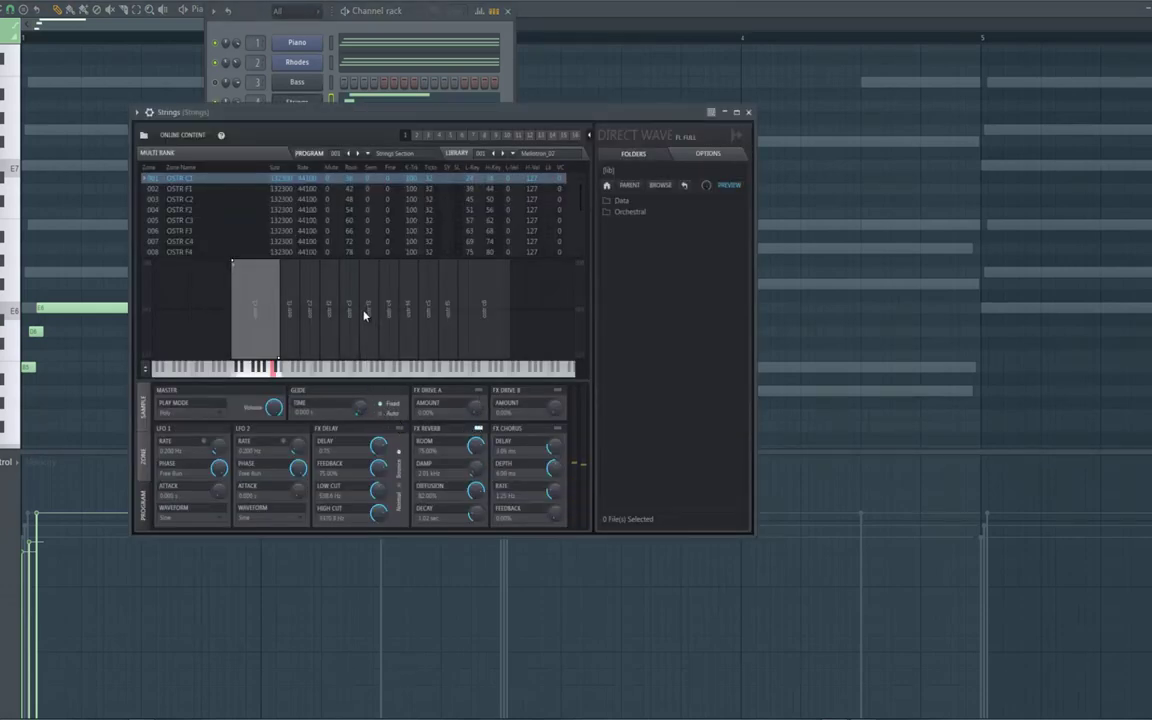
{"action": "key", "text": "space"}
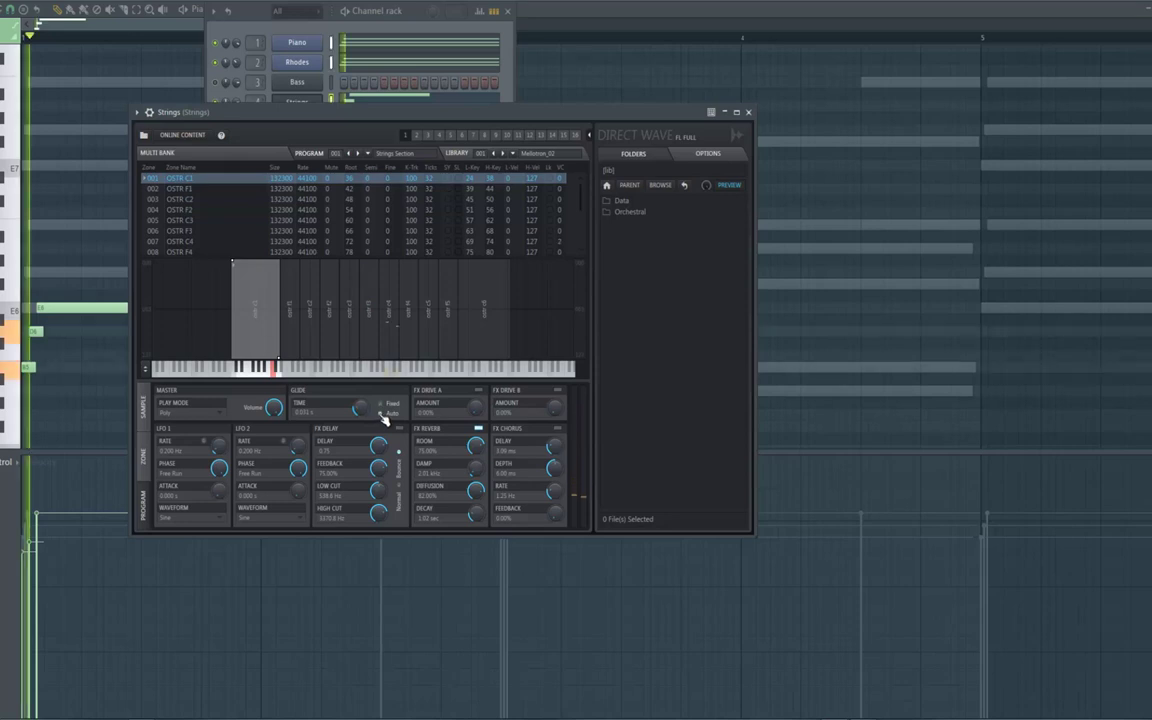
{"action": "key", "text": "space"}
{"action": "left_click_drag", "start_coordinate": [363, 401], "coordinate": [345, 306]}
{"action": "key", "text": "space"}
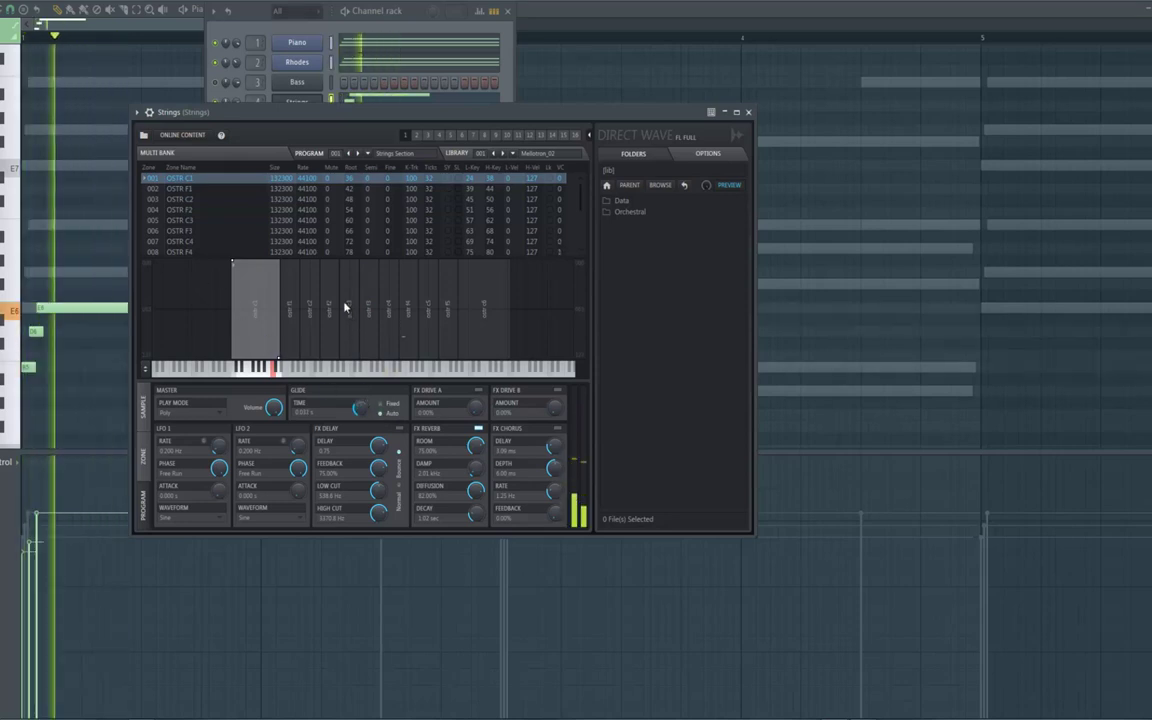
Raise the Strings glide time to about 0.2 s, replaying the opening of the phrase to compare
{"action": "key", "text": "space"}
{"action": "key", "text": "space"}
{"action": "key", "text": "space"}
{"action": "key", "text": "space"}
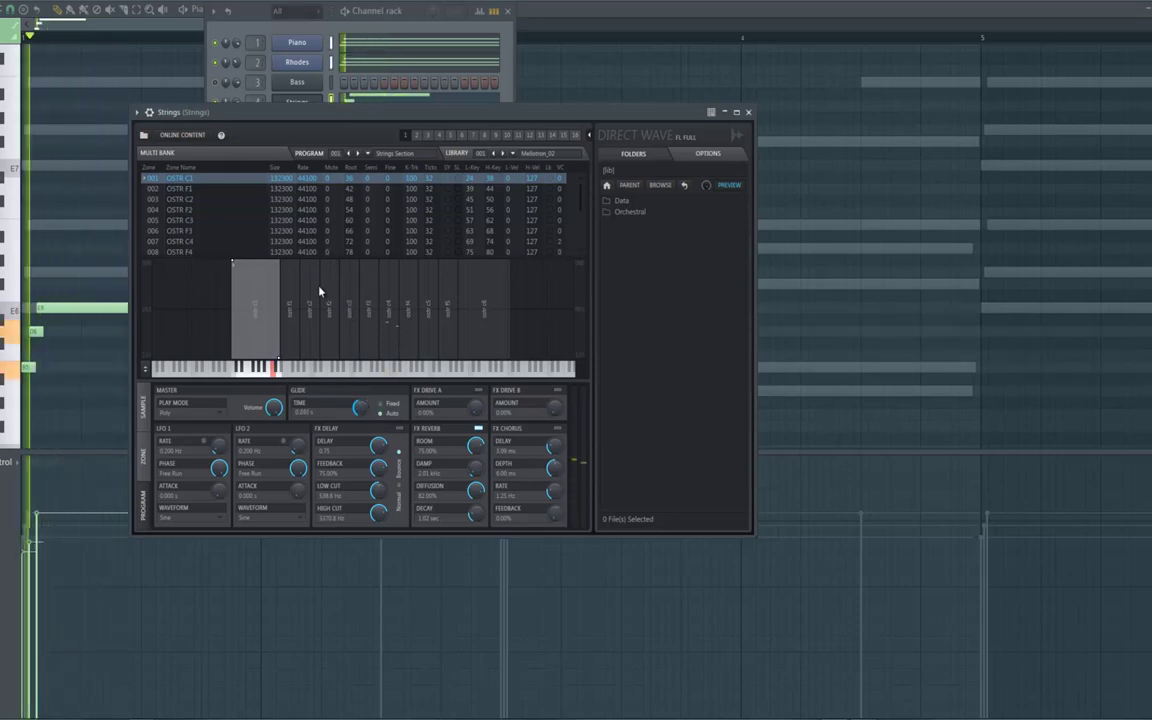
{"action": "key", "text": "space"}
{"action": "key", "text": "space"}
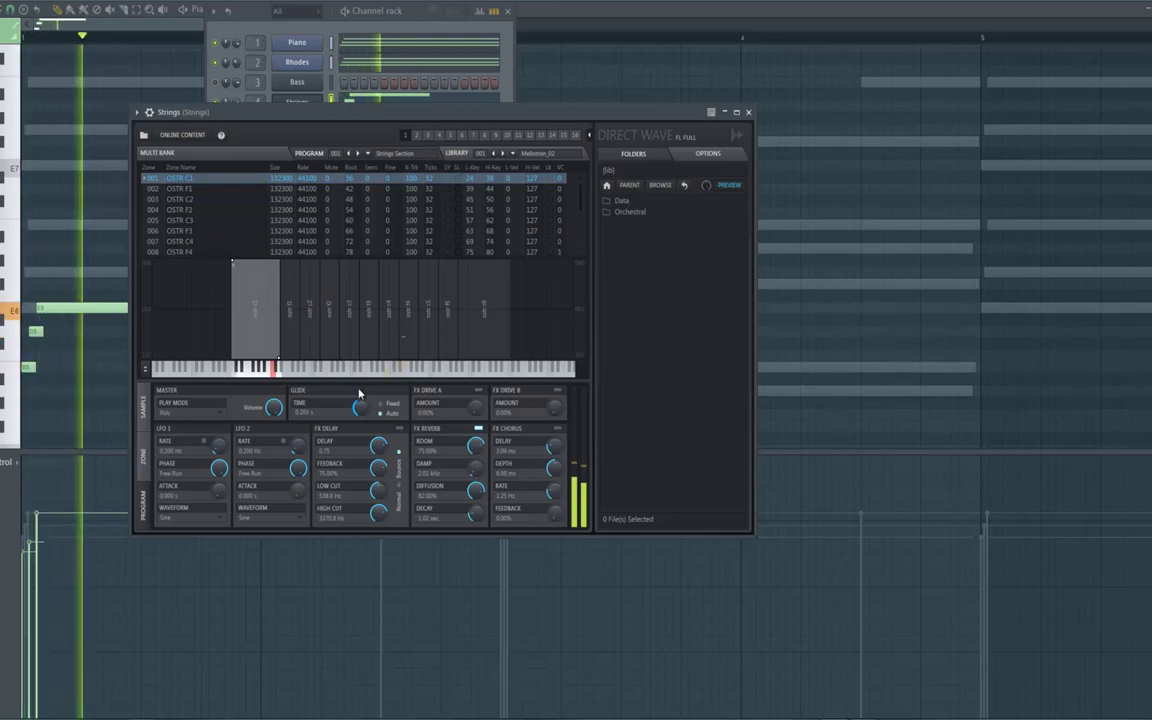
{"action": "key", "text": "space"}
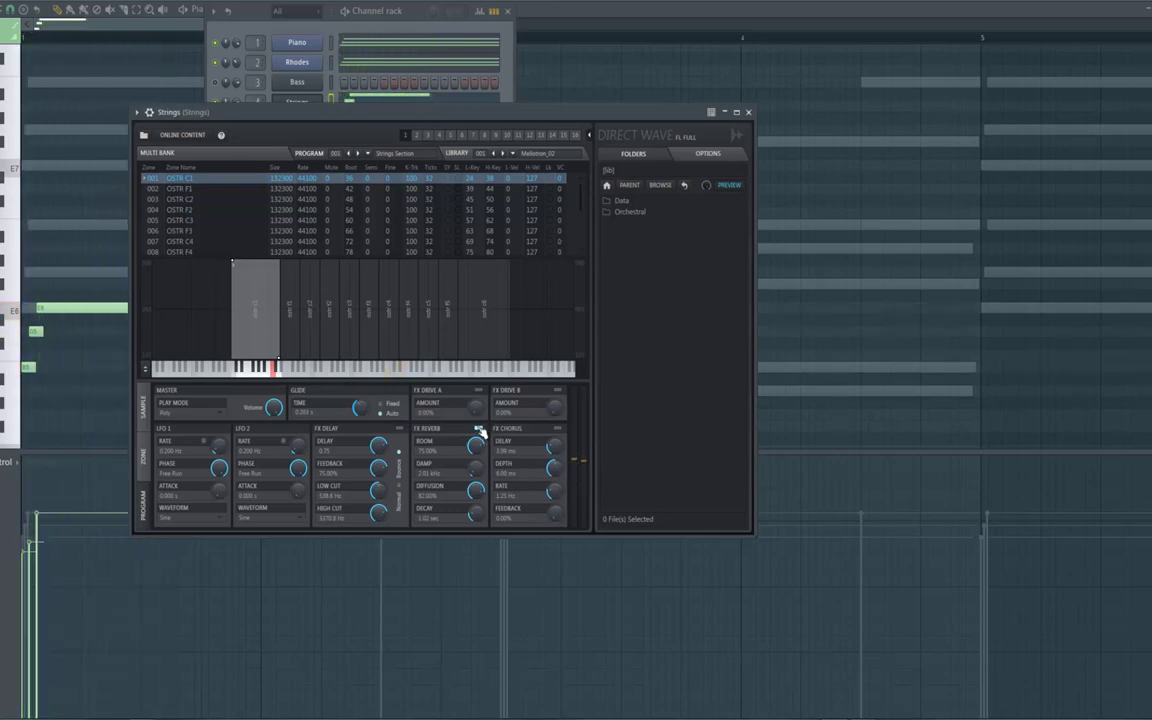
In the Strings piano roll, add an A6 note halfway through bar 2 and lengthen the E6 note up to its start
{"action": "left_click", "coordinate": [170, 28]}
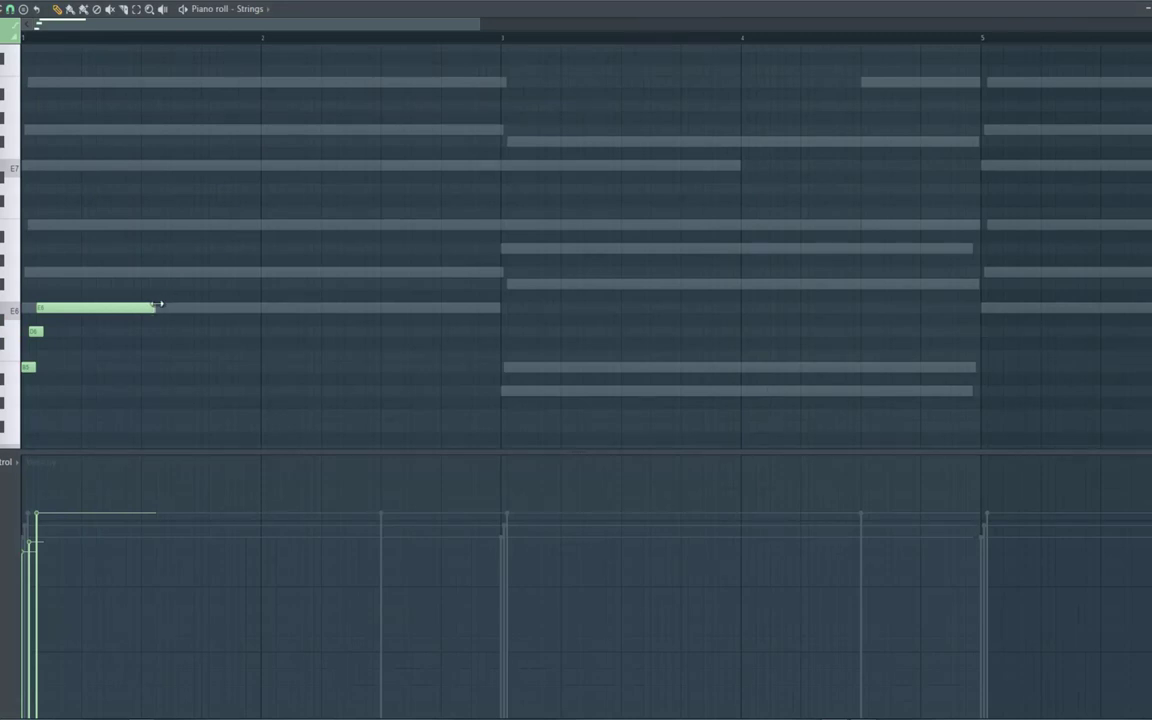
{"action": "left_click_drag", "start_coordinate": [445, 340], "coordinate": [495, 339]}
{"action": "left_click_drag", "start_coordinate": [372, 342], "coordinate": [313, 341]}
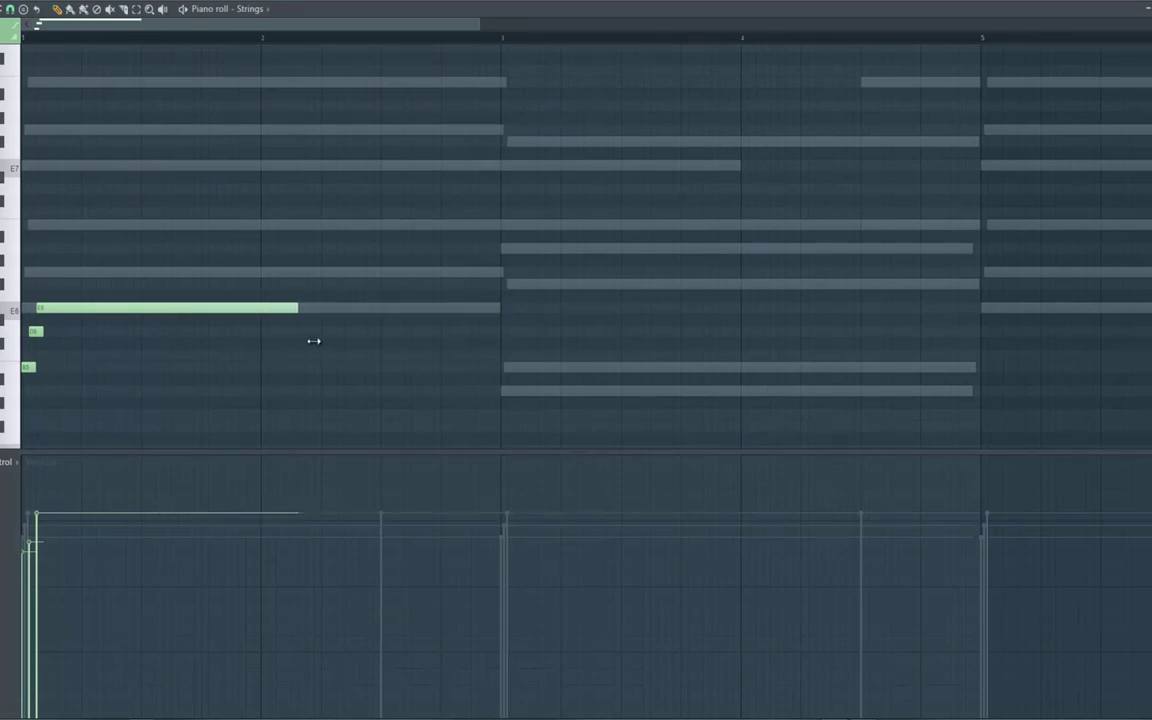
{"action": "key", "text": "space"}
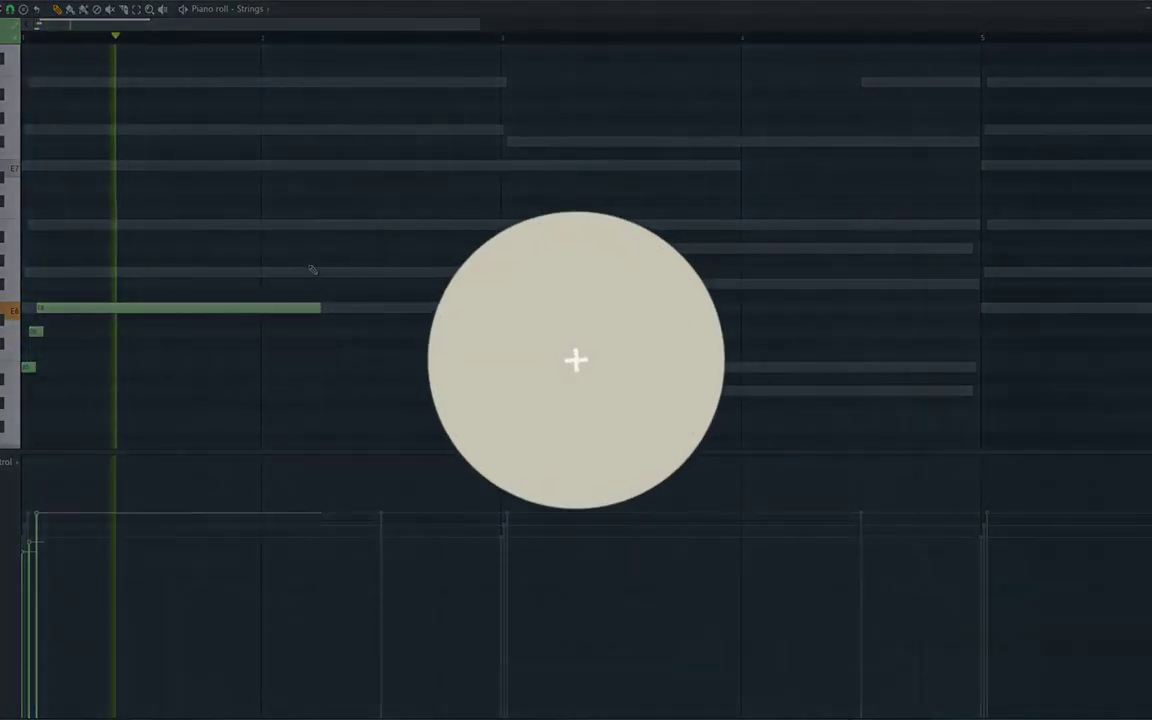
{"action": "left_click", "coordinate": [383, 224]}
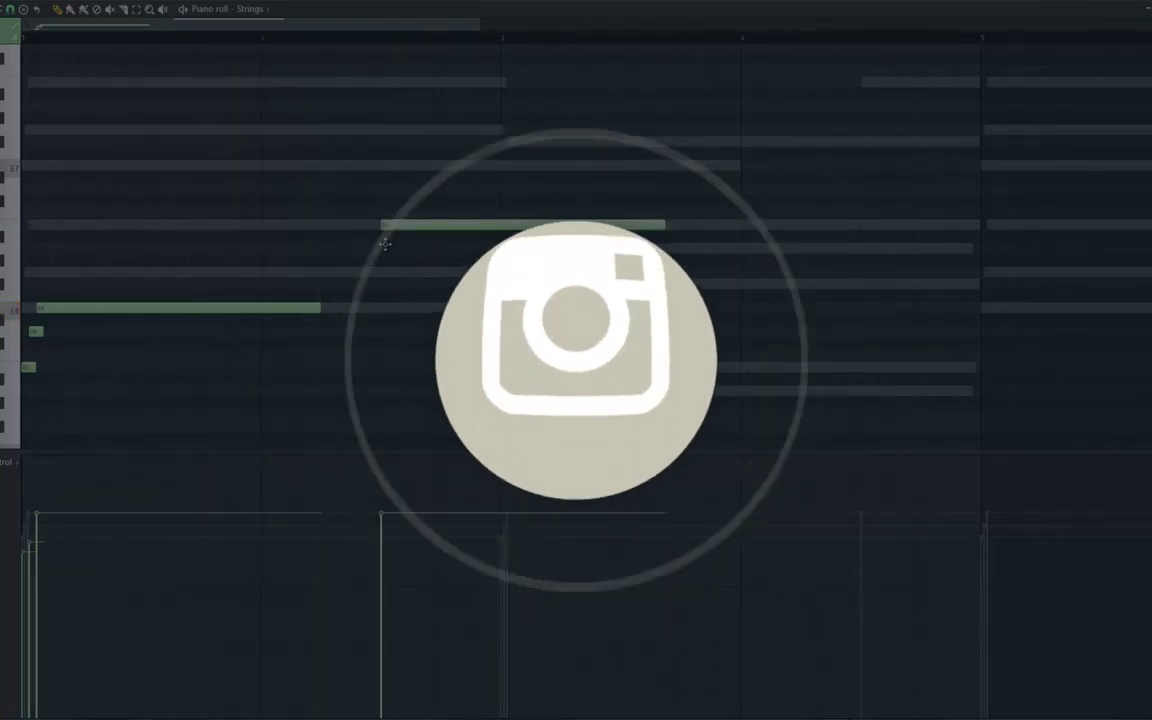
{"action": "left_click_drag", "start_coordinate": [383, 224], "coordinate": [386, 254]}
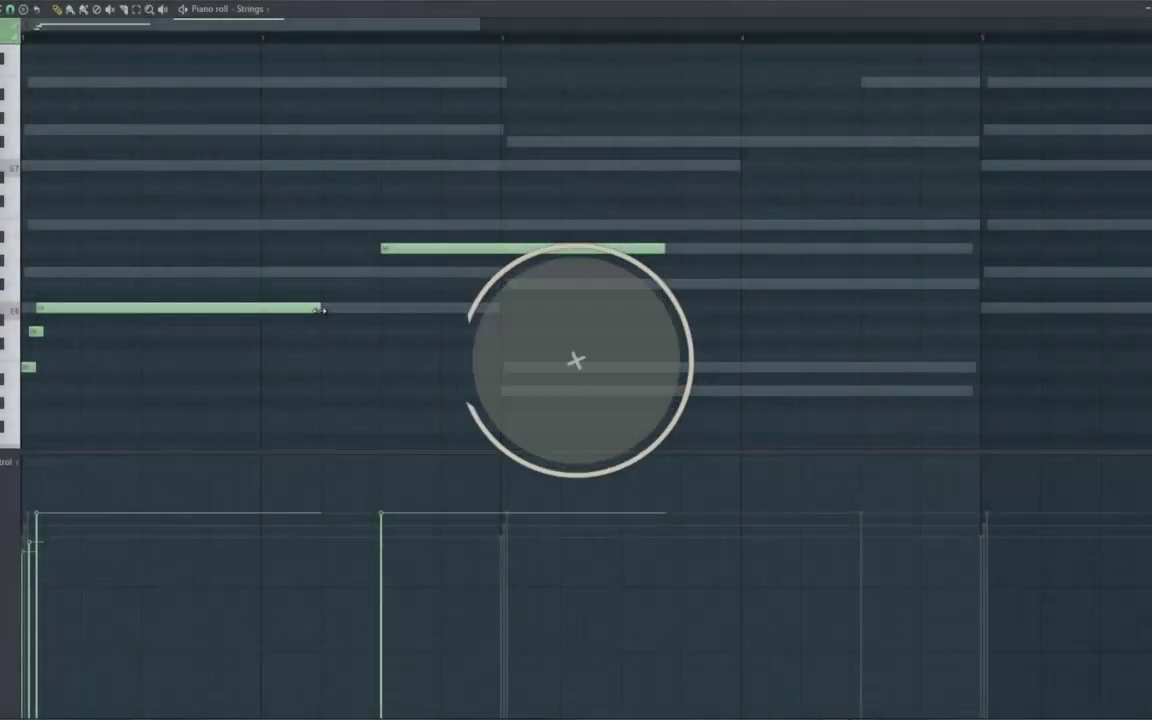
{"action": "left_click_drag", "start_coordinate": [321, 308], "coordinate": [386, 313]}
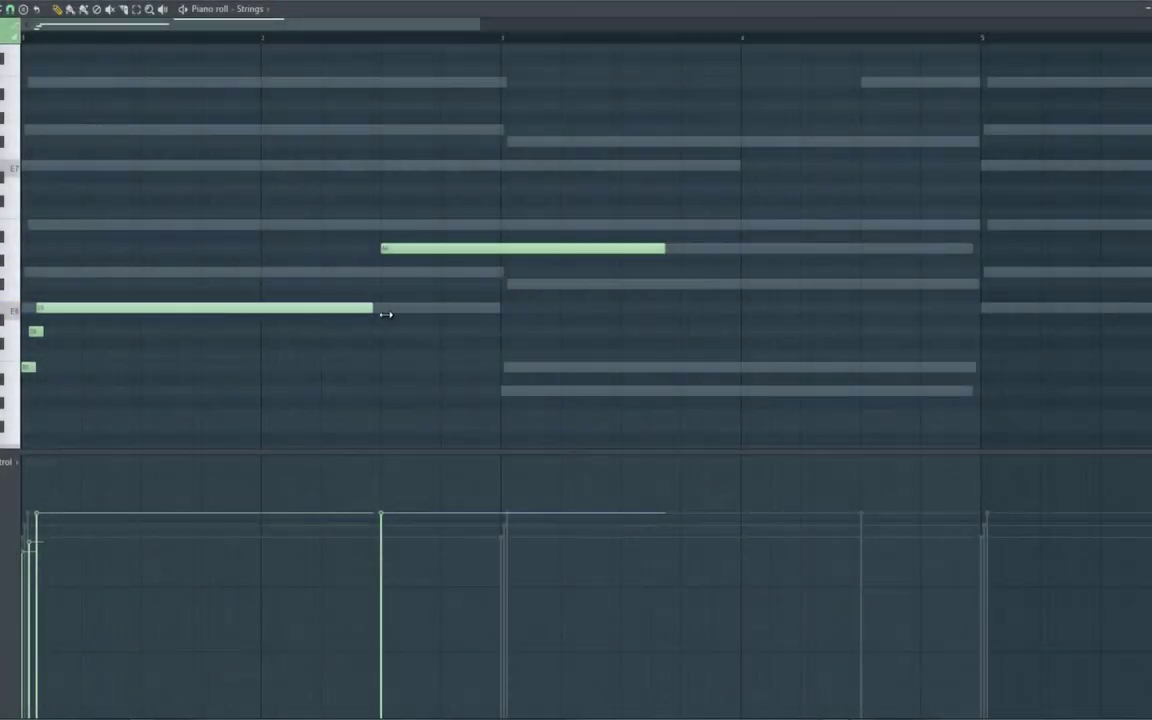
Delete the short D6 note and shift the long E6 note slightly earlier, checking the phrase by playback
{"action": "key", "text": "space"}
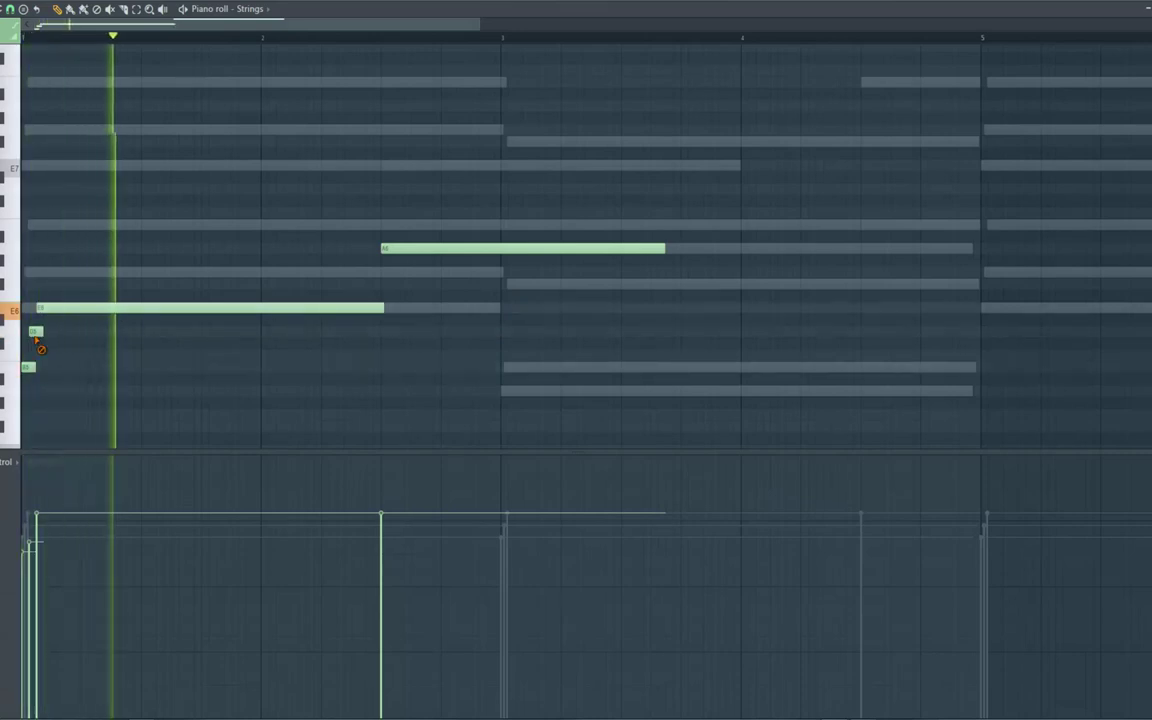
{"action": "right_click", "coordinate": [36, 331]}
{"action": "key", "text": "space"}
{"action": "left_click_drag", "start_coordinate": [58, 312], "coordinate": [50, 312]}
{"action": "key", "text": "space"}
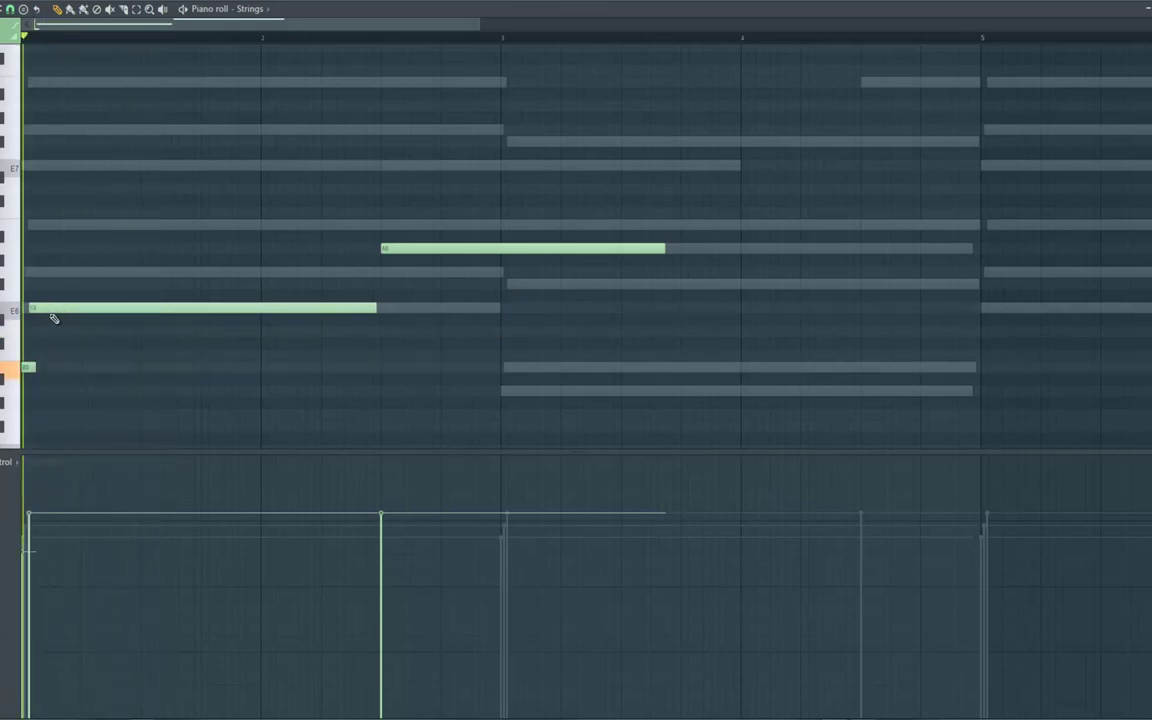
{"action": "key", "text": "space"}
Move the short opening B5 note up to D6 and extend the E6 note to meet the A6 note in bar 2
{"action": "left_click_drag", "start_coordinate": [28, 367], "coordinate": [29, 332]}
{"action": "key", "text": "space"}
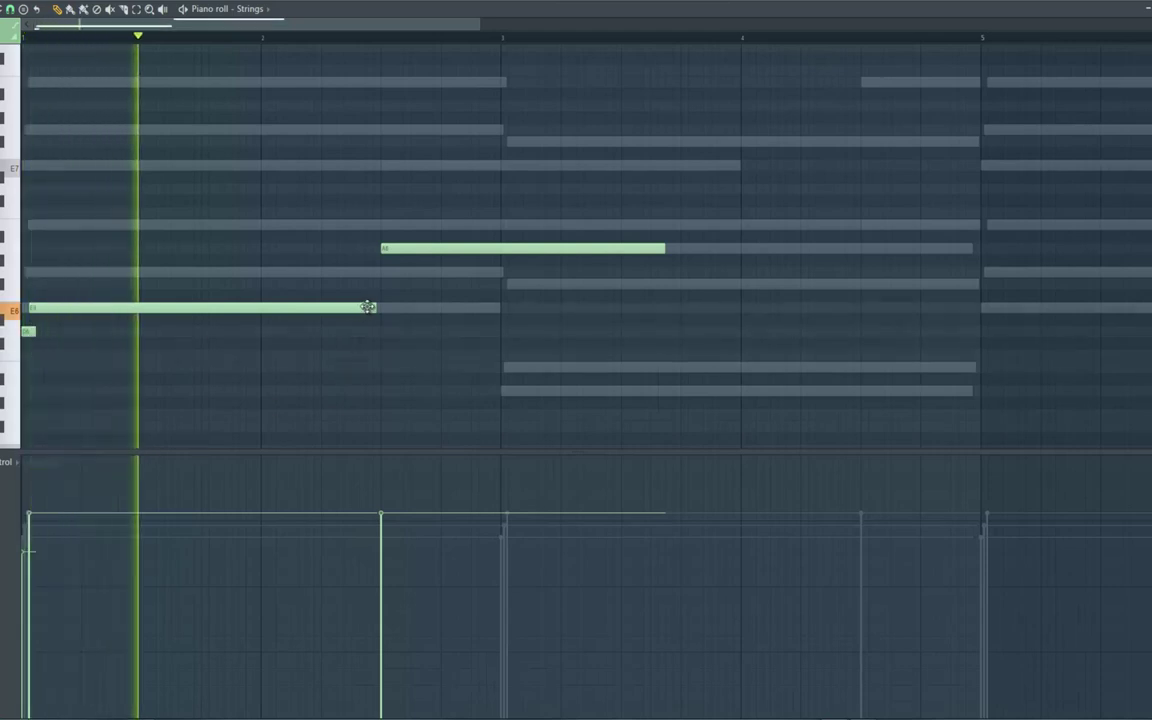
{"action": "left_click_drag", "start_coordinate": [376, 308], "coordinate": [383, 308]}
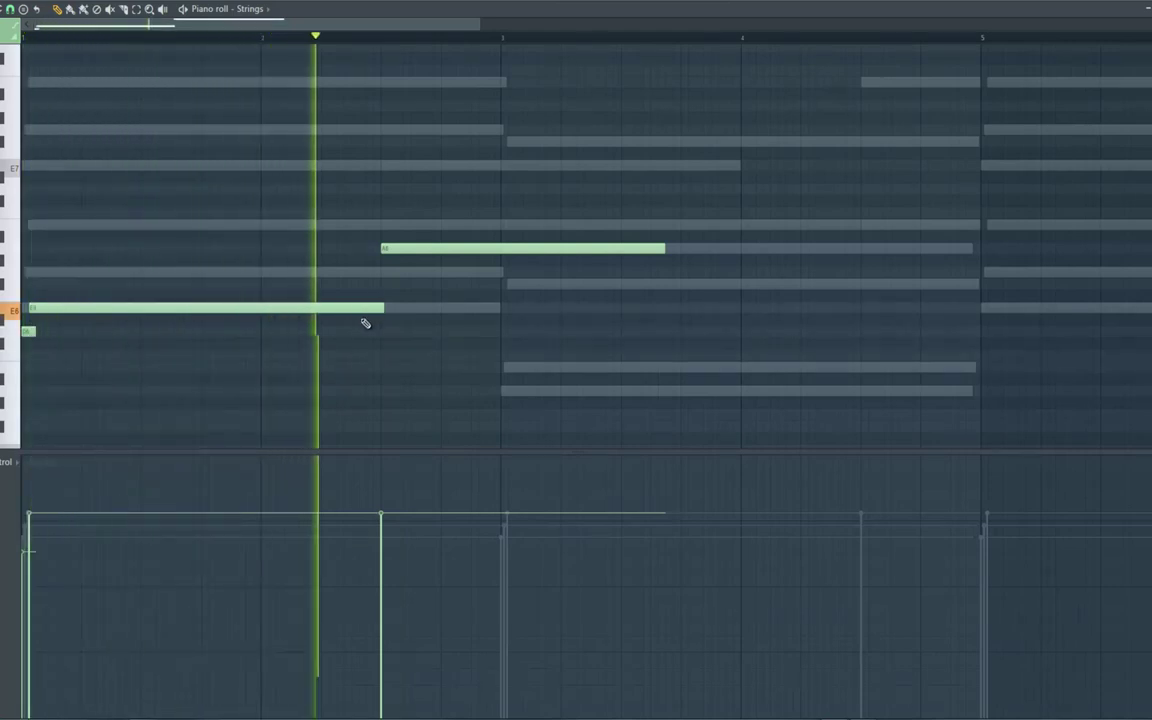
{"action": "key", "text": "space"}
Lower the A6 note to G6, trim it to just past bar 3, and continue with B5 from bar 3 and A5 halfway through bar 4
{"action": "left_click_drag", "start_coordinate": [399, 250], "coordinate": [398, 276]}
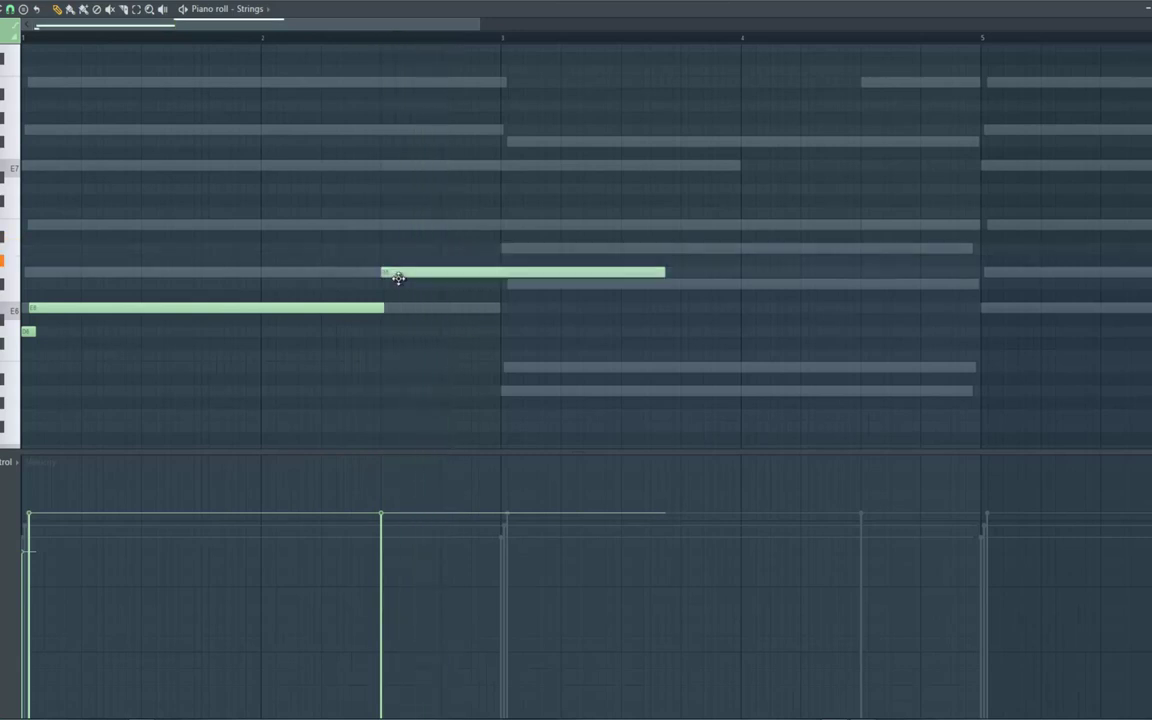
{"action": "left_click", "coordinate": [502, 368]}
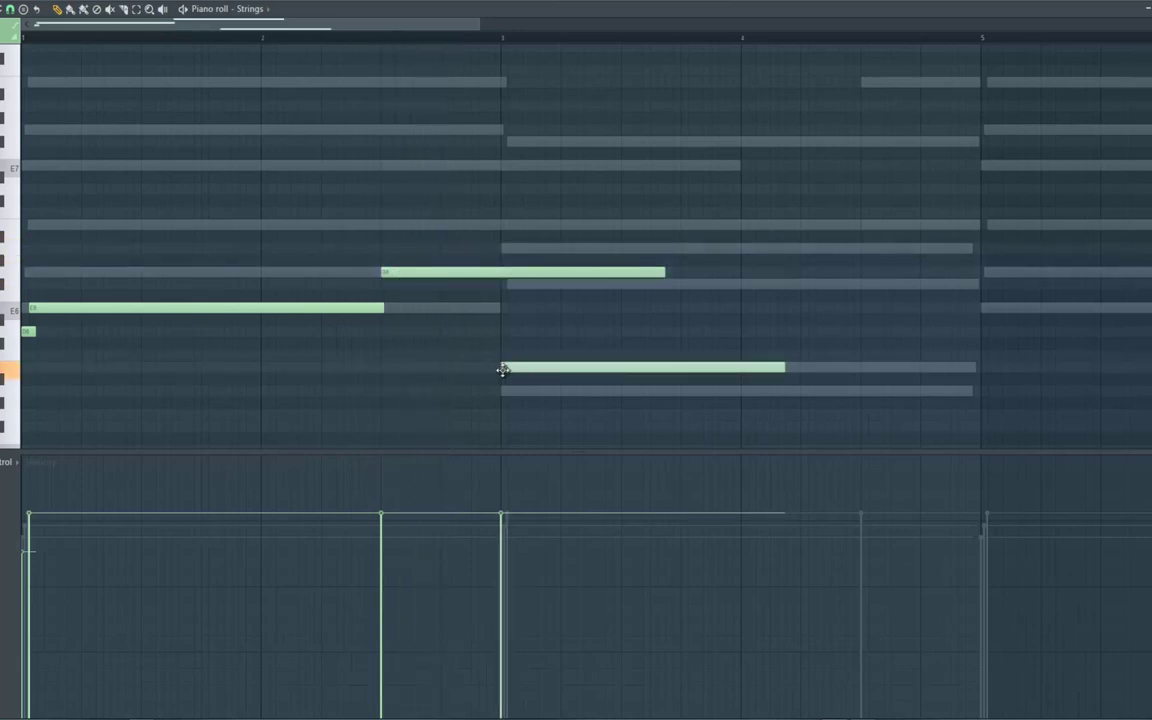
{"action": "key", "text": "space"}
{"action": "left_click_drag", "start_coordinate": [617, 281], "coordinate": [506, 273]}
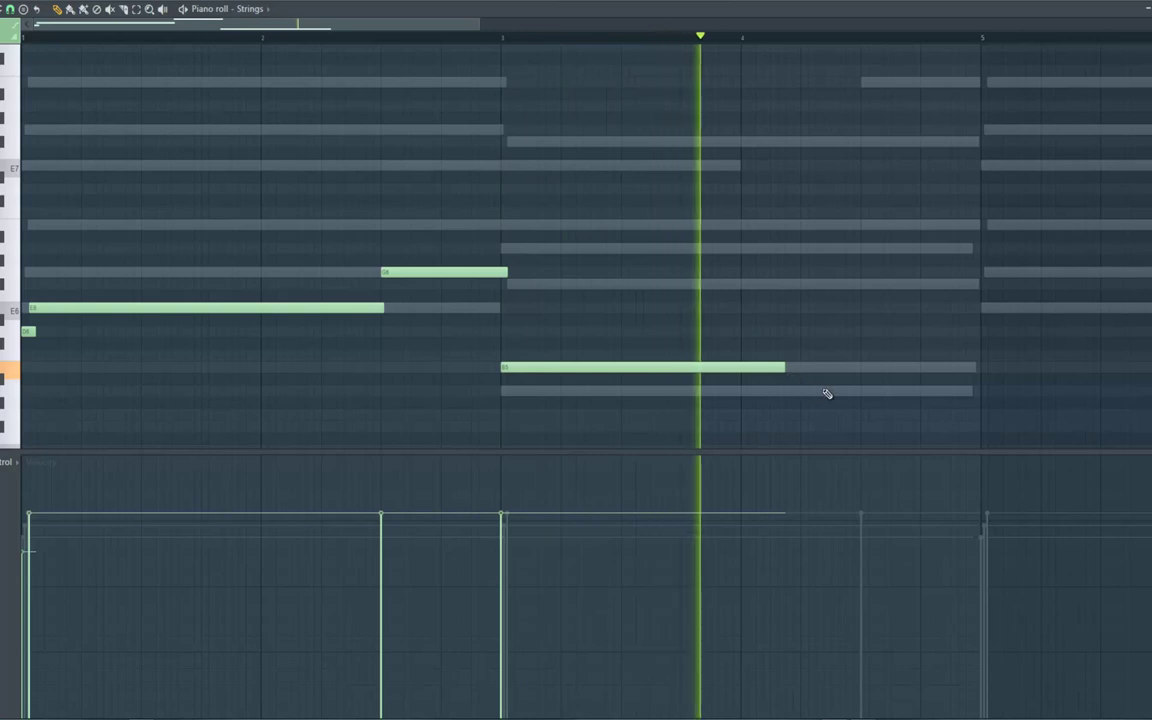
{"action": "left_click", "coordinate": [865, 392]}
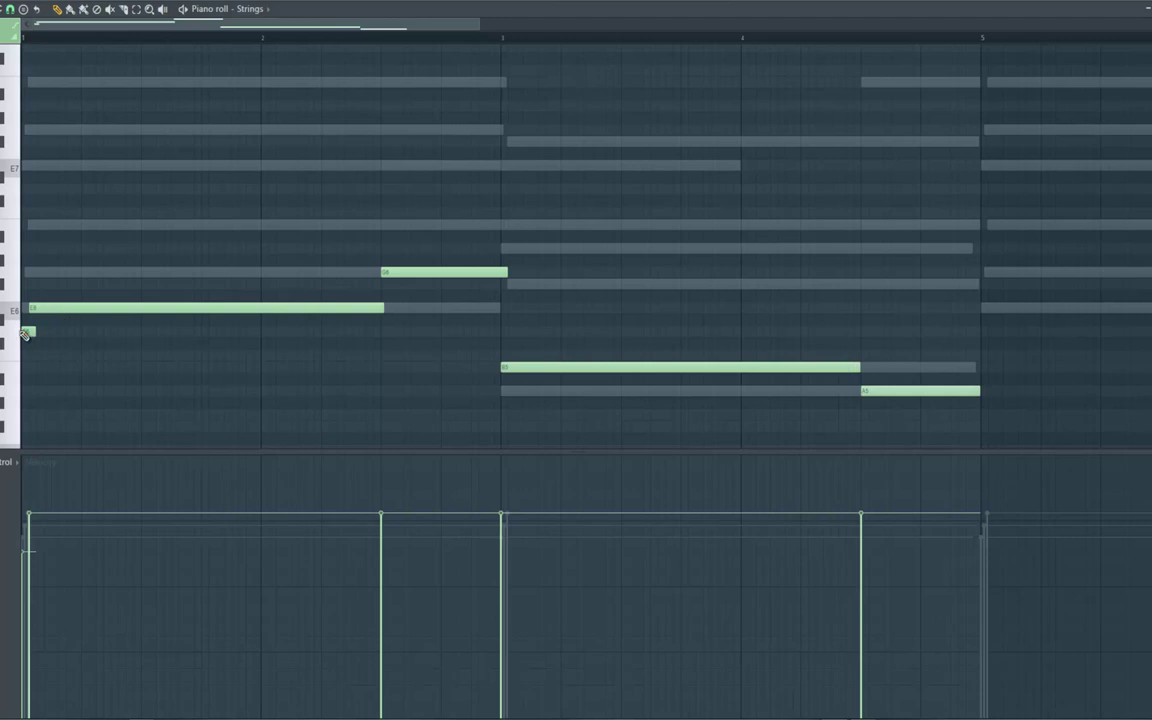
Remove the short opening D6, start E6 exactly on bar 1, and duplicate the four-note strings phrase to start again at bar 5
{"action": "left_click_drag", "start_coordinate": [65, 311], "coordinate": [59, 311]}
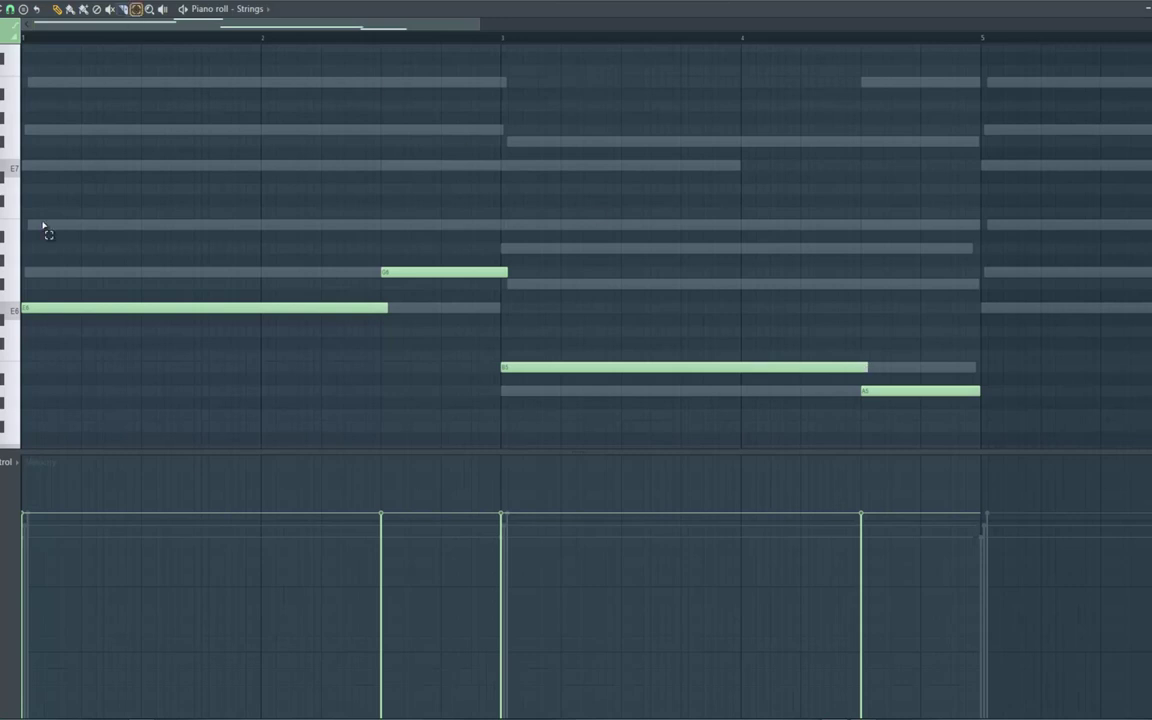
{"action": "left_click_drag", "start_coordinate": [10, 222], "coordinate": [20, 350]}
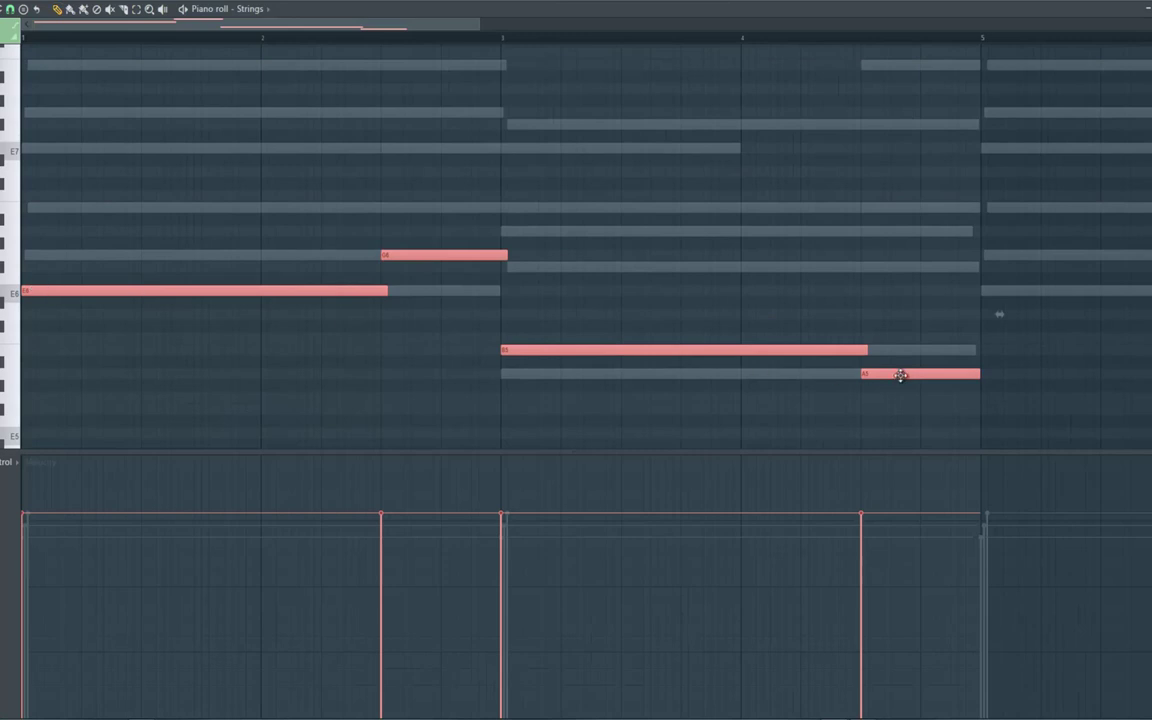
{"action": "key", "text": "ctrl+b"}
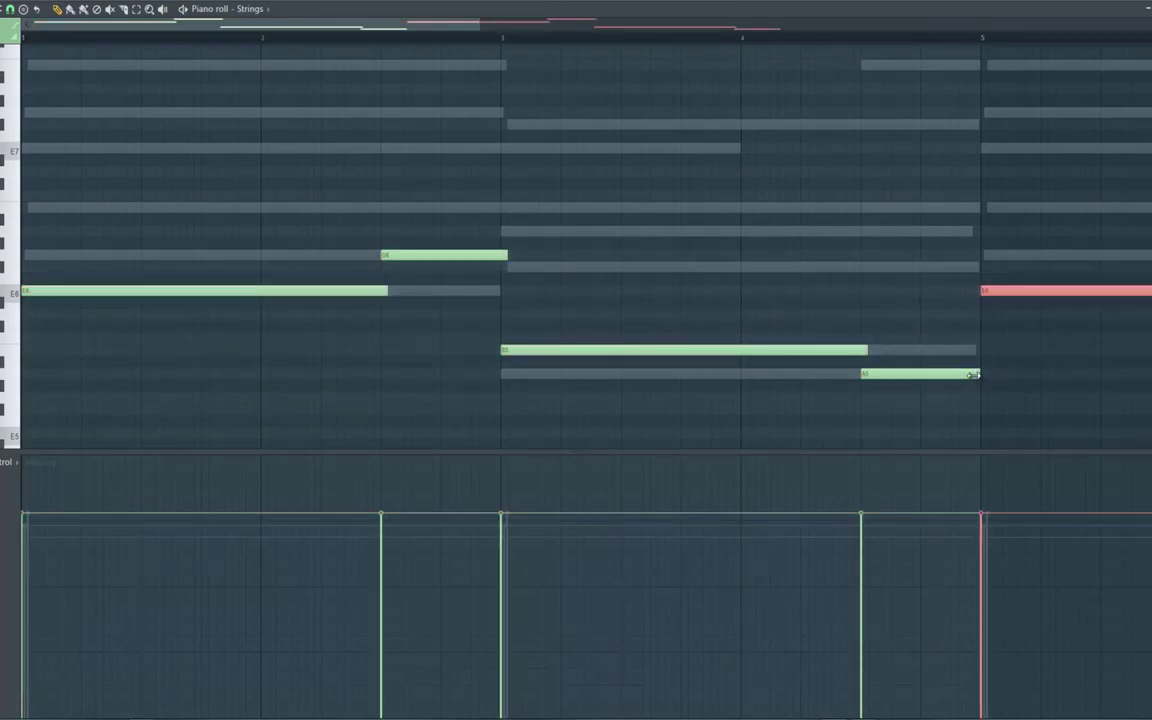
{"action": "key", "text": "ctrl+d"}
{"action": "key", "text": "space"}
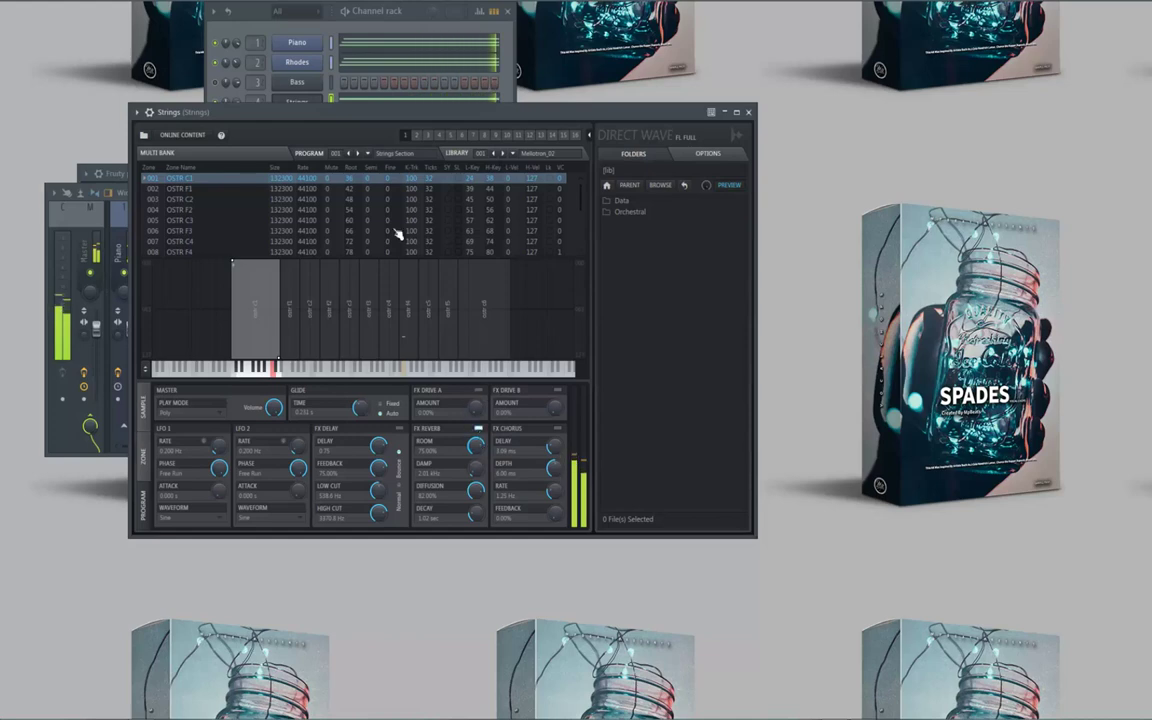
Load Fruity Parametric EQ 2 into the first effect slot of the Strings mixer track
{"action": "left_click", "coordinate": [259, 80]}
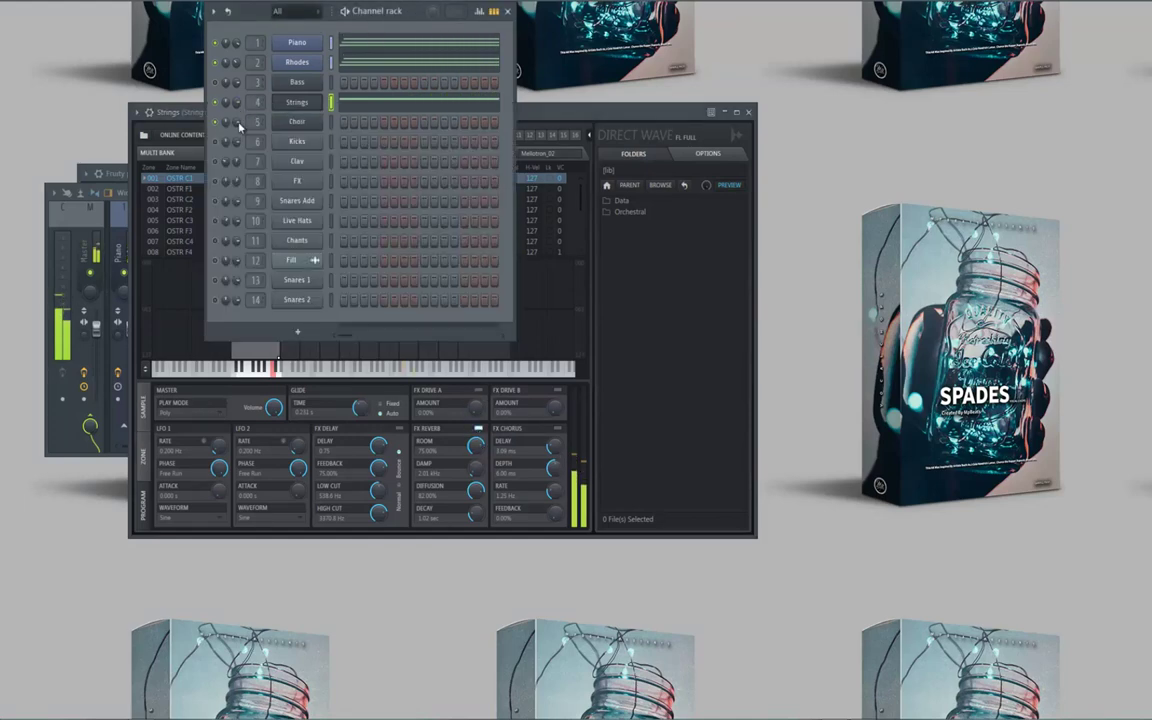
{"action": "key", "text": "alt+F8"}
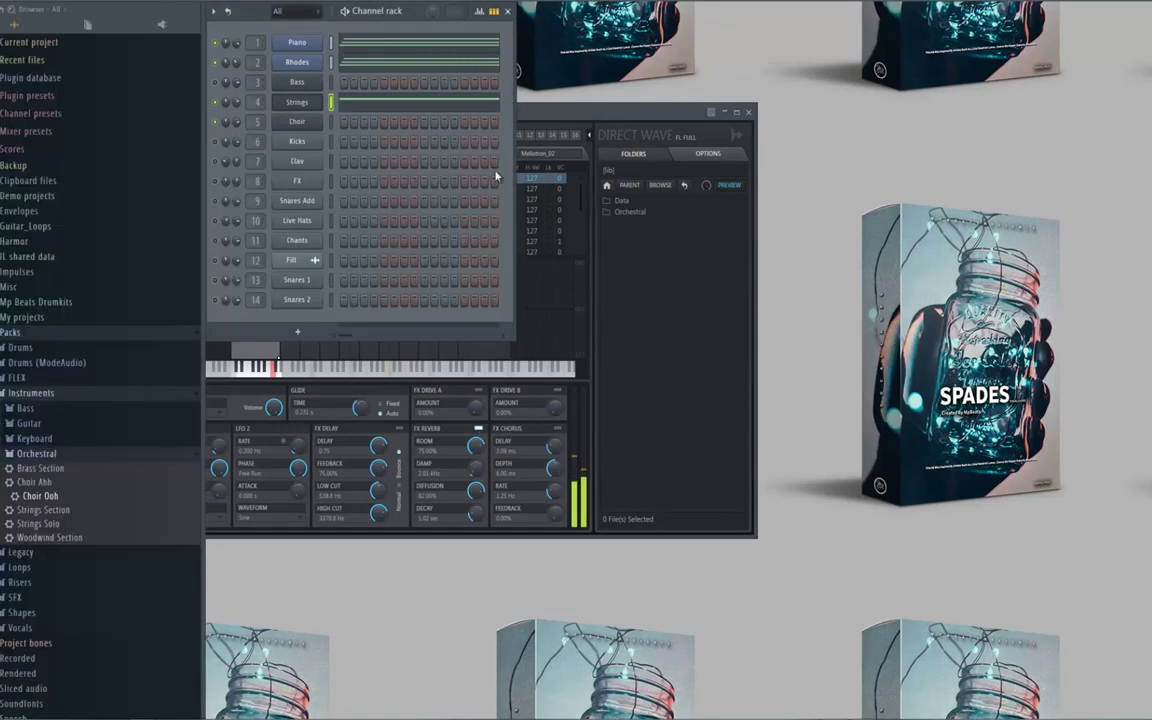
{"action": "key", "text": "alt+F8"}
{"action": "key", "text": "F9"}
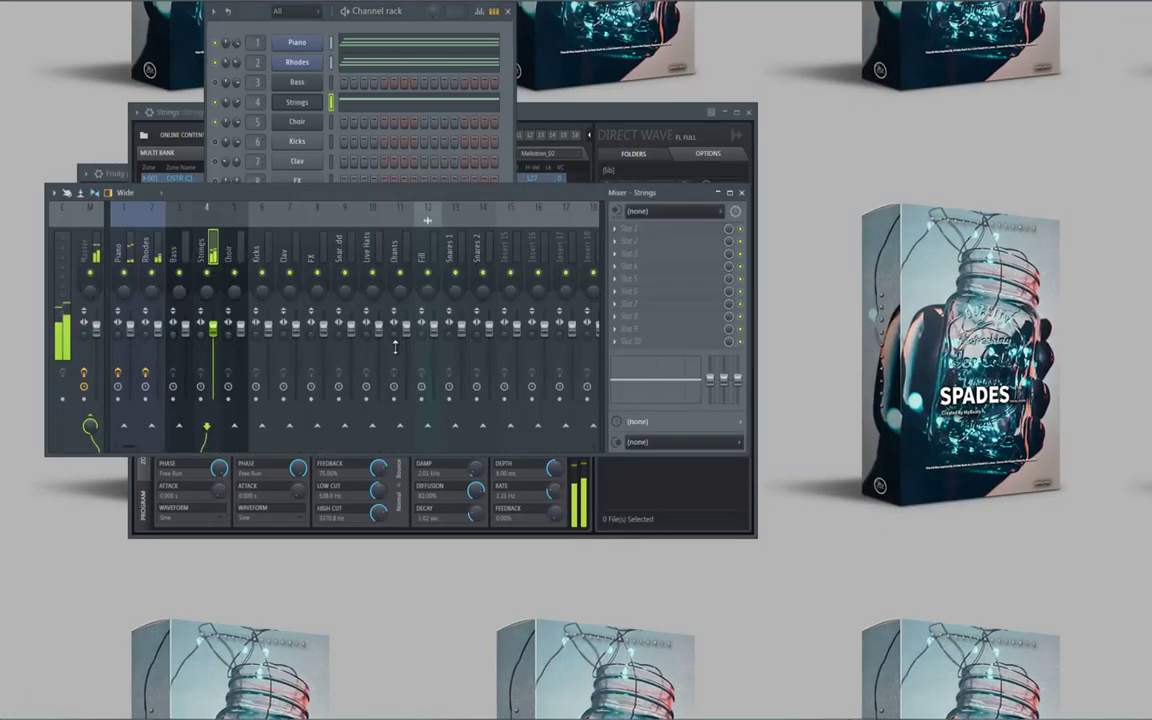
{"action": "left_click", "coordinate": [615, 232]}
{"action": "left_click", "coordinate": [805, 360]}
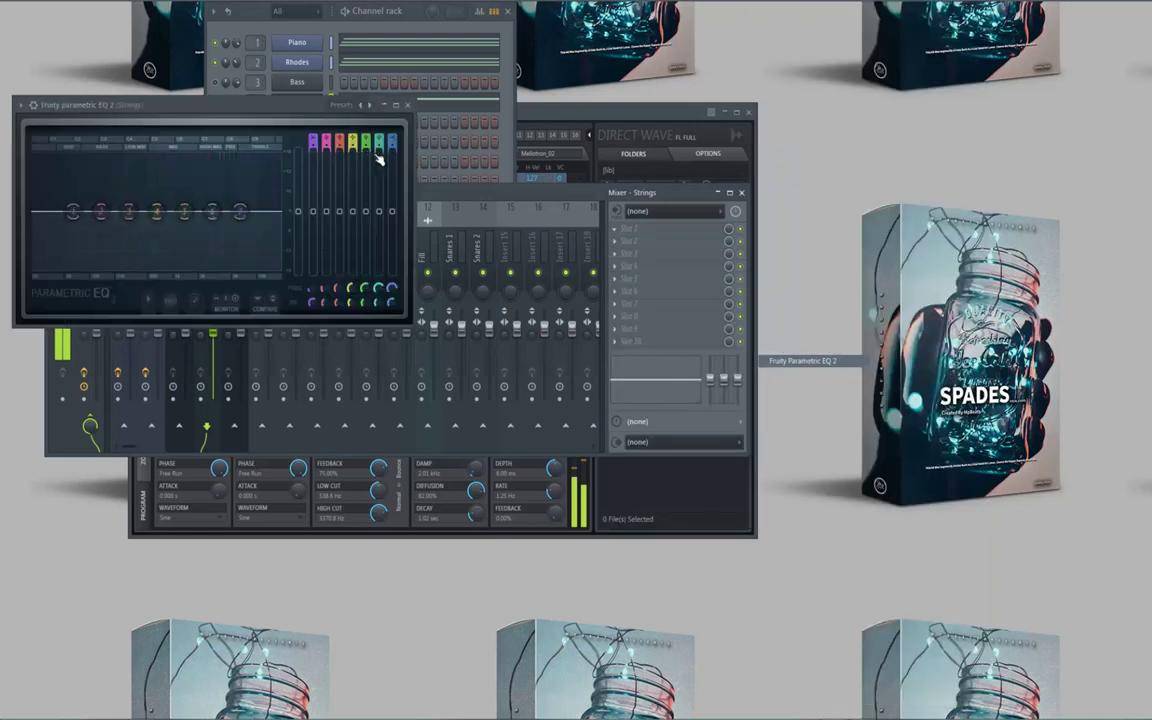
Cut the Strings lows with EQ band 1 and the highs with band 7, using steep slopes, and close the equalizer
{"action": "scroll", "coordinate": [397, 142], "scroll_direction": "down", "scroll_amount": 6}
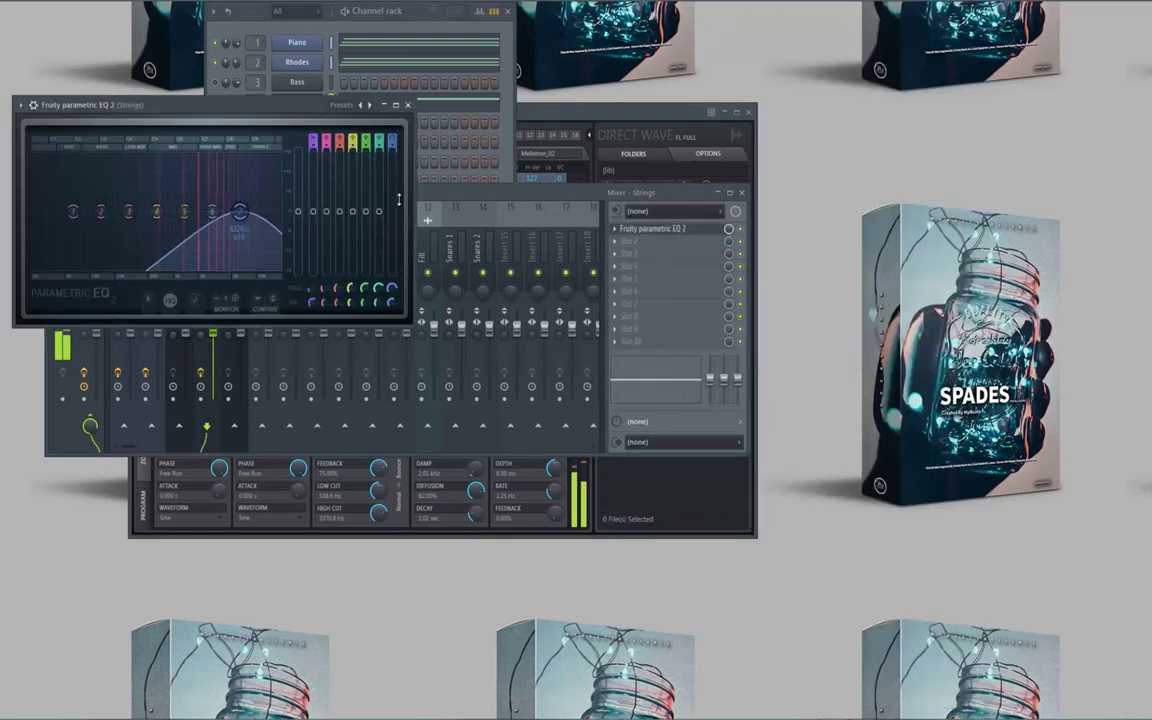
{"action": "scroll", "coordinate": [314, 138], "scroll_direction": "down", "scroll_amount": 4}
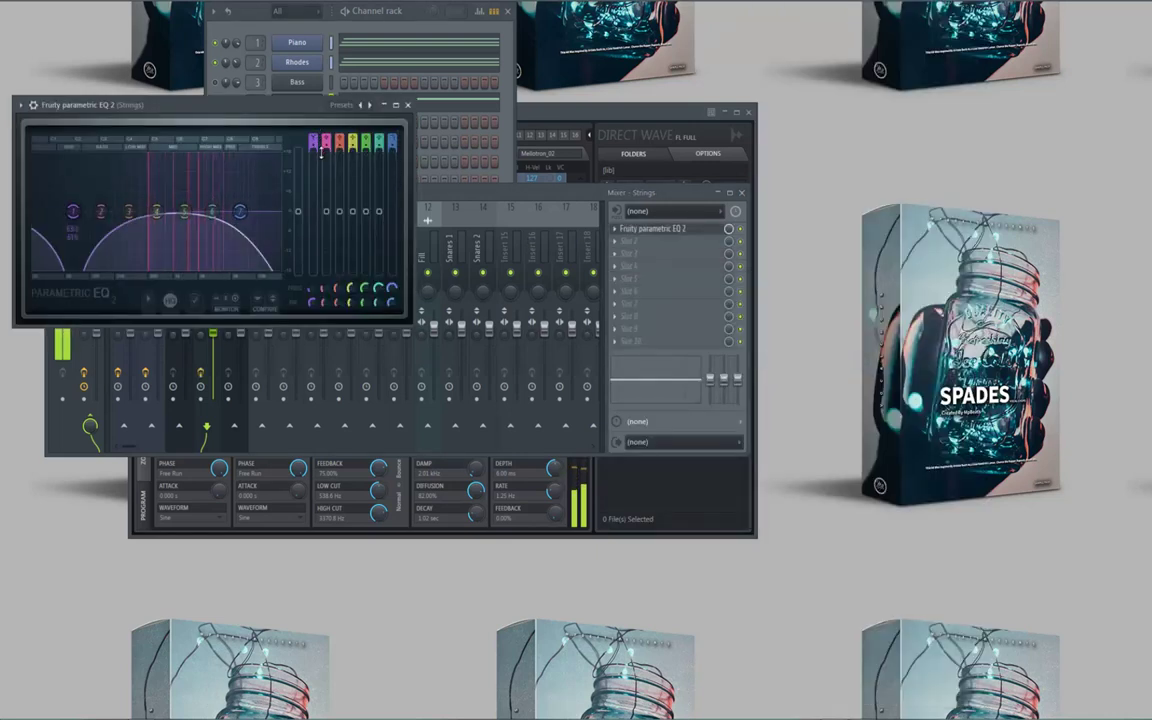
{"action": "left_click_drag", "start_coordinate": [147, 225], "coordinate": [197, 225]}
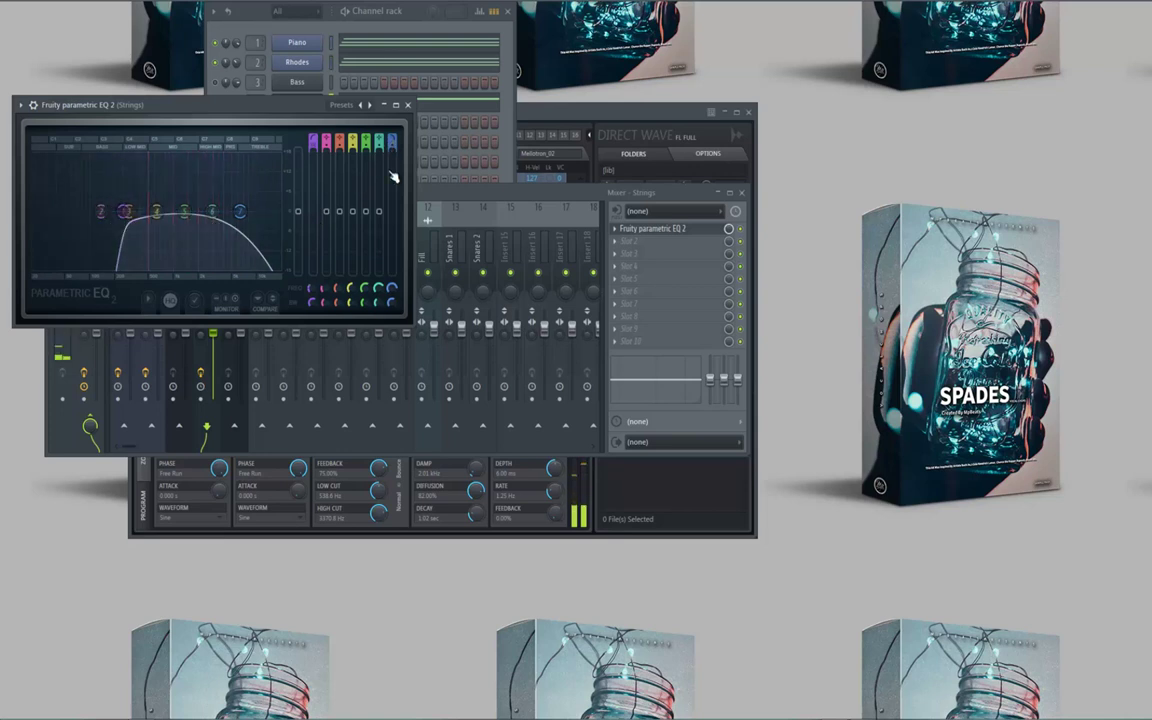
{"action": "left_click_drag", "start_coordinate": [241, 216], "coordinate": [254, 218]}
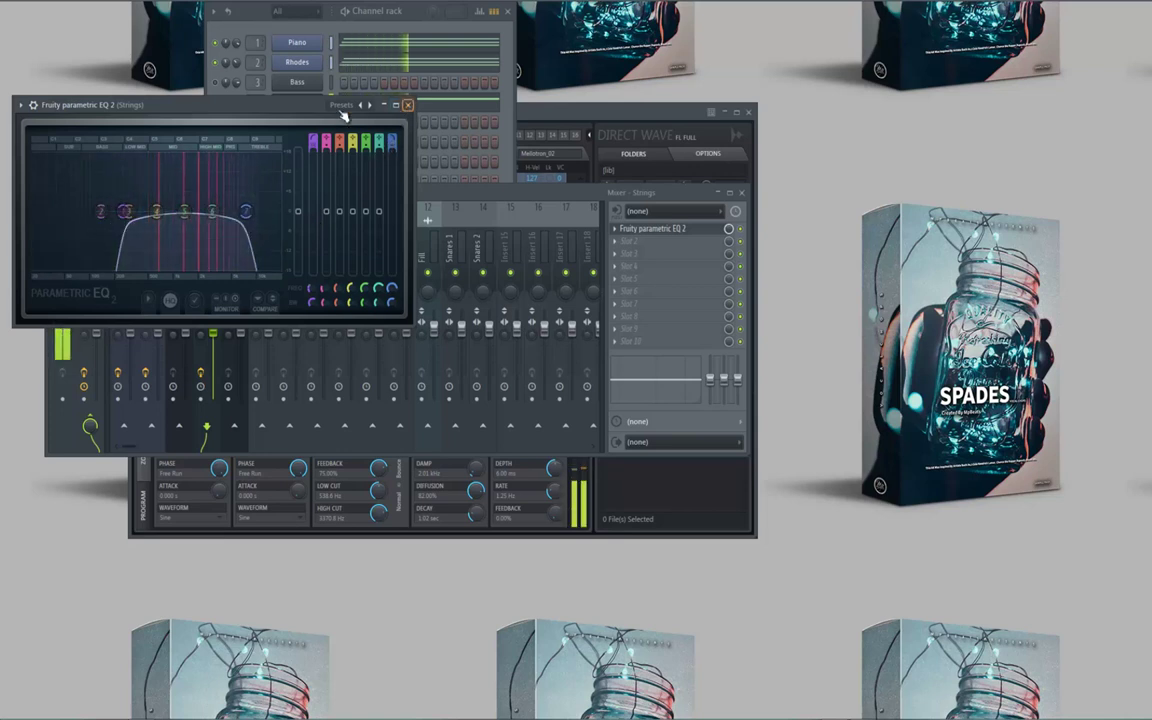
{"action": "left_click", "coordinate": [408, 105]}
{"action": "left_click", "coordinate": [240, 102]}
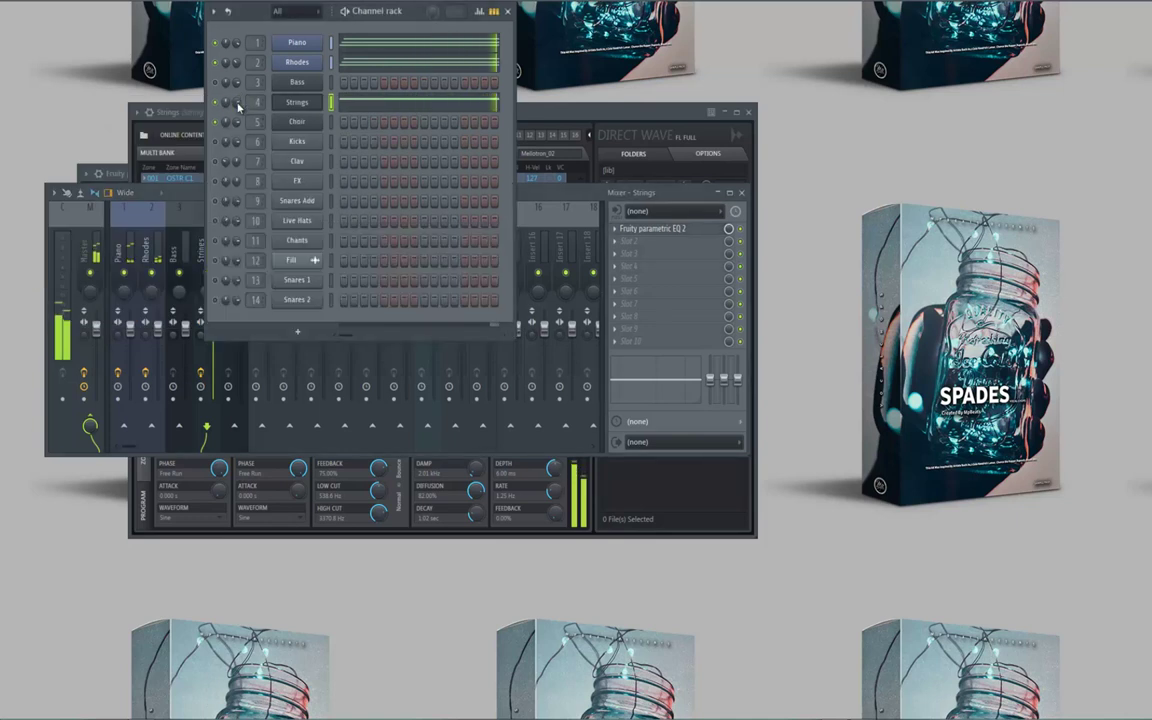
{"action": "left_click", "coordinate": [175, 200]}
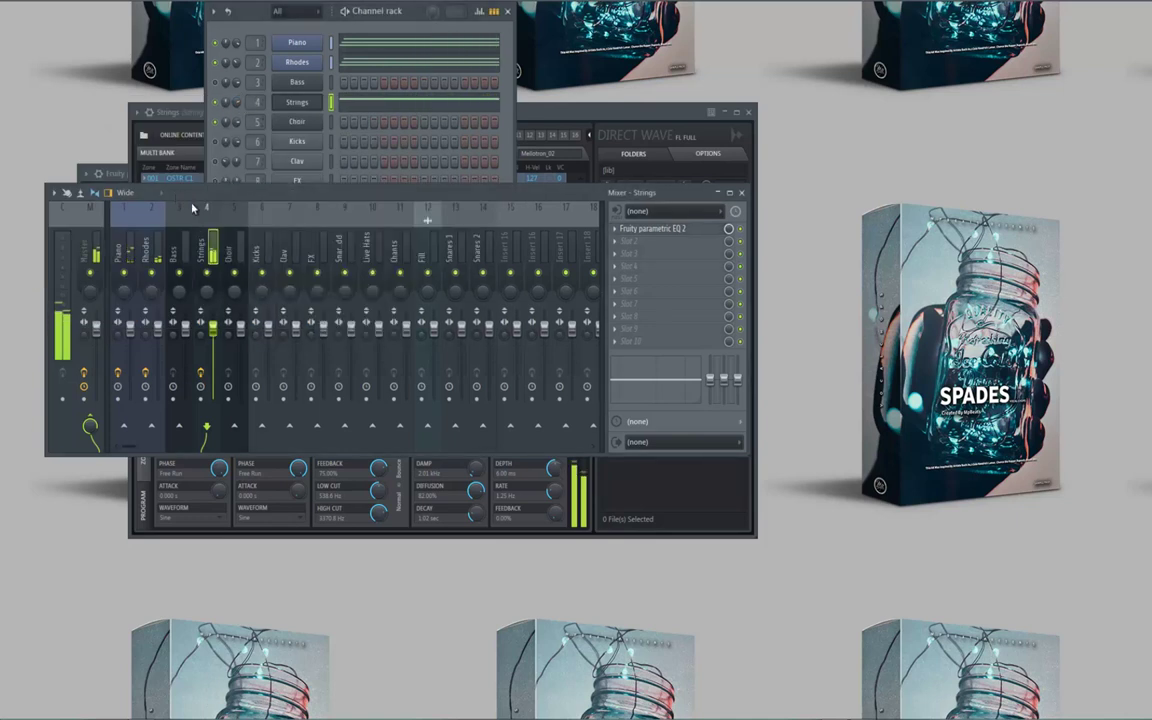
Copy the Piano track's Fruity Delay 2 with its settings into the second effect slot of the Strings mixer track and close it
{"action": "left_click", "coordinate": [118, 252]}
{"action": "left_click", "coordinate": [617, 245]}
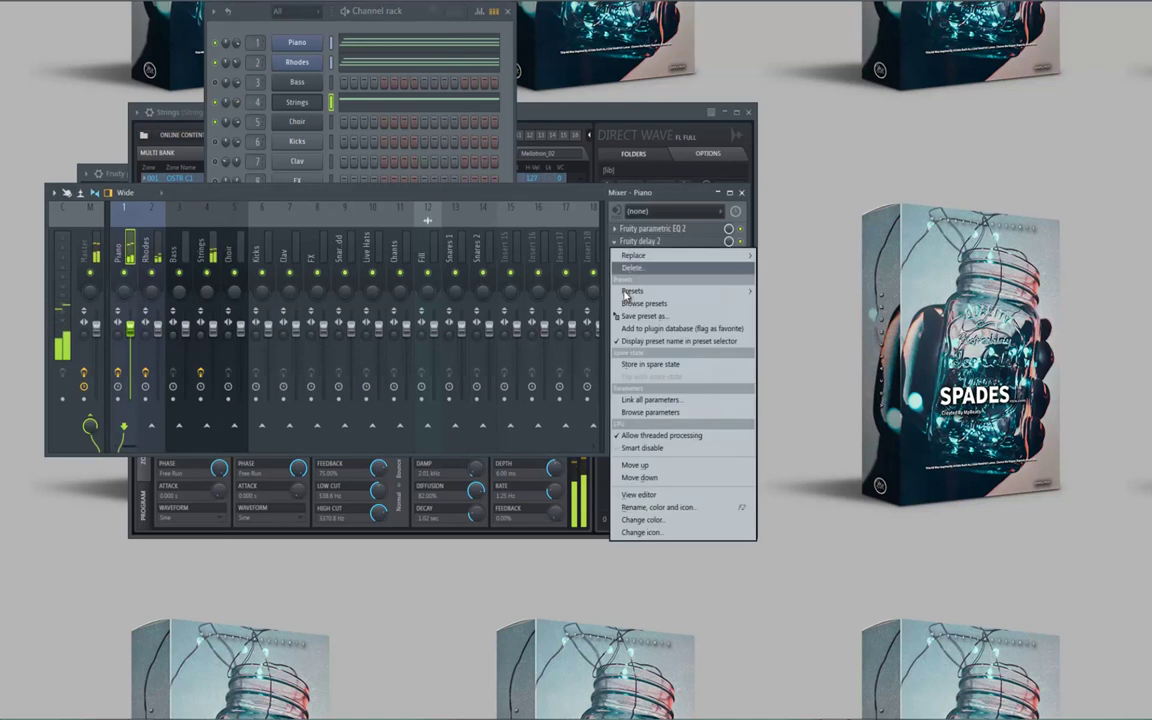
{"action": "left_click", "coordinate": [625, 317]}
{"action": "left_click_drag", "start_coordinate": [333, 321], "coordinate": [209, 256]}
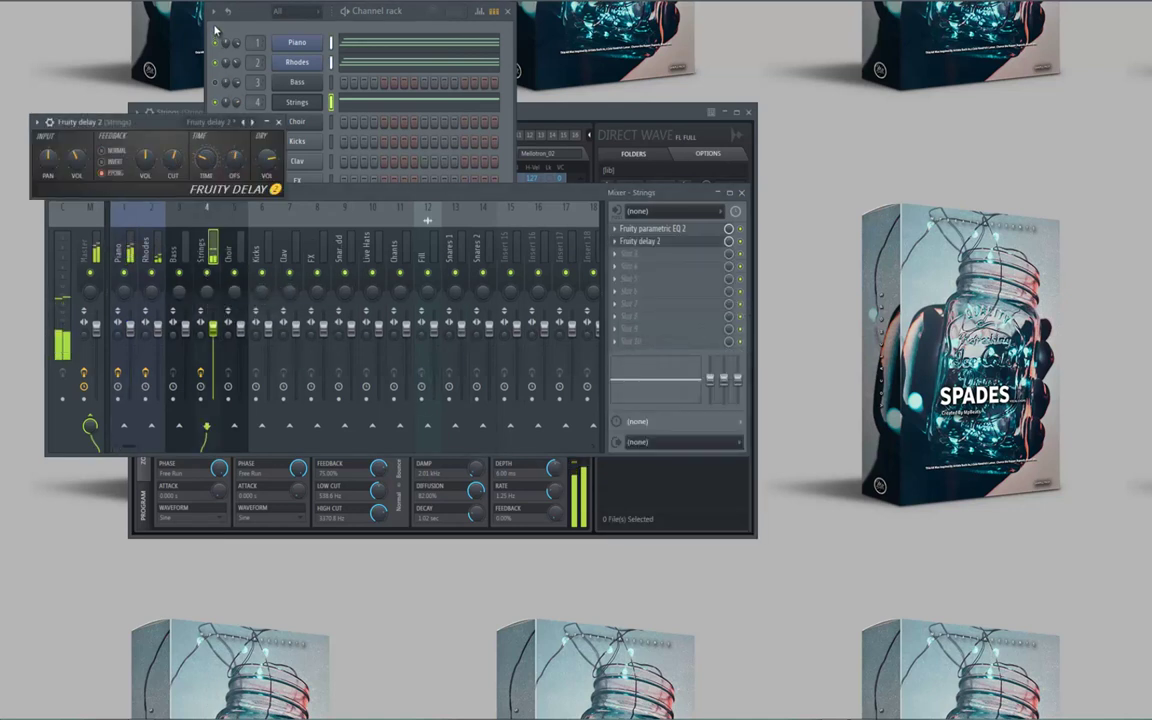
{"action": "left_click", "coordinate": [278, 122]}
Open the Choir channel's piano roll and enter the notes E6, G6 and B6 at bar 1
{"action": "left_click", "coordinate": [241, 103]}
{"action": "right_click", "coordinate": [296, 122]}
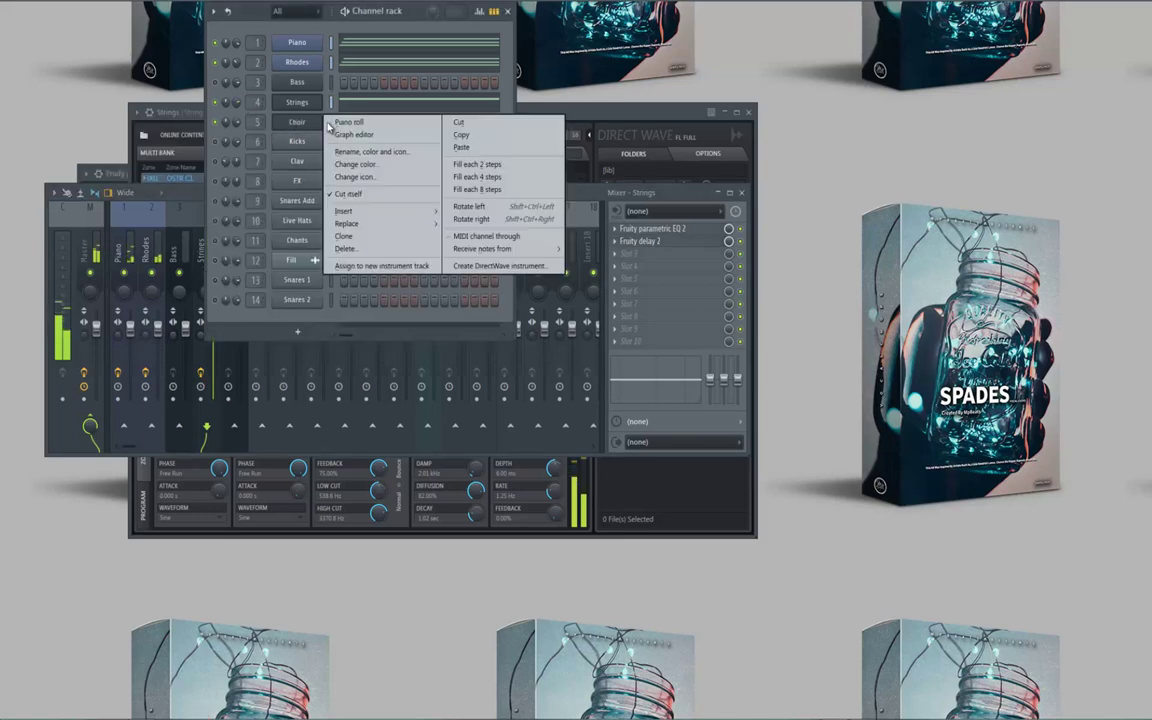
{"action": "left_click", "coordinate": [300, 113]}
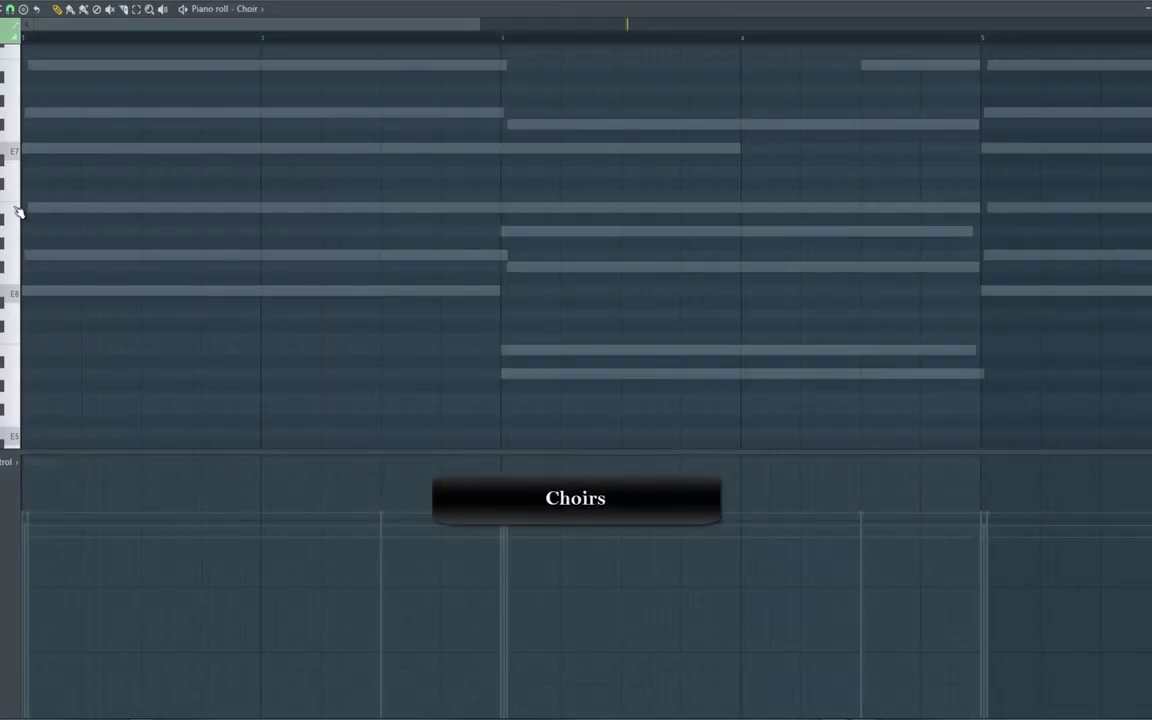
{"action": "left_click", "coordinate": [27, 289]}
{"action": "left_click", "coordinate": [27, 254]}
{"action": "left_click", "coordinate": [28, 207]}
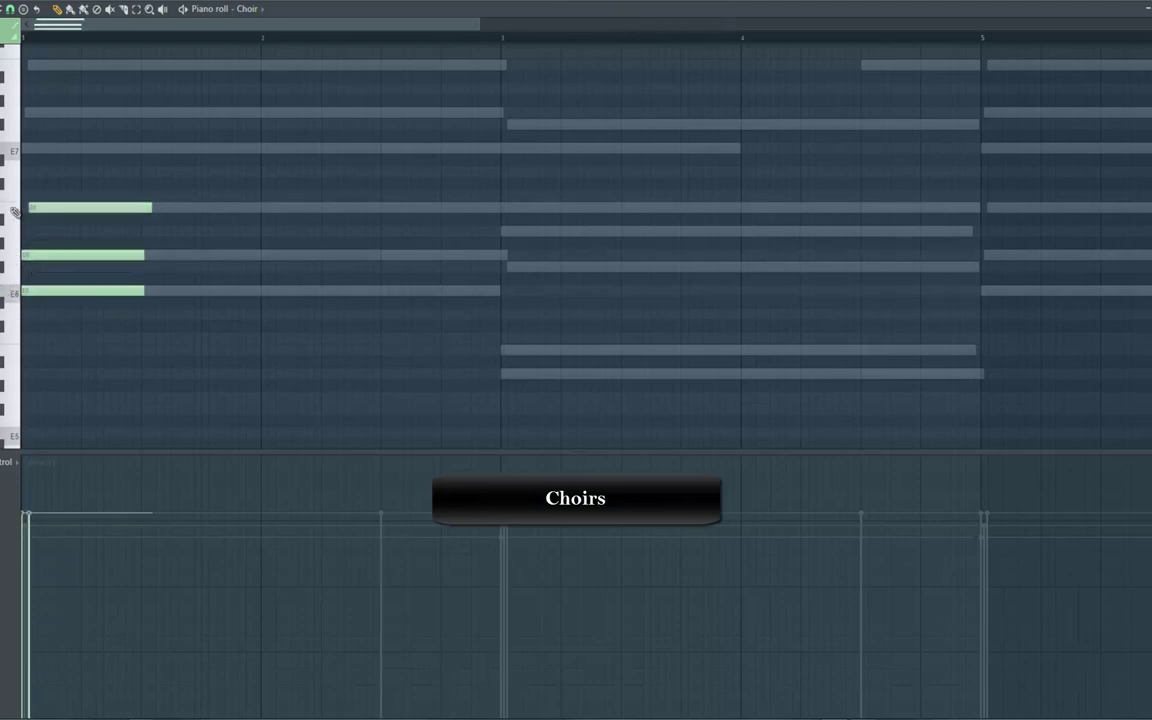
Start playback and add the Choir notes B5, A5 and F#6 at bar 3
{"action": "key", "text": "space"}
{"action": "left_click", "coordinate": [504, 352]}
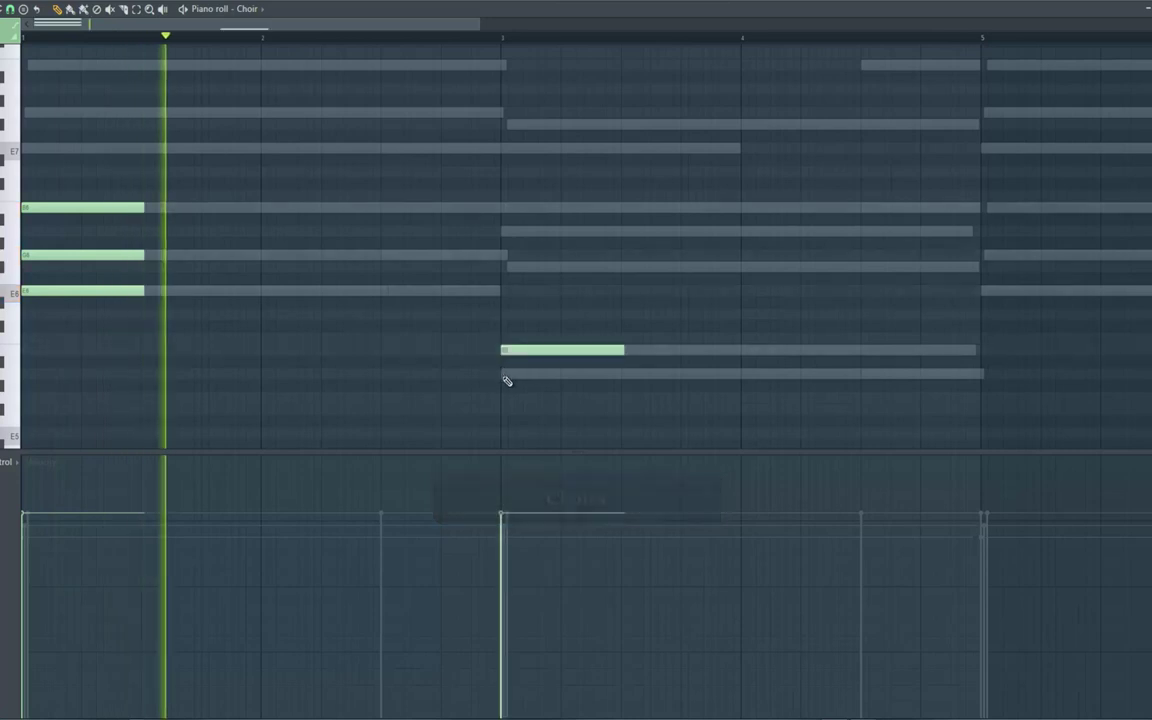
{"action": "left_click", "coordinate": [504, 375]}
{"action": "left_click", "coordinate": [503, 267]}
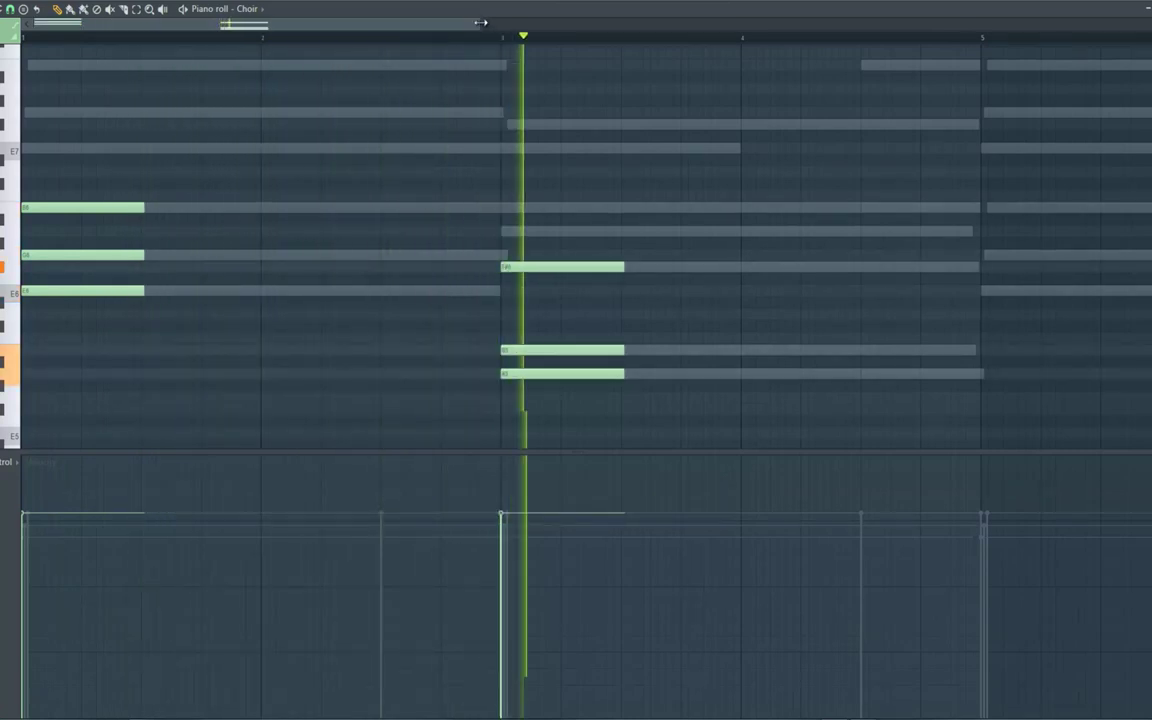
Select all six Choir notes and lengthen them to two bars each, so the chords reach bars 3 and 5
{"action": "left_click_drag", "start_coordinate": [482, 25], "coordinate": [722, 25]}
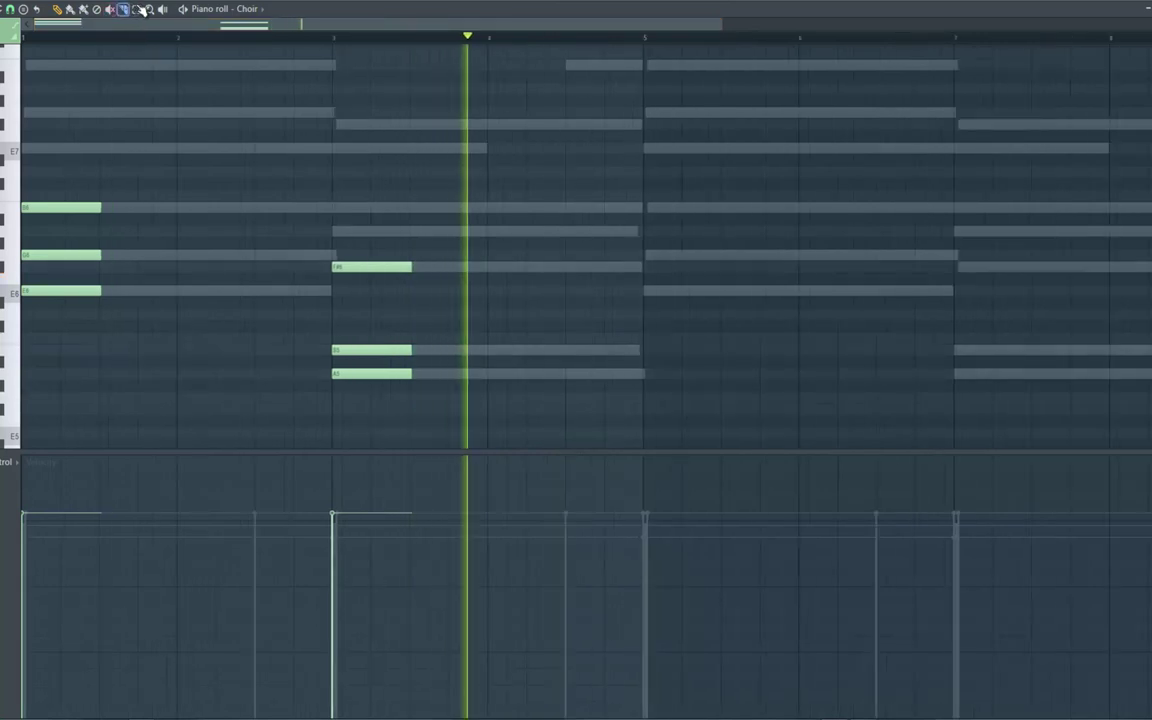
{"action": "left_click", "coordinate": [137, 10]}
{"action": "left_click_drag", "start_coordinate": [40, 316], "coordinate": [41, 172]}
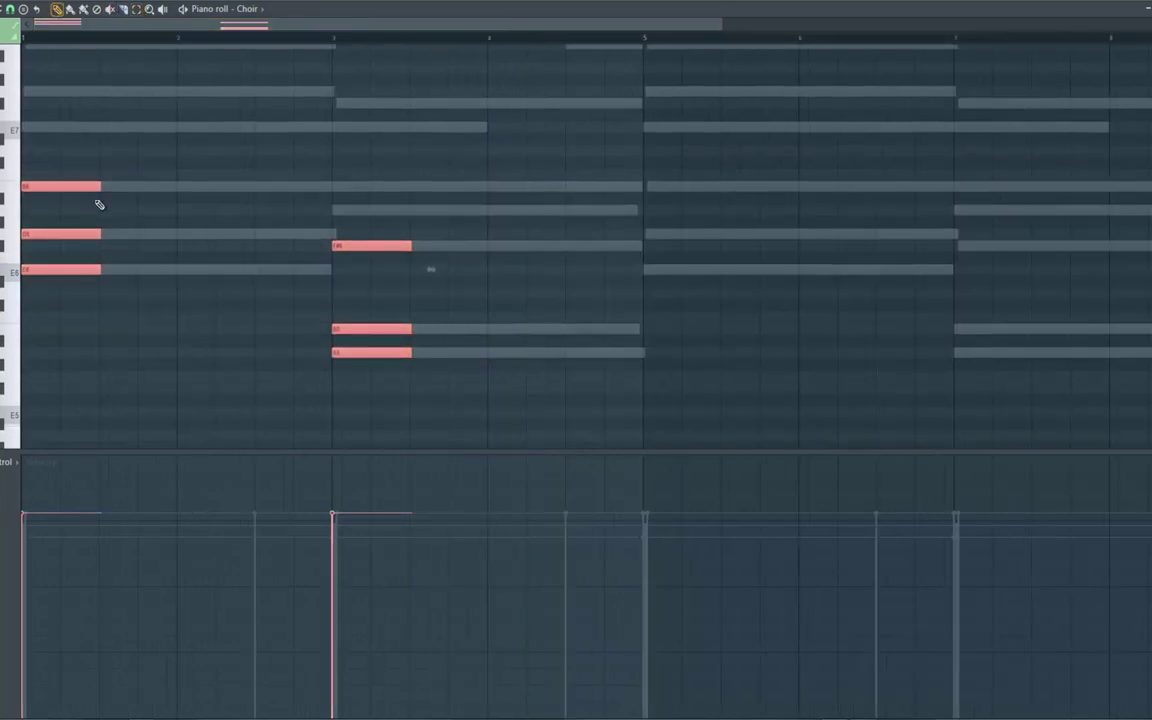
{"action": "left_click_drag", "start_coordinate": [104, 188], "coordinate": [323, 224]}
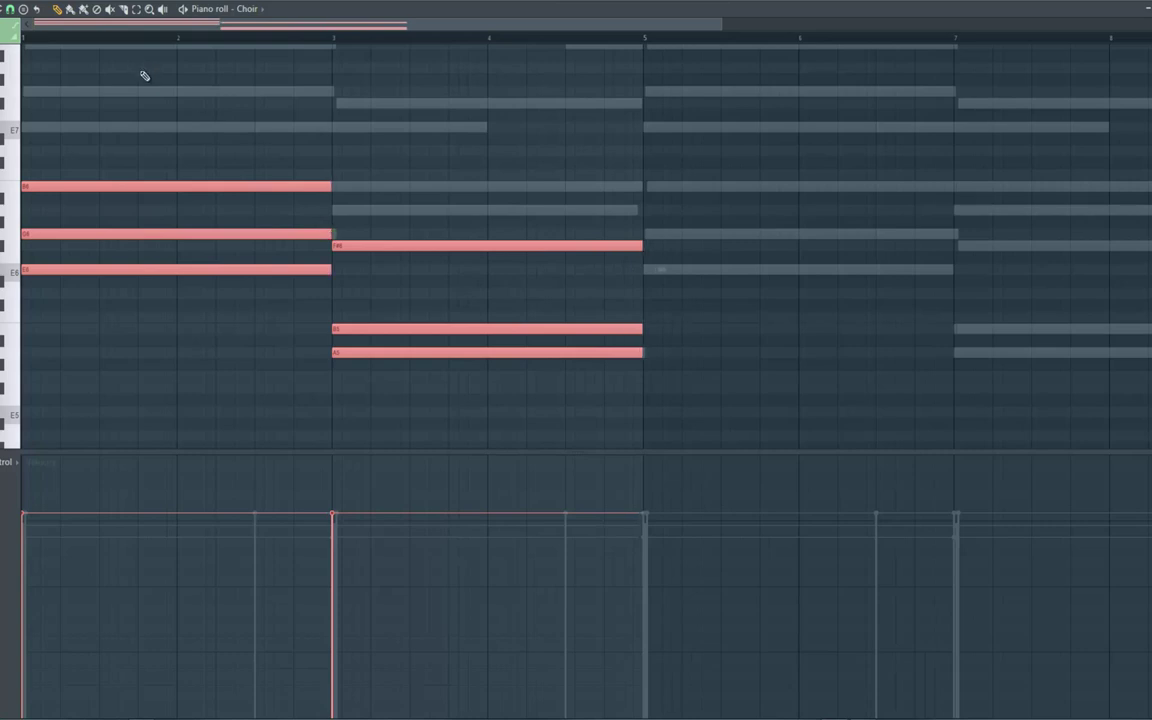
Move the six selected Choir notes down one octave
{"action": "scroll", "coordinate": [70, 259], "scroll_direction": "down", "scroll_amount": 1}
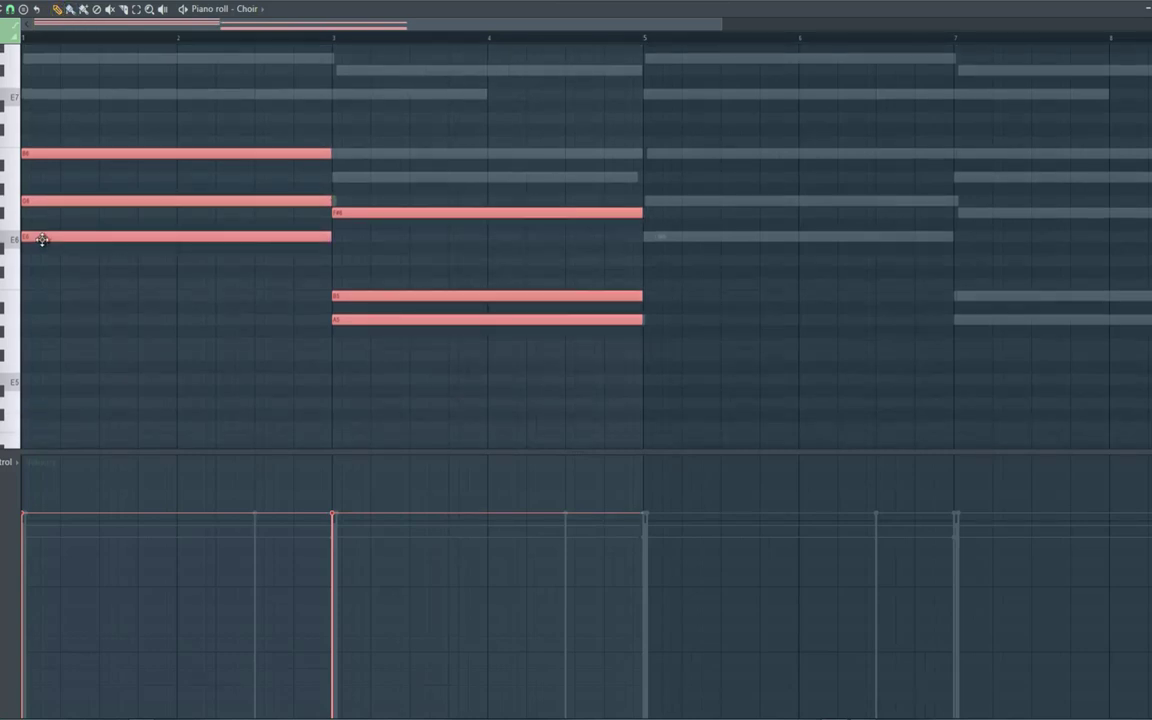
{"action": "left_click", "coordinate": [41, 242]}
{"action": "key", "text": "ctrl+z"}
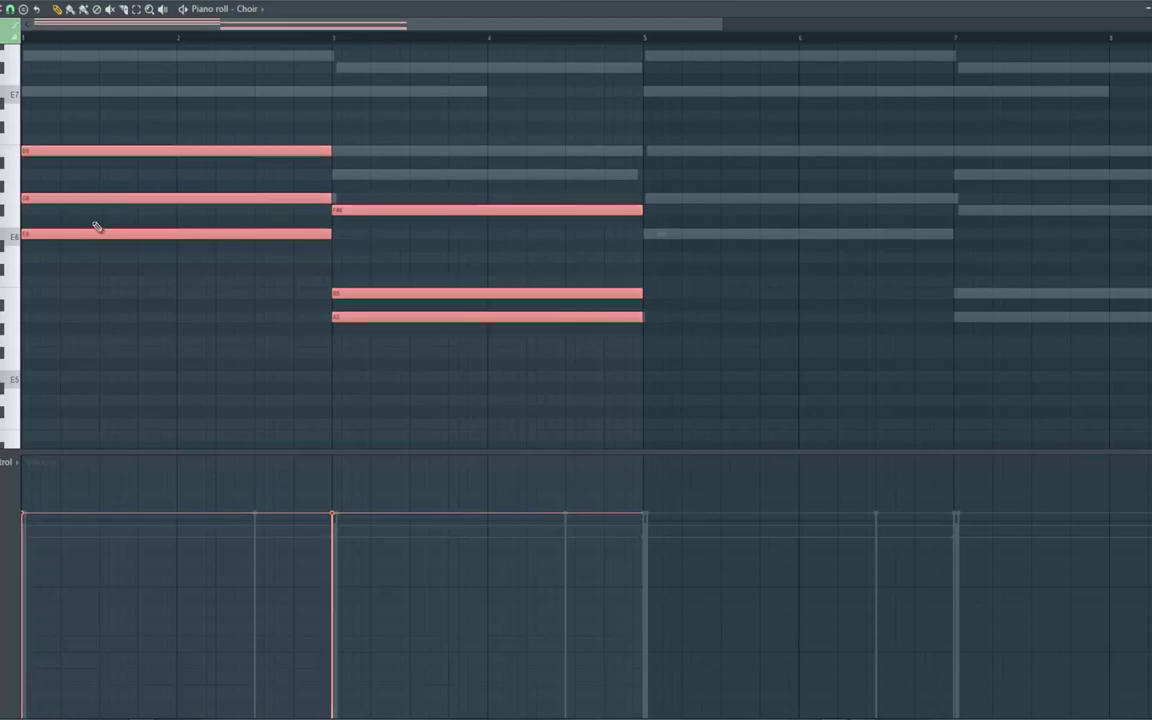
{"action": "left_click_drag", "start_coordinate": [38, 398], "coordinate": [33, 363]}
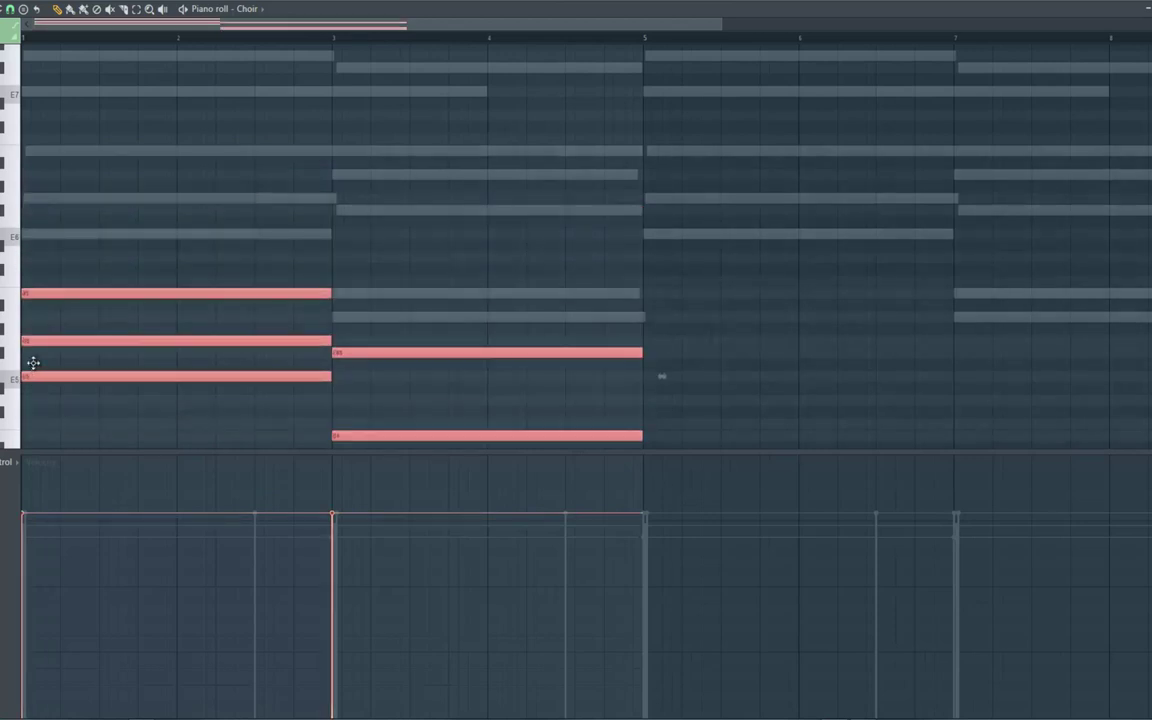
Play back the lowered Choir chords and duplicate the six-note phrase to start again at bar 5
{"action": "key", "text": "space"}
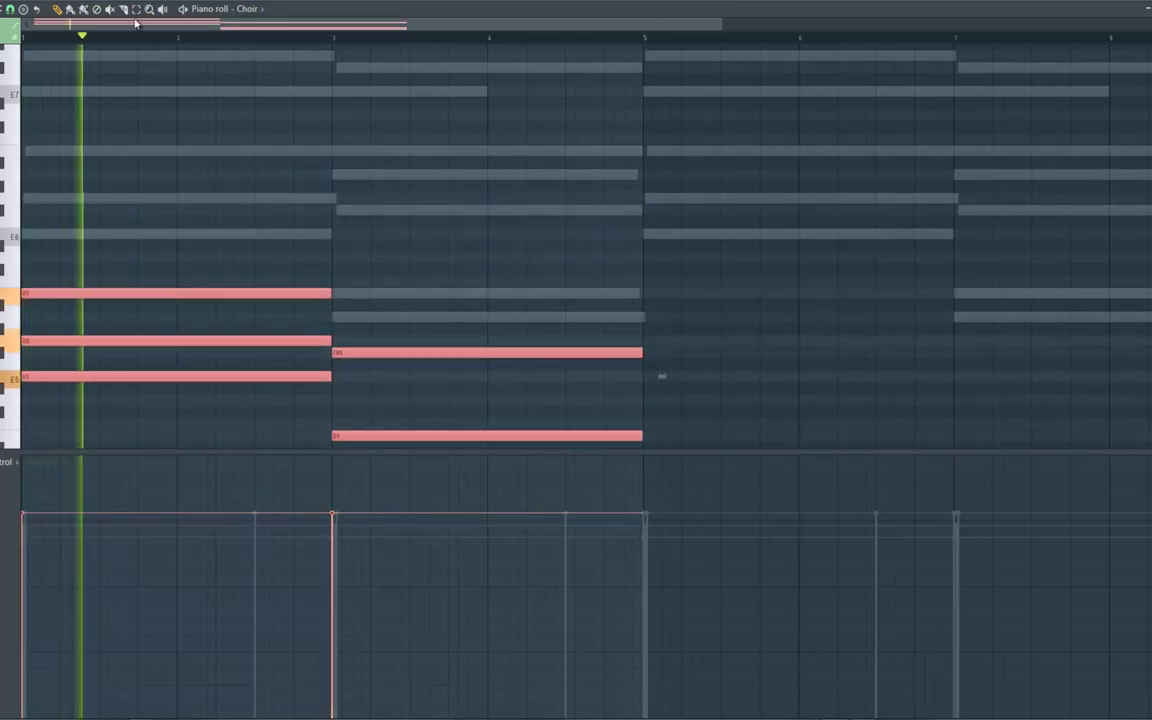
{"action": "scroll", "coordinate": [54, 411], "scroll_direction": "down", "scroll_amount": 2}
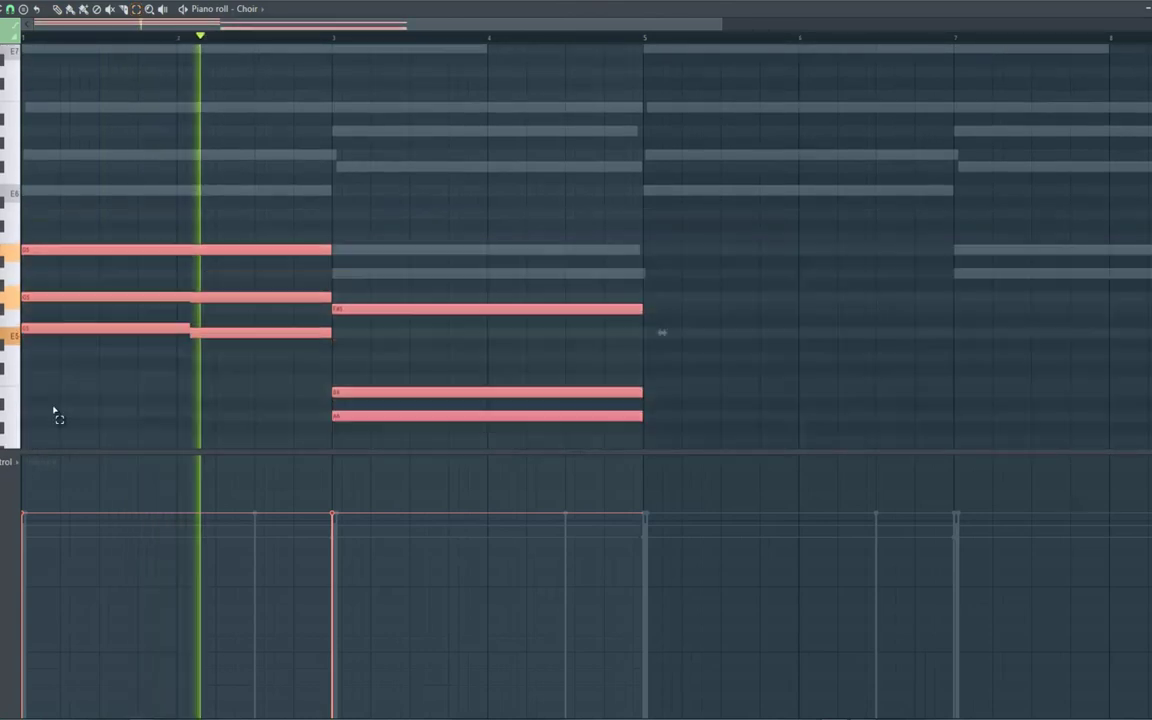
{"action": "left_click", "coordinate": [59, 9]}
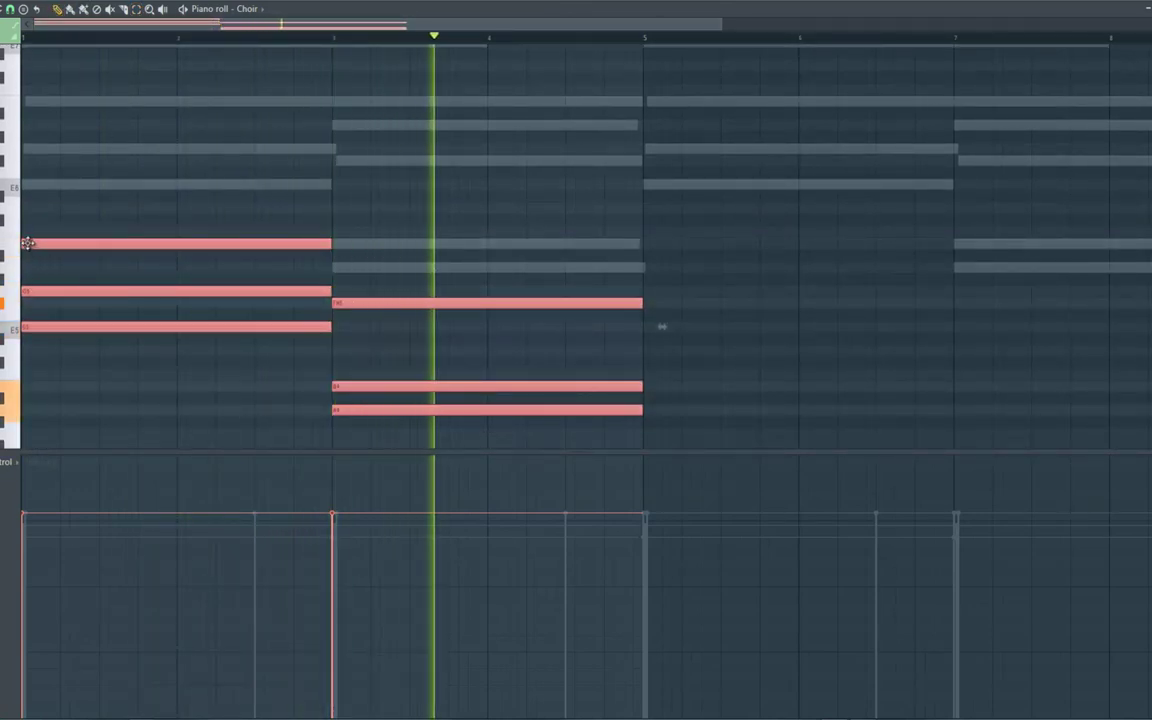
{"action": "left_click_drag", "start_coordinate": [716, 334], "coordinate": [650, 321]}
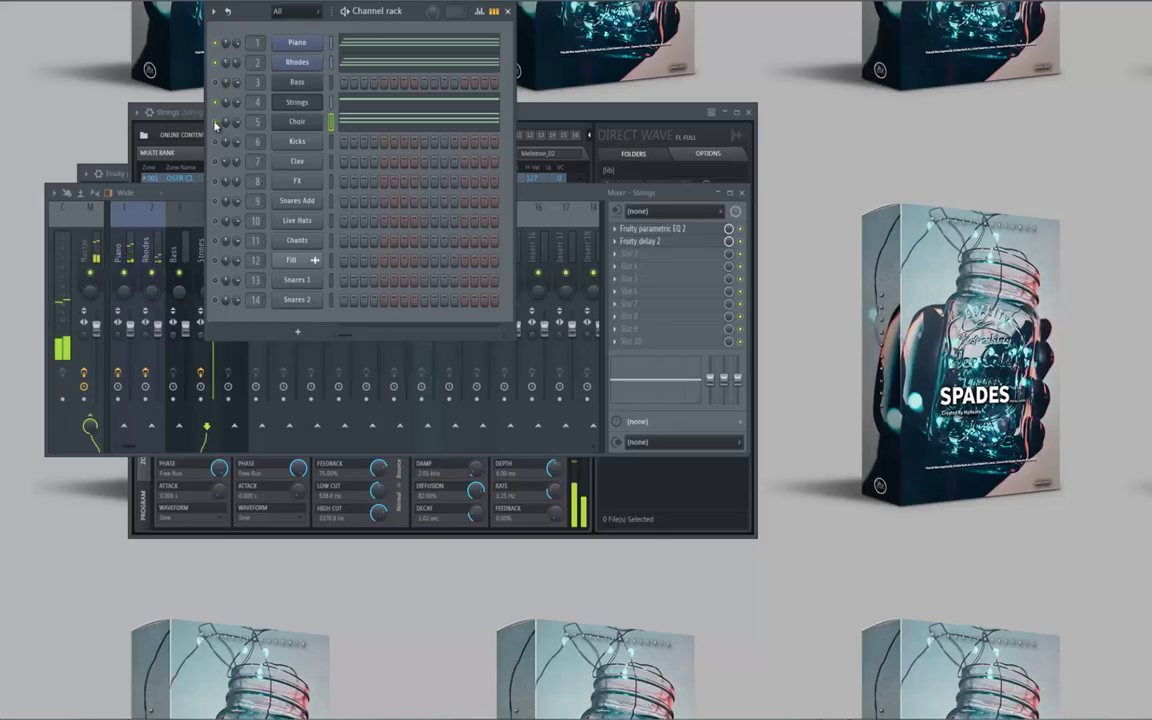
Solo the Choir channel and load Fruity Reeverb 2 into the first effect slot of the Choir mixer track
{"action": "right_click", "coordinate": [215, 125]}
{"action": "left_click", "coordinate": [240, 125]}
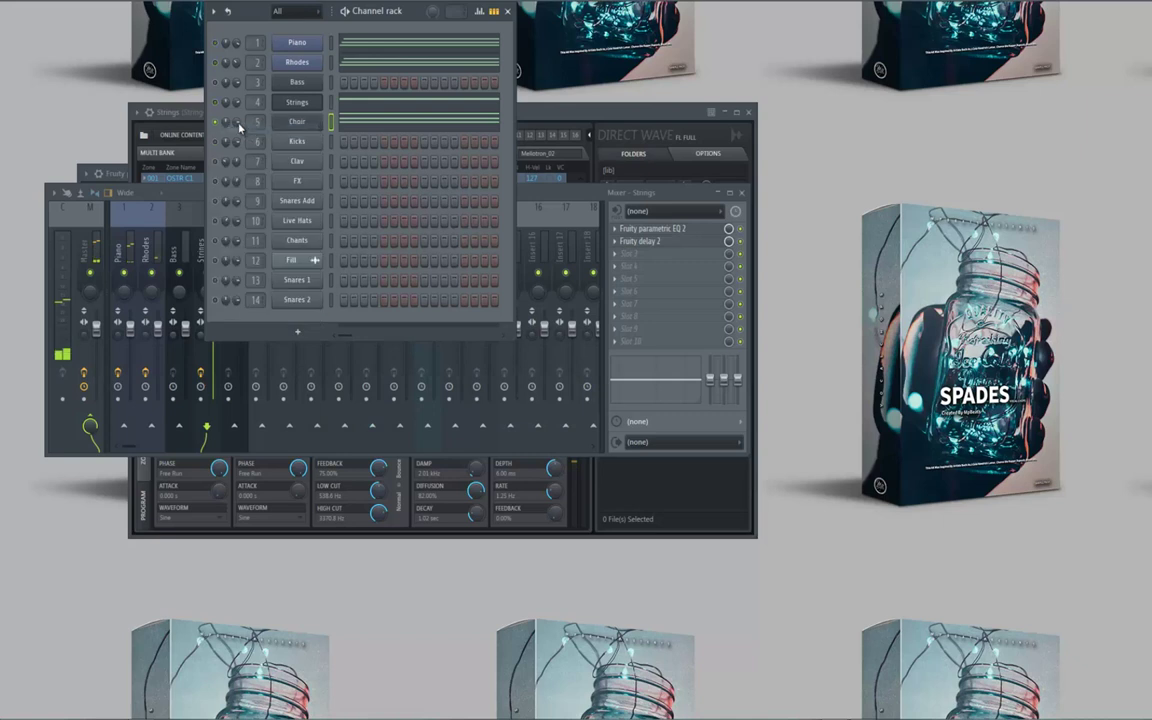
{"action": "left_click", "coordinate": [199, 247]}
{"action": "left_click", "coordinate": [231, 254]}
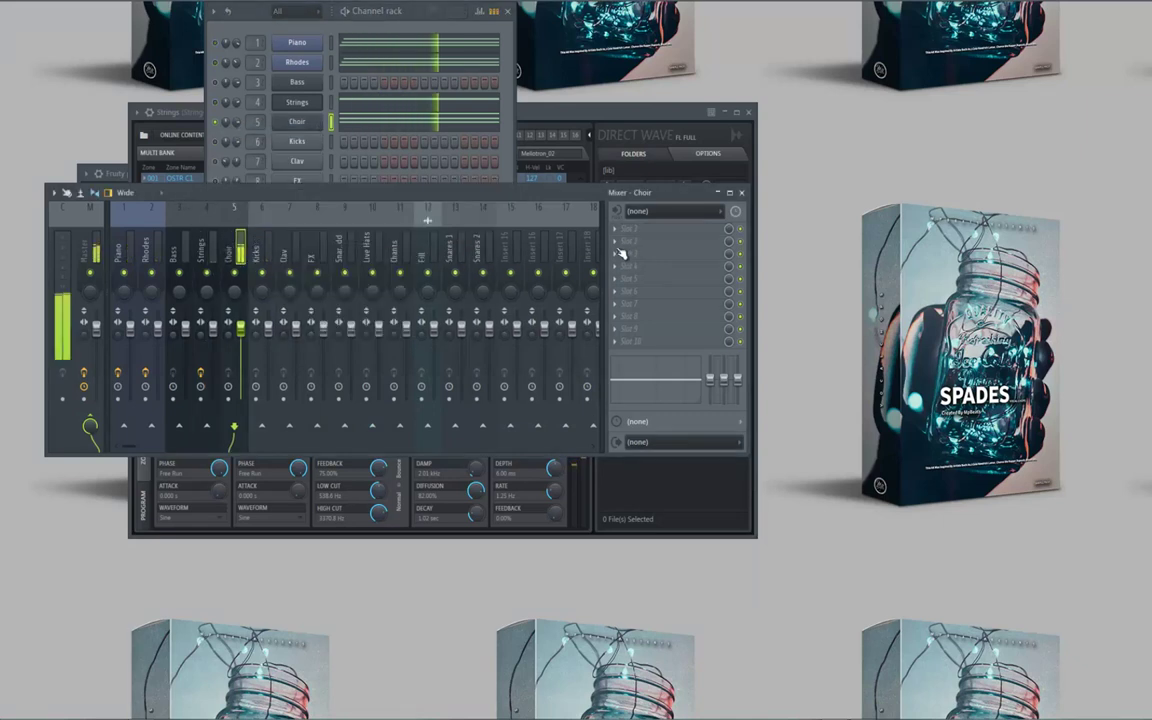
{"action": "left_click", "coordinate": [616, 232]}
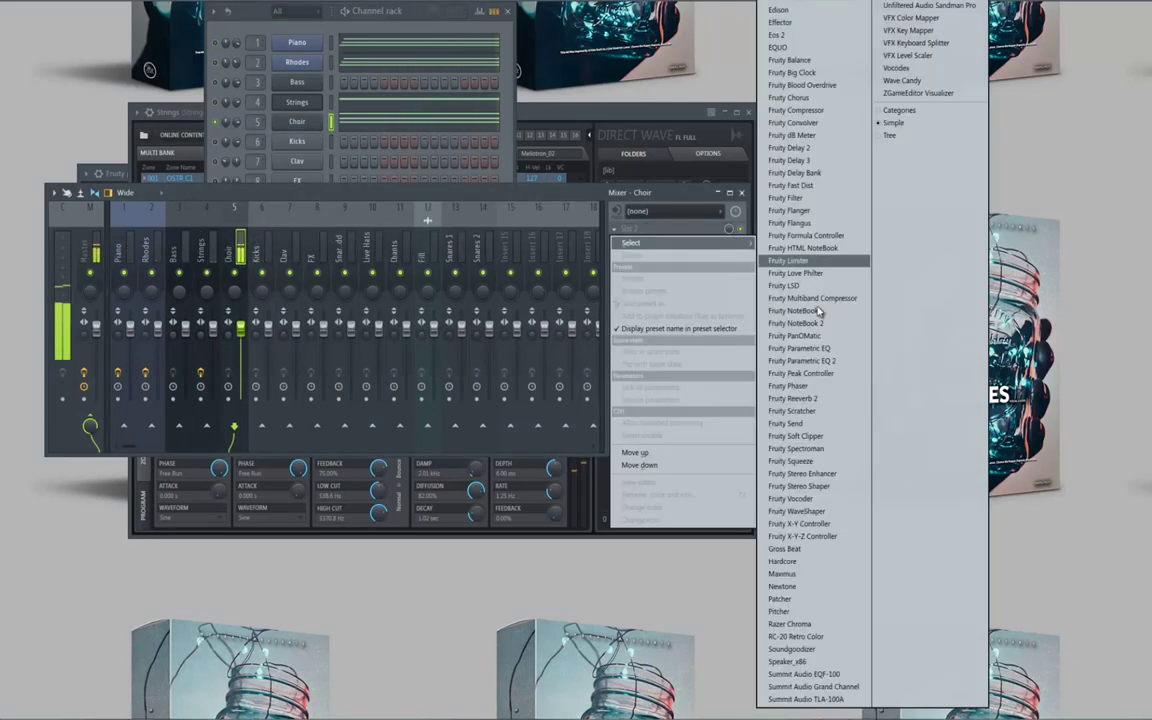
{"action": "left_click", "coordinate": [803, 399]}
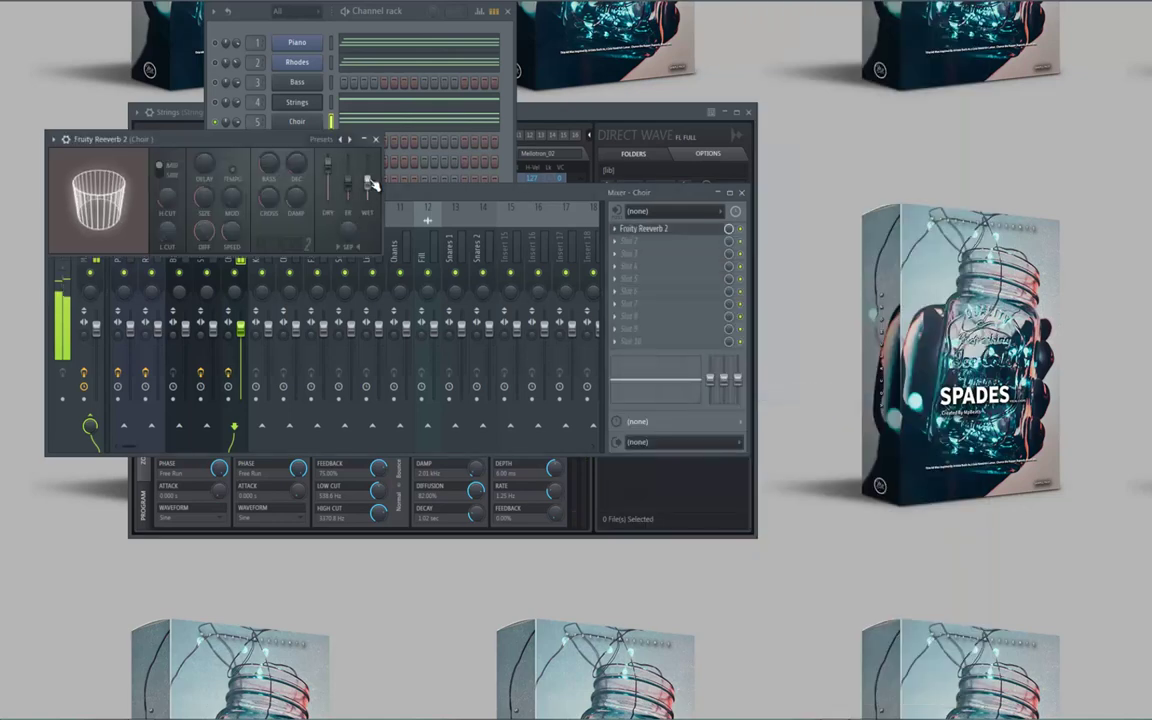
Add Fruity Delay 2 to the Choir track's second effect slot, with a delay time of 3 steps and ping-pong feedback
{"action": "left_click", "coordinate": [617, 245]}
{"action": "left_click", "coordinate": [800, 148]}
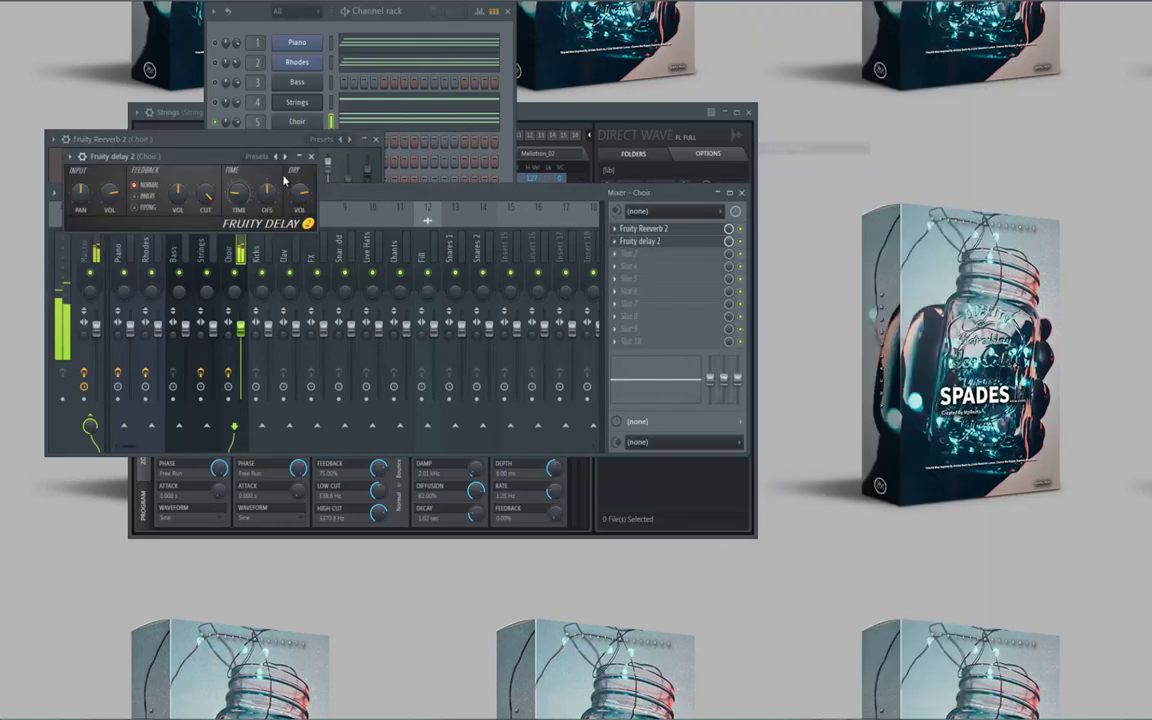
{"action": "right_click", "coordinate": [240, 196]}
{"action": "mouse_move", "coordinate": [300, 214]}
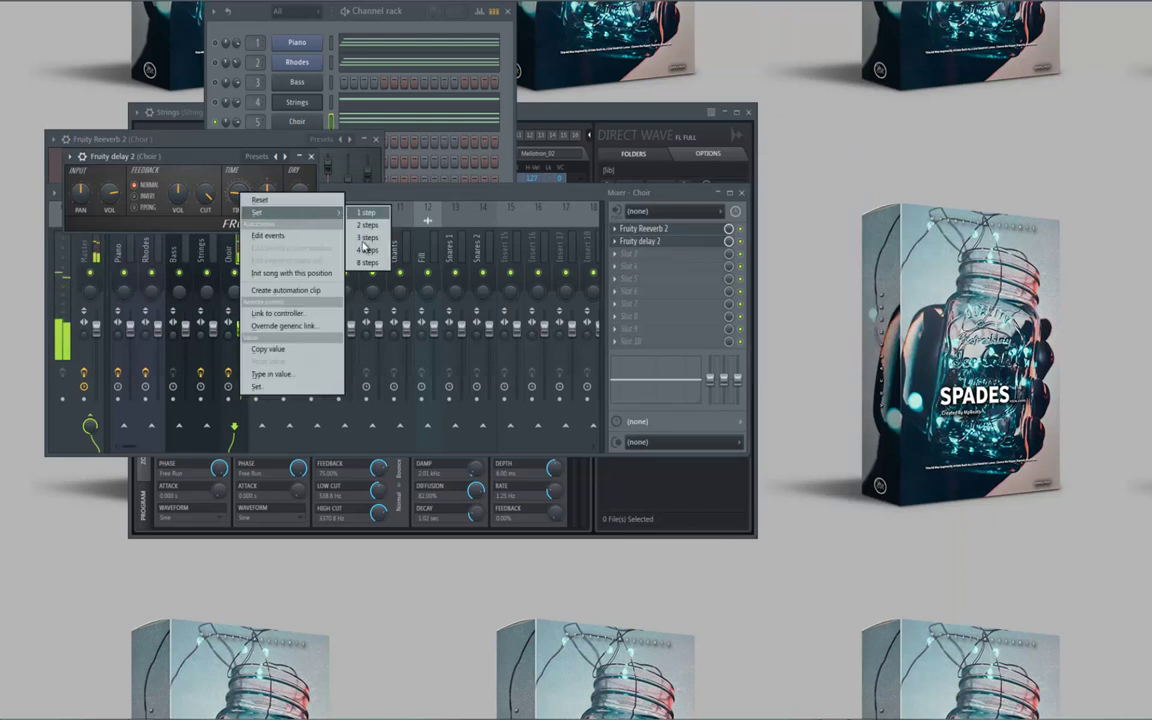
{"action": "left_click", "coordinate": [360, 239]}
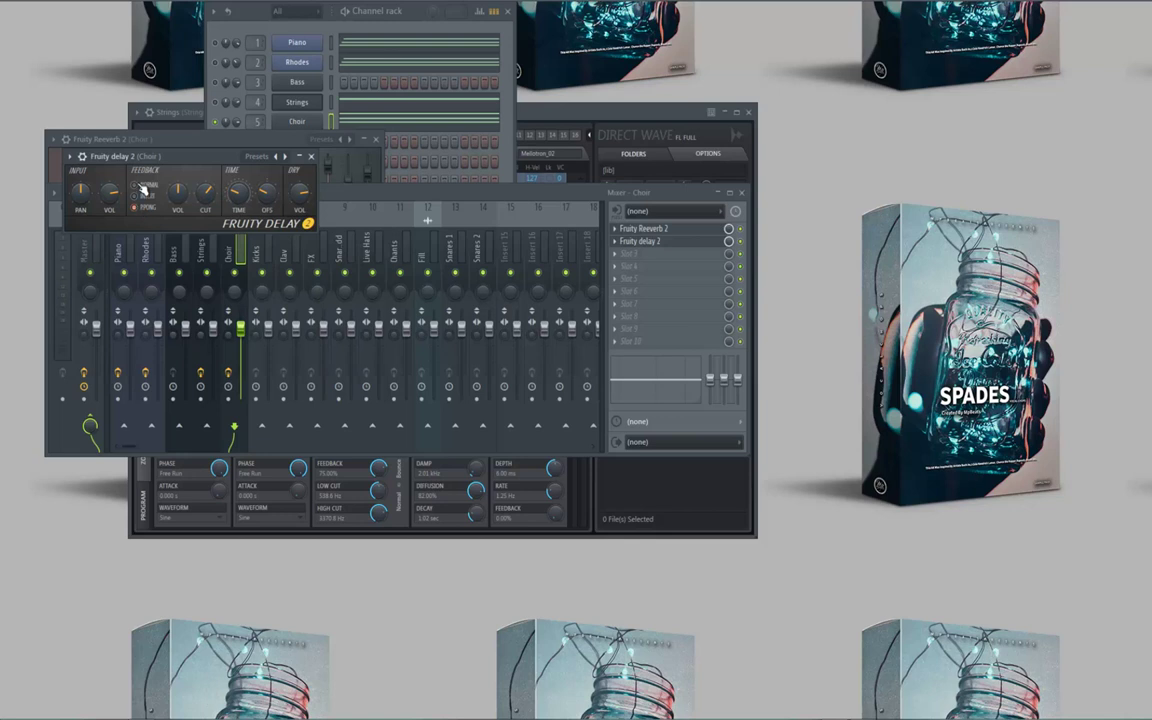
Load Fruity Parametric EQ 2 into the Choir track's third effect slot and cut the lows steeply with band 1
{"action": "left_click", "coordinate": [628, 254]}
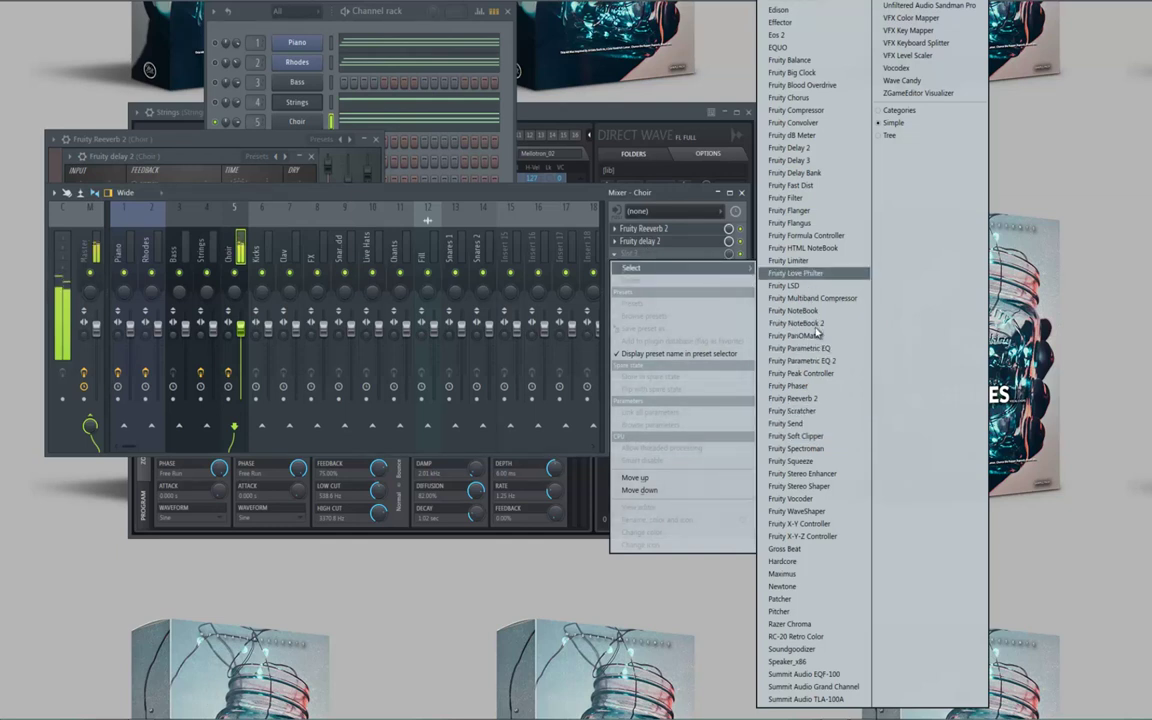
{"action": "left_click", "coordinate": [805, 360]}
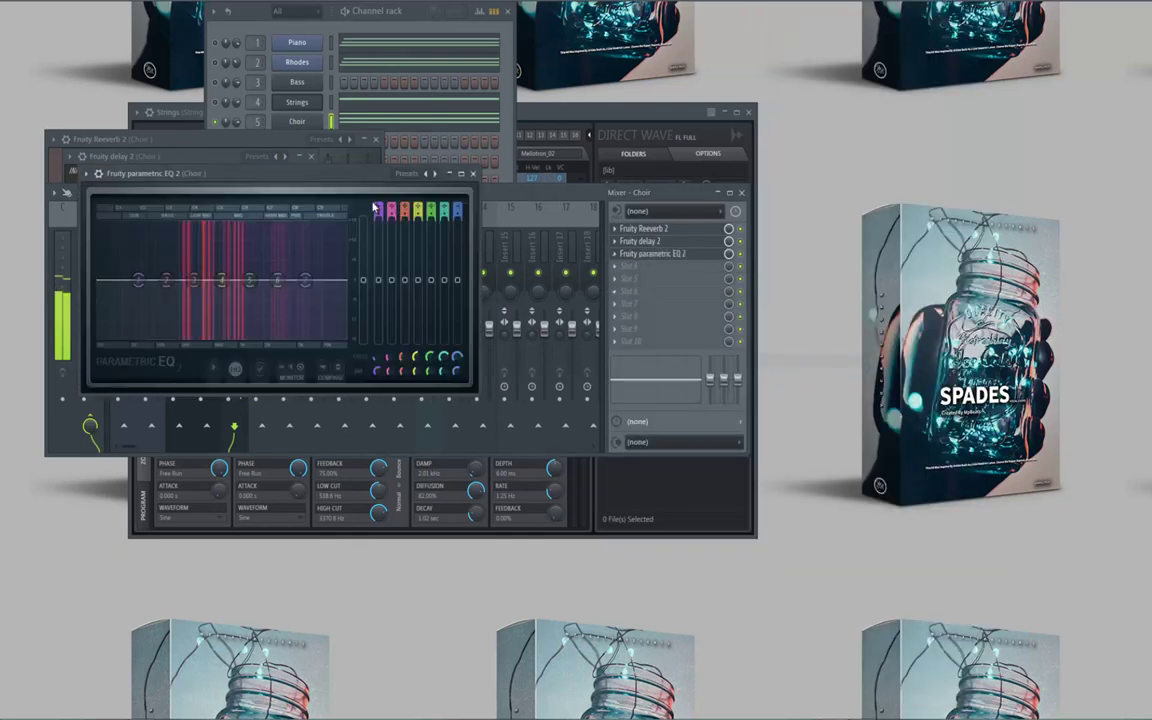
{"action": "left_click_drag", "start_coordinate": [378, 205], "coordinate": [389, 352]}
{"action": "left_click_drag", "start_coordinate": [140, 283], "coordinate": [172, 285]}
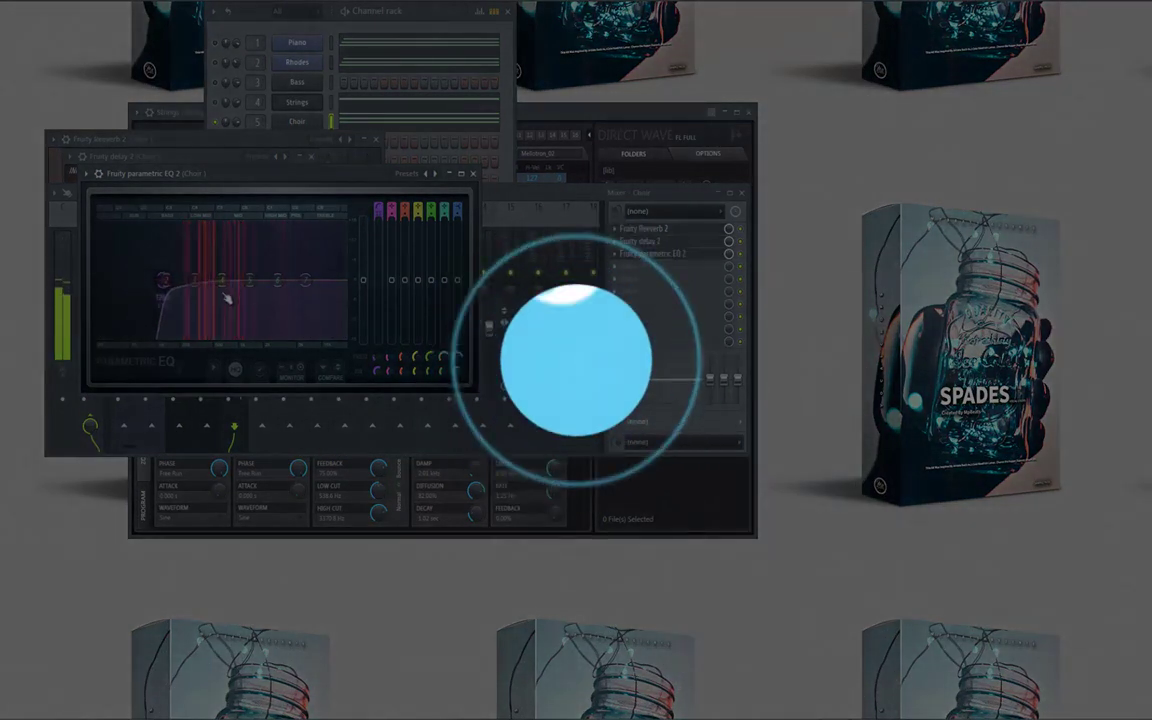
In the Choir instrument's zone settings, raise the Filter 1 cutoff and amp attack during playback, and enable the phaser
{"action": "left_click", "coordinate": [296, 122]}
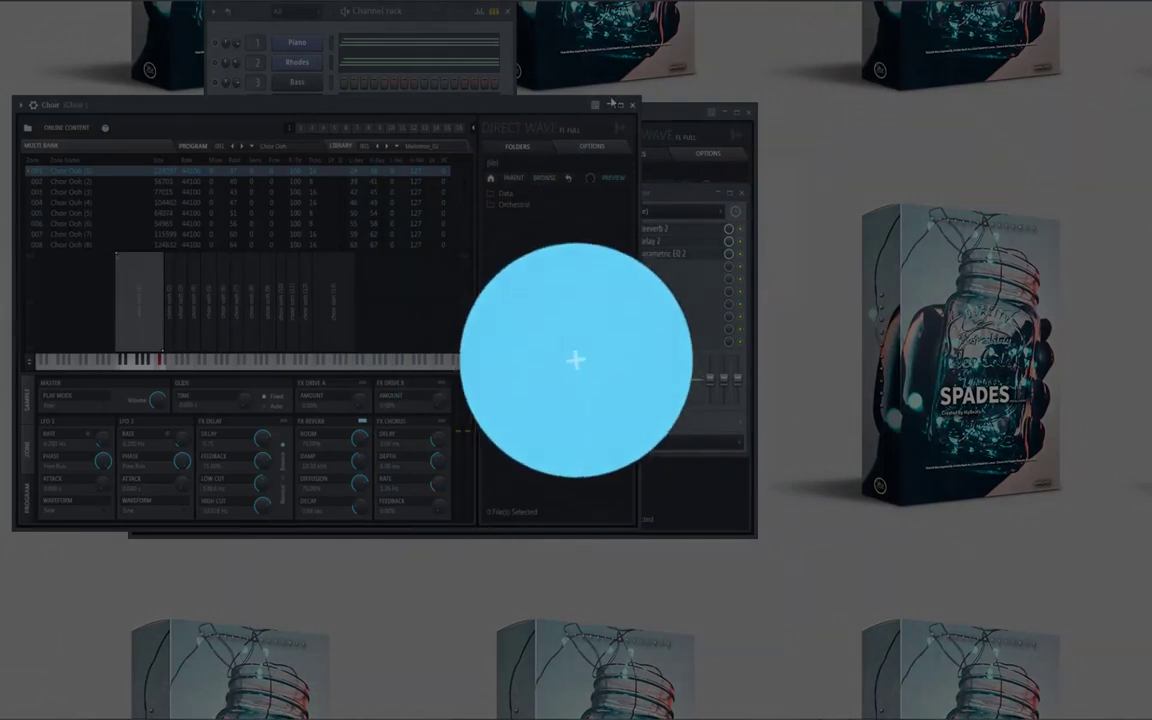
{"action": "left_click_drag", "start_coordinate": [291, 105], "coordinate": [596, 91]}
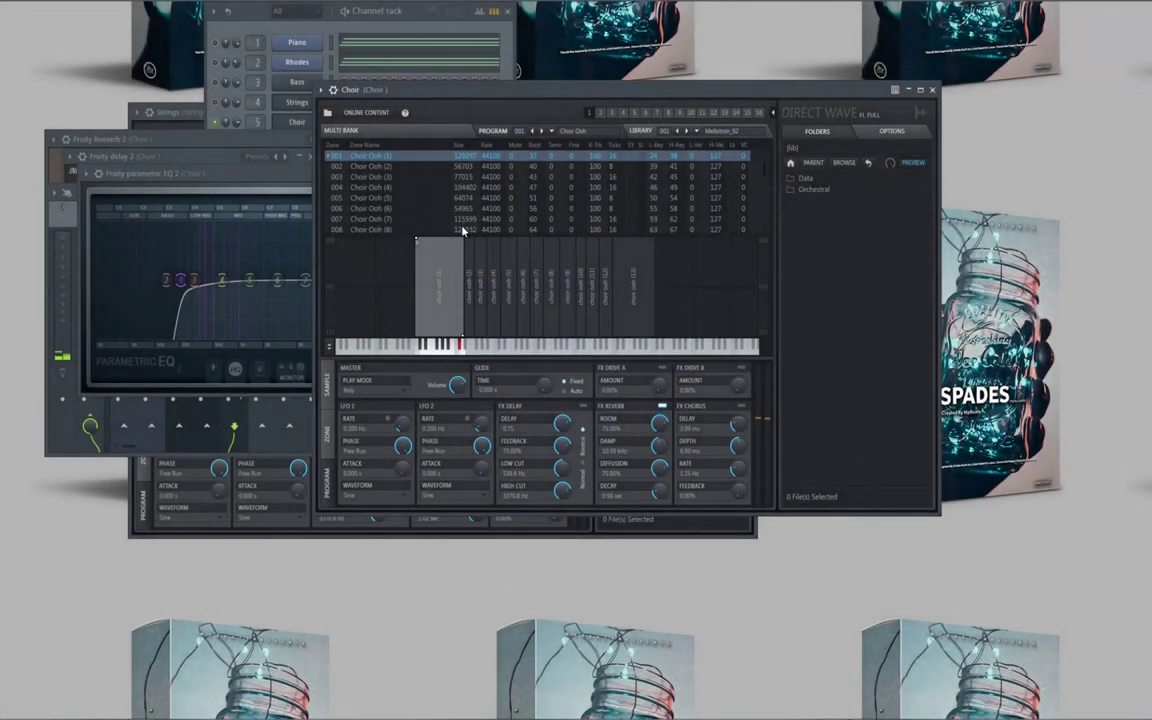
{"action": "left_click", "coordinate": [331, 435]}
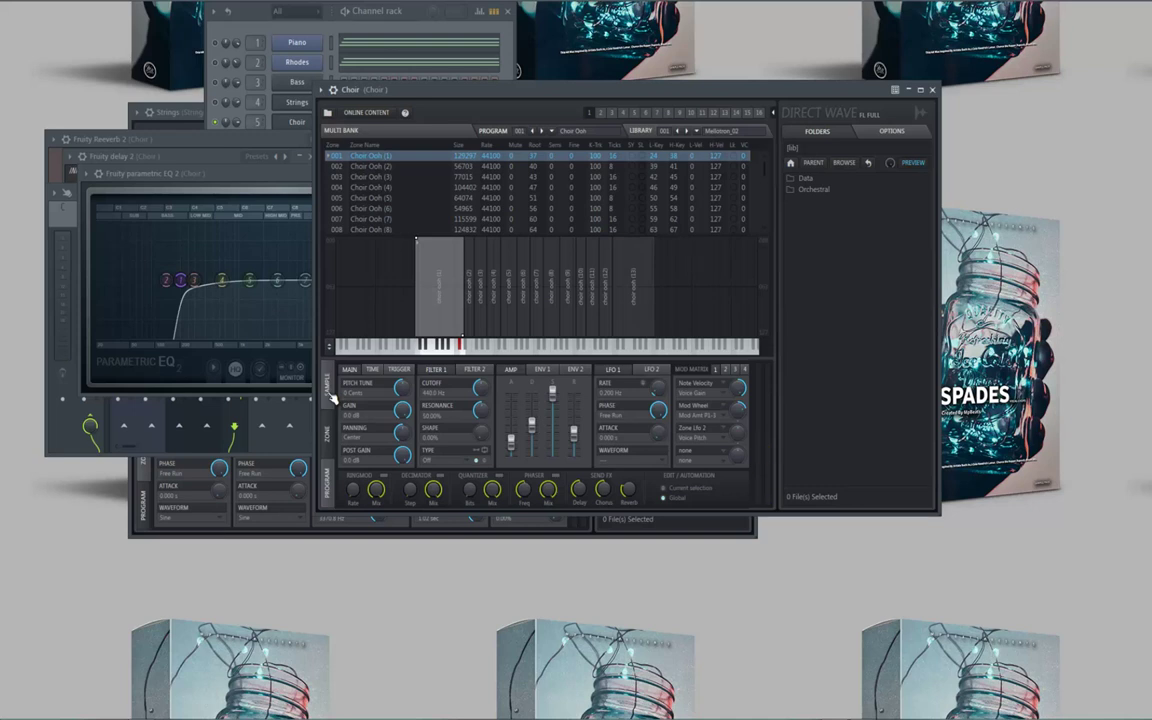
{"action": "key", "text": "space"}
{"action": "left_click_drag", "start_coordinate": [482, 389], "coordinate": [459, 257]}
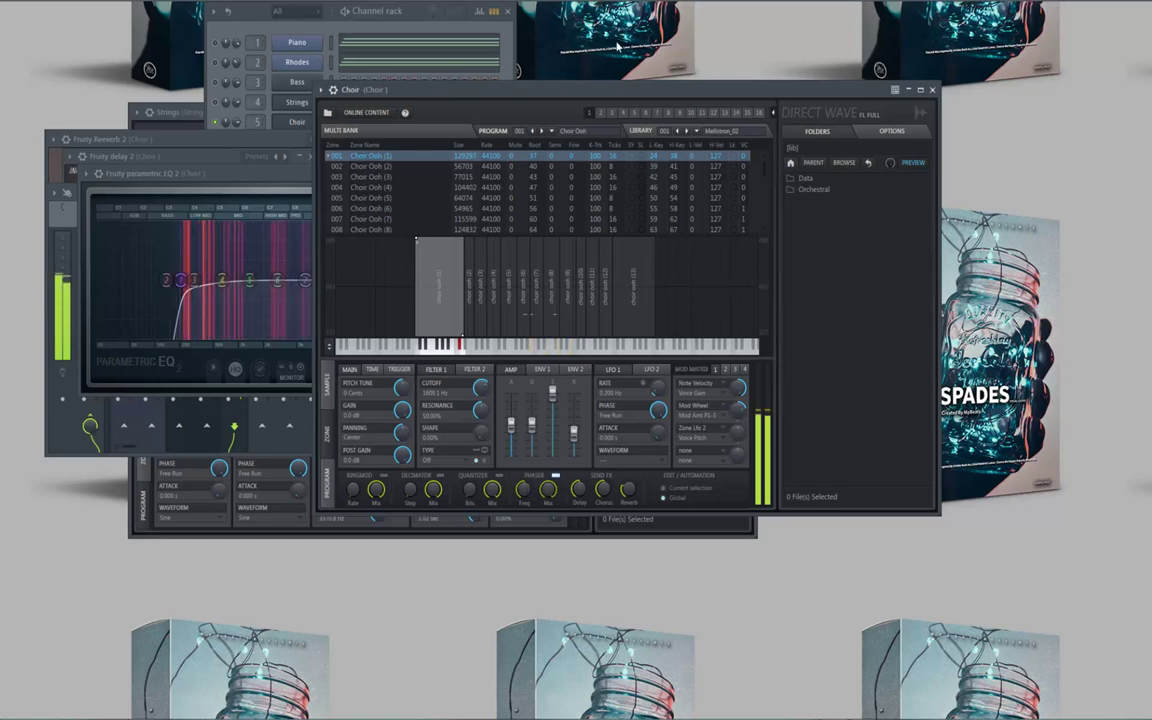
Load Fruity Stereo Enhancer into the fourth effect slot of the Choir mixer track
{"action": "key", "text": "alt+F8"}
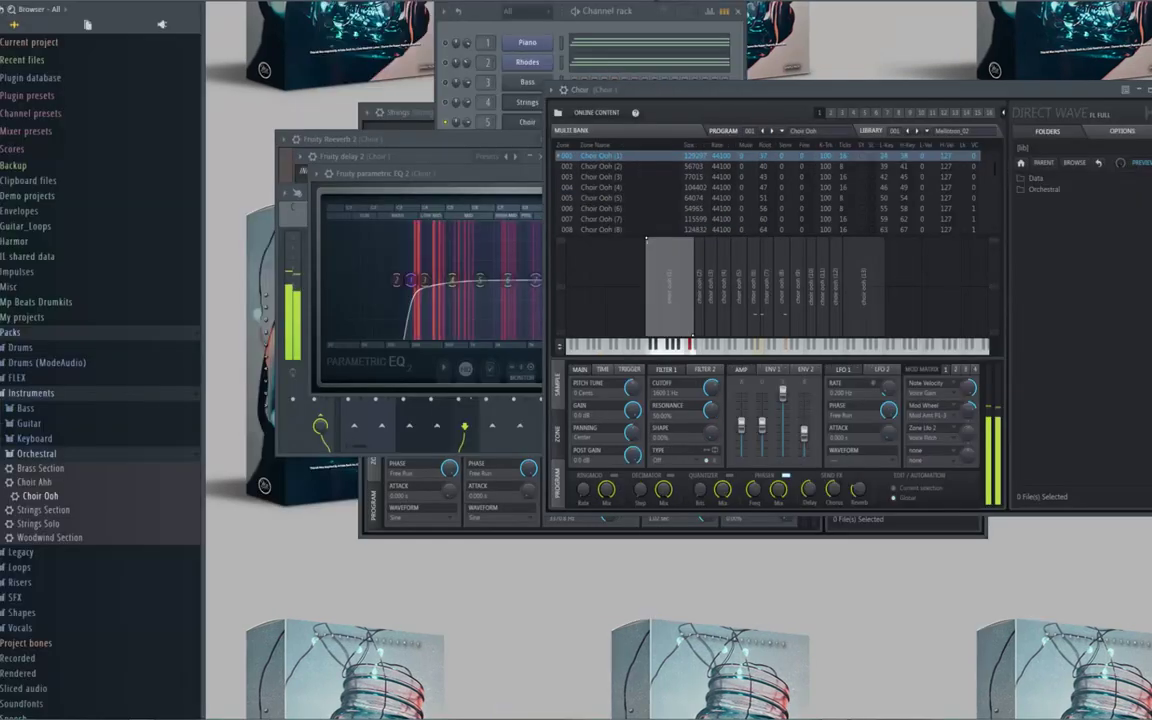
{"action": "key", "text": "alt+F8"}
{"action": "key", "text": "F9"}
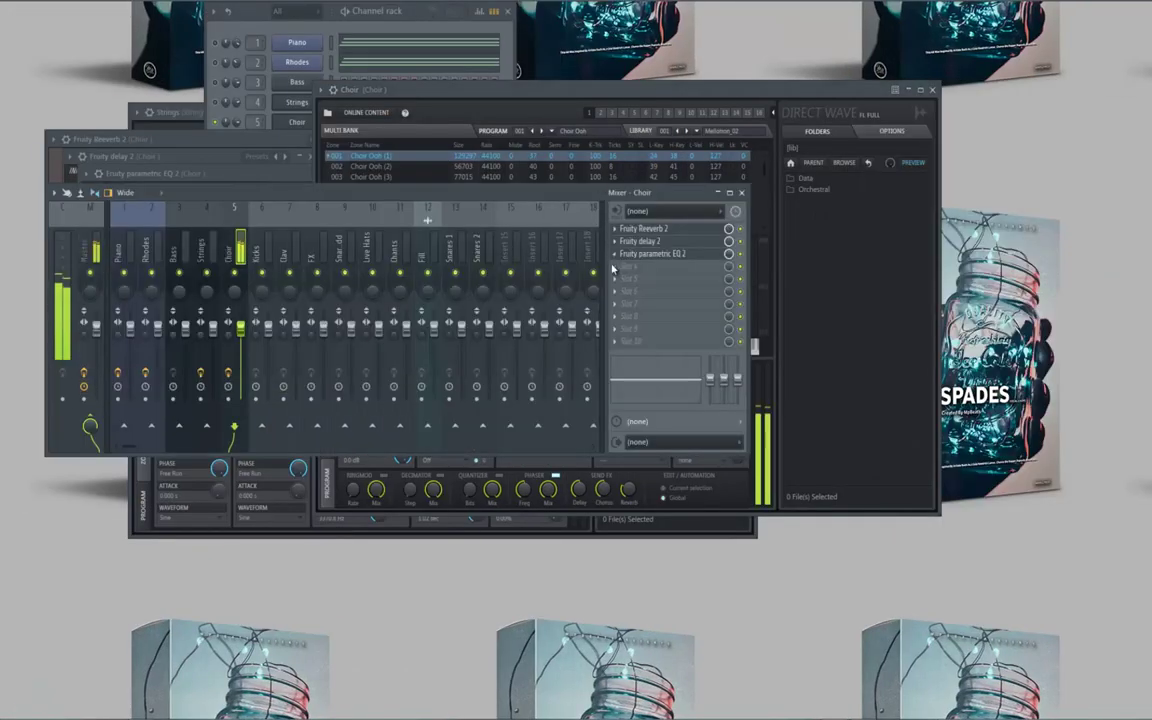
{"action": "left_click", "coordinate": [613, 268]}
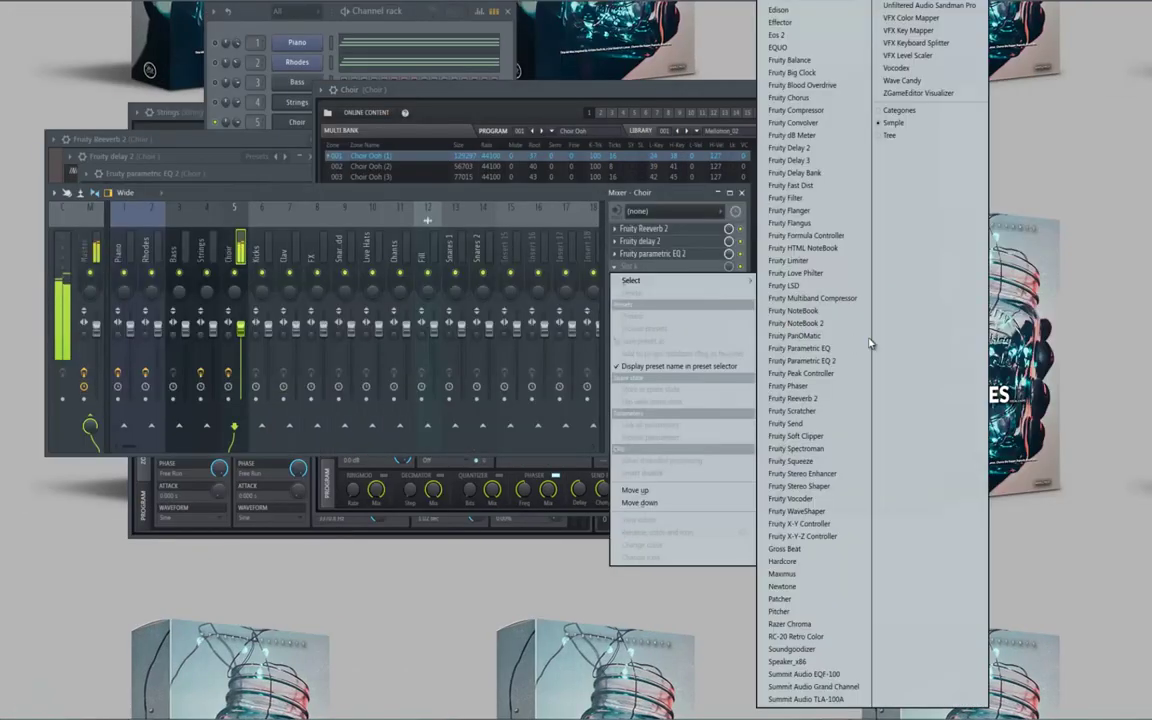
{"action": "left_click", "coordinate": [808, 474]}
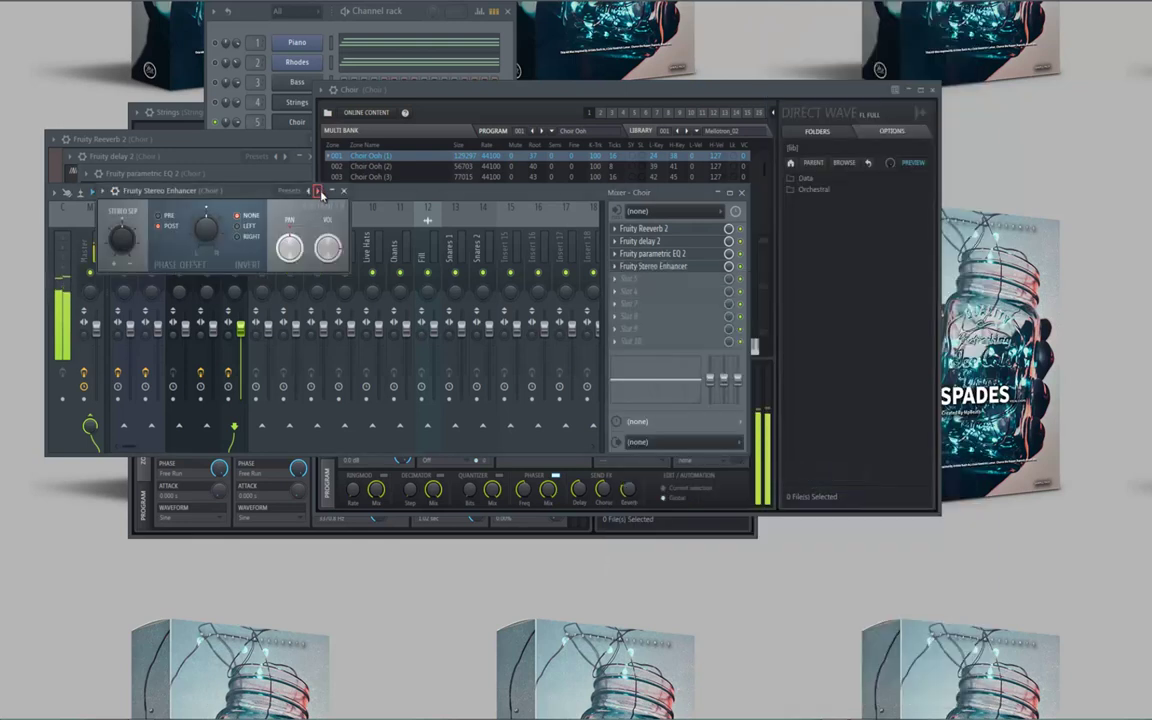
Choose a Fruity Stereo Enhancer preset for the Choir track, close the effect window and unsolo the Choir channel
{"action": "right_click", "coordinate": [320, 192]}
{"action": "left_click", "coordinate": [338, 210]}
{"action": "left_click", "coordinate": [344, 191]}
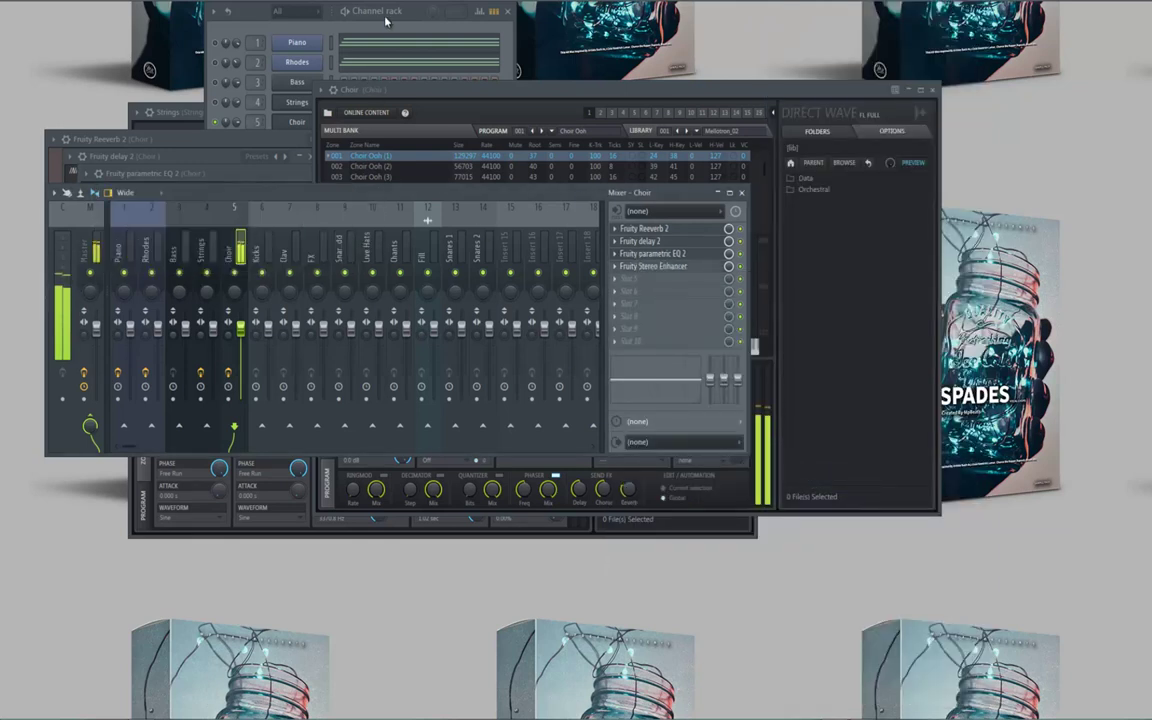
{"action": "right_click", "coordinate": [219, 121]}
{"action": "left_click", "coordinate": [226, 122]}
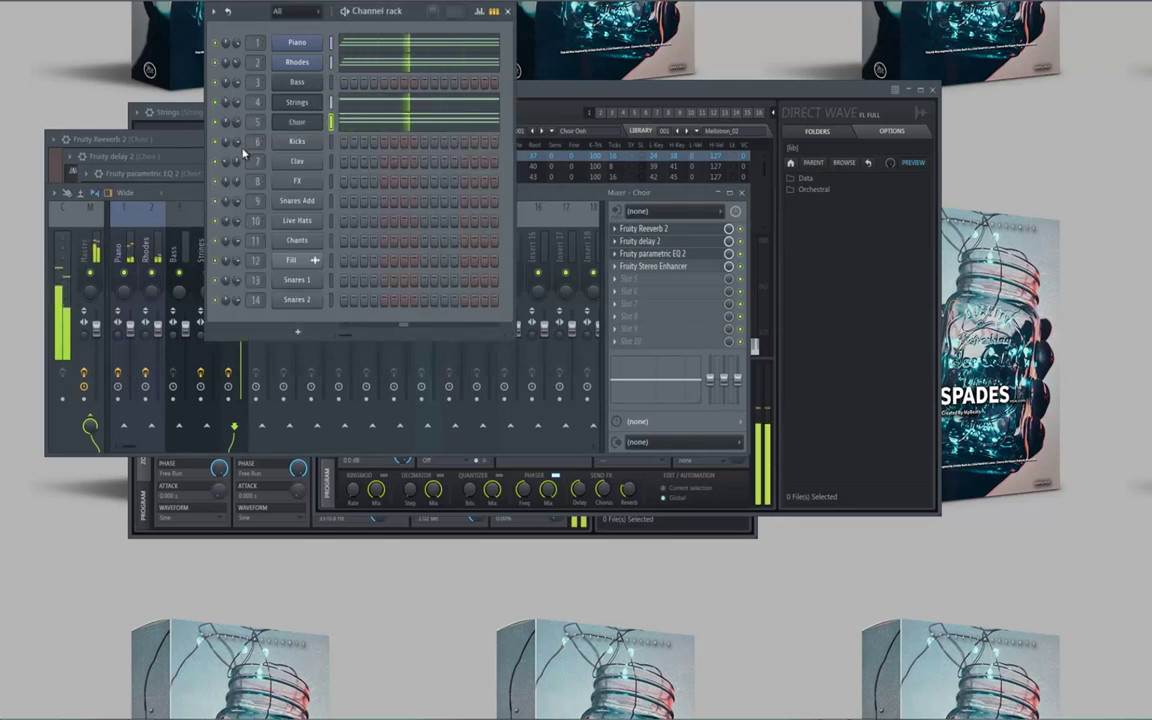
Open the Bass channel's piano roll and place a two-bar E5 note at the start of bar 1
{"action": "right_click", "coordinate": [288, 84]}
{"action": "left_click", "coordinate": [305, 79]}
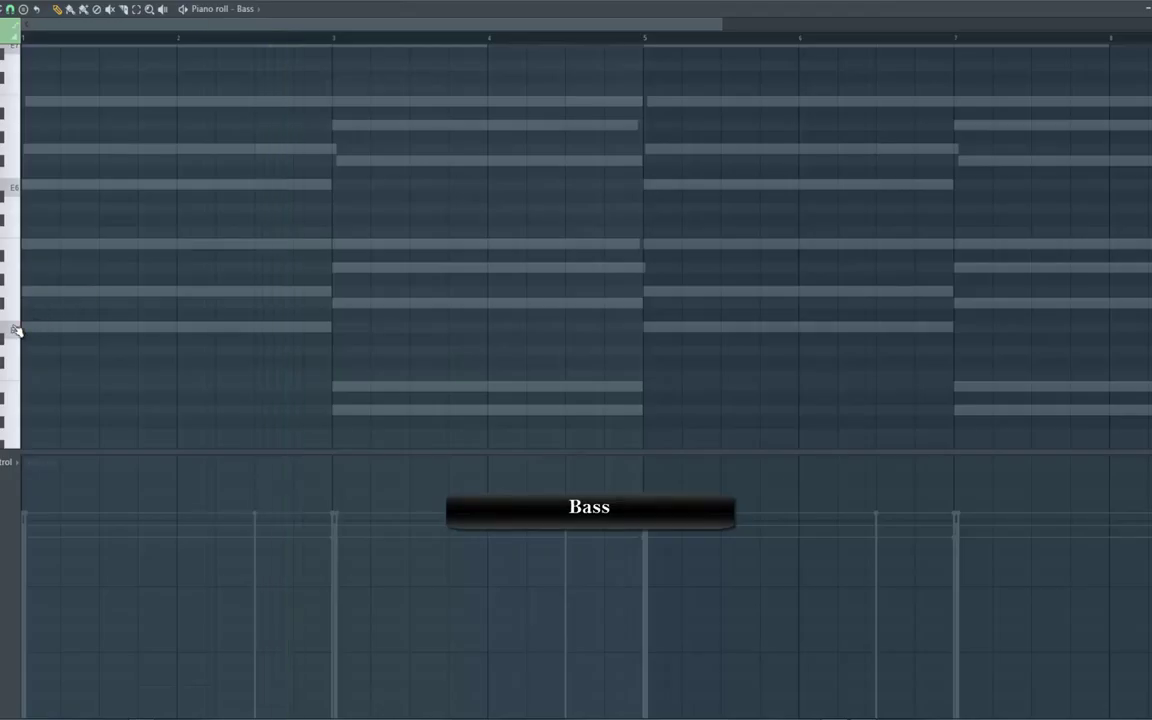
{"action": "scroll", "coordinate": [20, 345], "scroll_direction": "down", "scroll_amount": 4}
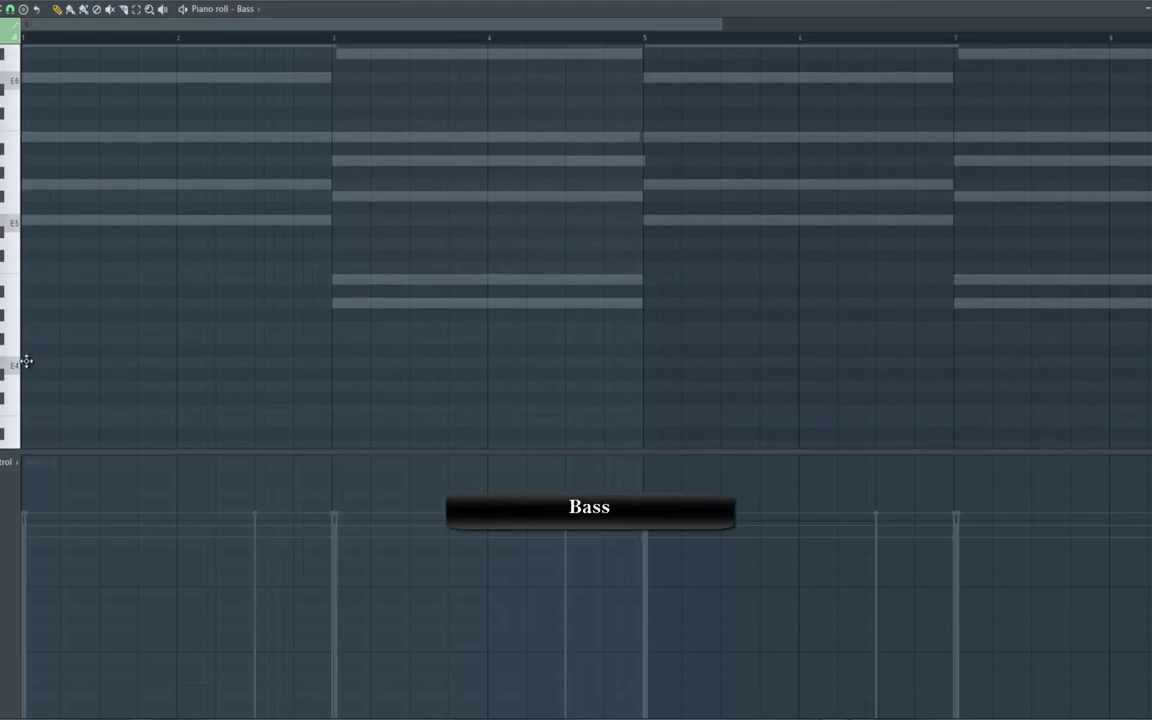
{"action": "left_click", "coordinate": [21, 362]}
{"action": "key", "text": "ctrl+z"}
{"action": "left_click", "coordinate": [193, 221]}
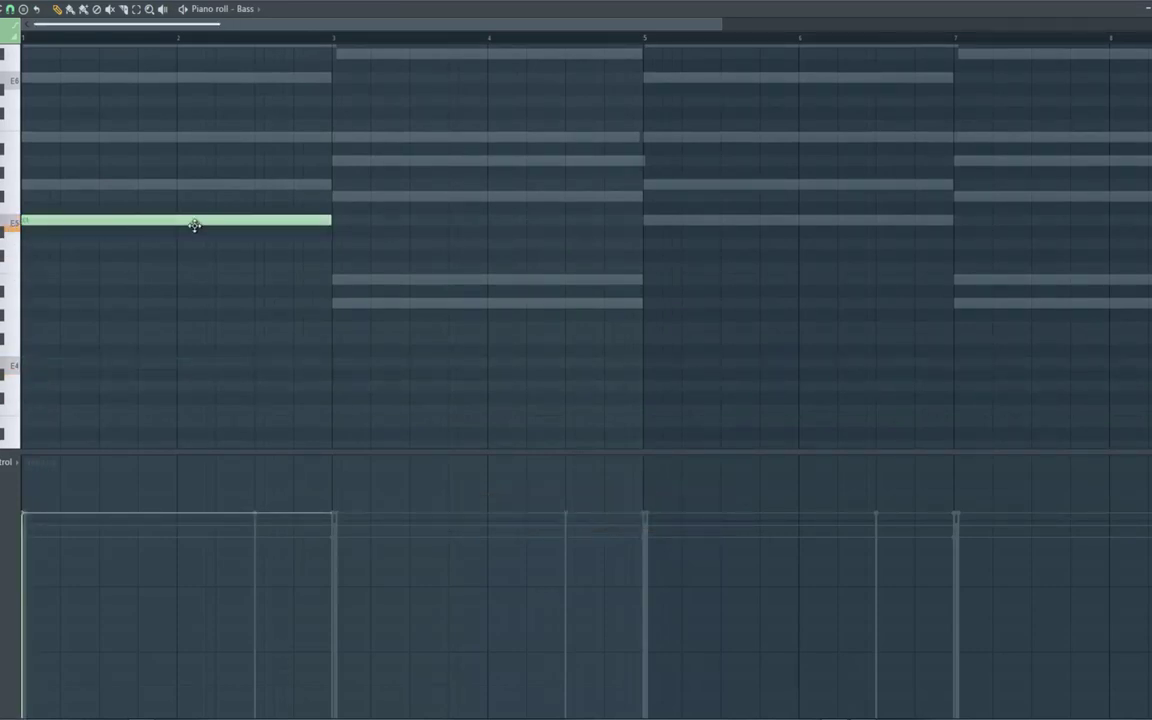
Shorten the opening E5 bass note to just over one beat, checking its length with short playbacks
{"action": "key", "text": "space"}
{"action": "left_click_drag", "start_coordinate": [313, 217], "coordinate": [113, 219]}
{"action": "key", "text": "space"}
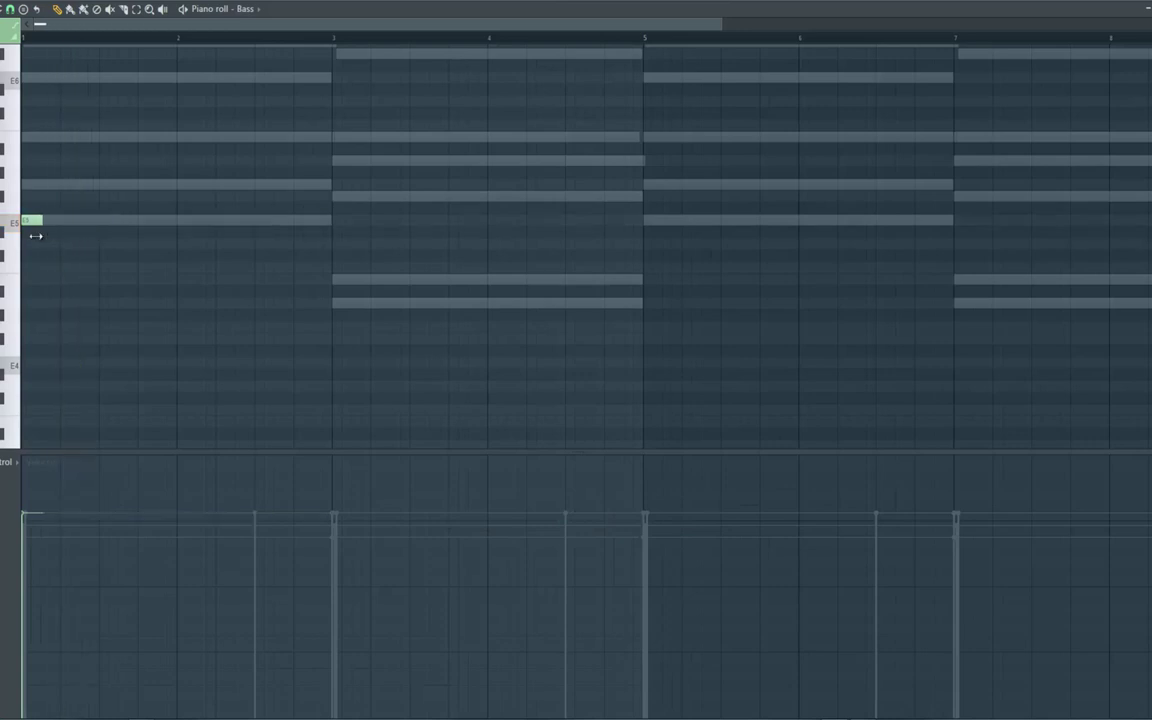
{"action": "left_click_drag", "start_coordinate": [40, 220], "coordinate": [55, 220]}
{"action": "key", "text": "space"}
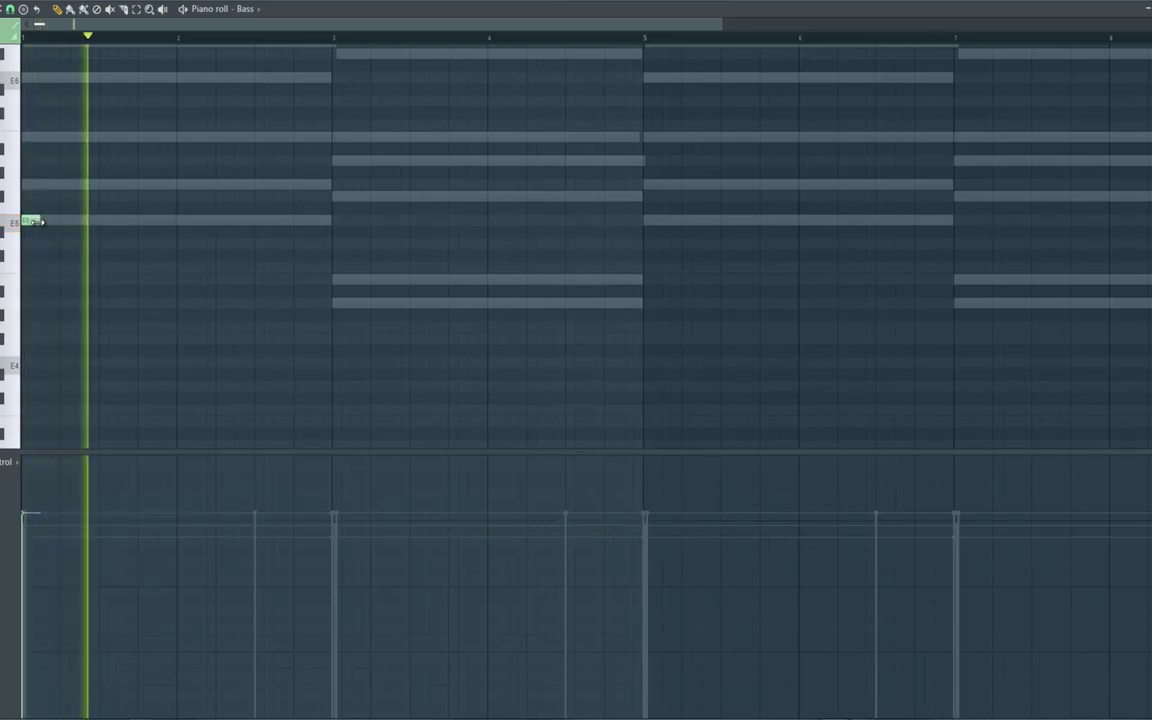
{"action": "key", "text": "space"}
{"action": "key", "text": "space"}
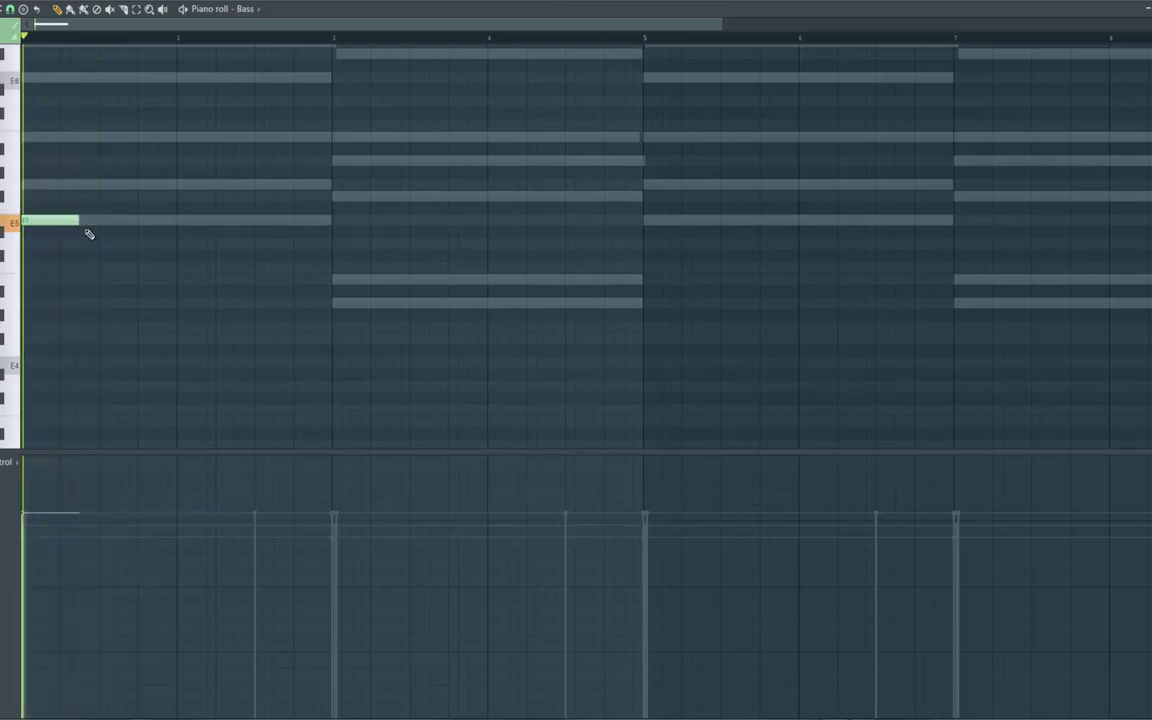
{"action": "key", "text": "space"}
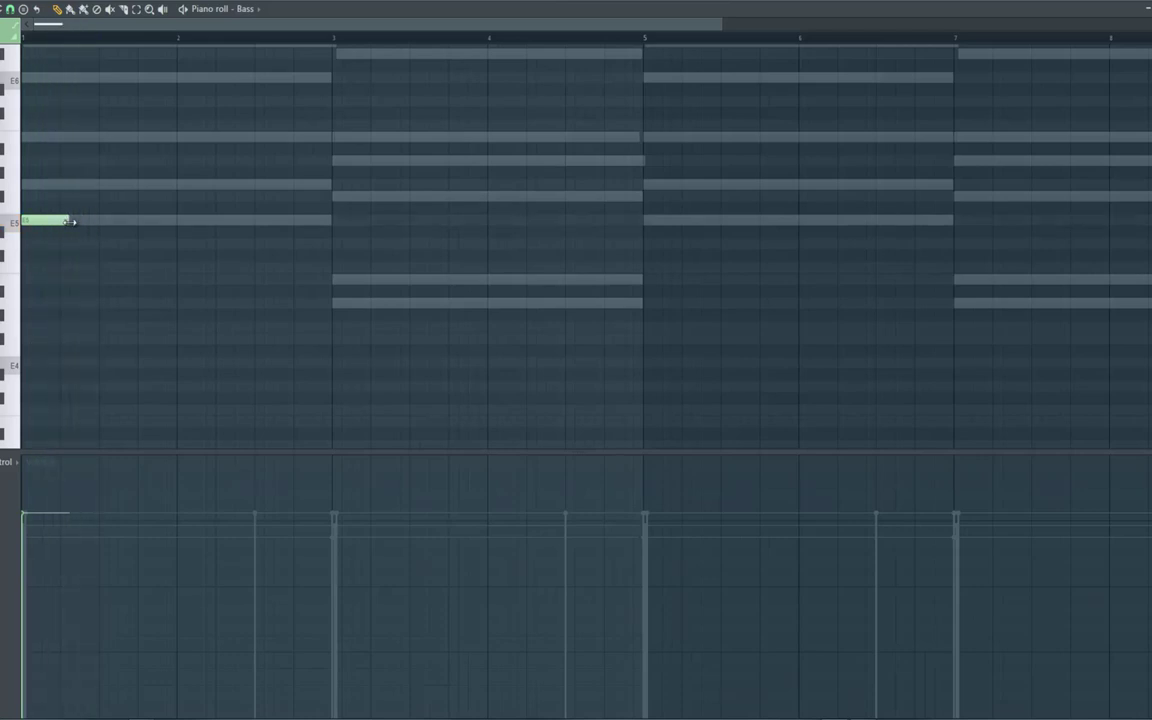
{"action": "key", "text": "space"}
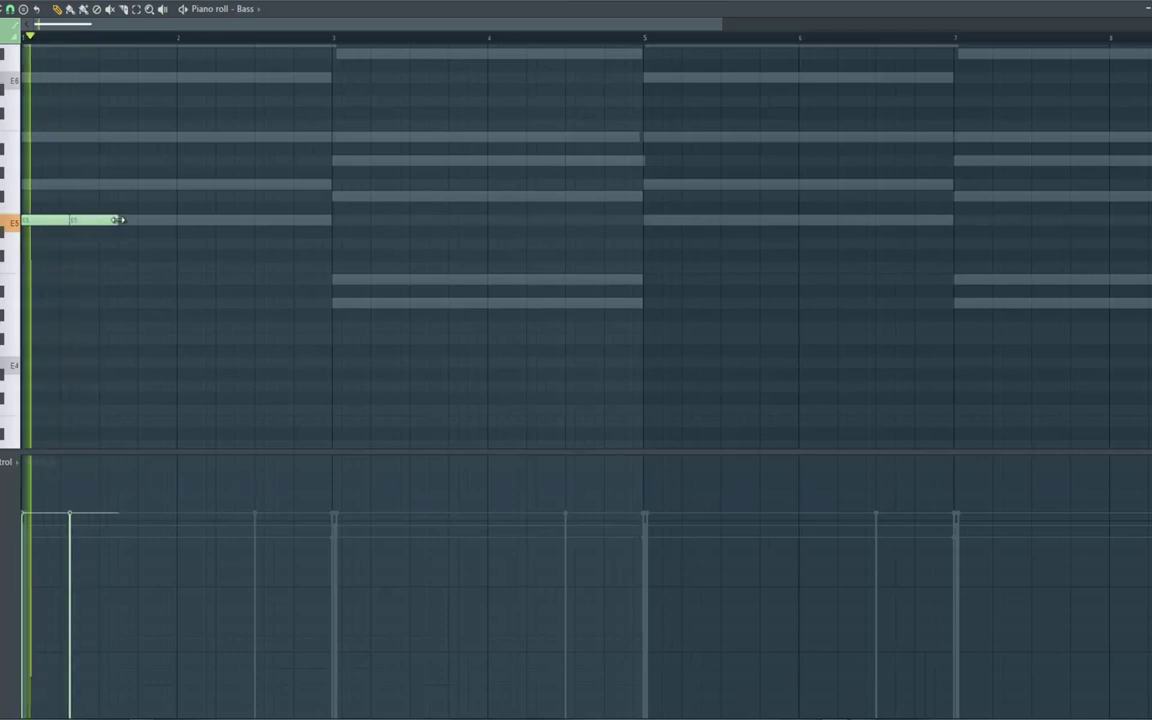
Trim the opening E5 note to one beat and add a one-step E5 on the second half of beat 2 and a one-beat E5 on beat 3
{"action": "left_click_drag", "start_coordinate": [115, 220], "coordinate": [79, 221]}
{"action": "key", "text": "space"}
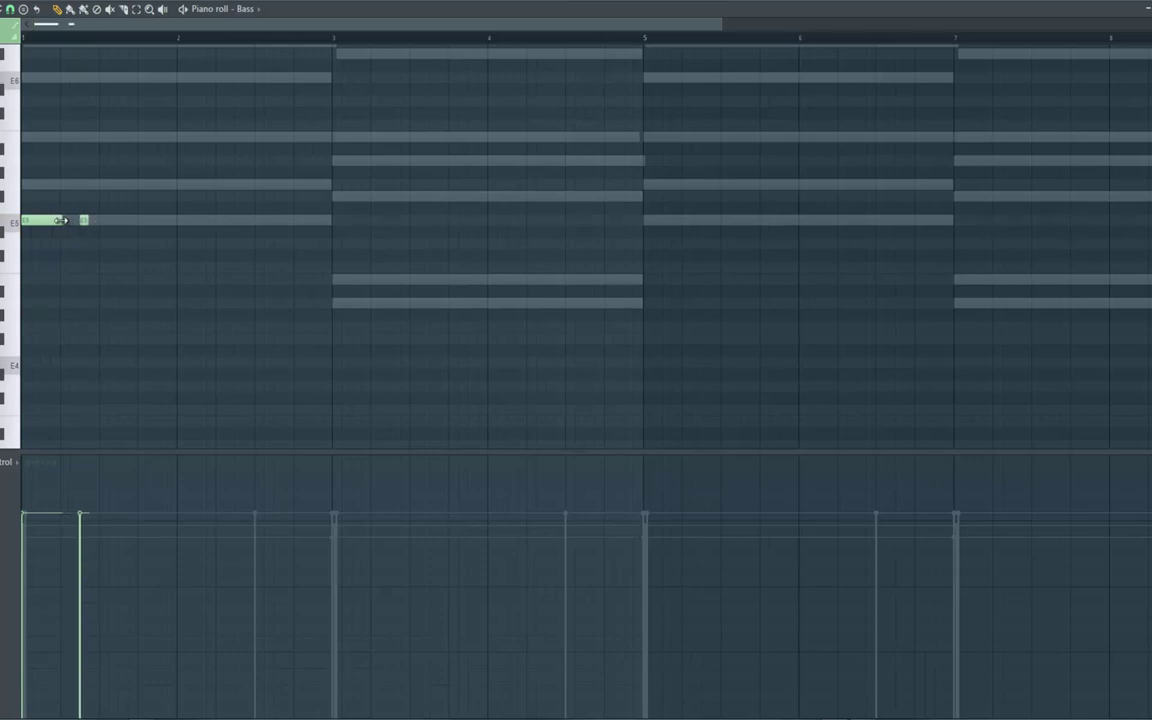
{"action": "key", "text": "space"}
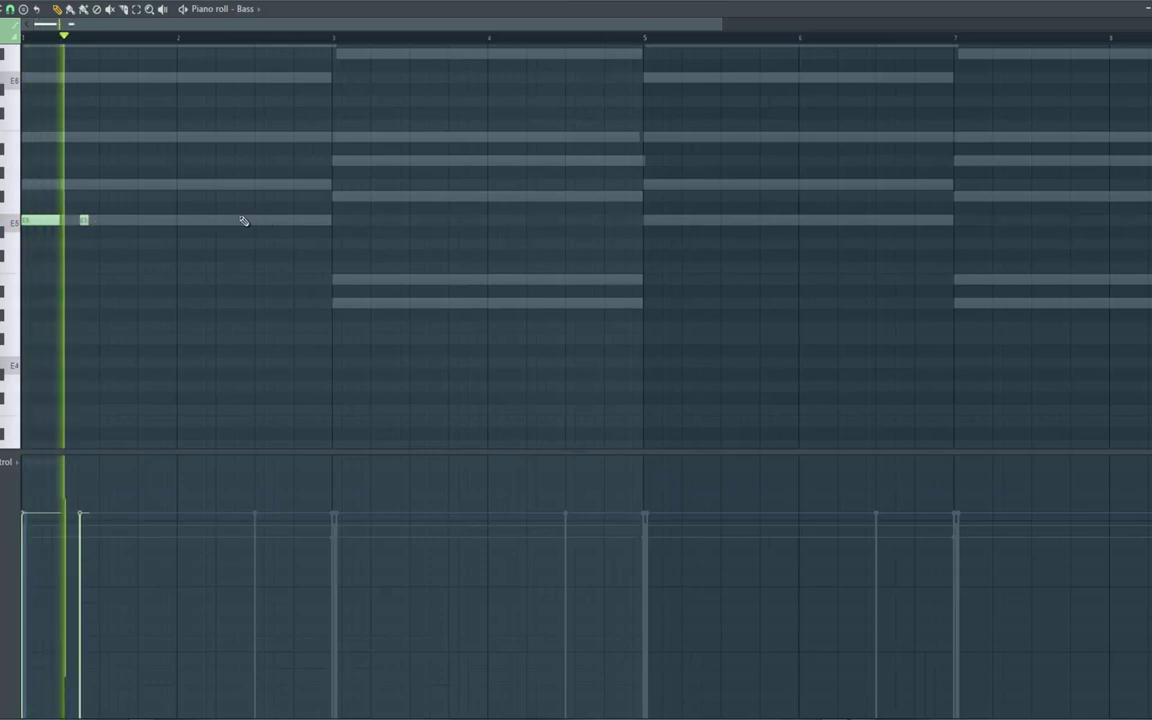
{"action": "key", "text": "space"}
{"action": "key", "text": "space"}
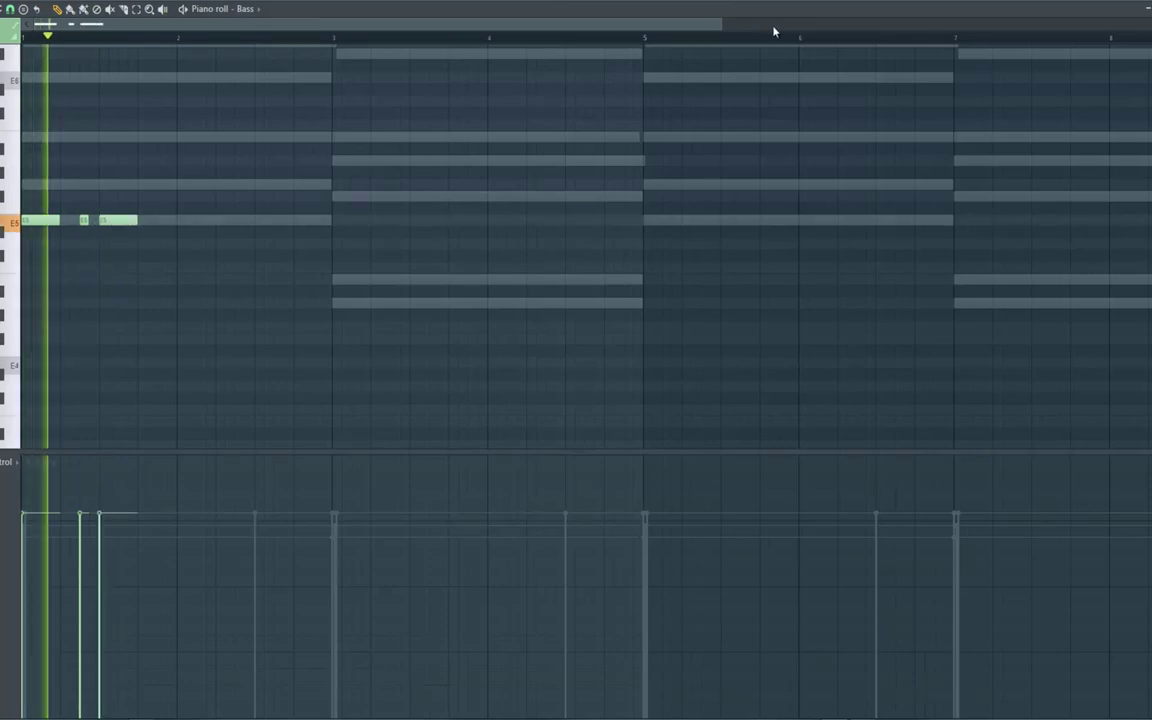
{"action": "key", "text": "space"}
Replace the E5 note on beat 3 with a short one just before that beat, trimming both short E5 notes to half a step
{"action": "left_click_drag", "start_coordinate": [611, 453], "coordinate": [599, 581]}
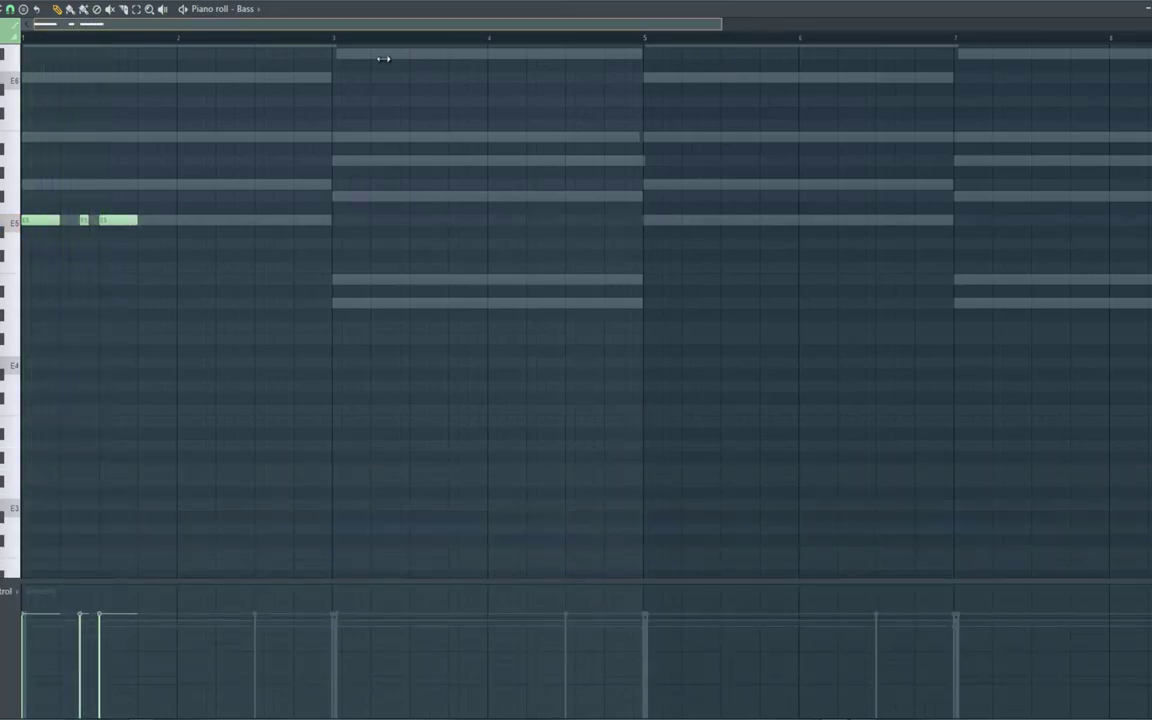
{"action": "scroll", "coordinate": [327, 64], "scroll_direction": "up", "scroll_amount": 4}
{"action": "right_click", "coordinate": [236, 225]}
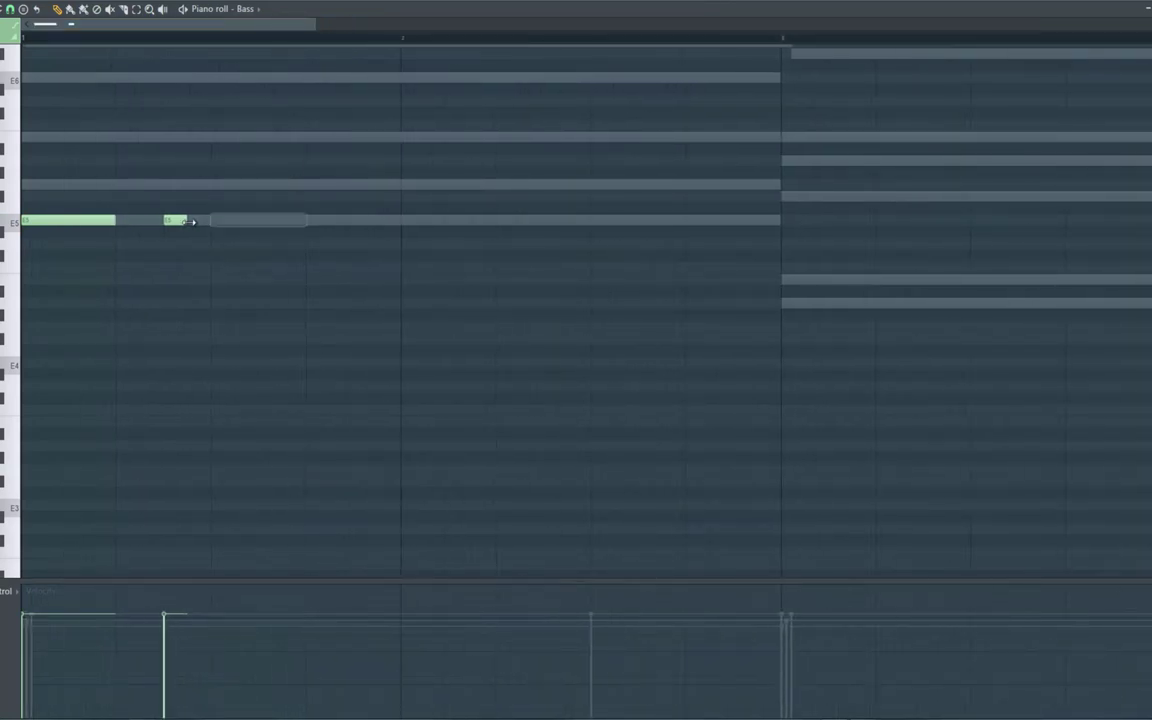
{"action": "key", "text": "space"}
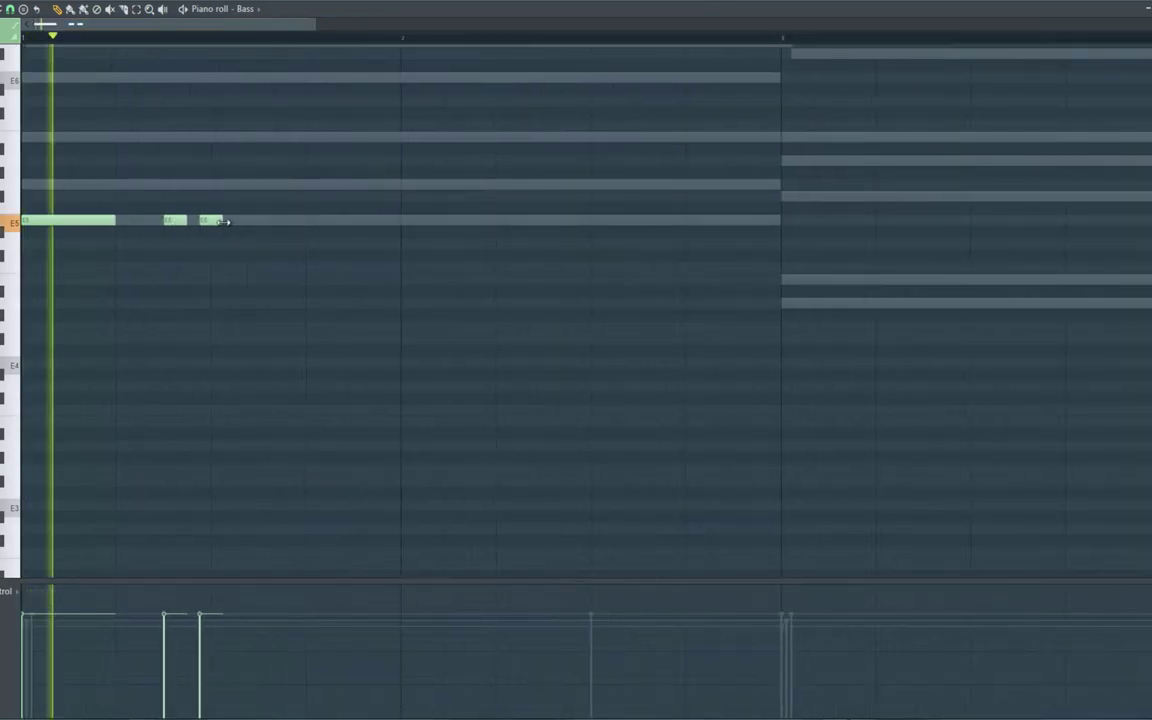
{"action": "key", "text": "space"}
{"action": "left_click_drag", "start_coordinate": [210, 223], "coordinate": [198, 222]}
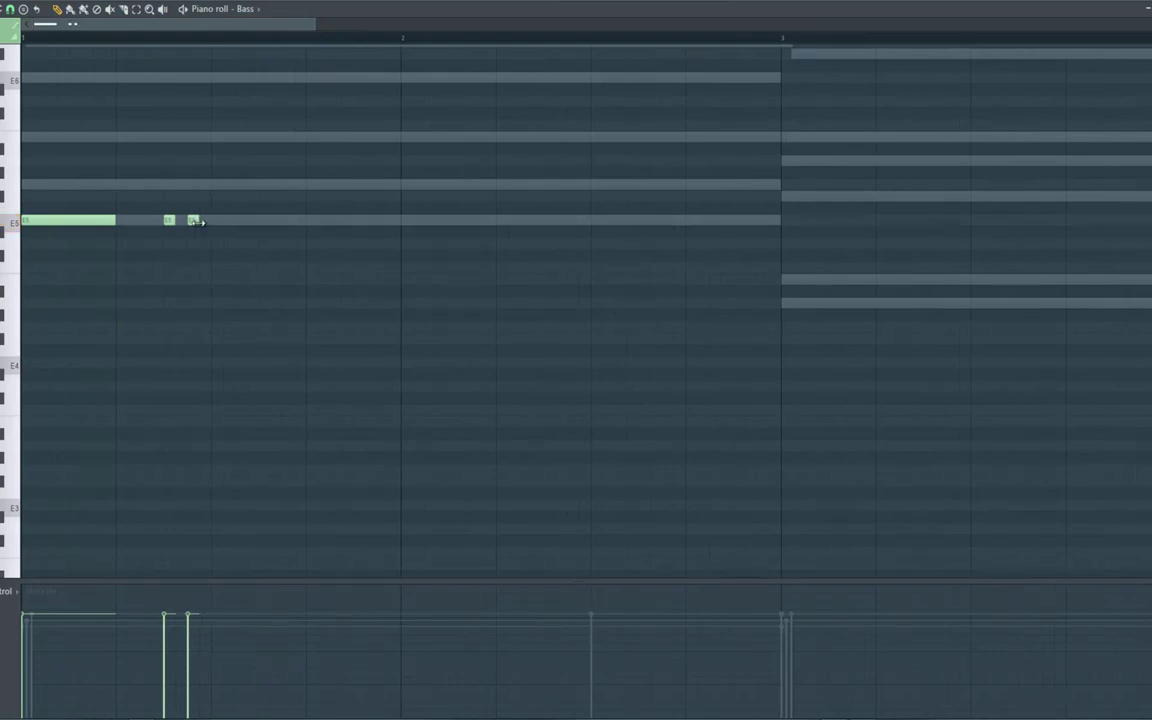
Try a short E5 note on beat 3 of bar 1, replacing it with two short E5 notes just after that beat
{"action": "key", "text": "space"}
{"action": "key", "text": "space"}
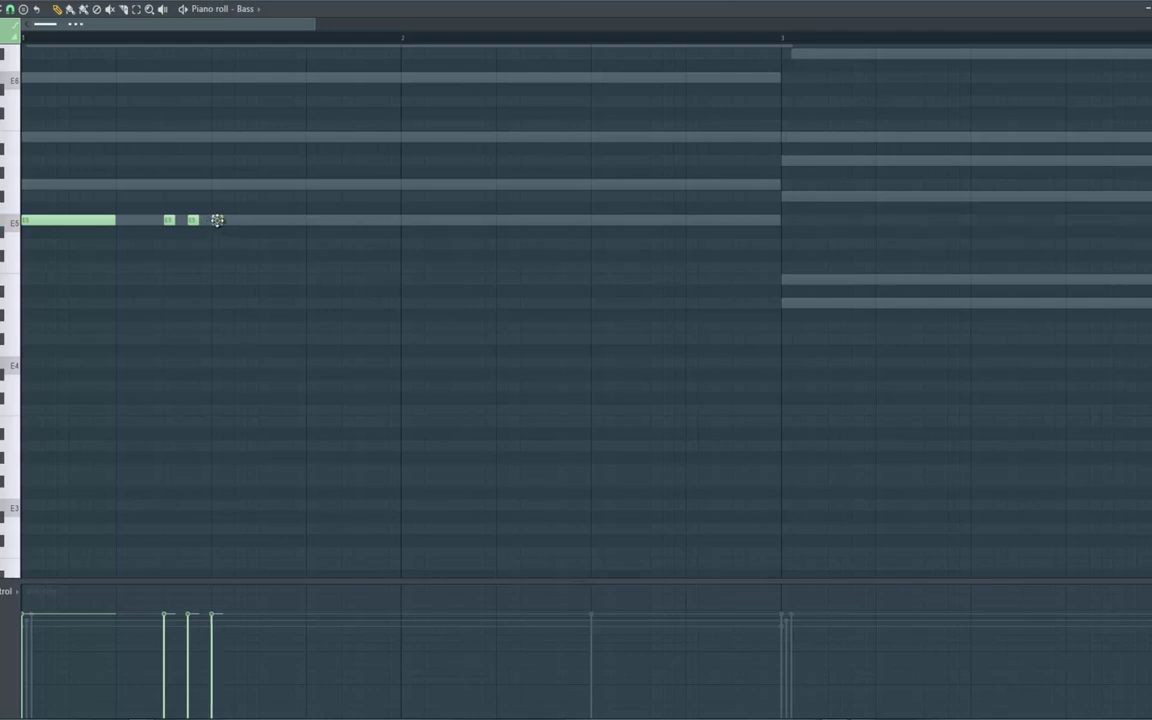
{"action": "key", "text": "space"}
{"action": "key", "text": "space"}
{"action": "right_click", "coordinate": [219, 221]}
{"action": "key", "text": "space"}
{"action": "key", "text": "space"}
{"action": "left_click", "coordinate": [261, 221]}
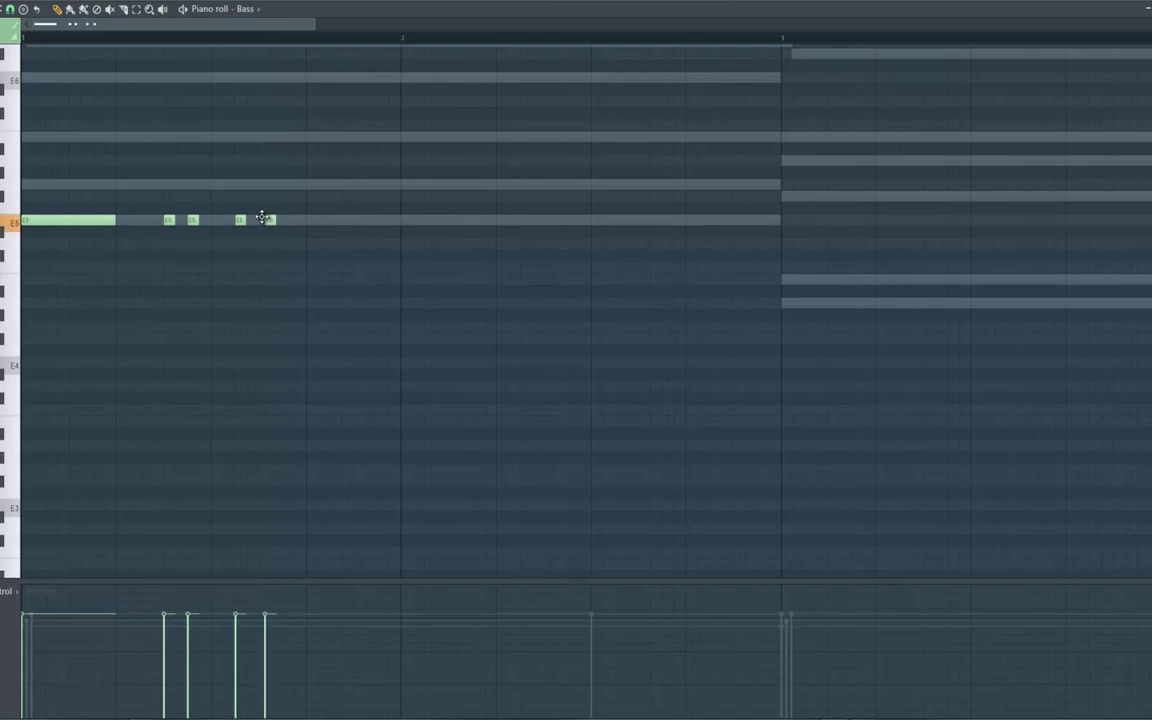
{"action": "key", "text": "space"}
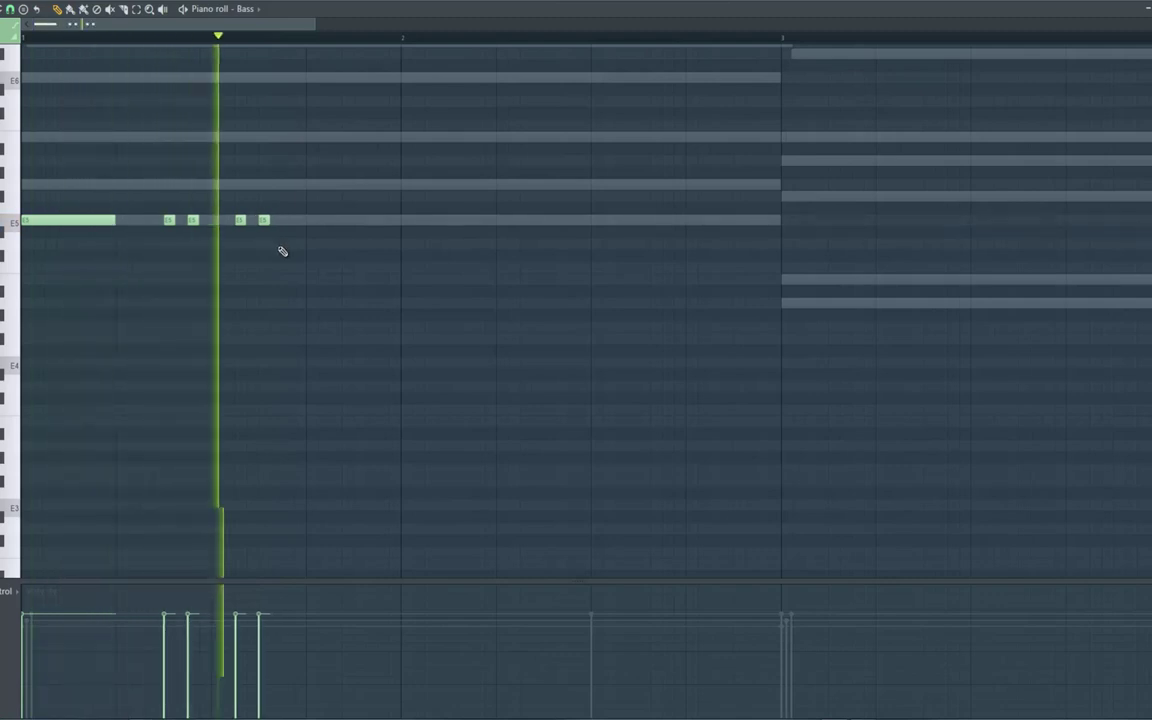
Place a one-beat B4 note at the start of bar 2 and a half-beat B4 note on the second half of beat 2
{"action": "key", "text": "space"}
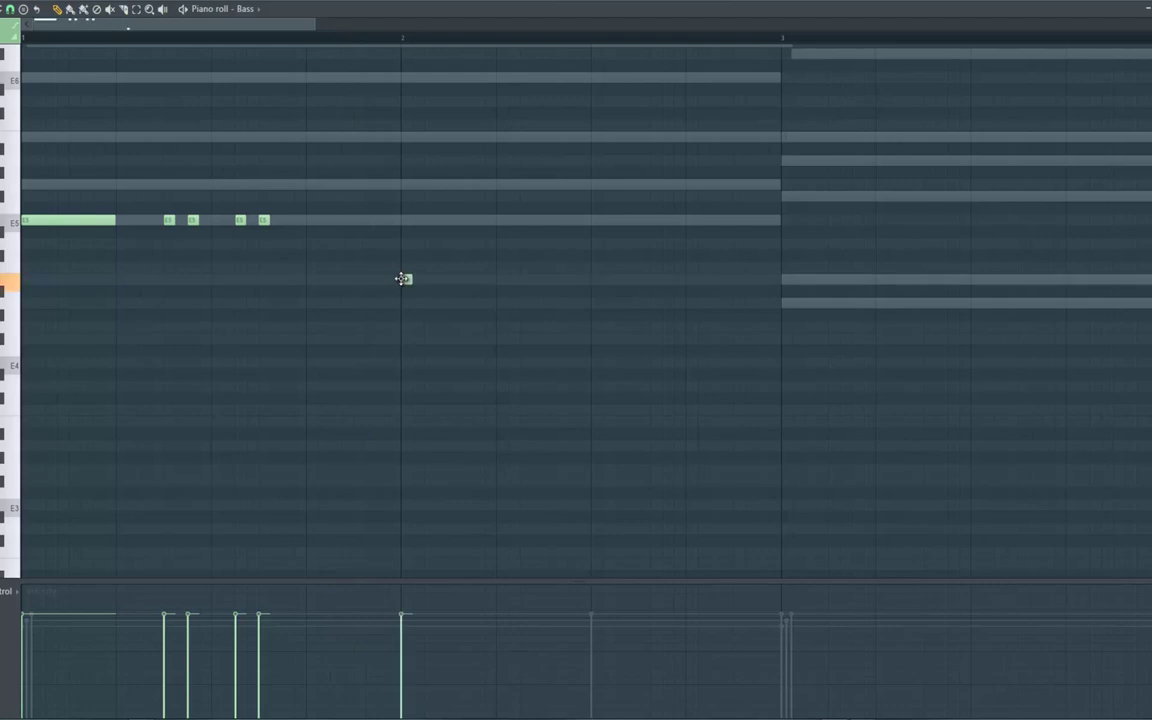
{"action": "key", "text": "space"}
{"action": "left_click_drag", "start_coordinate": [407, 279], "coordinate": [496, 279]}
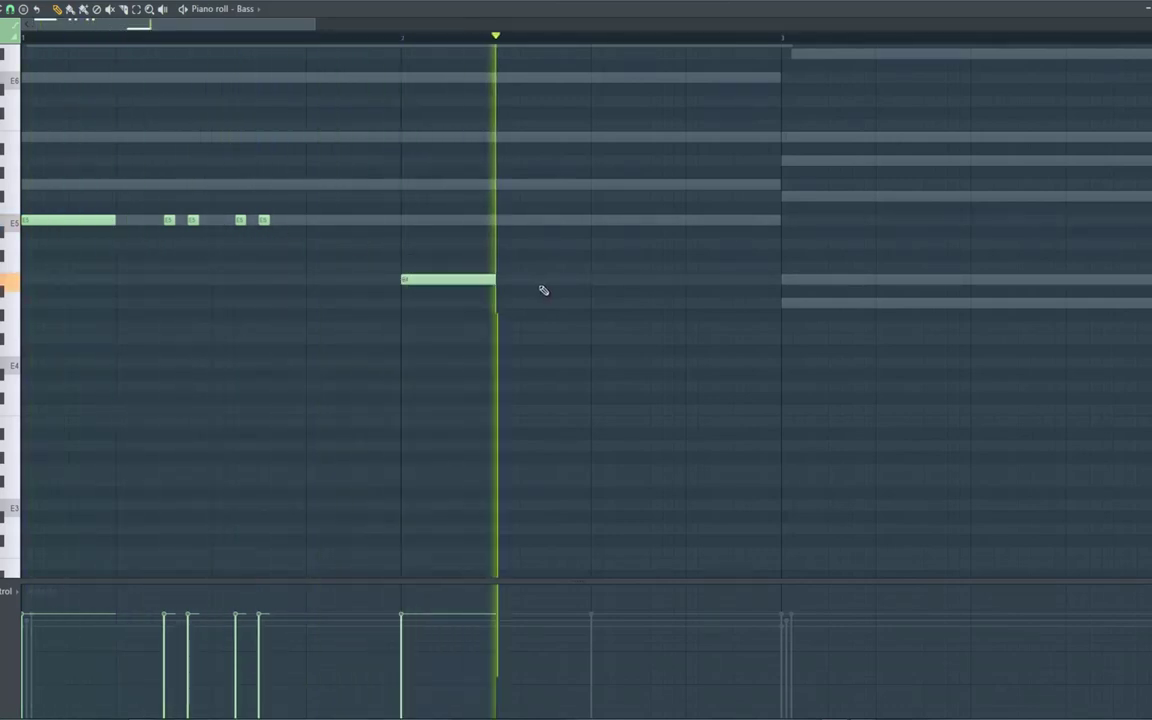
{"action": "key", "text": "space"}
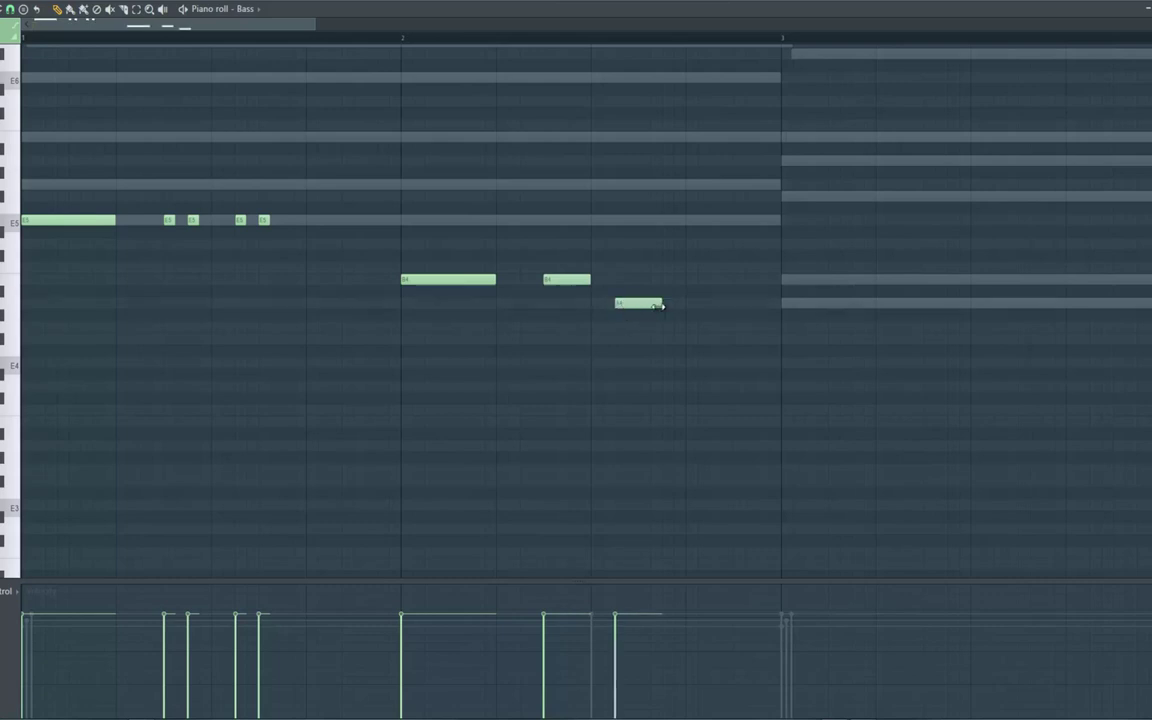
Shorten the A4 note following the second B4 to half a step and add a matching short A4 after it
{"action": "key", "text": "space"}
{"action": "left_click_drag", "start_coordinate": [662, 306], "coordinate": [643, 311]}
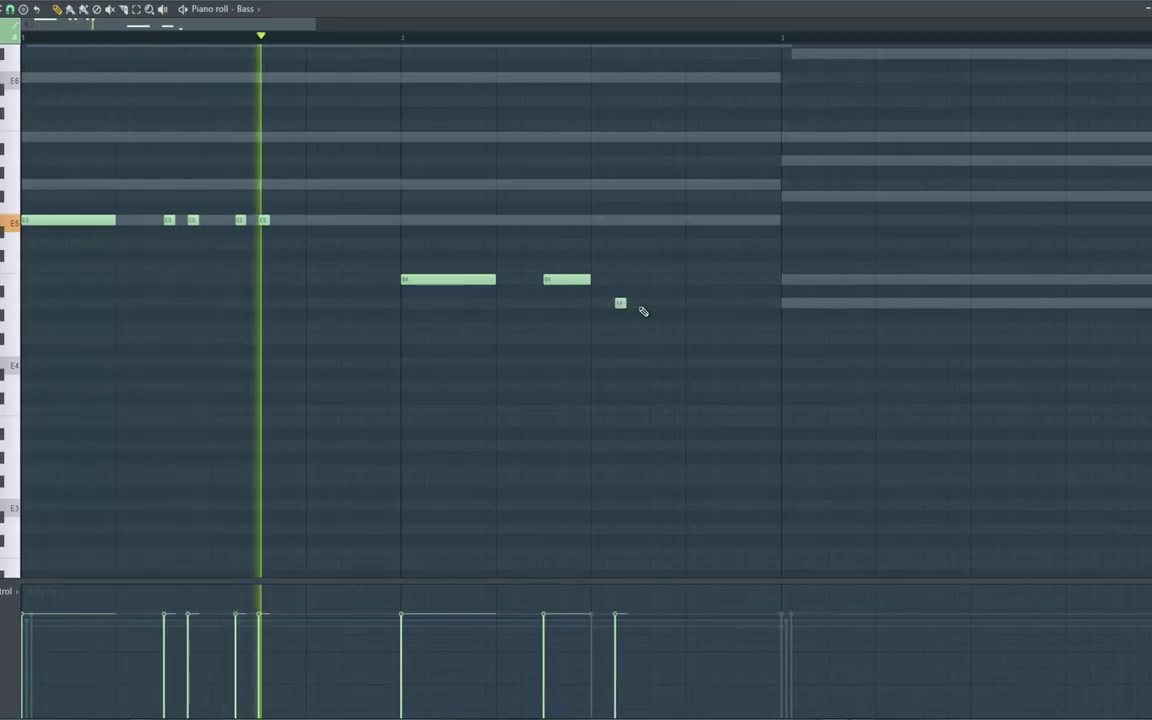
{"action": "left_click", "coordinate": [643, 304]}
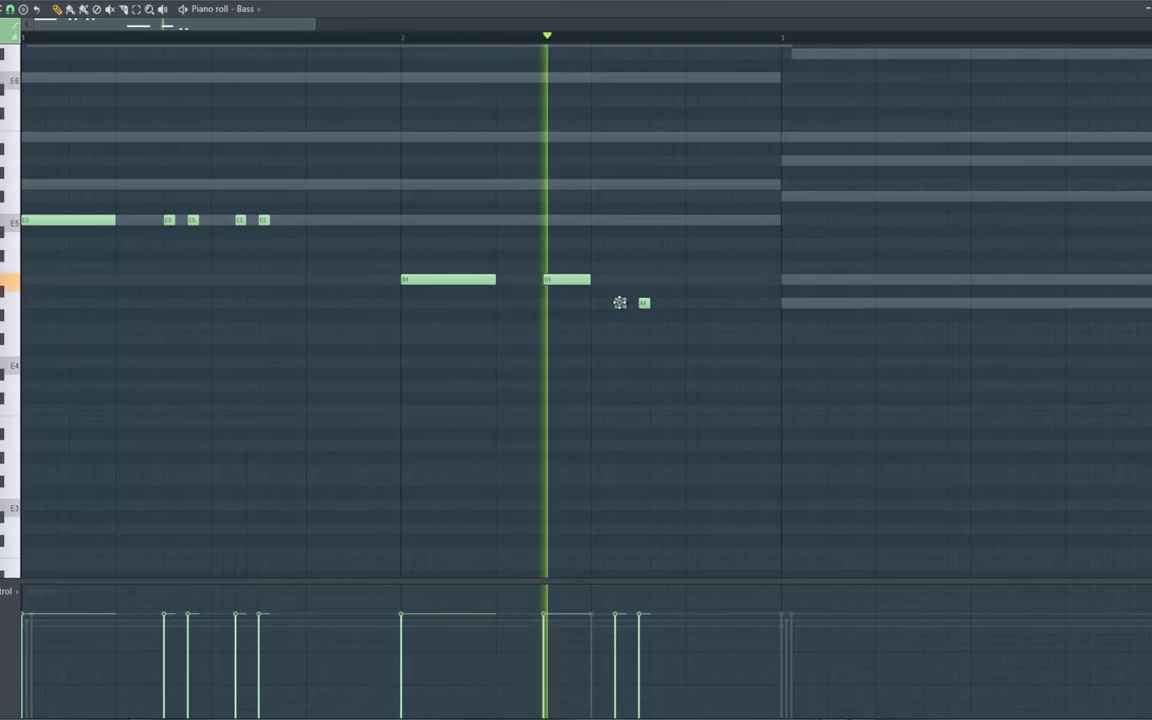
{"action": "key", "text": "space"}
Add a one-beat E4 note on beat 4 of bar 2 and a one-beat A4 note at the start of bar 3
{"action": "left_click", "coordinate": [688, 338]}
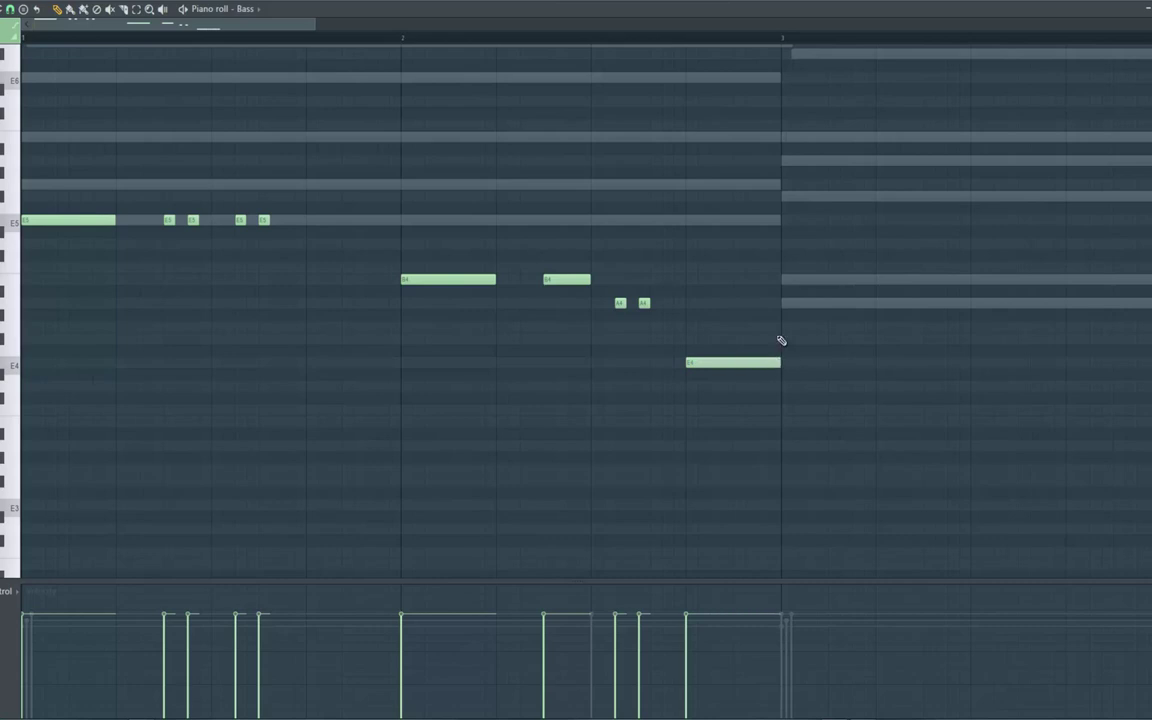
{"action": "left_click", "coordinate": [780, 301]}
{"action": "key", "text": "space"}
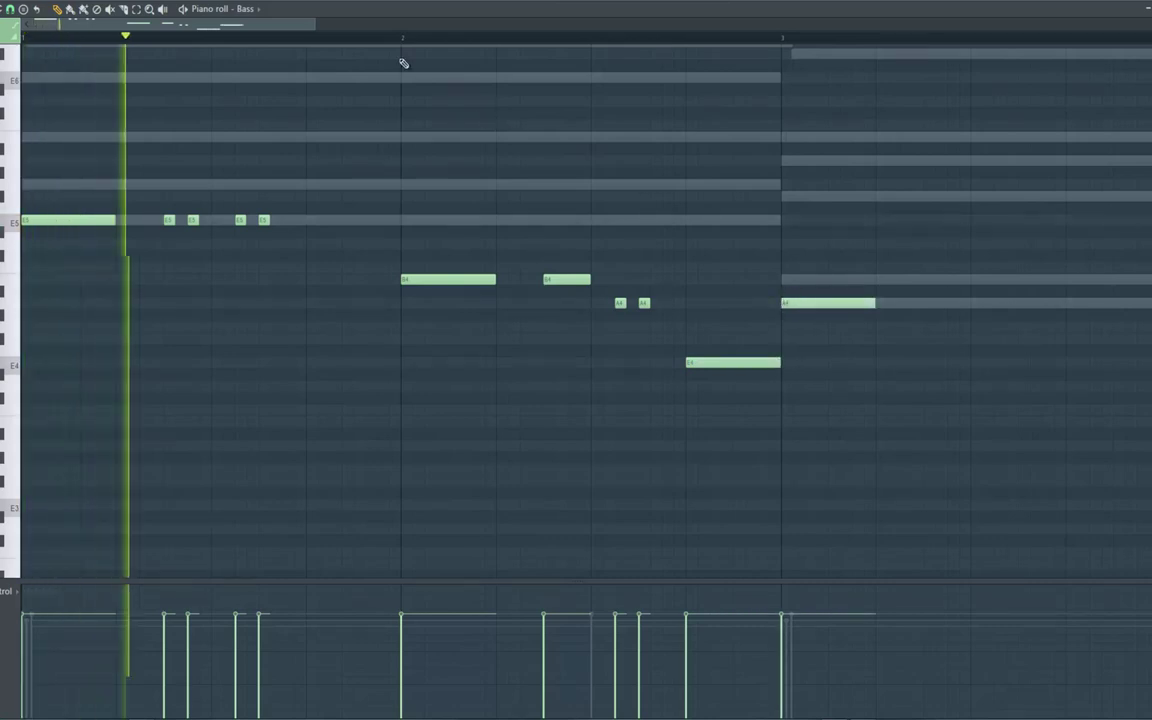
Save the project while the bass line plays back
{"action": "scroll", "coordinate": [288, 34], "scroll_direction": "down", "scroll_amount": 3}
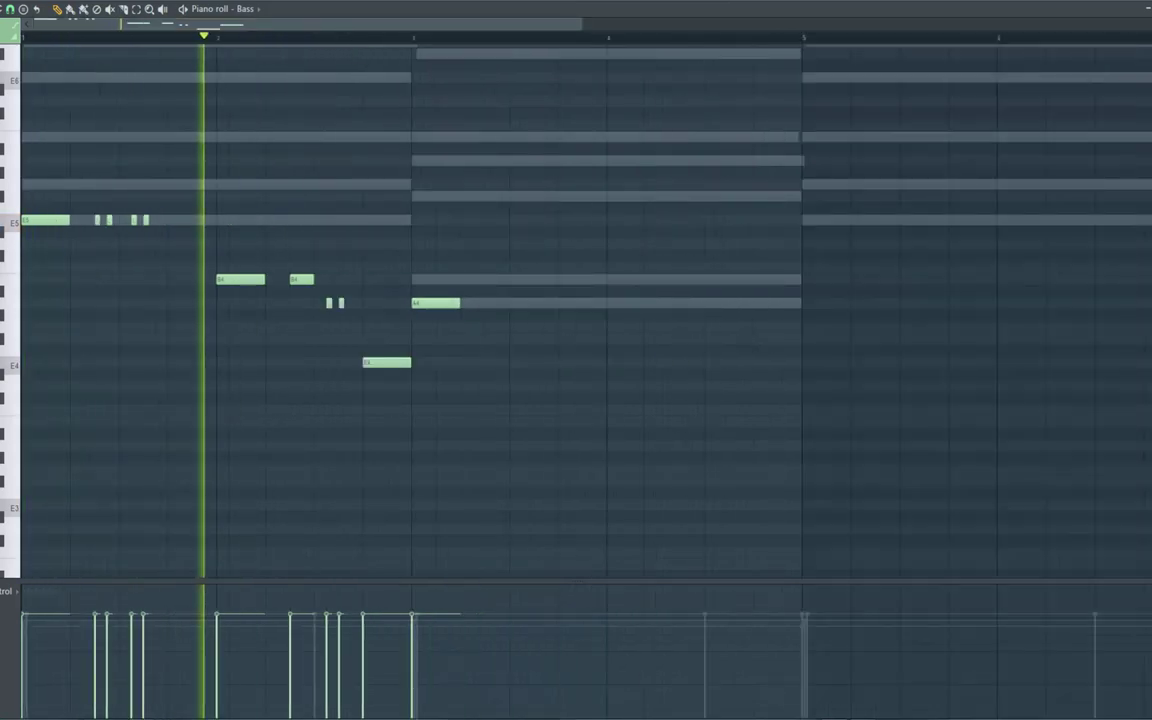
{"action": "left_click", "coordinate": [2, 2]}
{"action": "left_click", "coordinate": [4, 22]}
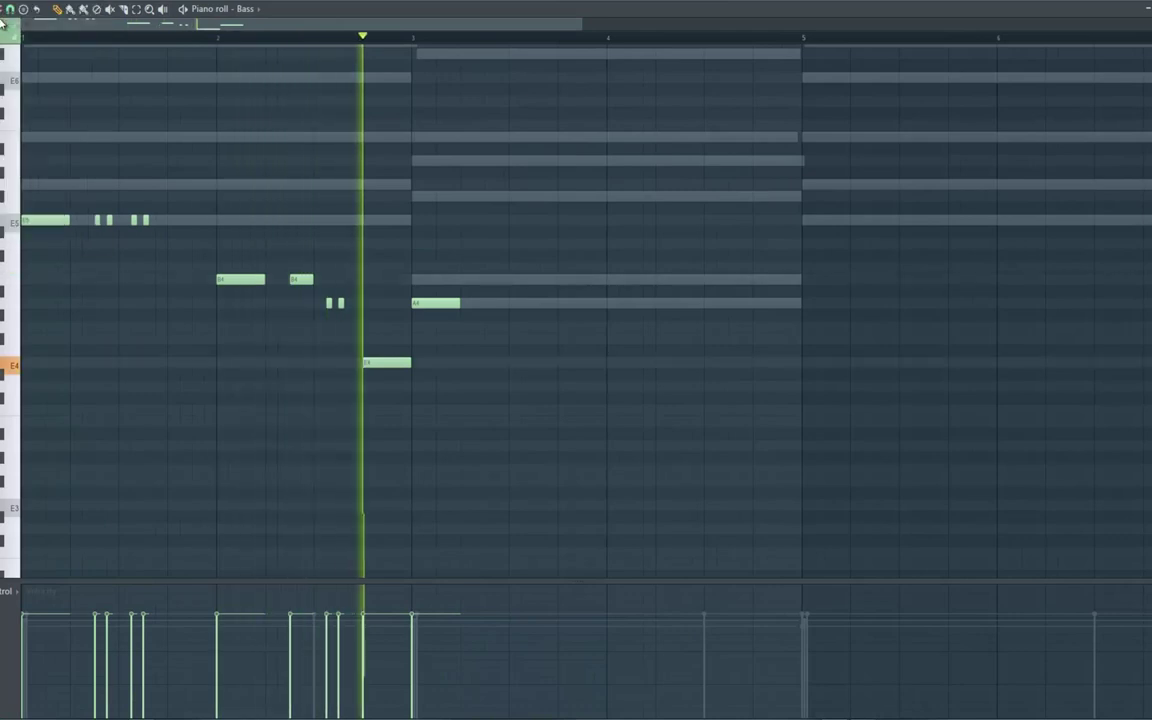
Add two short A4 notes in bar 3, then shorten the E4 note in bar 2 to half a beat and shift it slightly later
{"action": "key", "text": "space"}
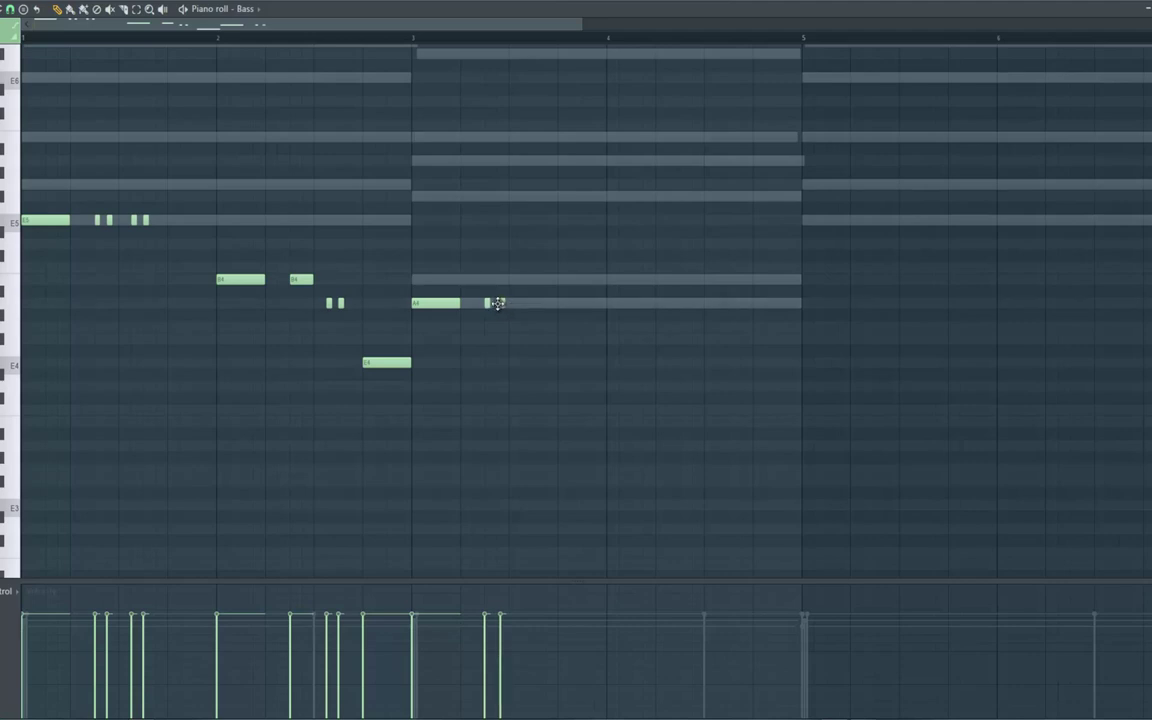
{"action": "key", "text": "space"}
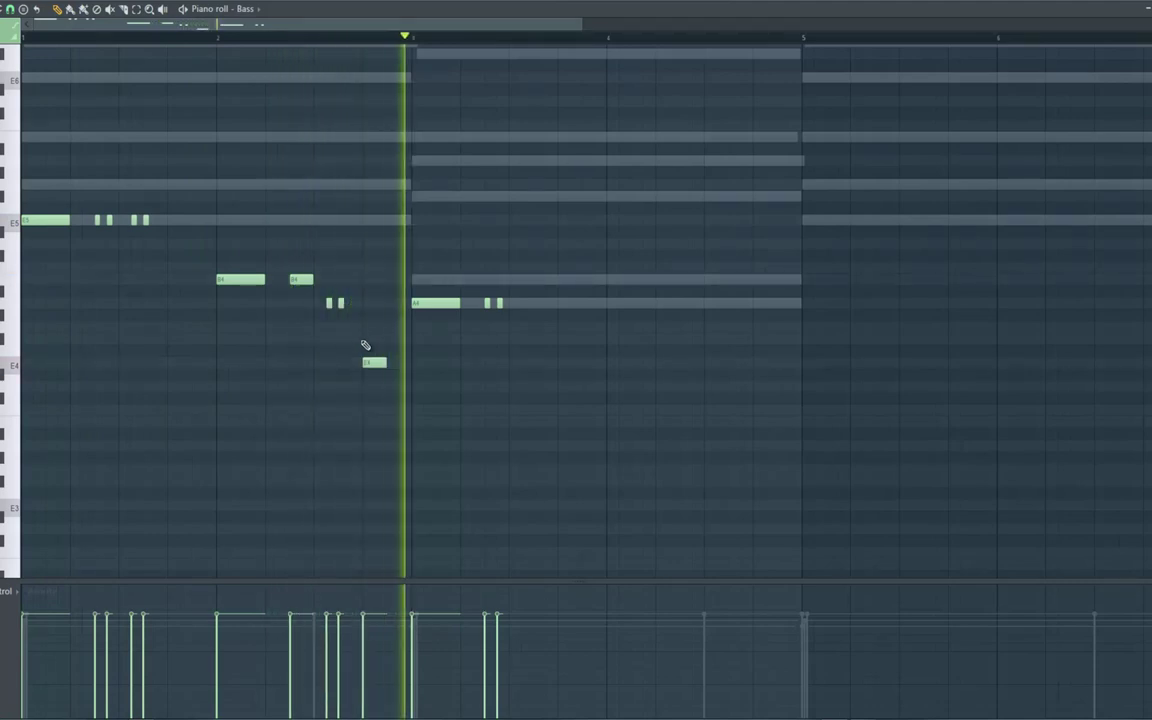
{"action": "key", "text": "space"}
{"action": "left_click_drag", "start_coordinate": [374, 362], "coordinate": [388, 362]}
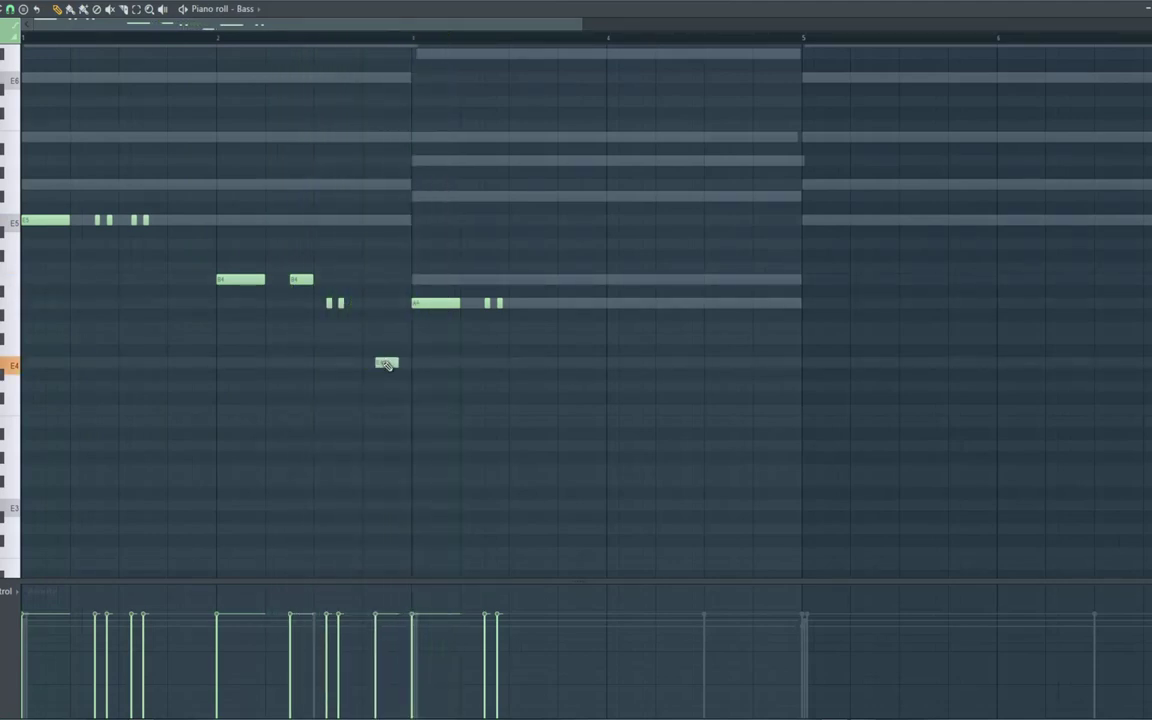
{"action": "key", "text": "space"}
Save the project again and add another short A4 note on the second half of beat 3 in bar 3
{"action": "left_click", "coordinate": [3, 3]}
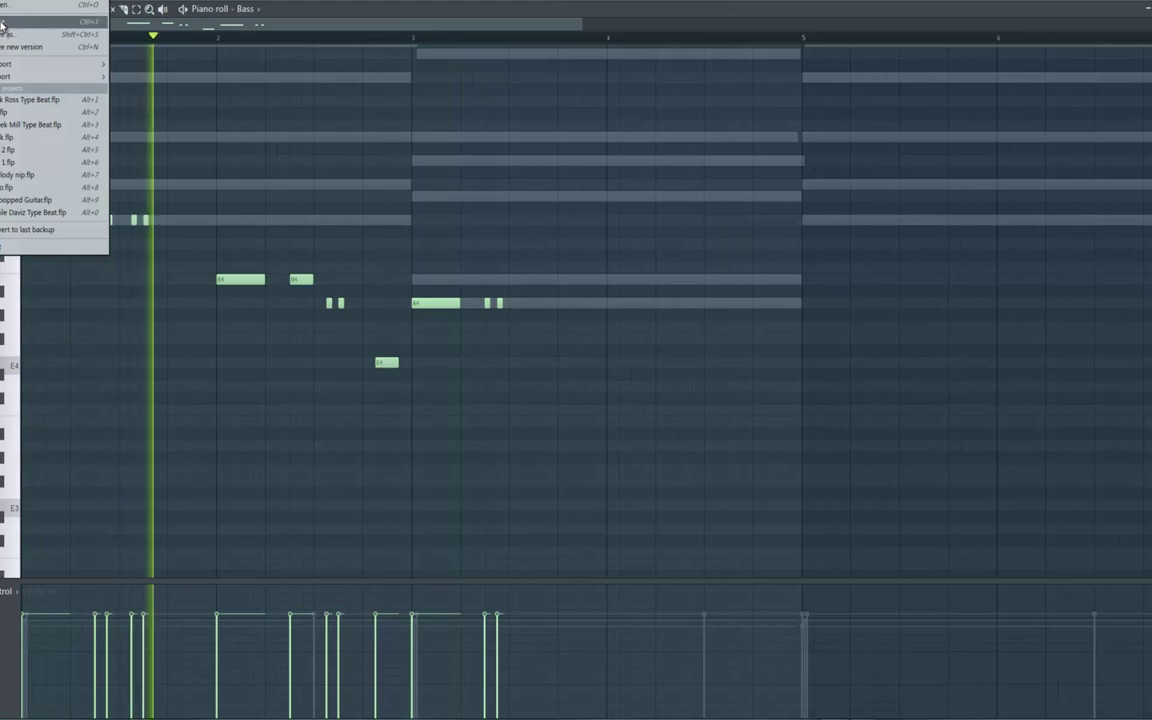
{"action": "left_click", "coordinate": [3, 22]}
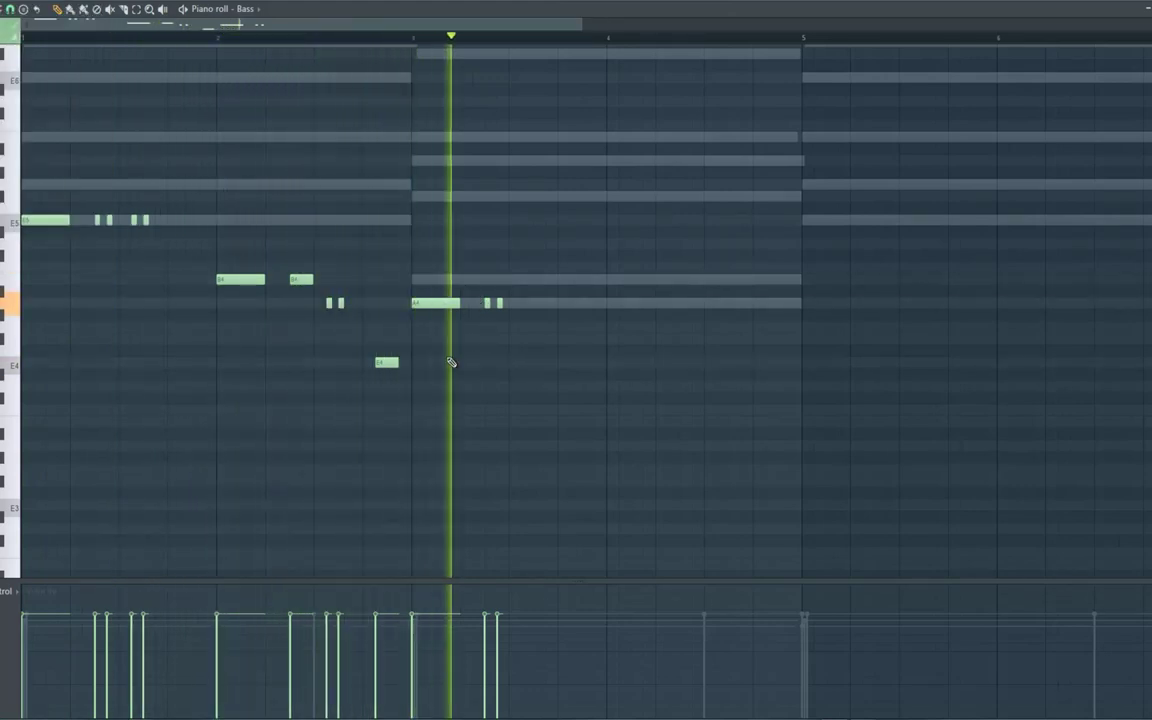
{"action": "key", "text": "space"}
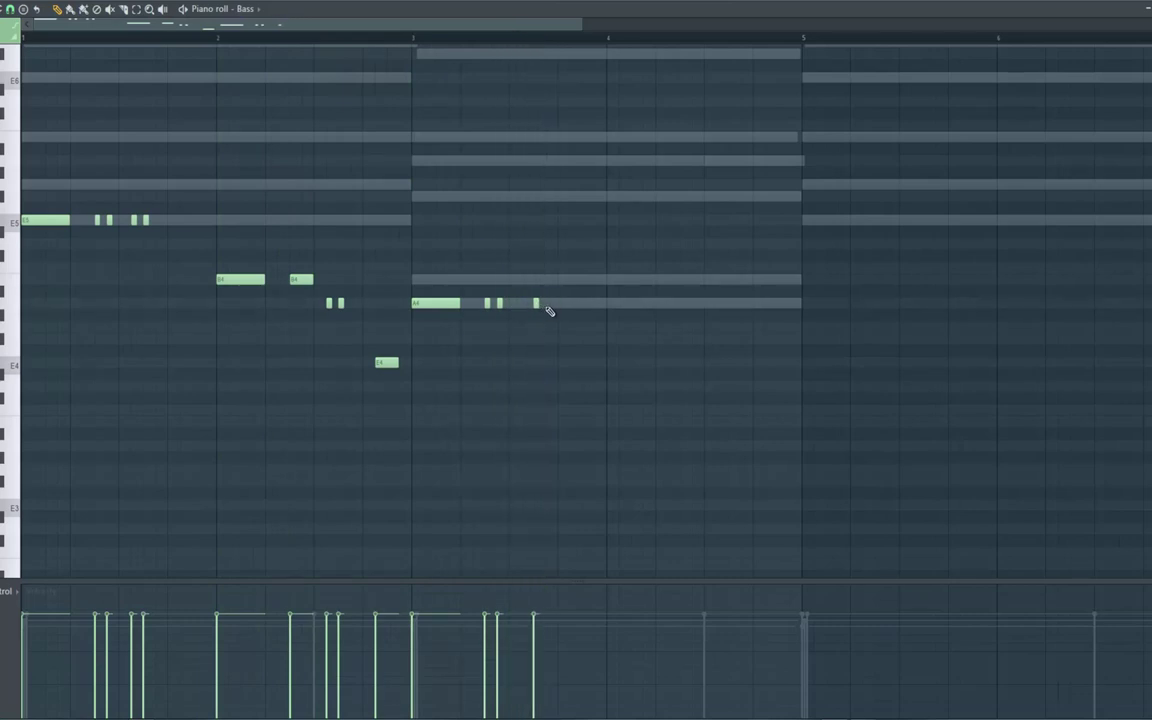
Add one more short A4 note at the end of beat 3 in bar 3 and save the project during playback
{"action": "key", "text": "space"}
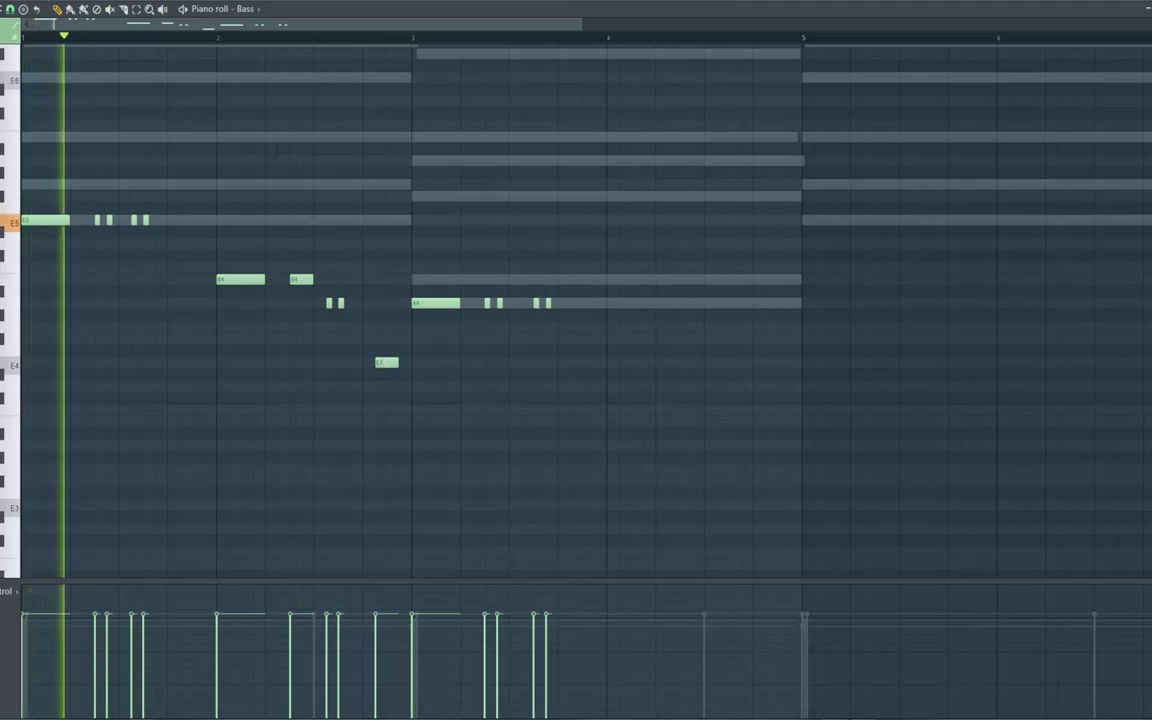
{"action": "left_click", "coordinate": [0, 0]}
{"action": "left_click", "coordinate": [2, 23]}
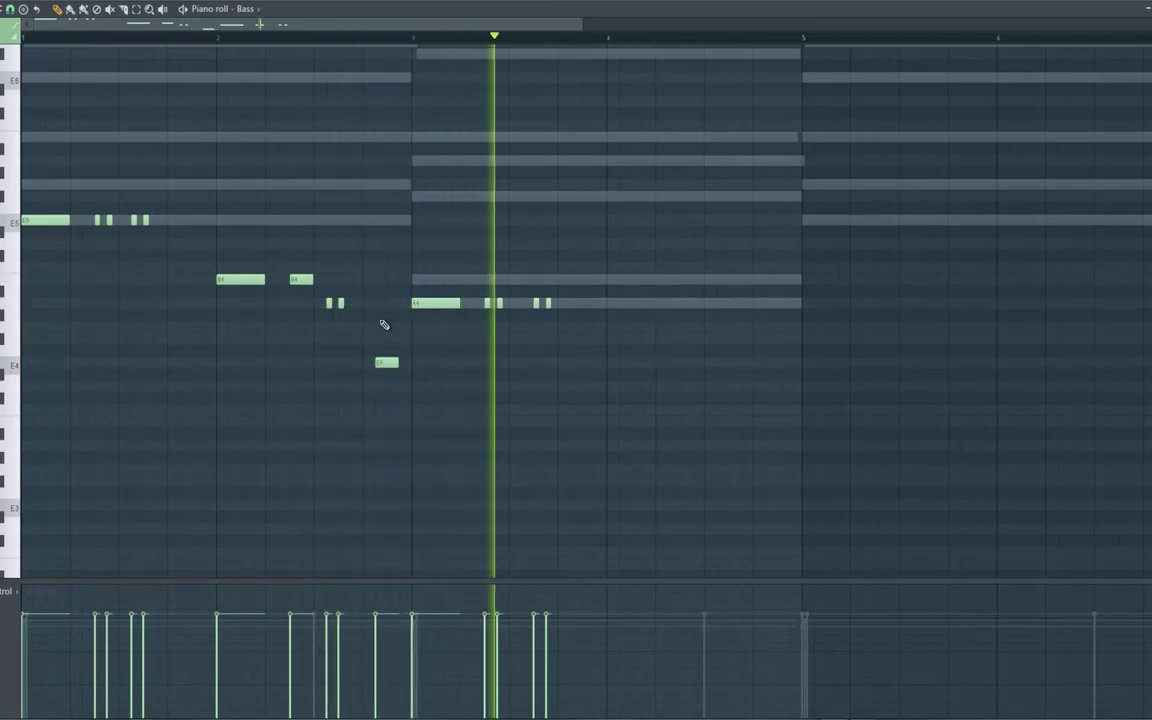
{"action": "key", "text": "space"}
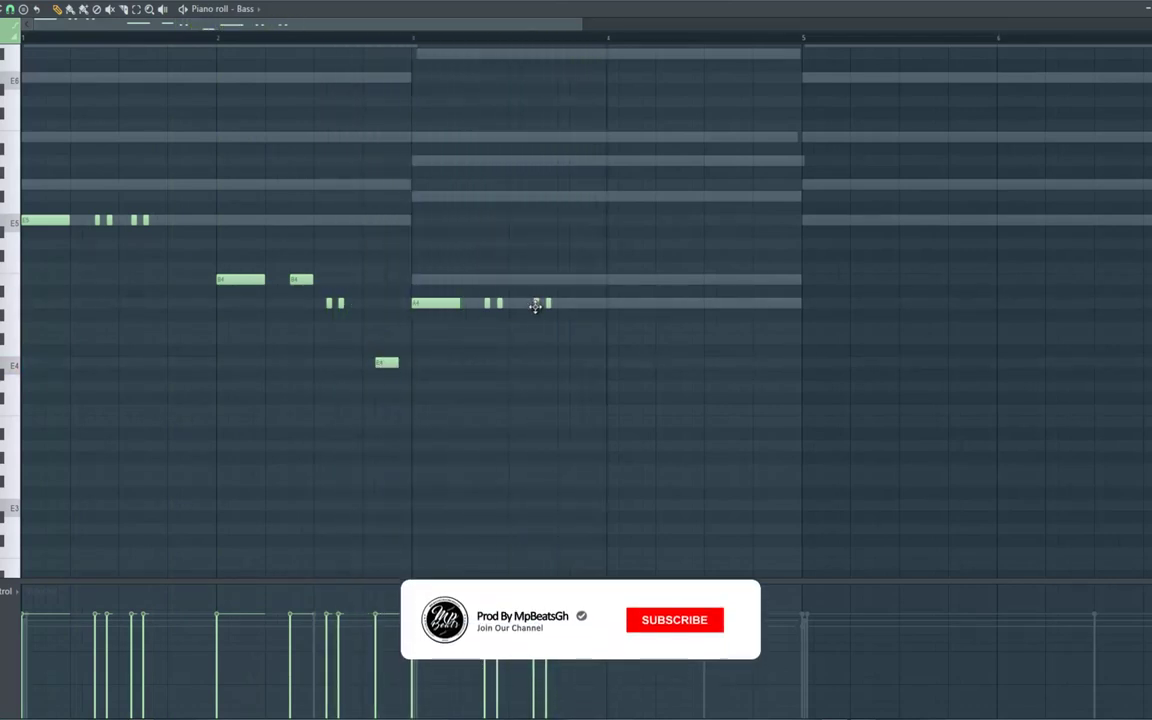
Add a short A4 note just before the last pair in bar 3, delete the final one, and play the bass line
{"action": "left_click_drag", "start_coordinate": [536, 304], "coordinate": [525, 304]}
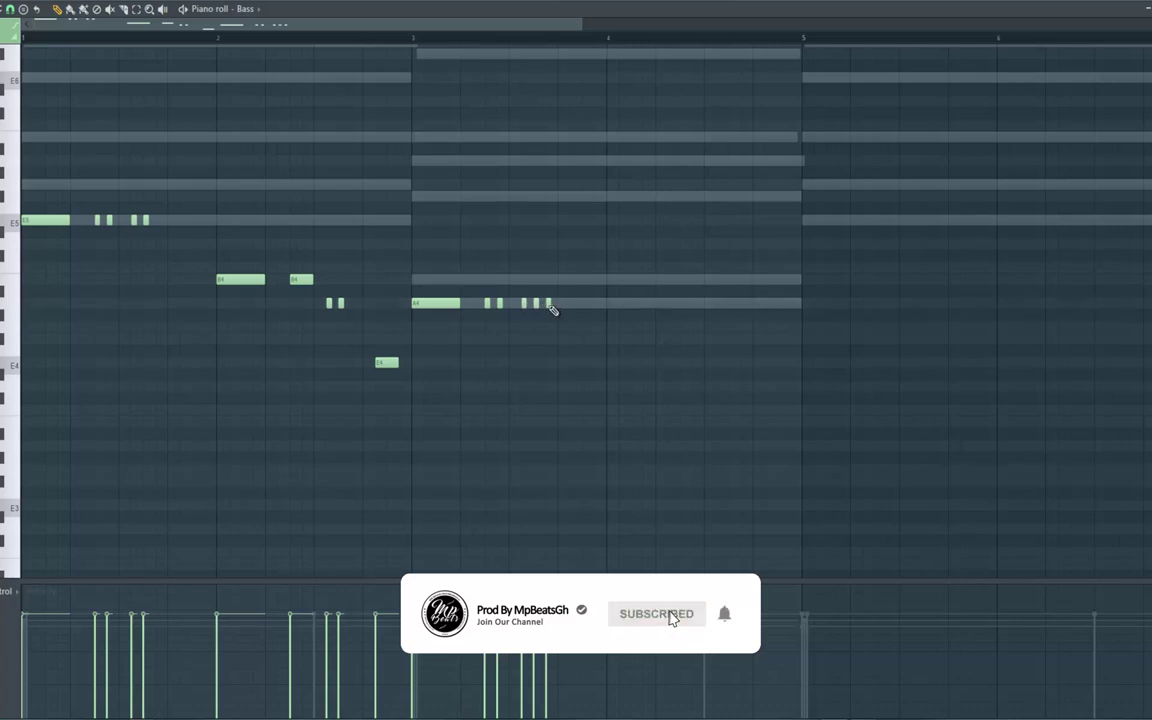
{"action": "right_click", "coordinate": [549, 304]}
{"action": "key", "text": "space"}
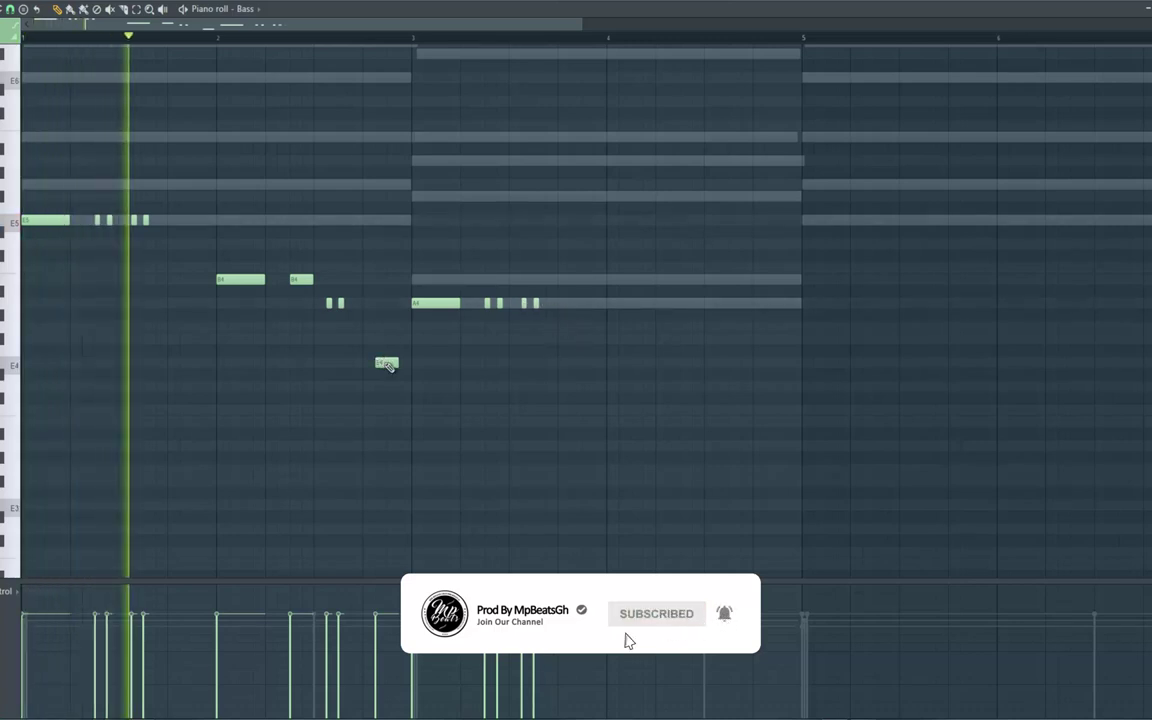
Add a half-beat B4 note on the second half of beat 4 in bar 3 and a quarter-beat D5 note at that position in bar 1
{"action": "left_click", "coordinate": [590, 280]}
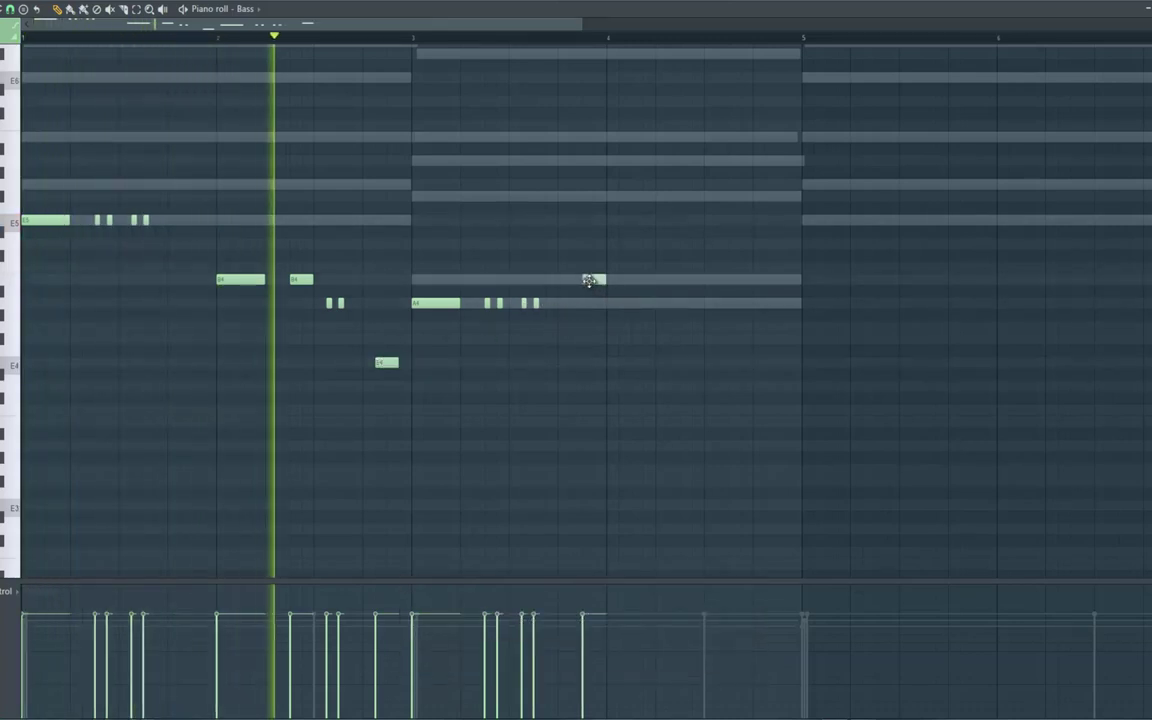
{"action": "left_click_drag", "start_coordinate": [590, 280], "coordinate": [583, 277]}
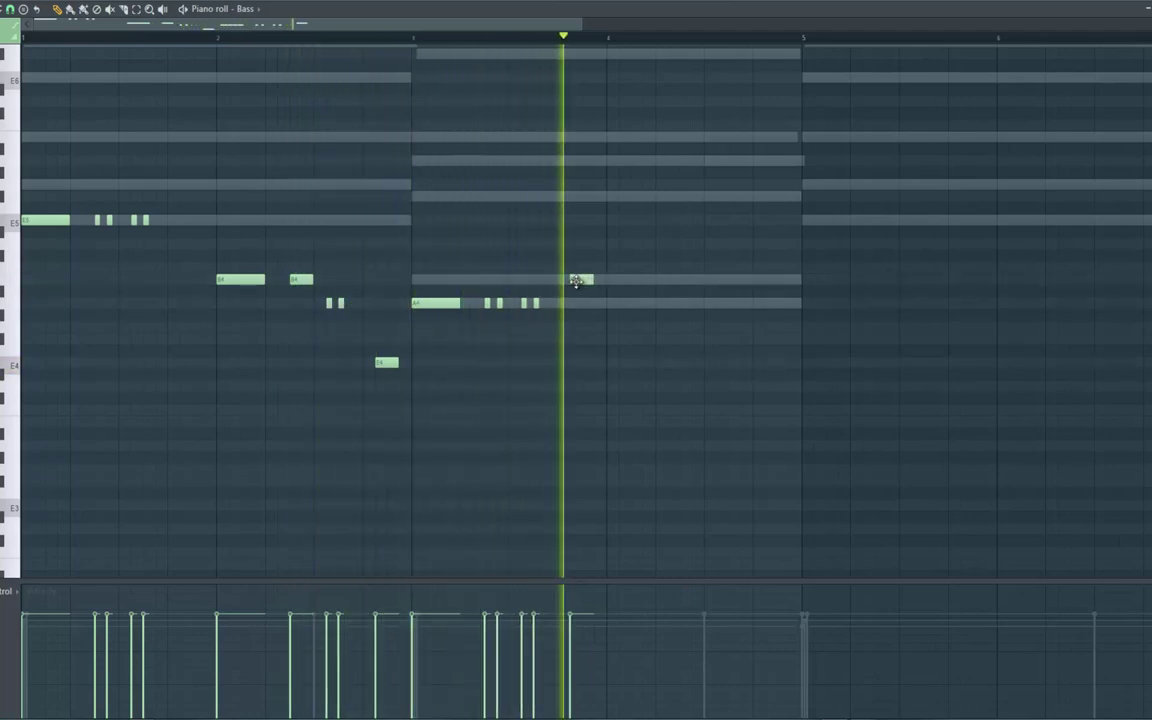
{"action": "left_click_drag", "start_coordinate": [576, 281], "coordinate": [590, 280]}
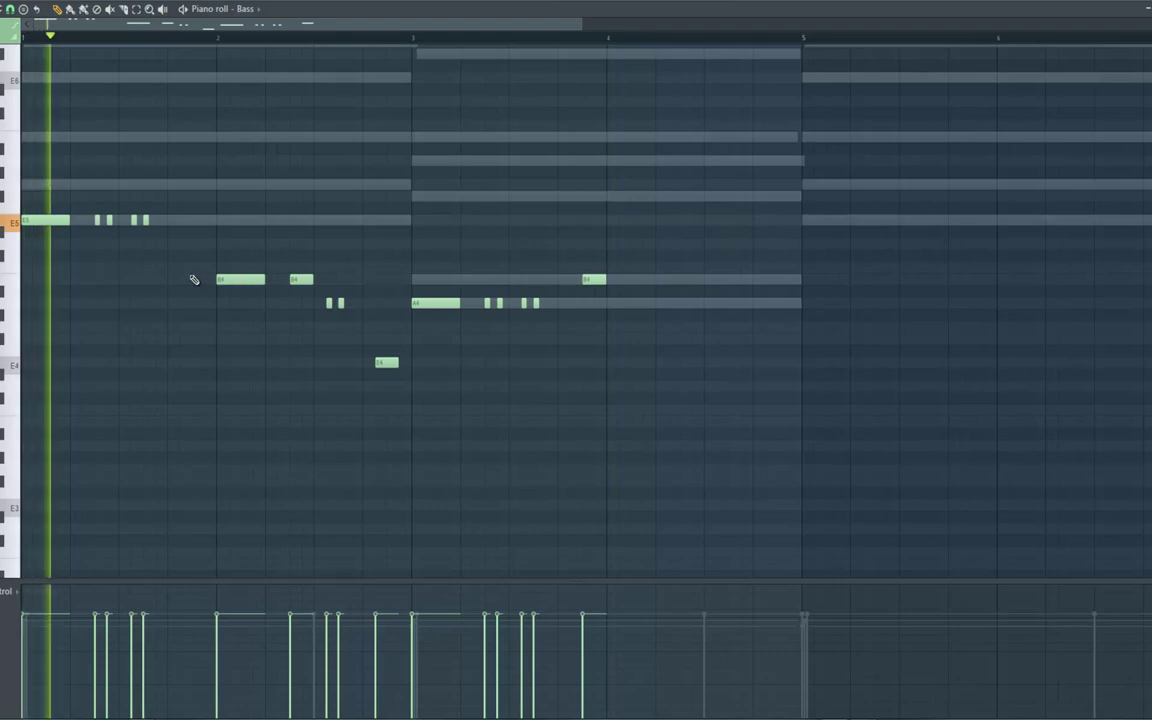
{"action": "left_click", "coordinate": [194, 245]}
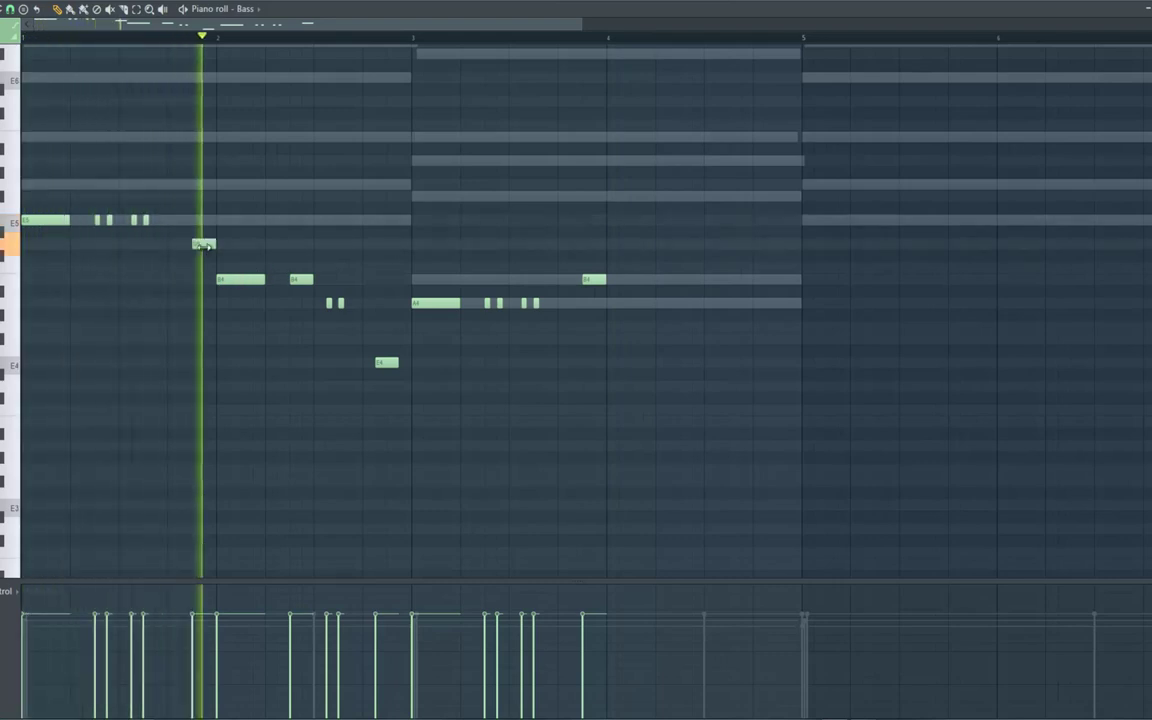
{"action": "left_click_drag", "start_coordinate": [214, 246], "coordinate": [206, 247]}
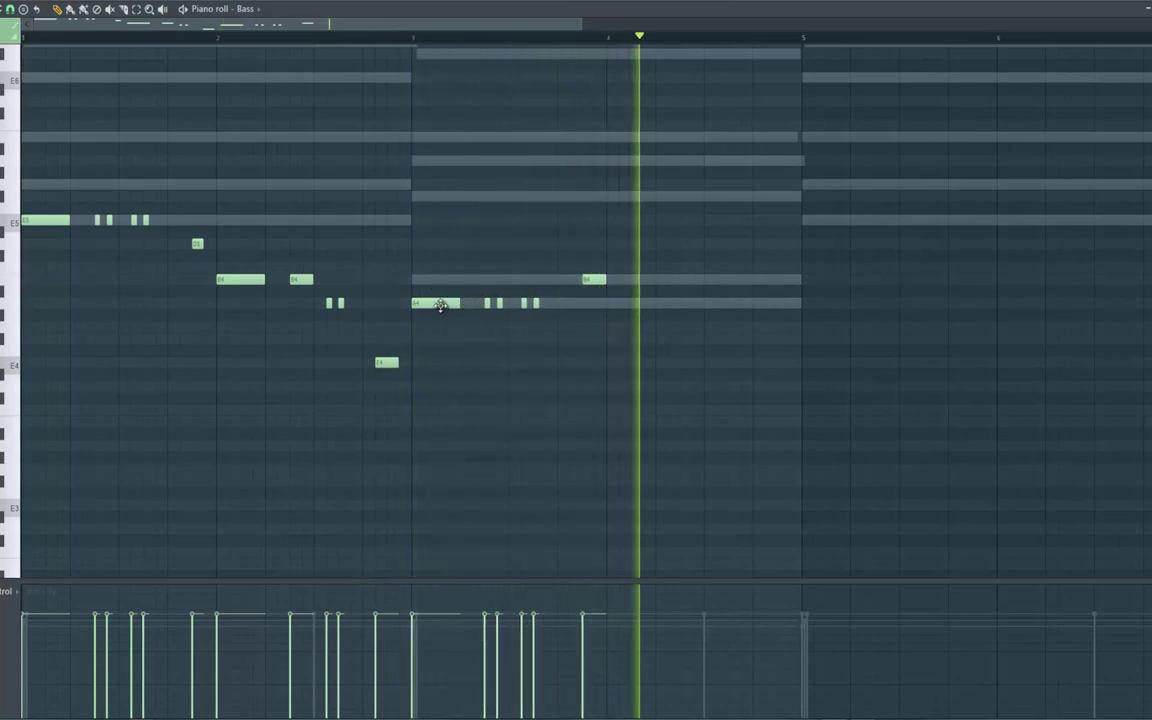
Add a one-beat A4 note at the start of bar 4 and save the project during playback
{"action": "key", "text": "space"}
{"action": "key", "text": "space"}
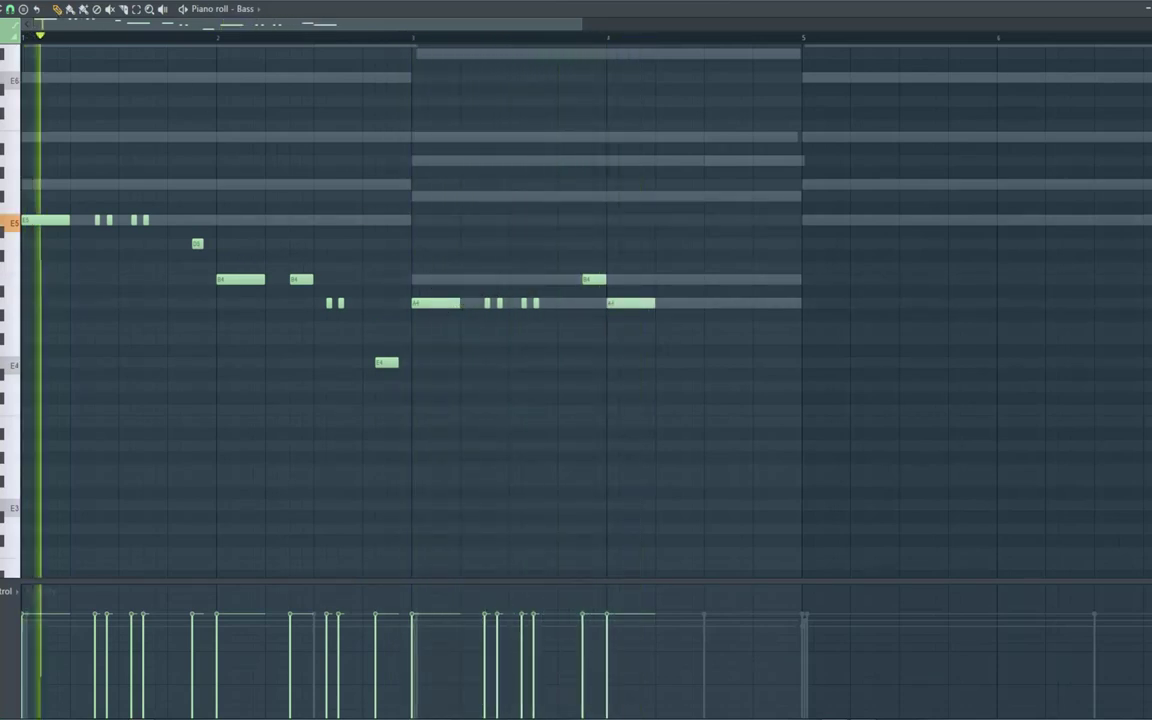
{"action": "left_click", "coordinate": [1, 1]}
{"action": "left_click", "coordinate": [3, 22]}
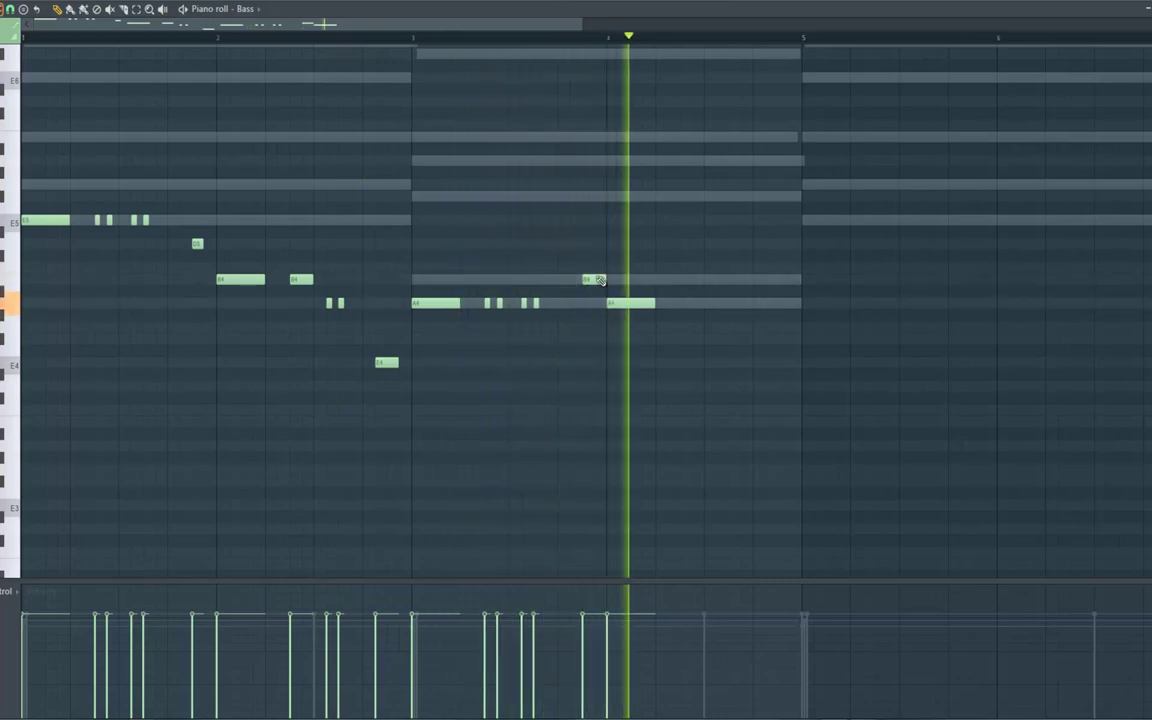
{"action": "key", "text": "space"}
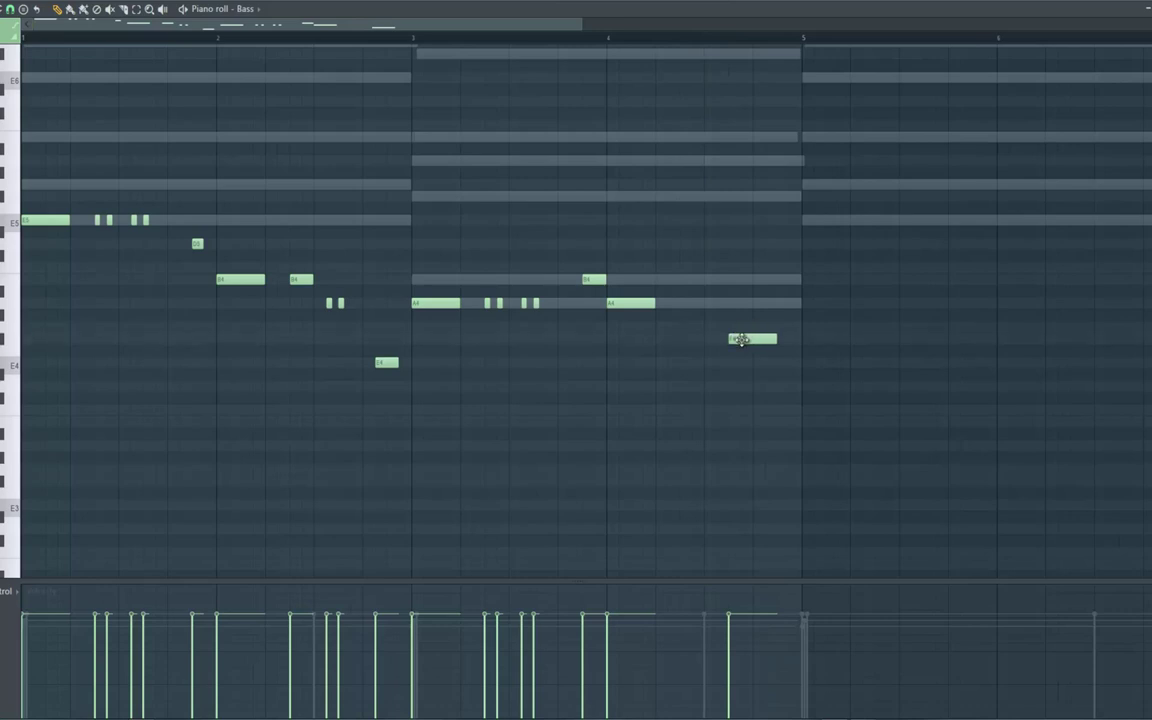
Place a one-beat F#4 note on the second half of beat 3 in bar 4 and play that section
{"action": "left_click_drag", "start_coordinate": [744, 329], "coordinate": [743, 324]}
{"action": "left_click", "coordinate": [574, 45]}
{"action": "key", "text": "space"}
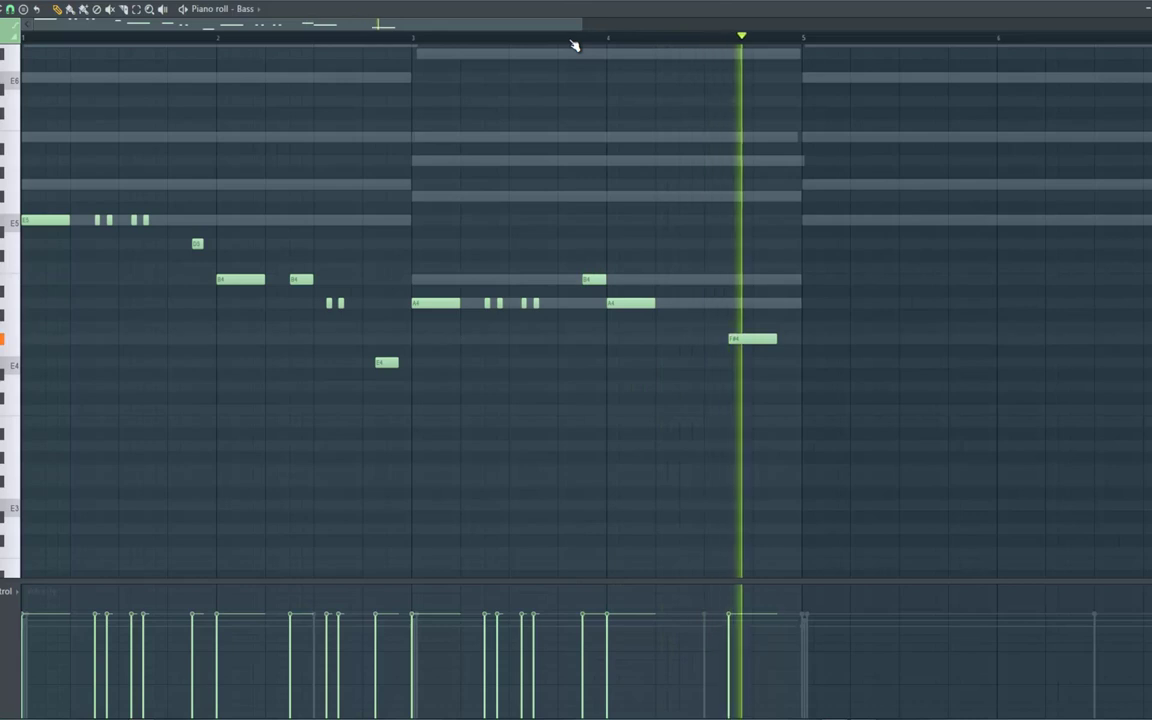
Shorten the F#4 note to half a beat and follow it with E4 and D4 notes, deleting the extra E4 at the bar's end
{"action": "key", "text": "space"}
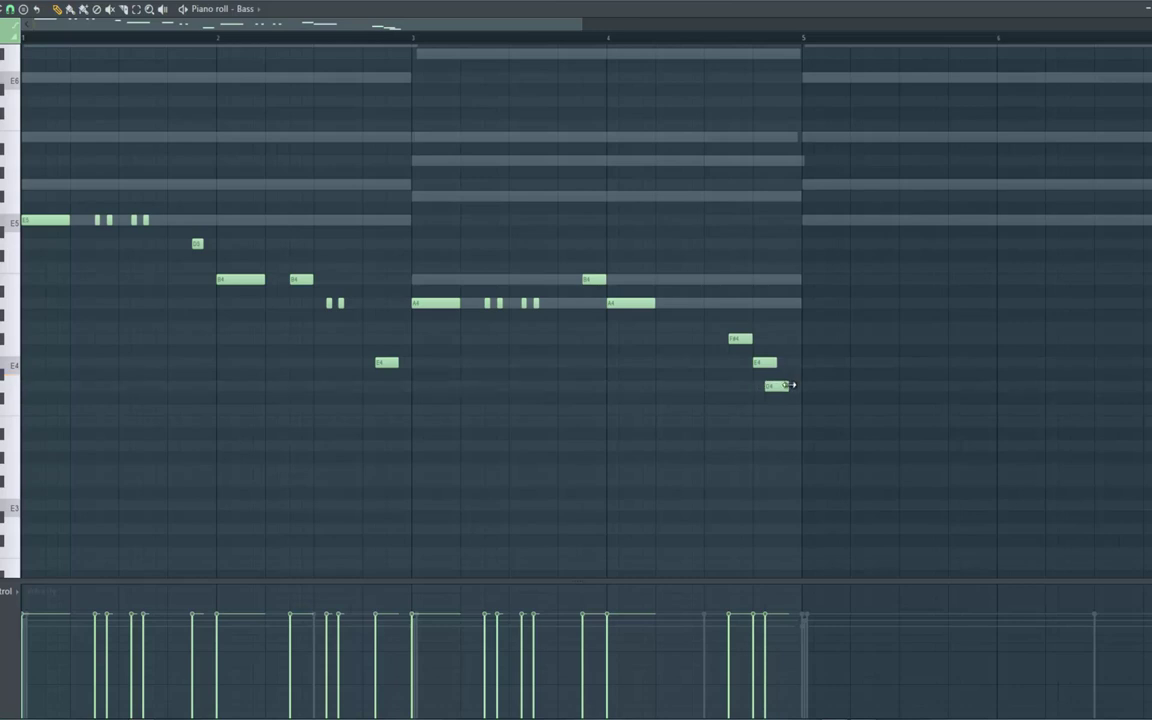
{"action": "key", "text": "space"}
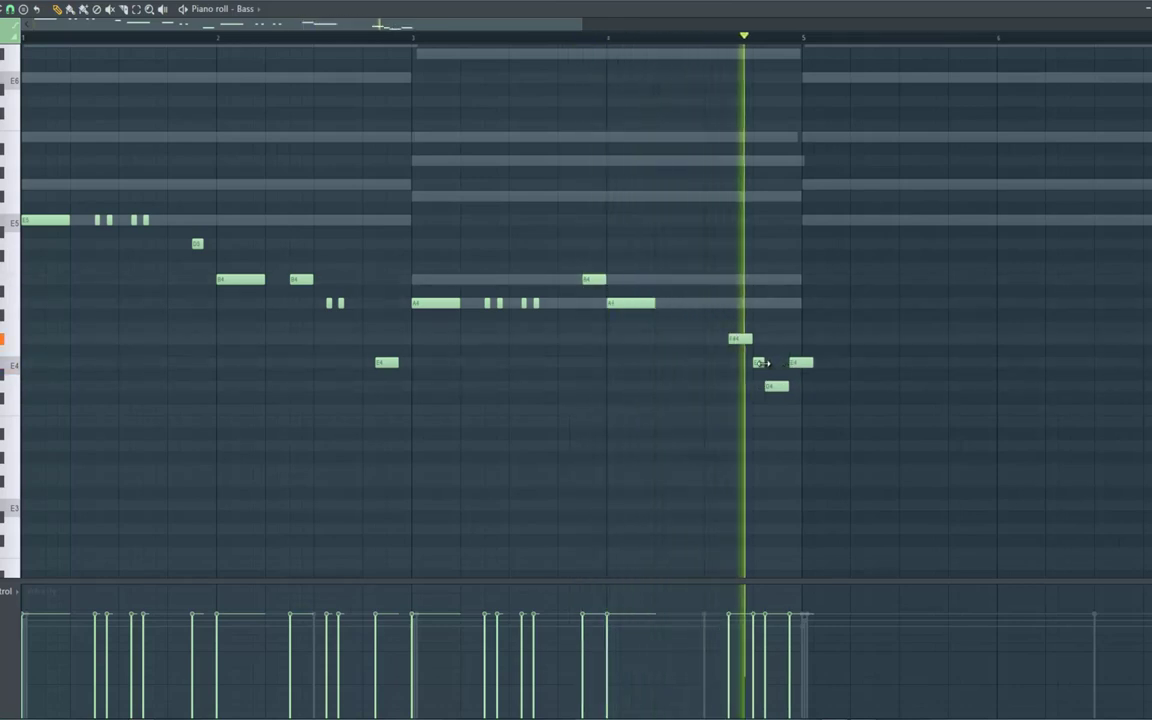
{"action": "right_click", "coordinate": [801, 362]}
{"action": "key", "text": "space"}
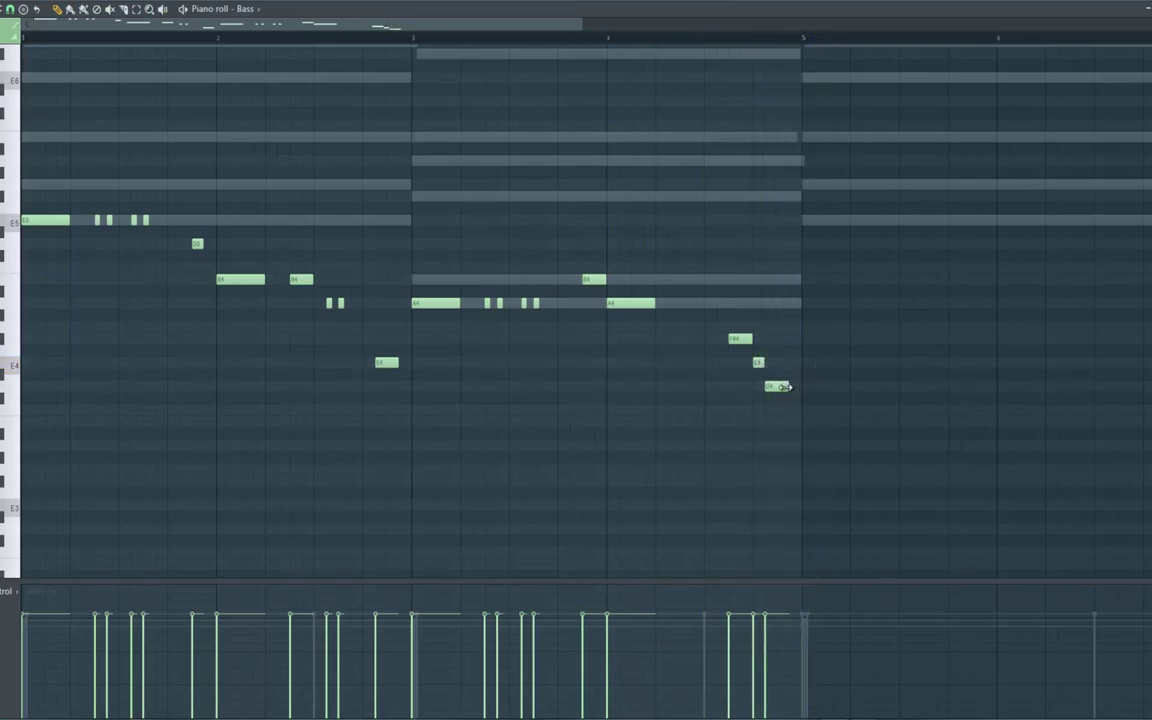
Shorten the D4 note and continue the descending run at the end of bar 4 with quarter-beat B3 and A3 notes
{"action": "left_click", "coordinate": [780, 409]}
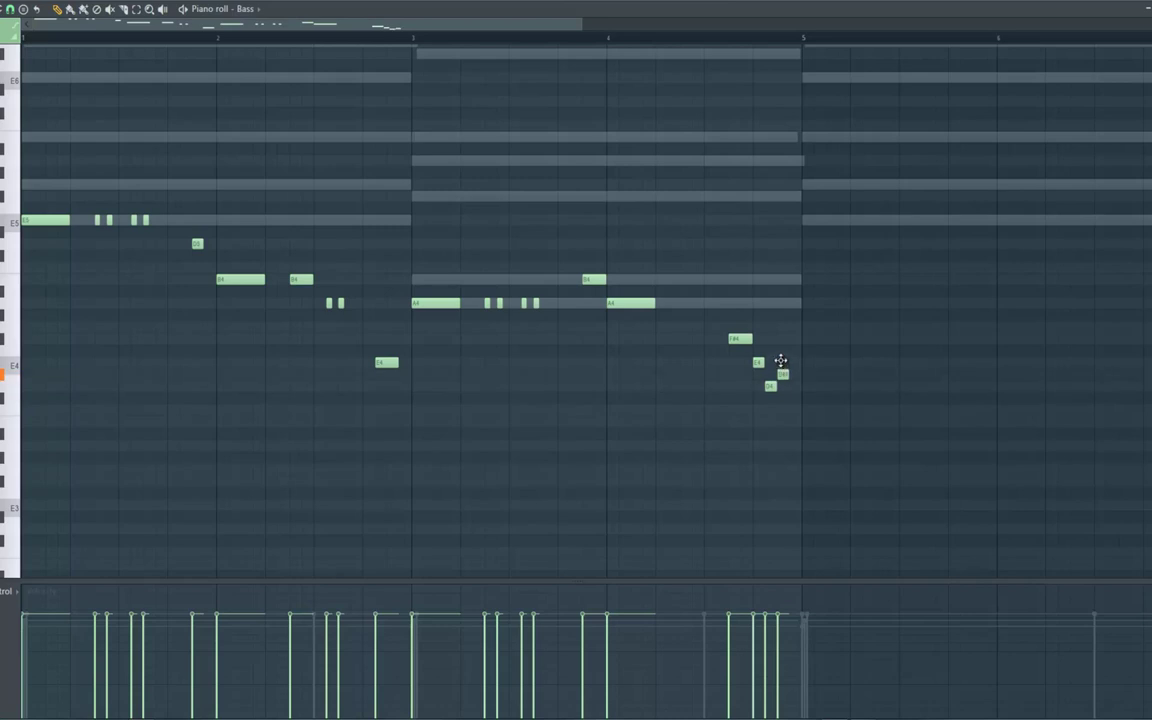
{"action": "left_click_drag", "start_coordinate": [781, 390], "coordinate": [782, 416]}
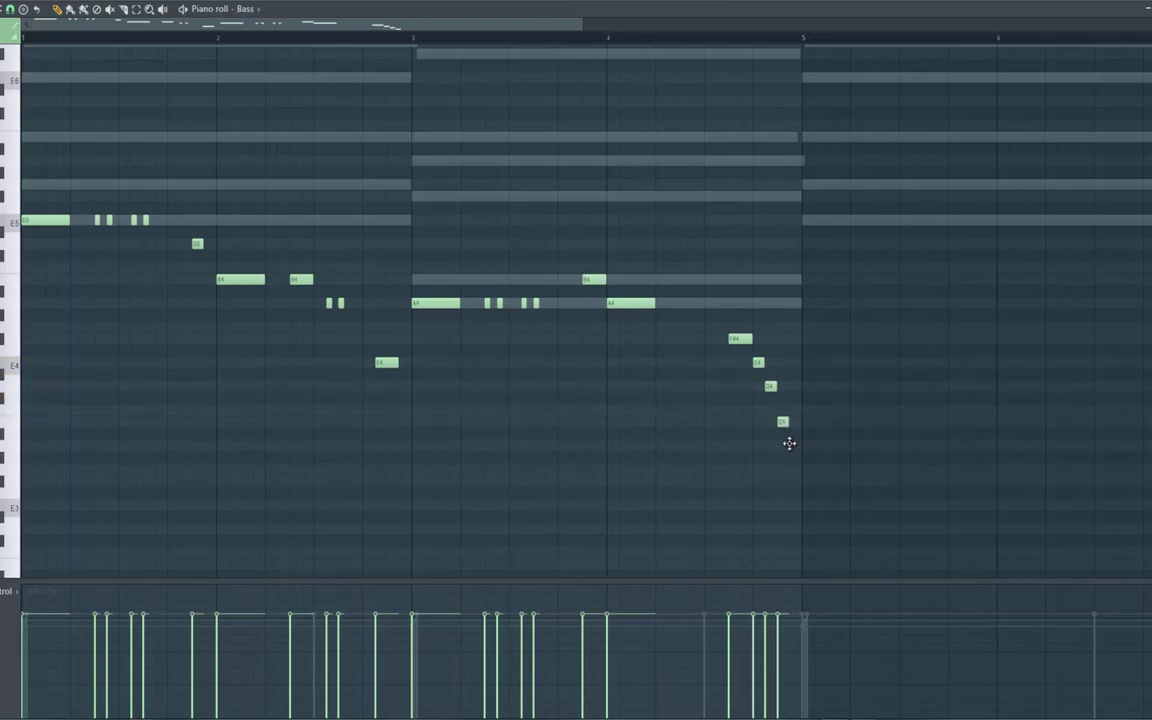
{"action": "left_click", "coordinate": [789, 443]}
{"action": "key", "text": "space"}
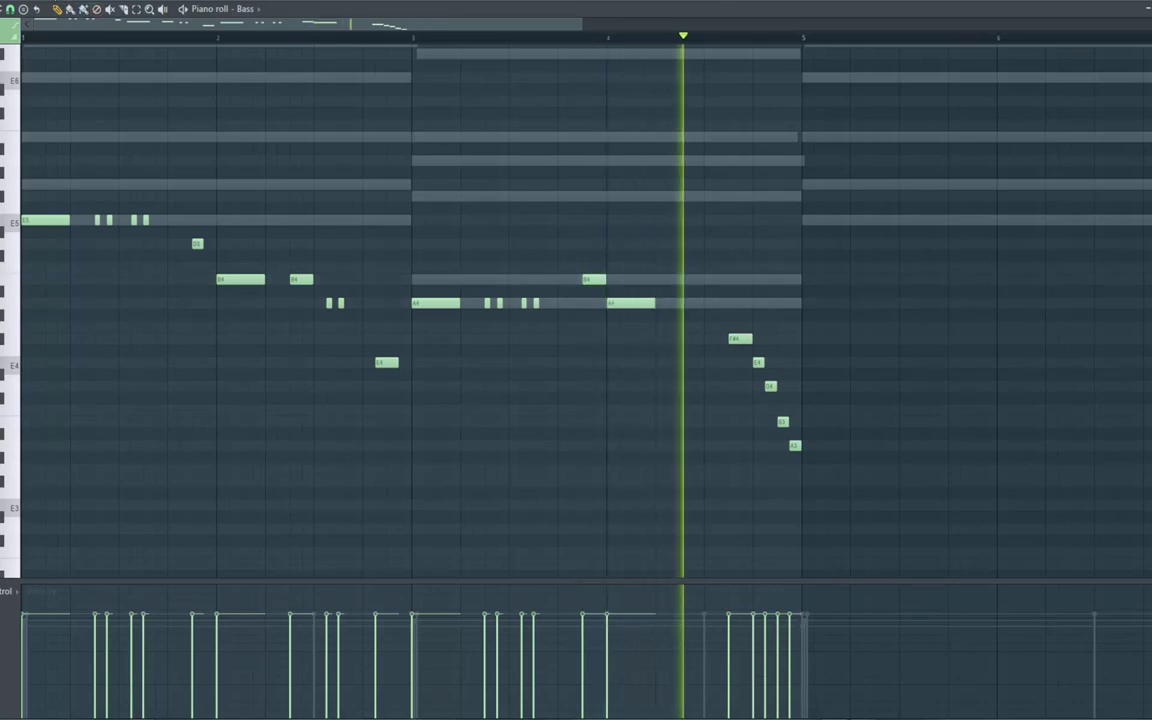
Save the project and duplicate the four-bar bass pattern so it repeats from bar 5
{"action": "left_click", "coordinate": [8, 2]}
{"action": "left_click", "coordinate": [12, 2]}
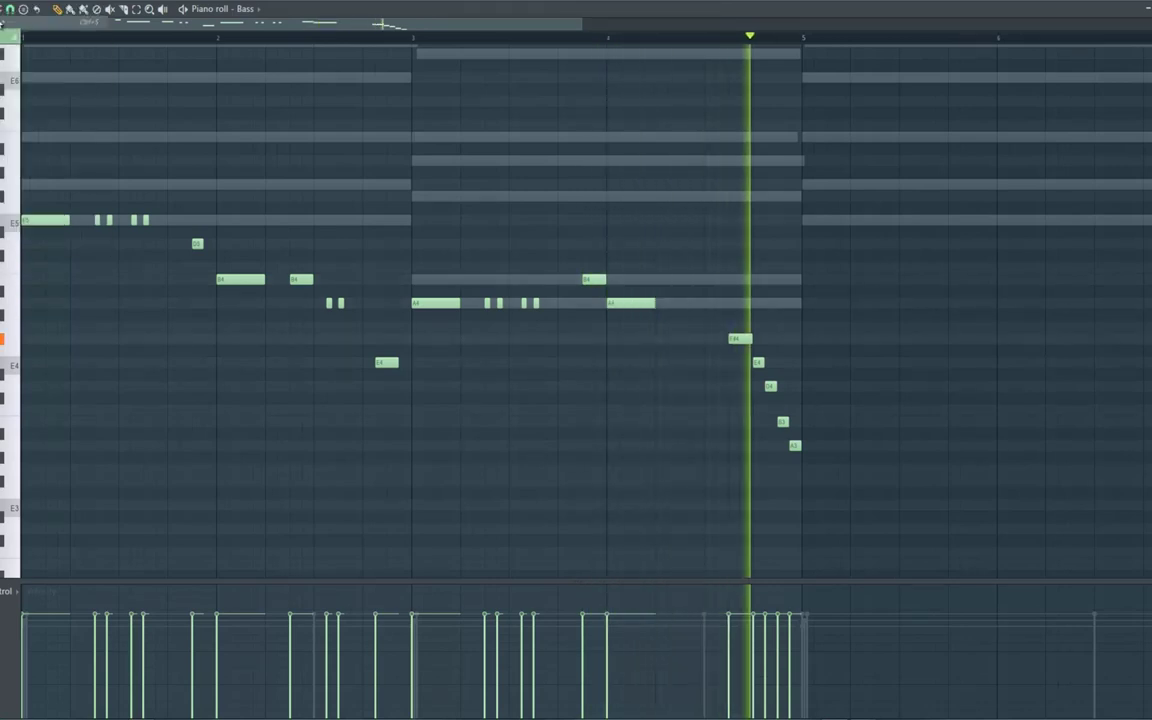
{"action": "left_click", "coordinate": [136, 11]}
{"action": "key", "text": "space"}
{"action": "left_click_drag", "start_coordinate": [22, 170], "coordinate": [24, 531]}
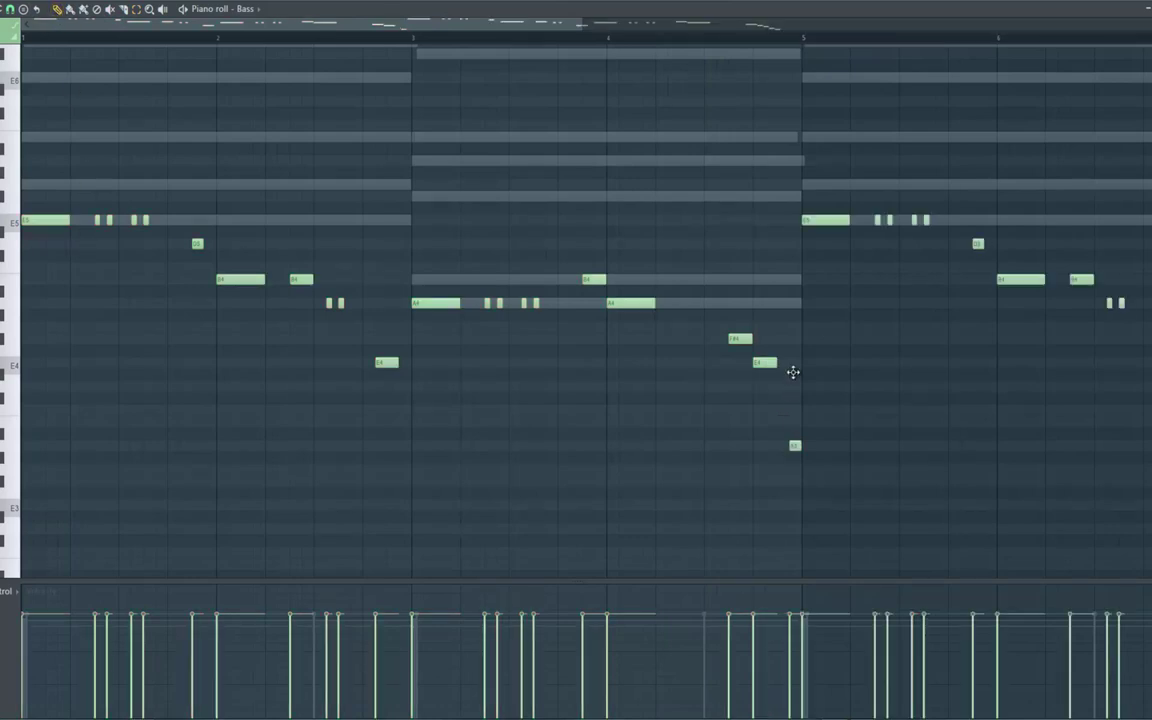
Raise the last note of bar 4 to B4 and save the project while the bass line plays
{"action": "left_click_drag", "start_coordinate": [794, 444], "coordinate": [792, 299]}
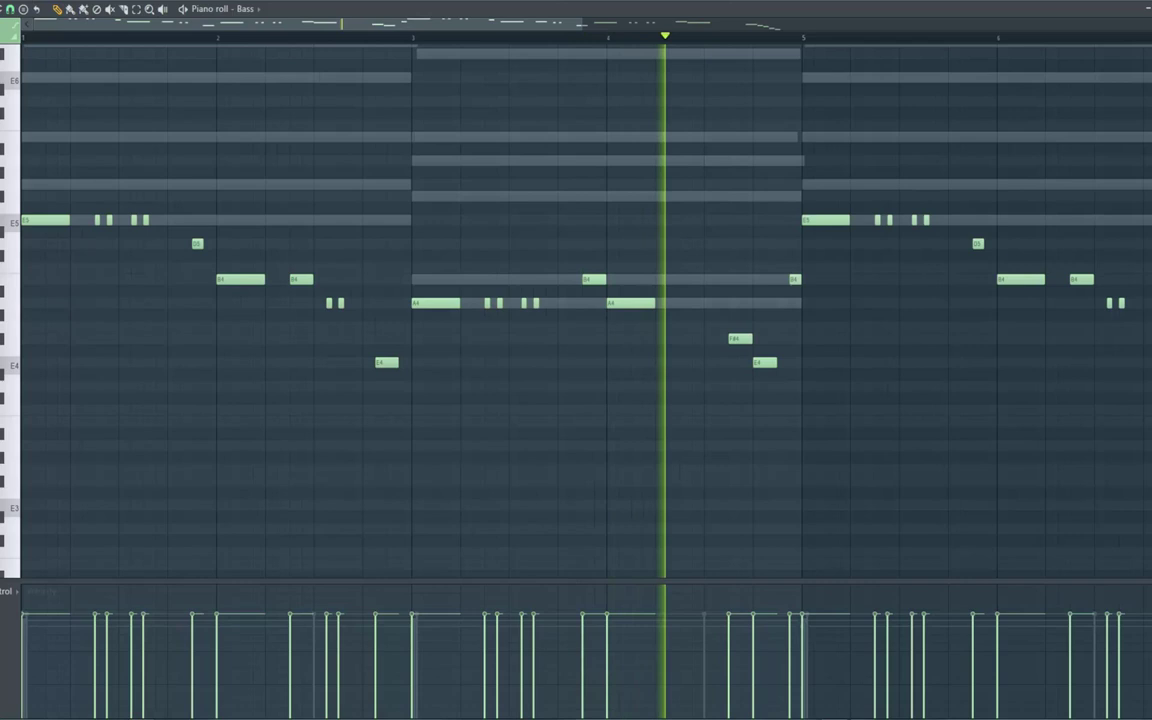
{"action": "left_click", "coordinate": [4, 2]}
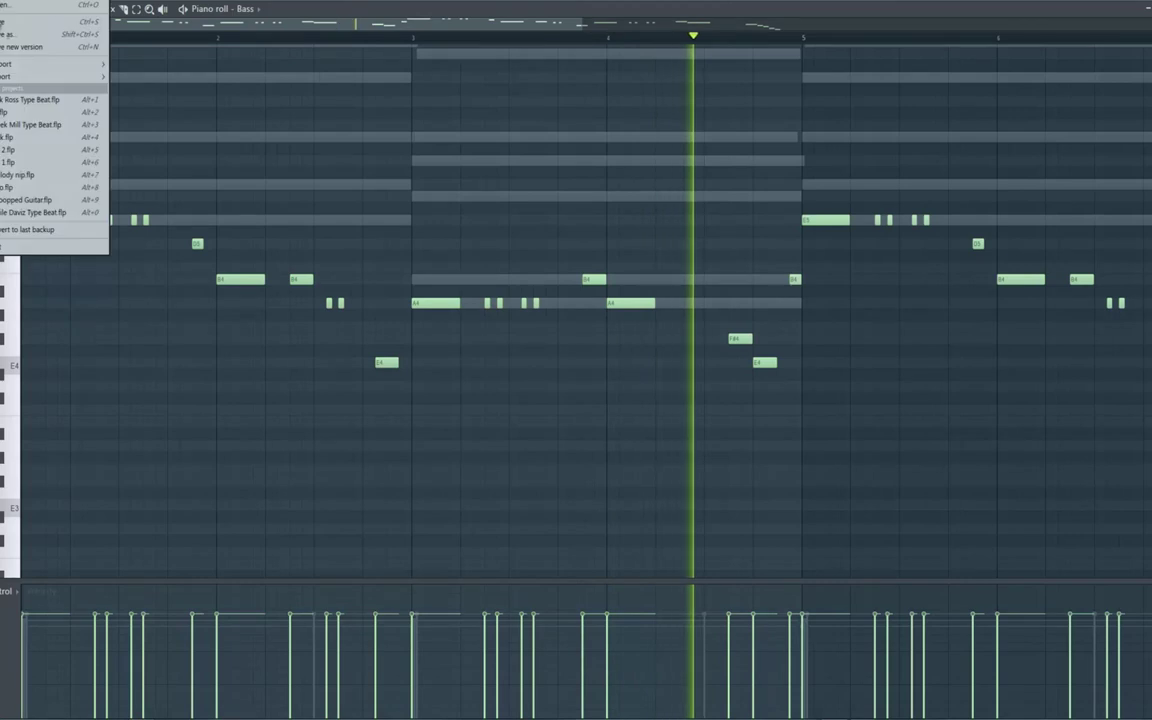
{"action": "left_click", "coordinate": [40, 21]}
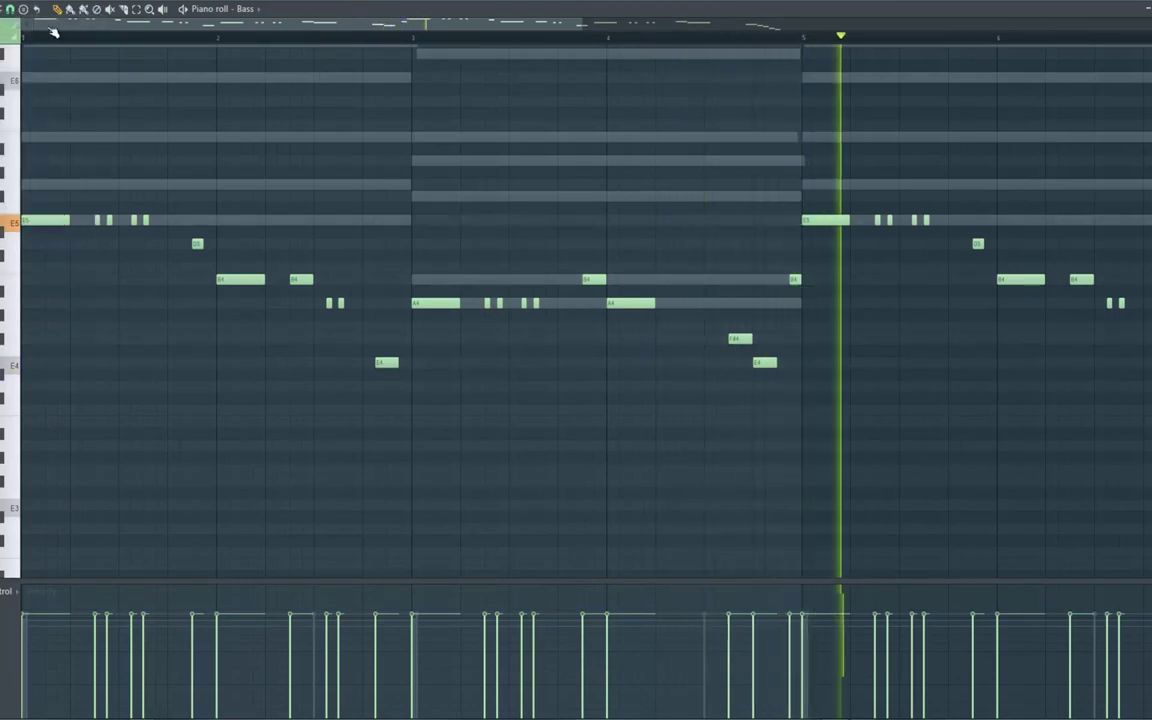
Select all the bass notes and transpose them down one octave
{"action": "left_click", "coordinate": [136, 10]}
{"action": "left_click_drag", "start_coordinate": [3, 150], "coordinate": [3, 470]}
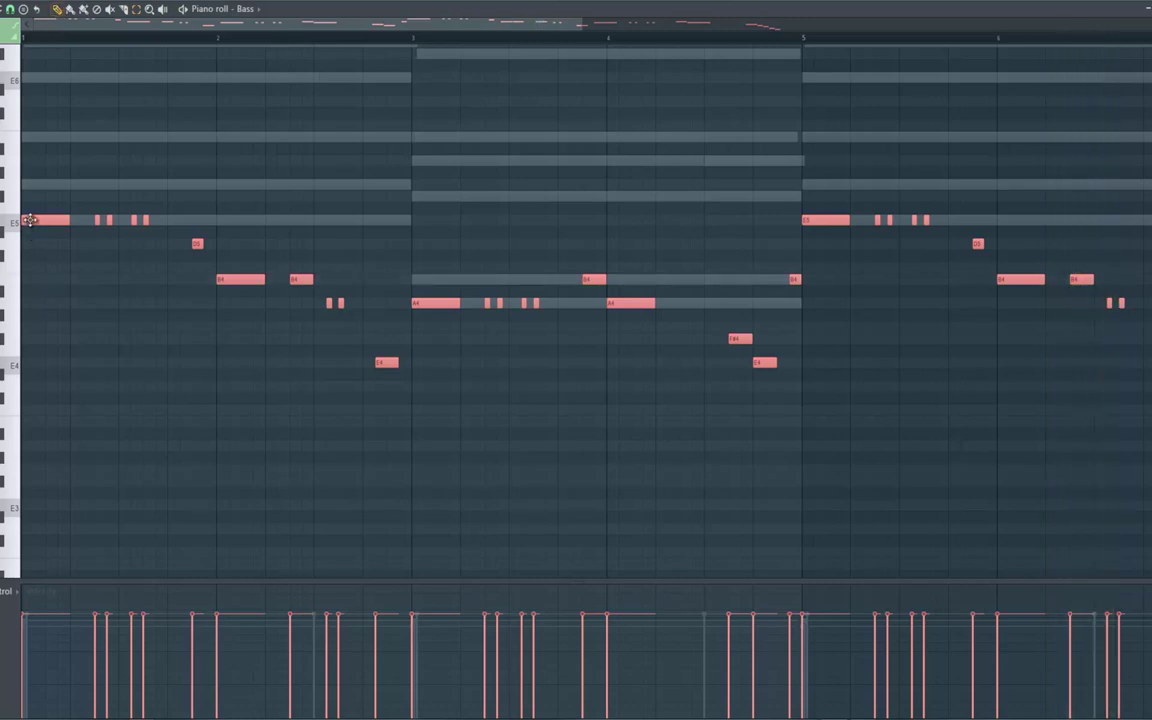
{"action": "key", "text": "ctrl+Down"}
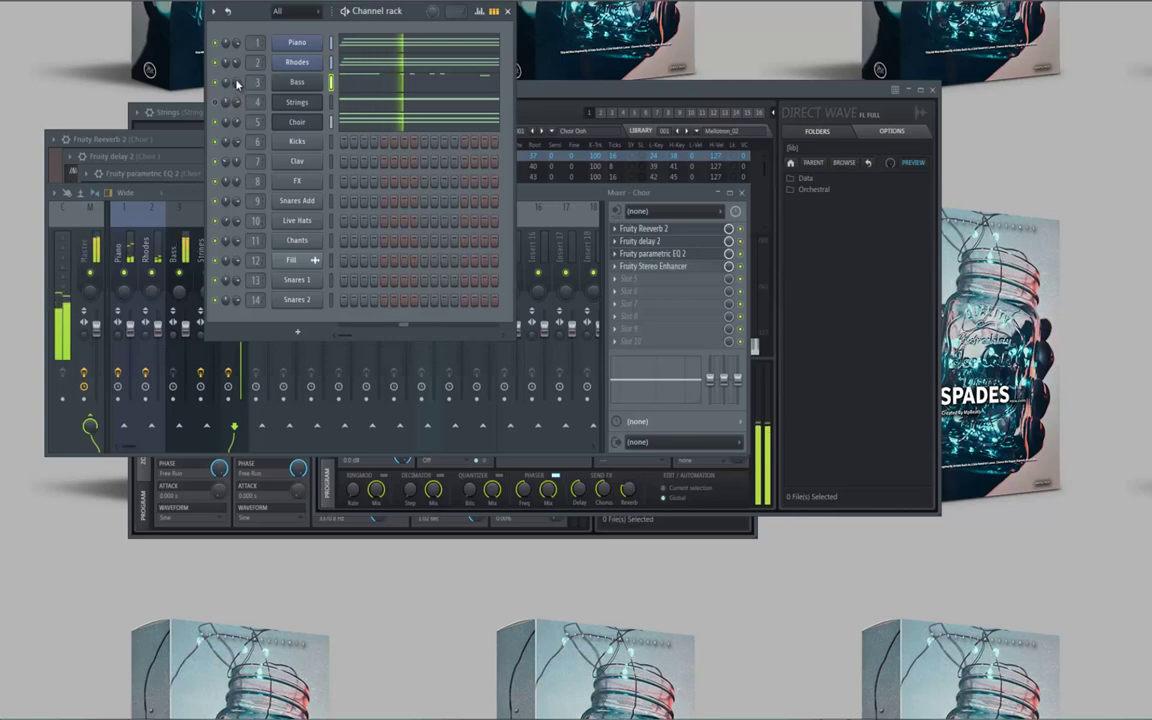
Select the Bass mixer track and load Fruity Parametric EQ 2 into its first effect slot
{"action": "left_click", "coordinate": [195, 197]}
{"action": "left_click", "coordinate": [175, 252]}
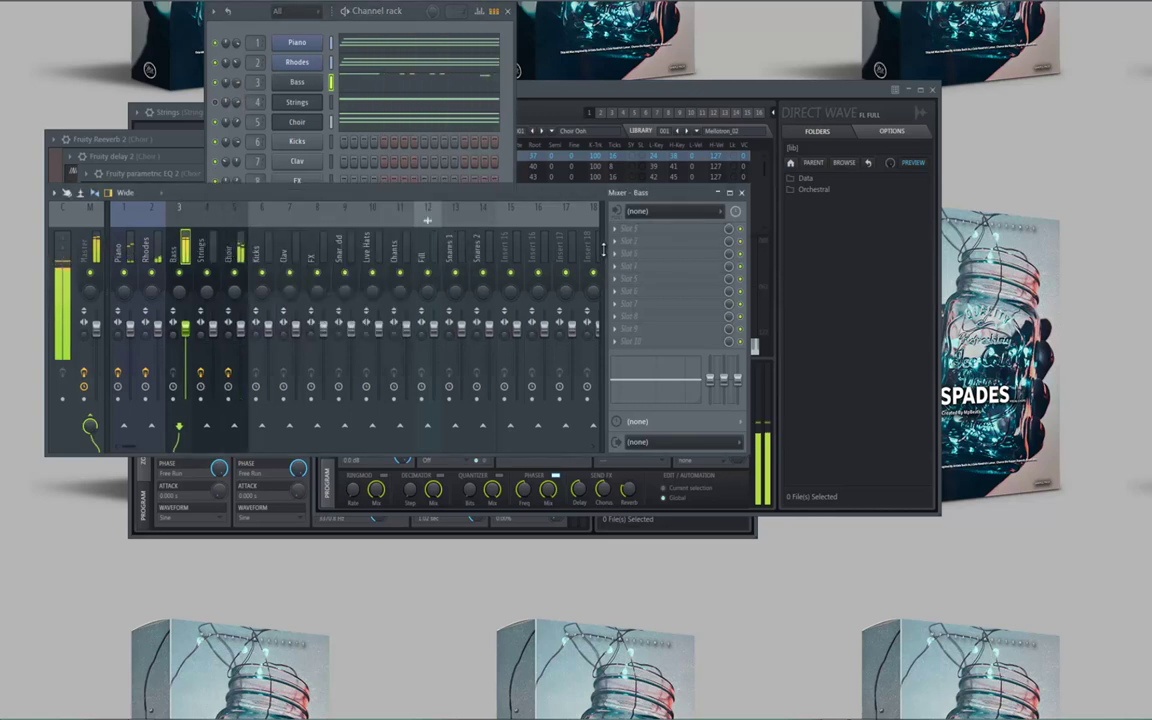
{"action": "left_click", "coordinate": [615, 230]}
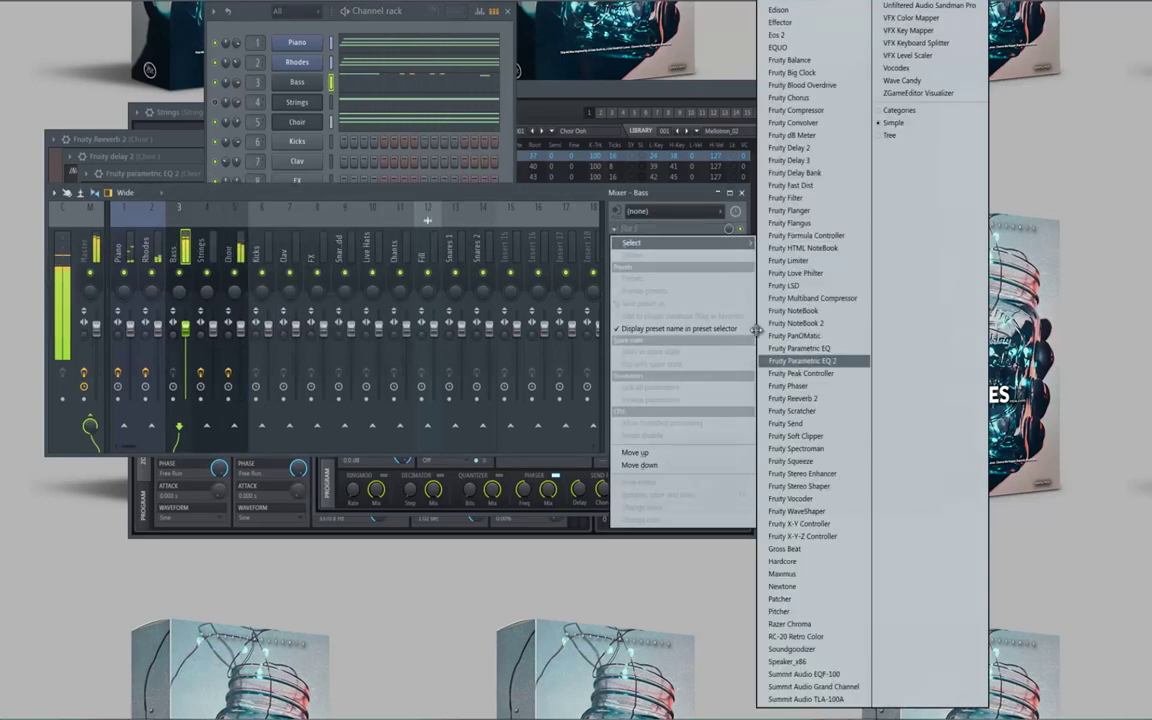
{"action": "left_click", "coordinate": [810, 360]}
Turn band 7 of the bass EQ into a low-pass filter, lower its cutoff to roll off the highs, and close the EQ
{"action": "left_click_drag", "start_coordinate": [360, 107], "coordinate": [362, 126]}
{"action": "left_click_drag", "start_coordinate": [360, 255], "coordinate": [356, 376]}
{"action": "left_click_drag", "start_coordinate": [361, 115], "coordinate": [357, 109]}
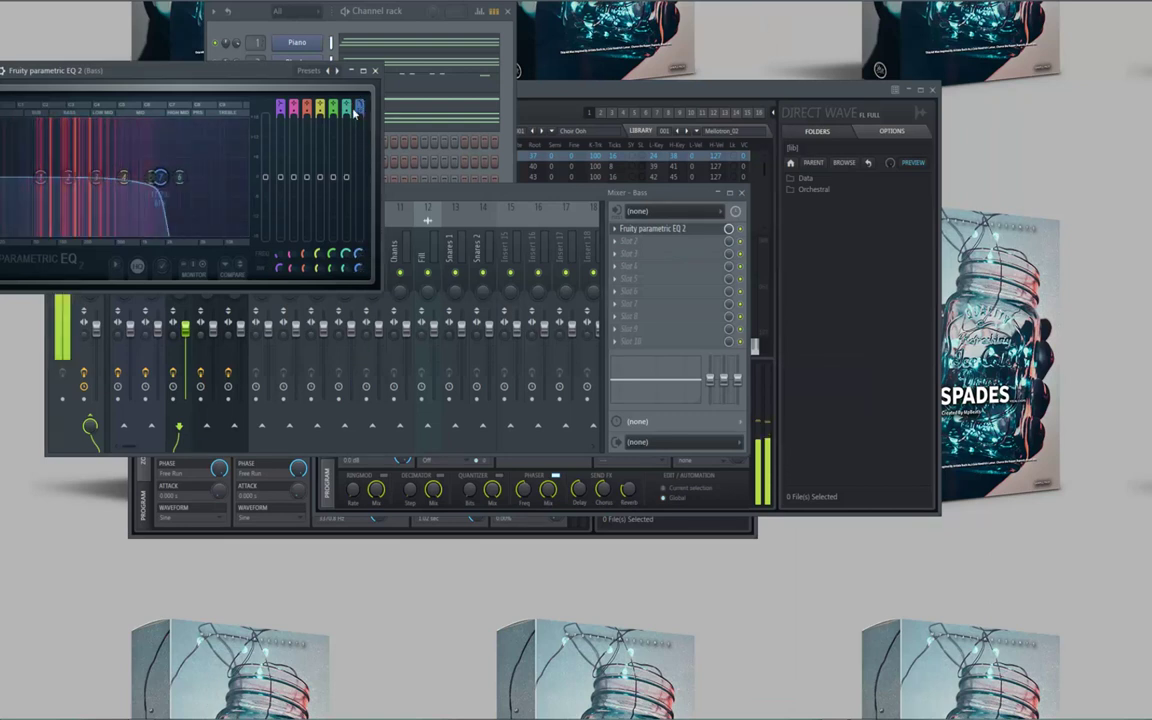
{"action": "left_click_drag", "start_coordinate": [161, 178], "coordinate": [155, 179]}
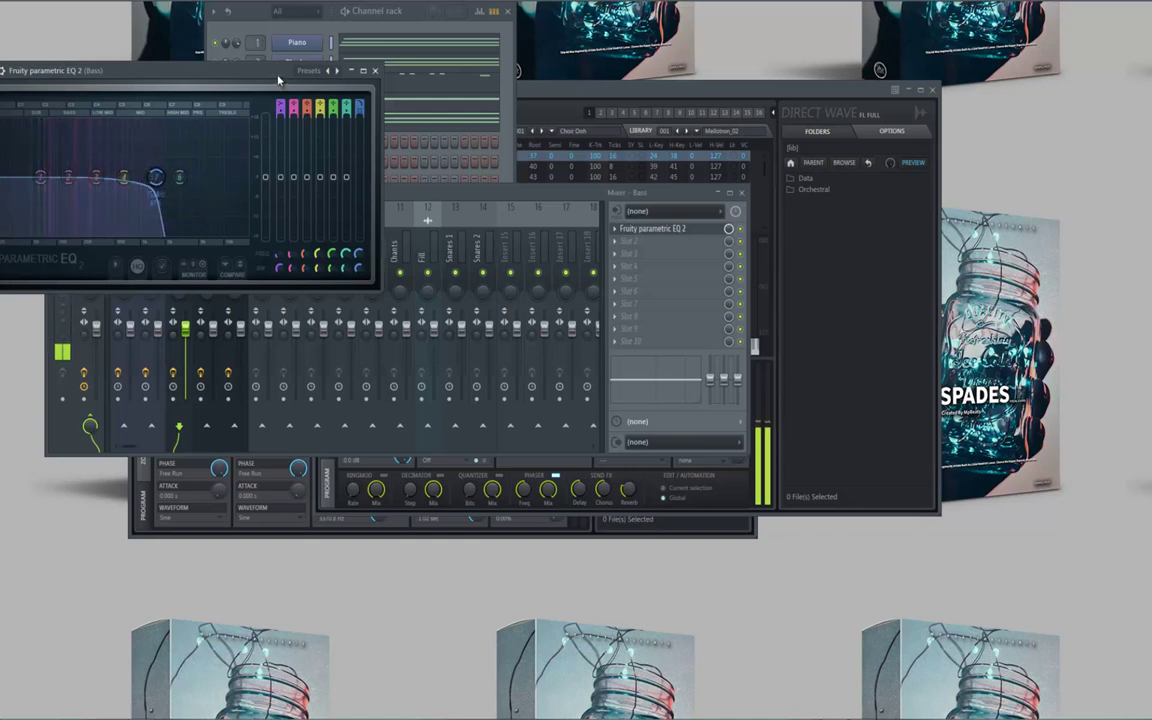
{"action": "left_click_drag", "start_coordinate": [278, 76], "coordinate": [348, 226]}
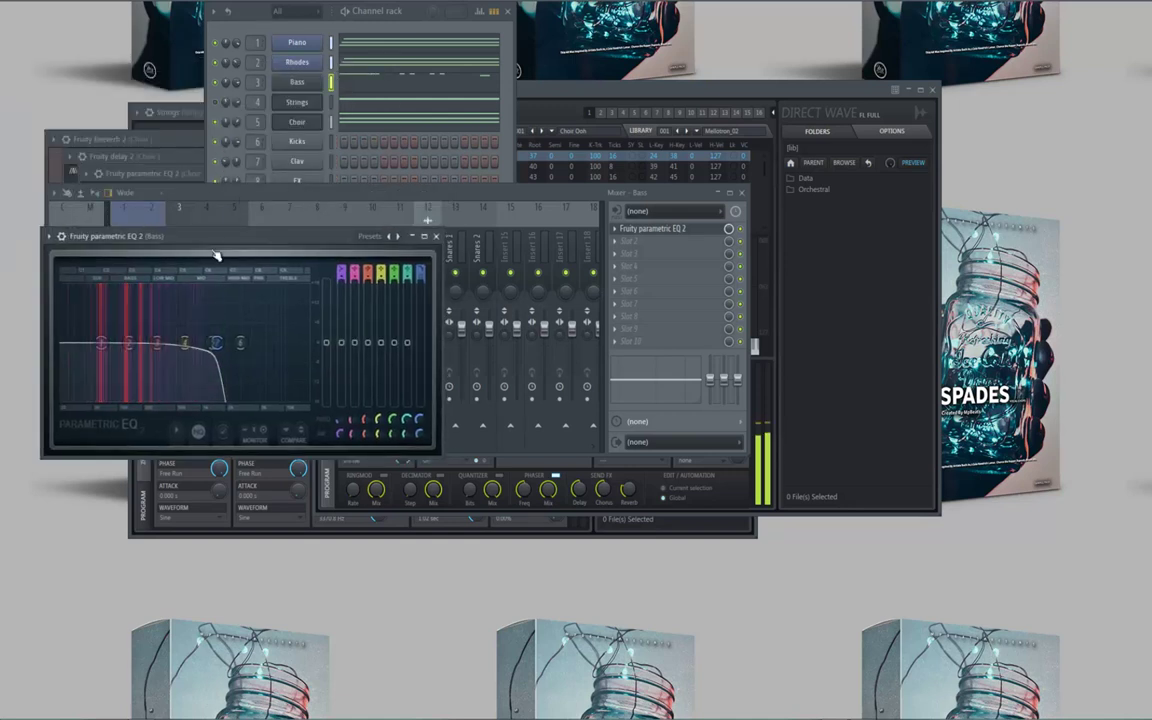
{"action": "left_click", "coordinate": [216, 283]}
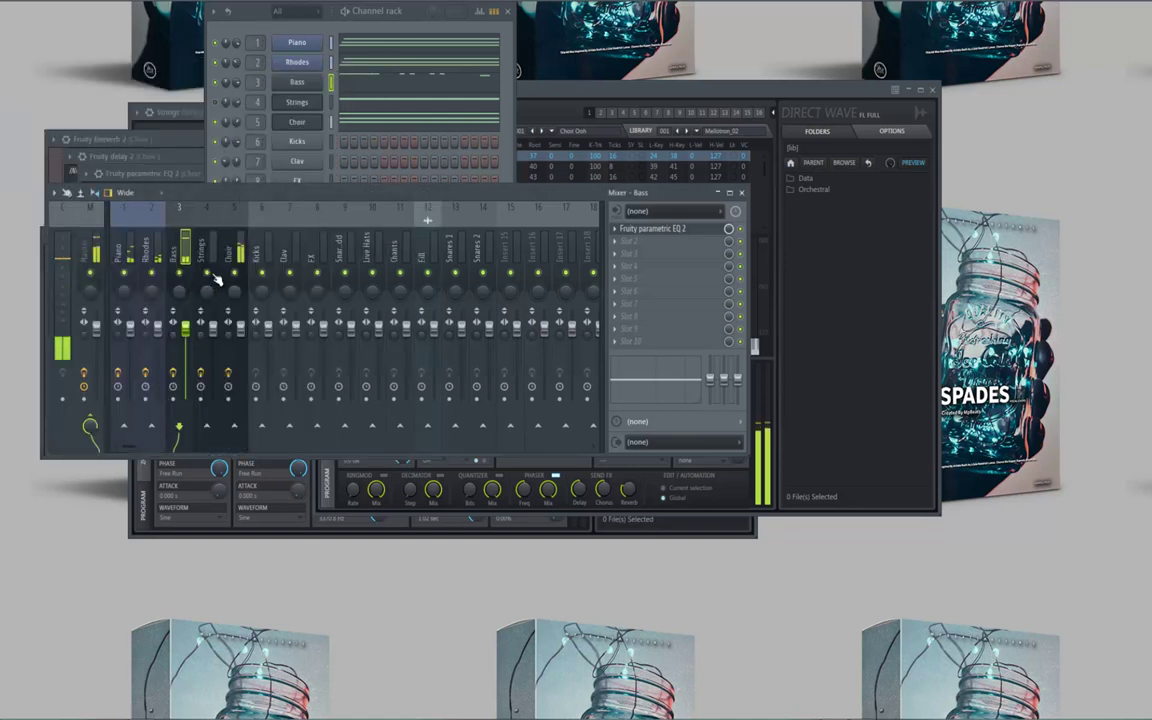
Load Fruity Love Philter into the Bass track's second effect slot, apply its Simple lowpass preset, and close the plugin
{"action": "left_click", "coordinate": [615, 243]}
{"action": "mouse_move", "coordinate": [640, 255]}
{"action": "left_click", "coordinate": [800, 272]}
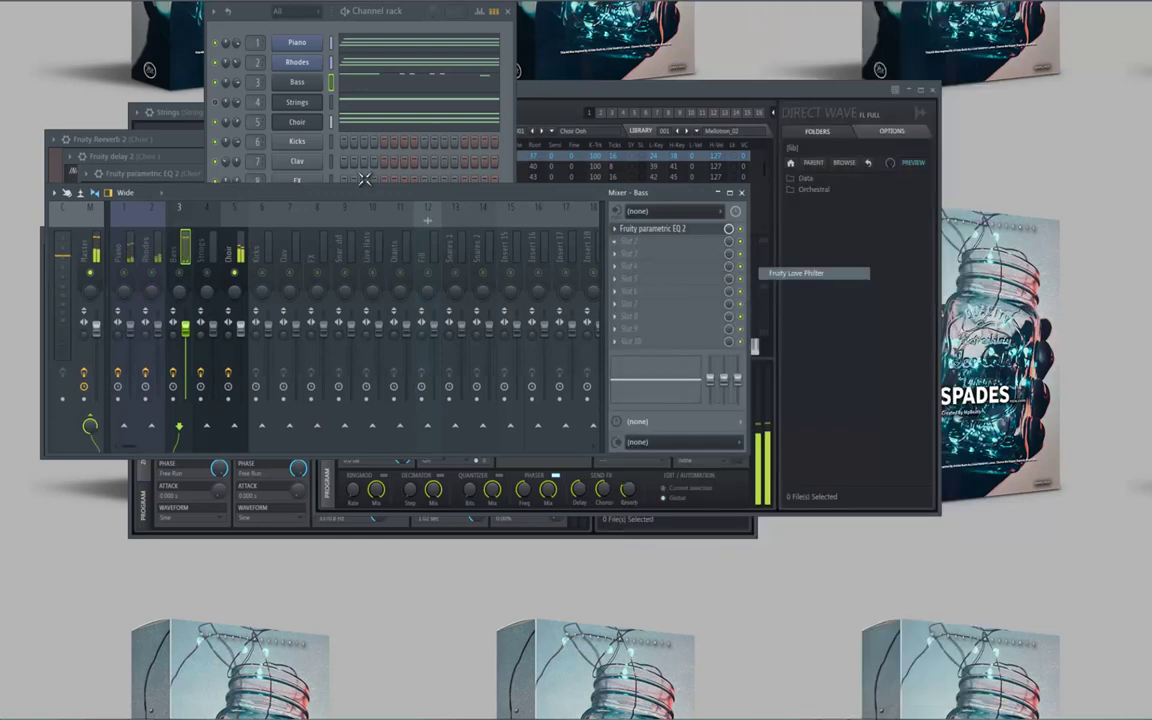
{"action": "left_click", "coordinate": [389, 89]}
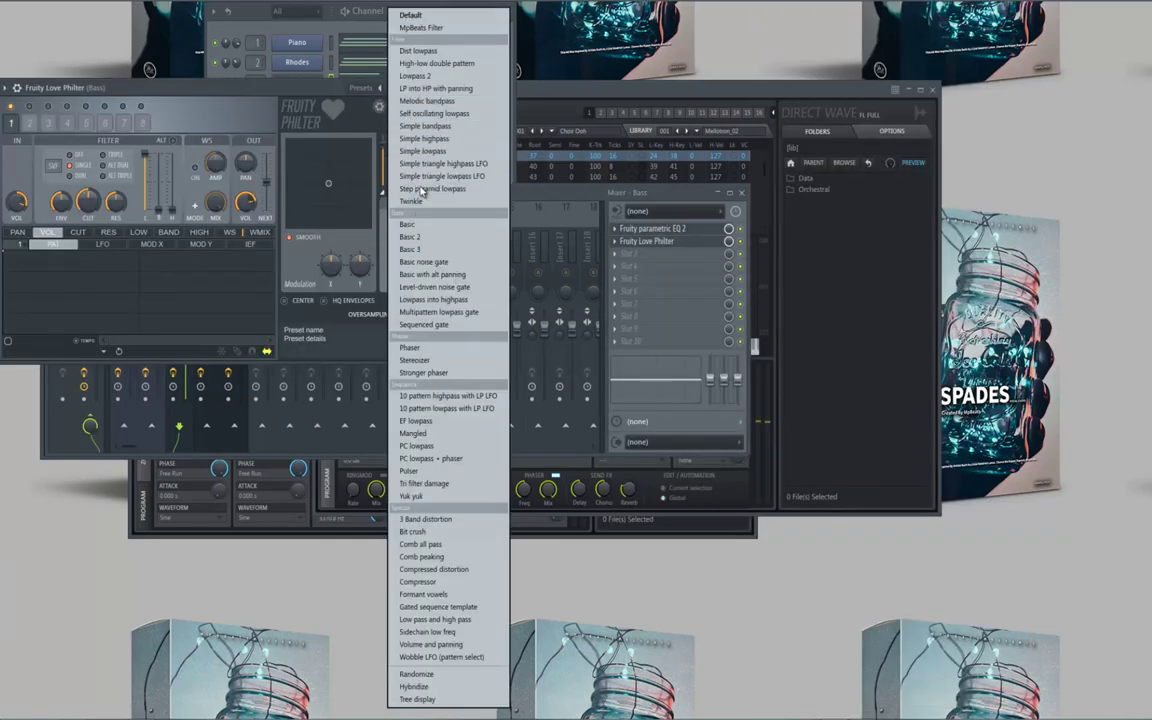
{"action": "left_click", "coordinate": [390, 152]}
{"action": "left_click", "coordinate": [415, 88]}
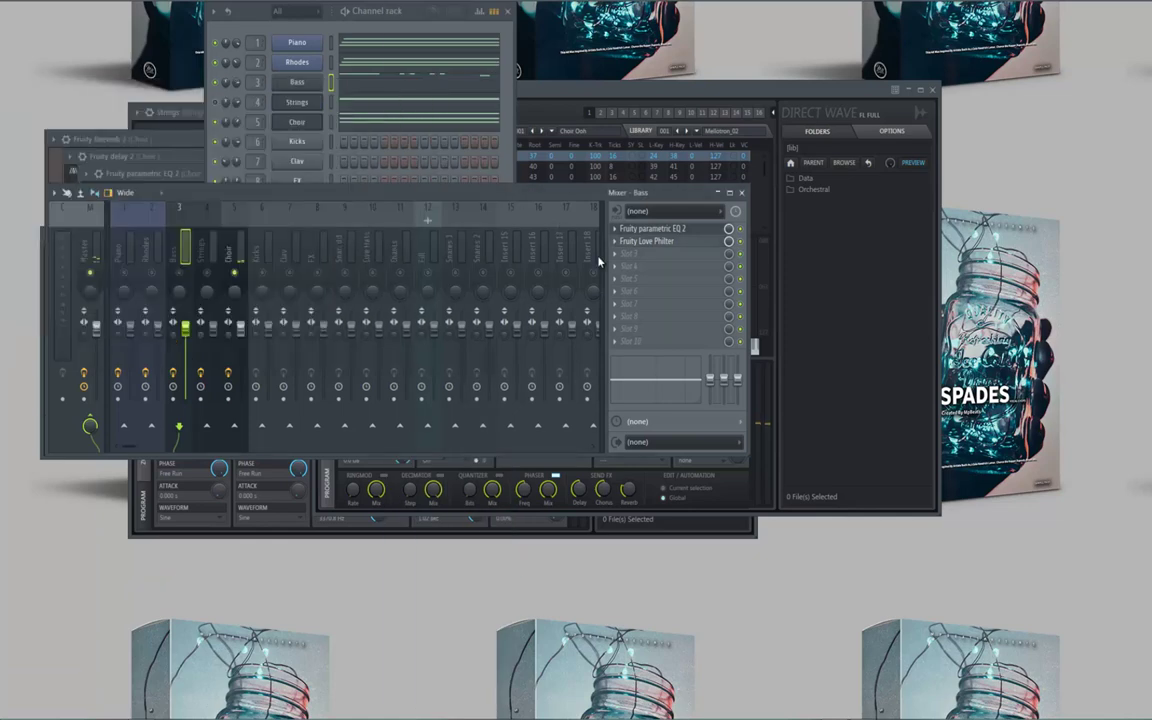
Try Fruity Limiter in the third effect slot of the Bass mixer track and remove it
{"action": "left_click", "coordinate": [617, 259]}
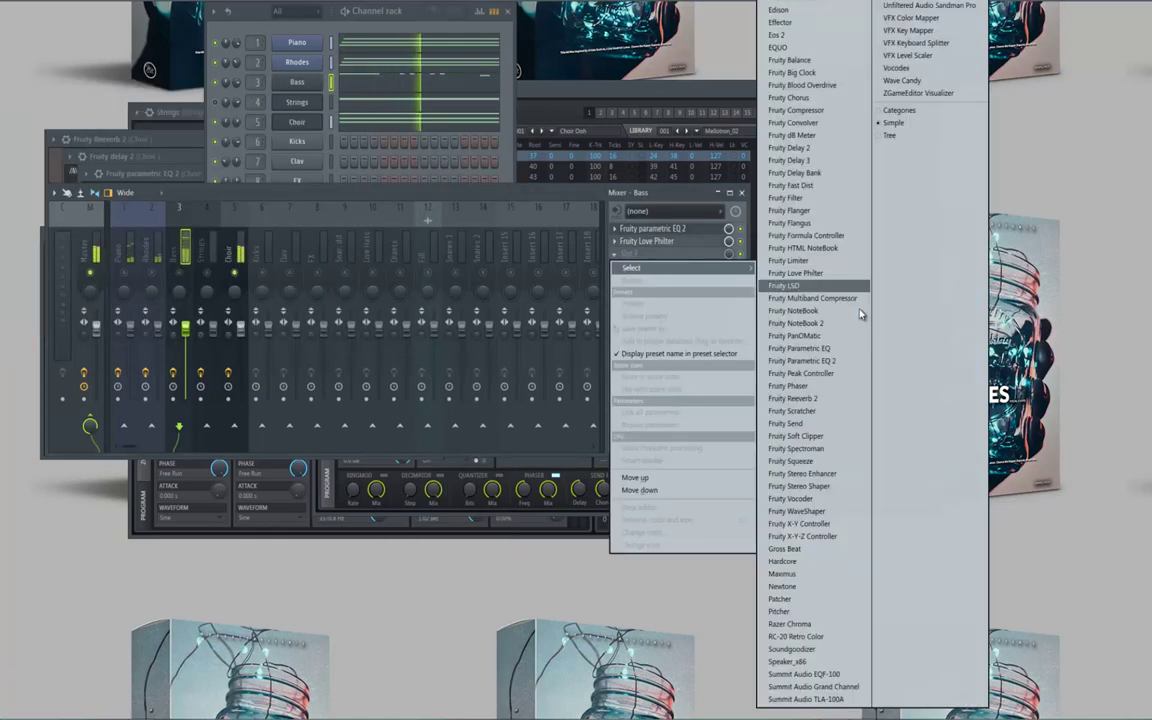
{"action": "left_click", "coordinate": [795, 260]}
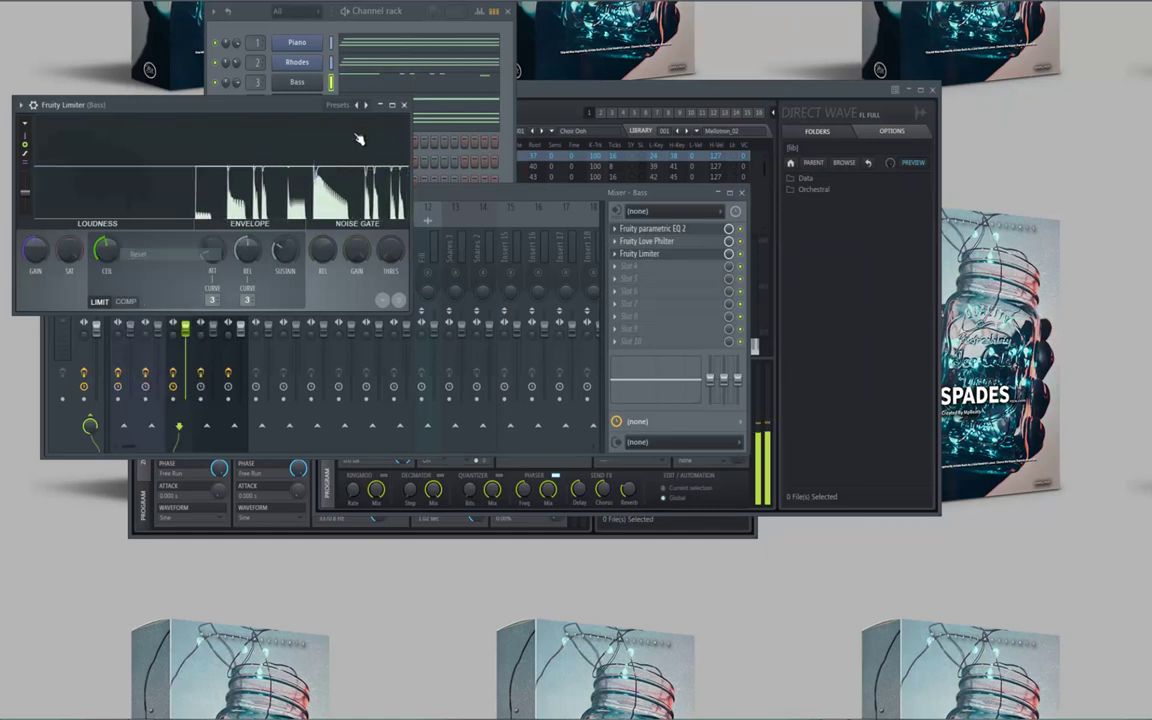
{"action": "left_click", "coordinate": [407, 106]}
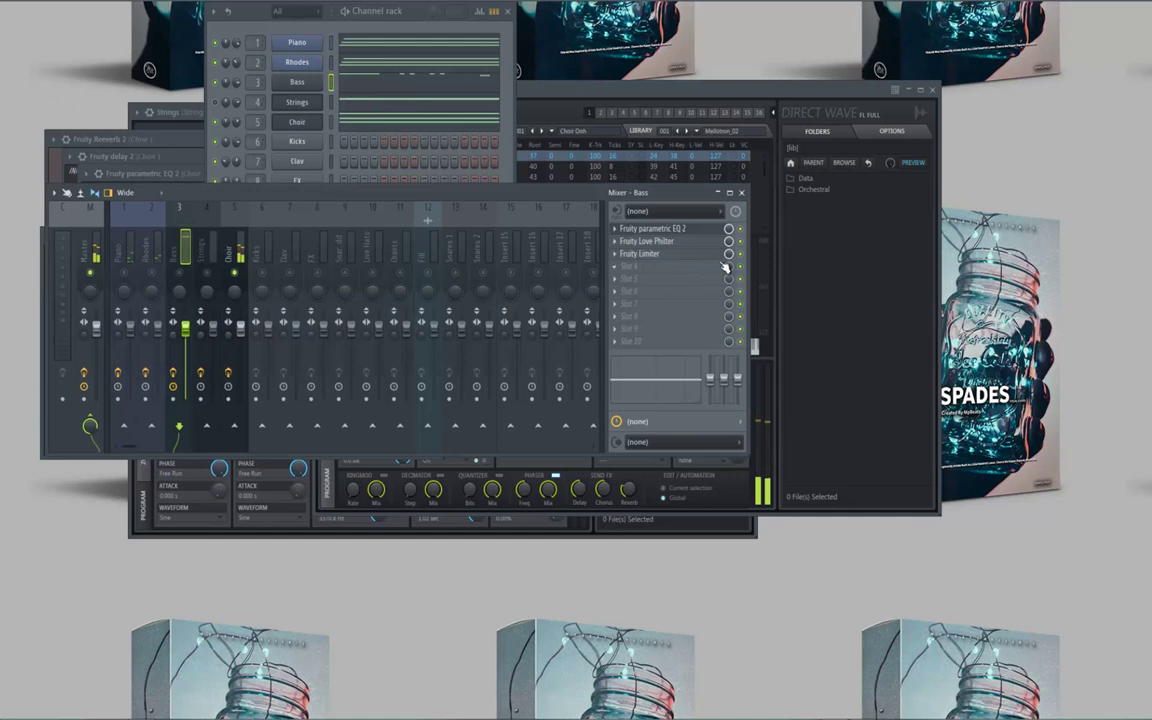
{"action": "left_click", "coordinate": [615, 255]}
{"action": "left_click", "coordinate": [633, 281]}
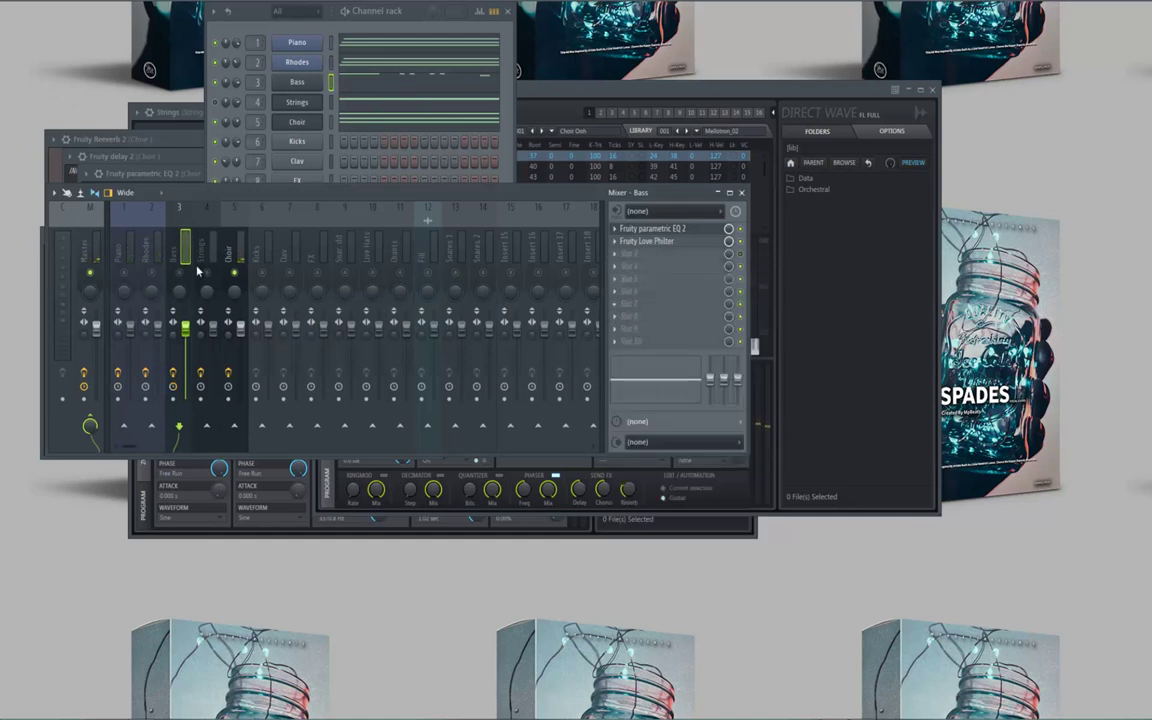
Load Fruity Love Philter into the Choir track's fifth effect slot with the Simple triangle lowpass LFO preset and close it
{"action": "left_click", "coordinate": [230, 250]}
{"action": "left_click", "coordinate": [617, 280]}
{"action": "mouse_move", "coordinate": [643, 291]}
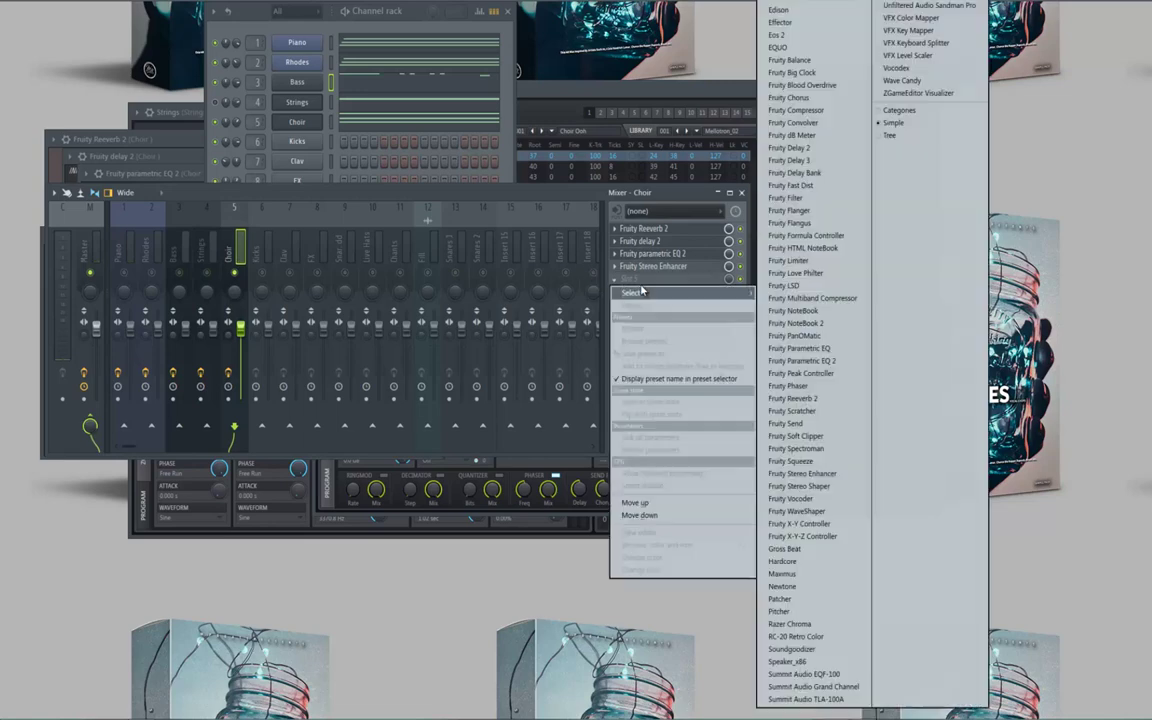
{"action": "left_click", "coordinate": [795, 273]}
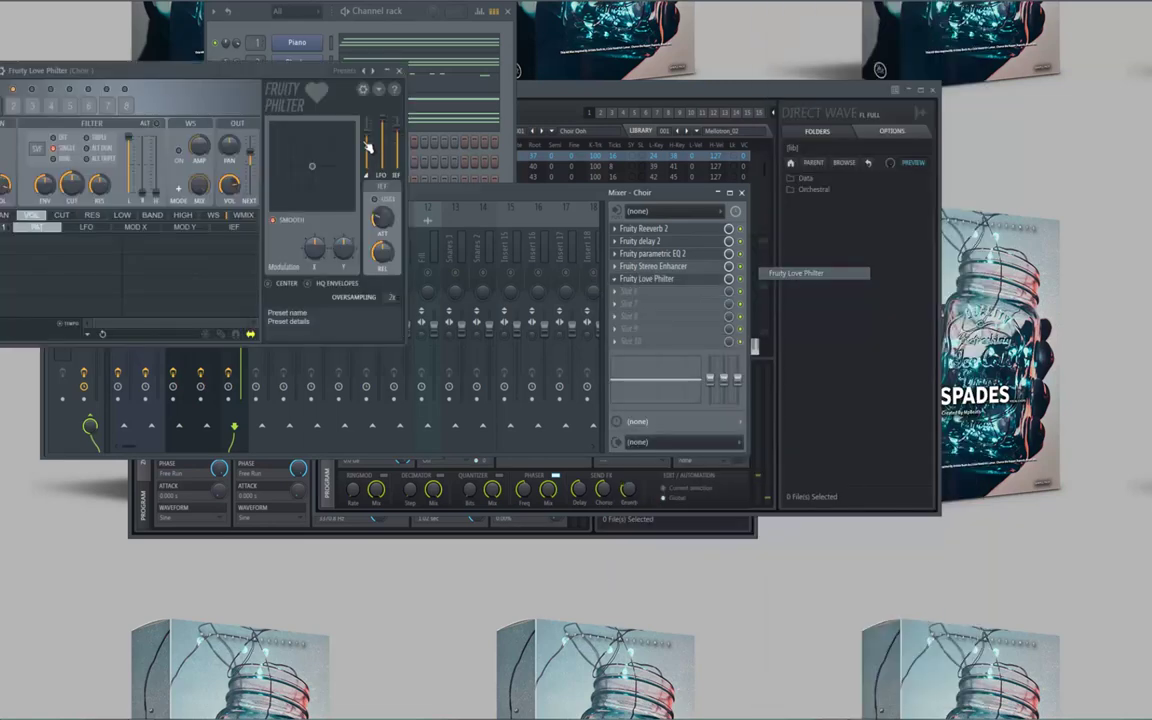
{"action": "left_click", "coordinate": [373, 71]}
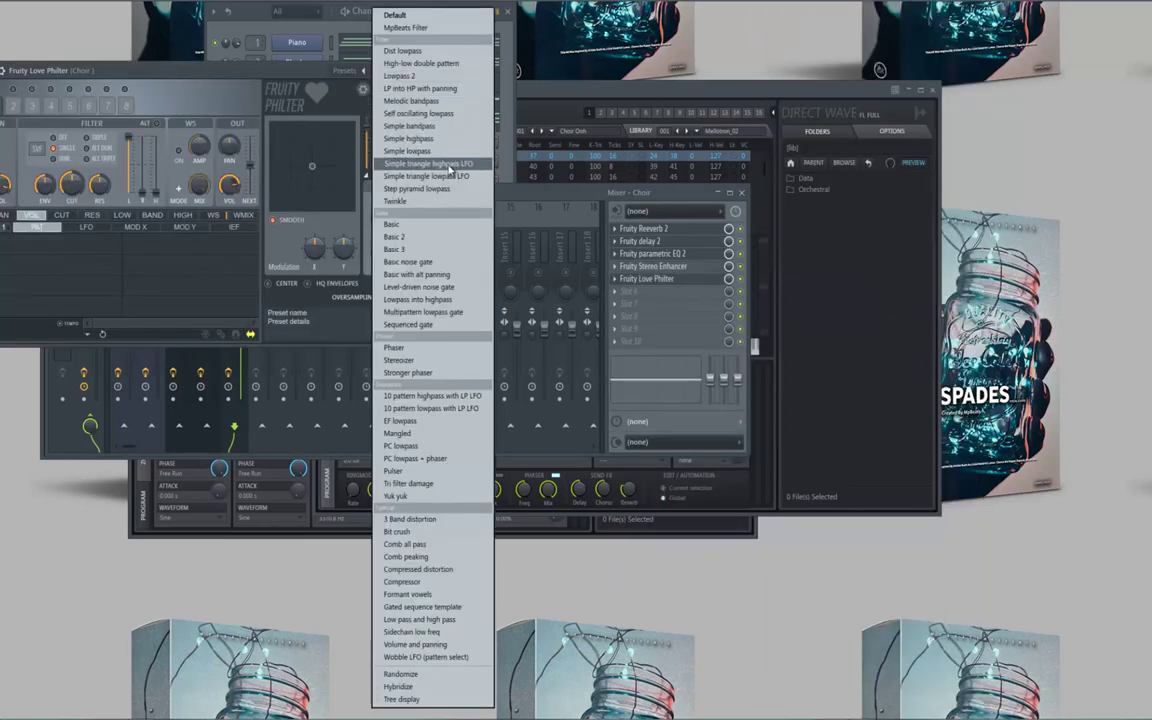
{"action": "left_click", "coordinate": [449, 177]}
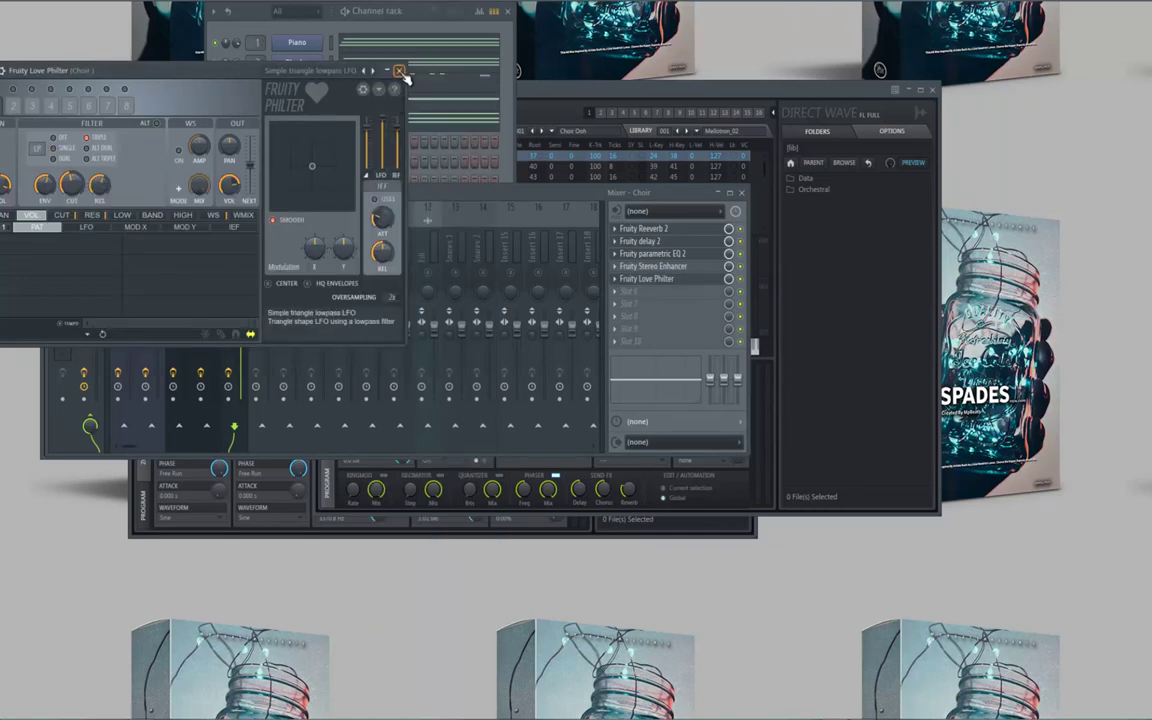
{"action": "left_click", "coordinate": [399, 72]}
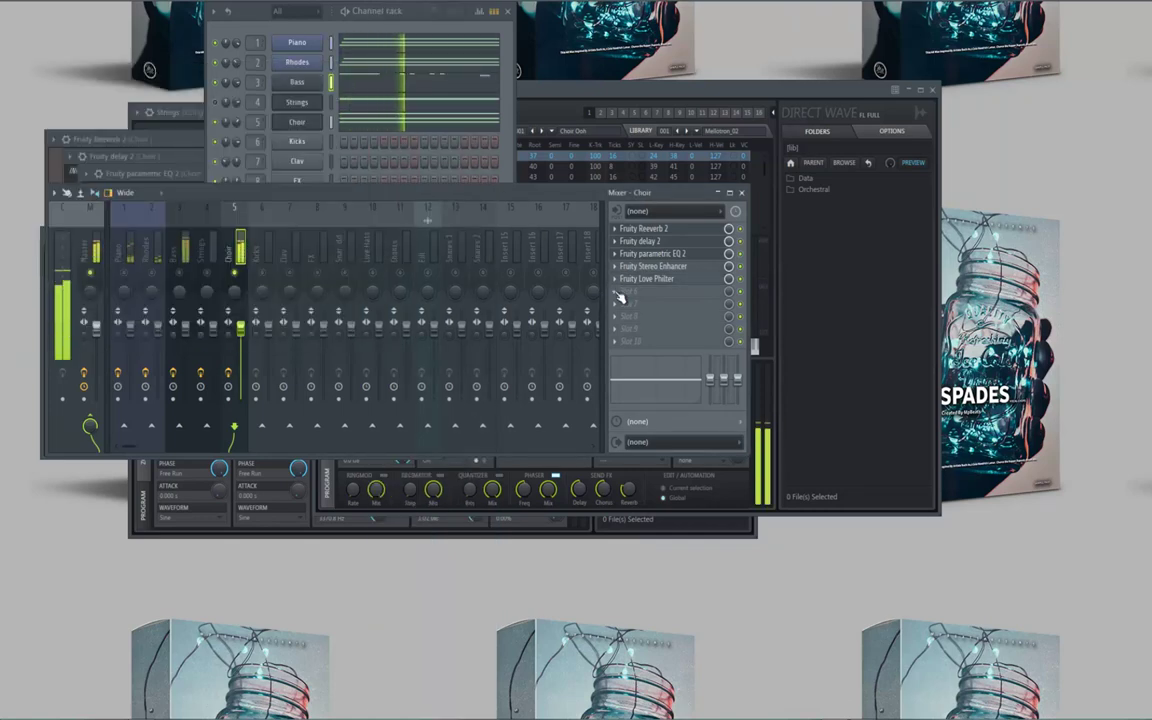
Load Fruity Limiter into the Choir track's sixth effect slot, lower its ceiling, and close the plugin
{"action": "left_click", "coordinate": [621, 295]}
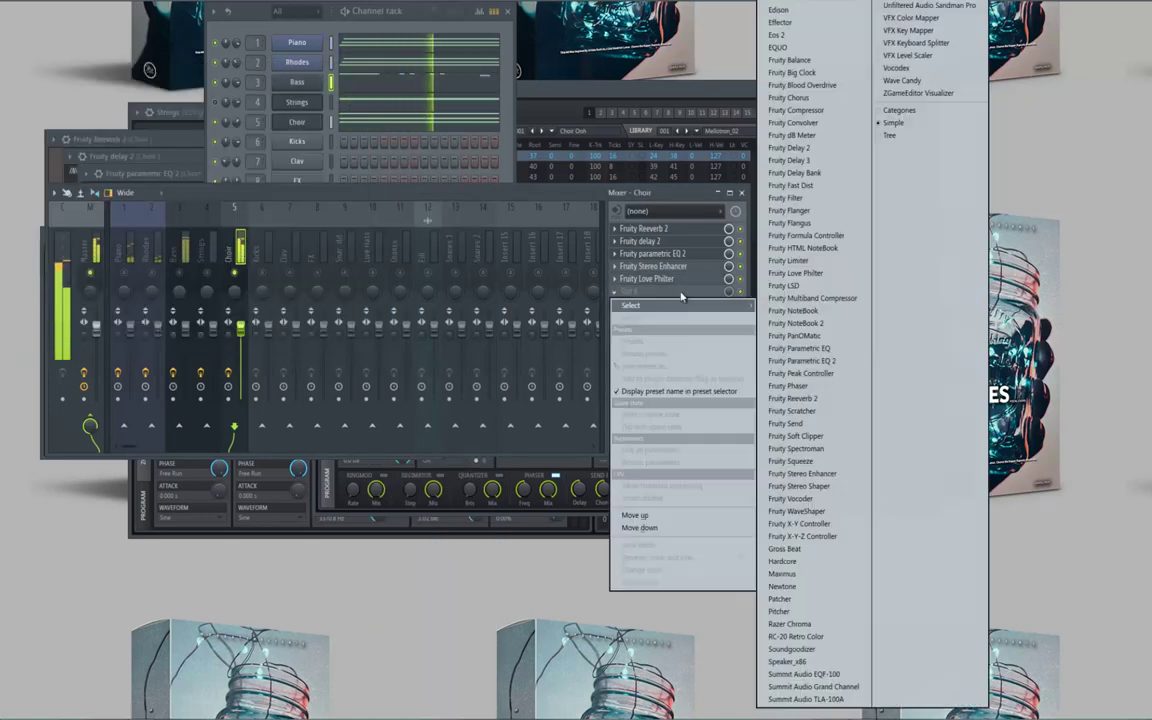
{"action": "left_click", "coordinate": [790, 260]}
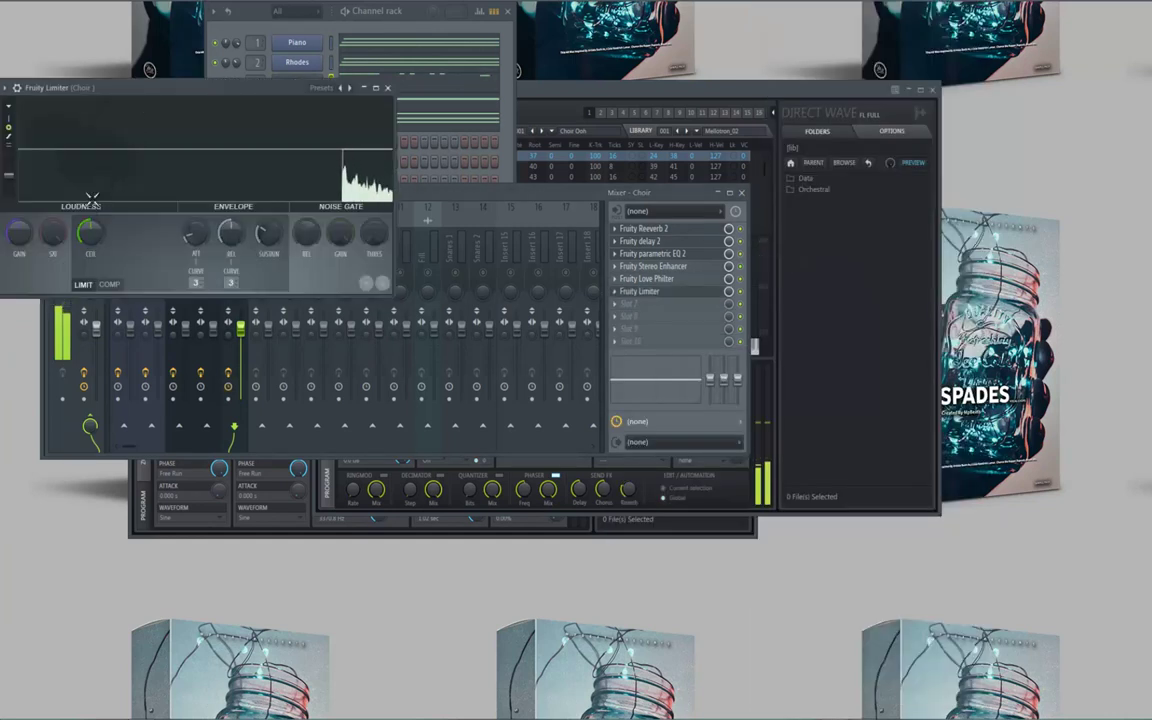
{"action": "left_click_drag", "start_coordinate": [111, 331], "coordinate": [115, 354]}
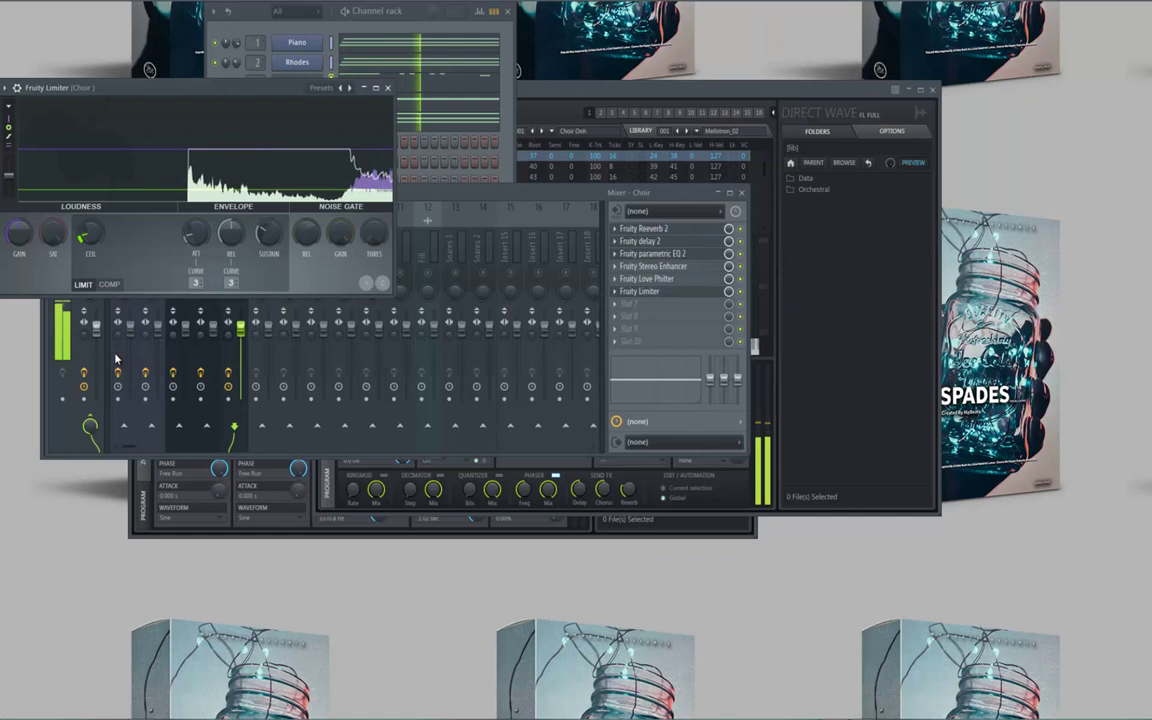
{"action": "left_click", "coordinate": [389, 89]}
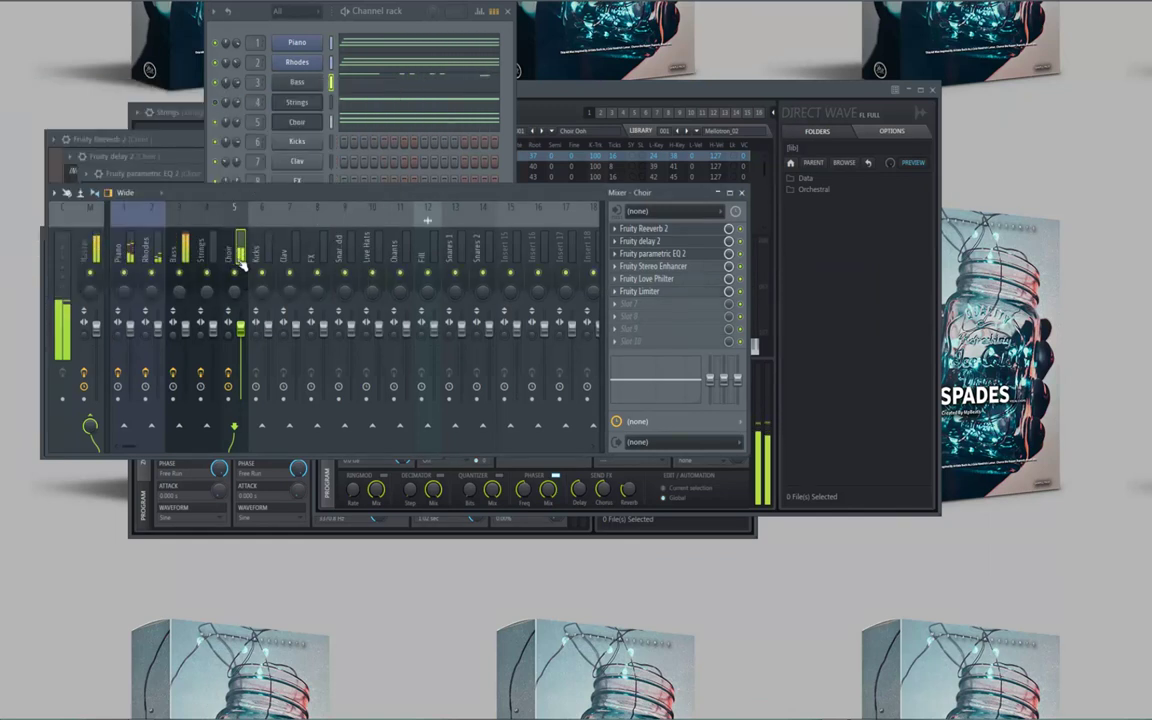
Select the Bass mixer track, close the mixer, and adjust the Rhodes volume in the channel rack
{"action": "left_click", "coordinate": [180, 257]}
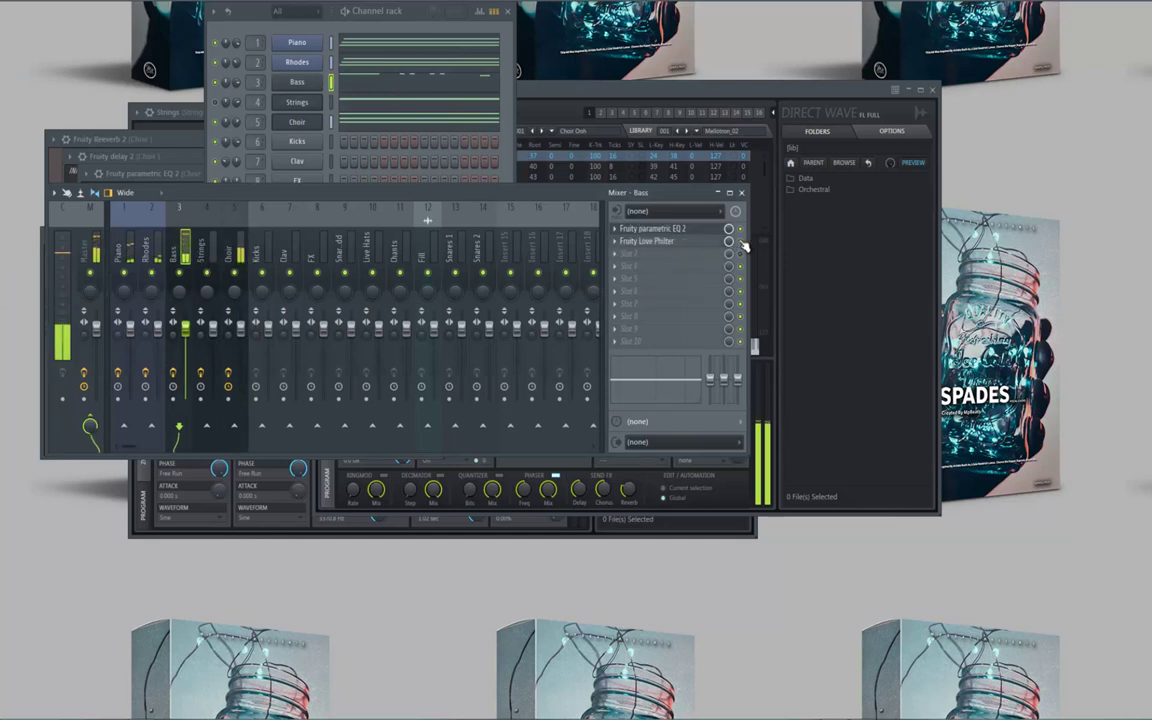
{"action": "left_click", "coordinate": [743, 194]}
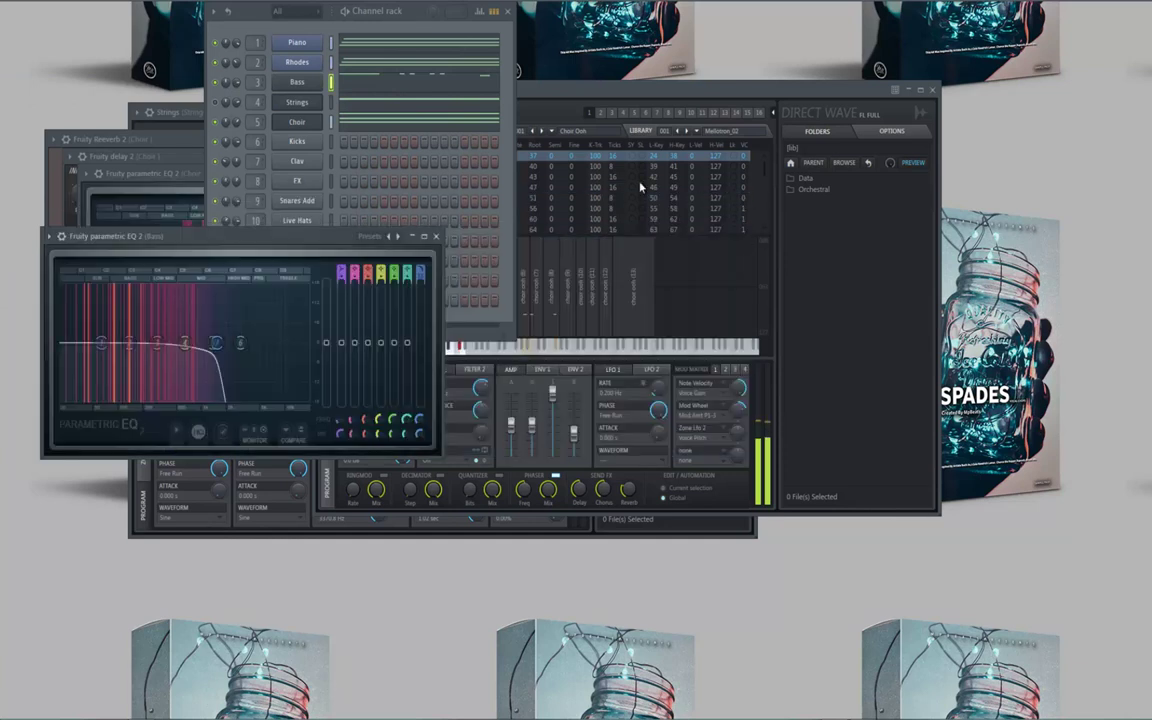
{"action": "left_click", "coordinate": [240, 58]}
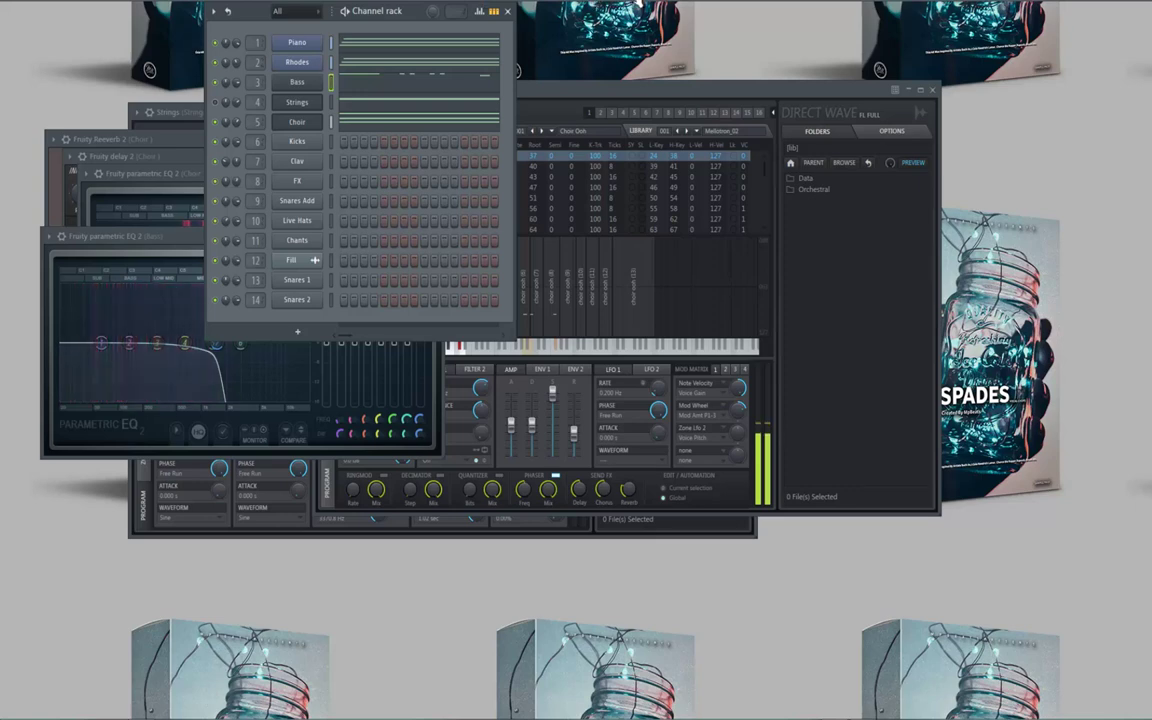
Load VFX Key Mapper into the third effect slot of the Piano mixer track and open the resulting Patcher
{"action": "key", "text": "F9"}
{"action": "left_click", "coordinate": [122, 262]}
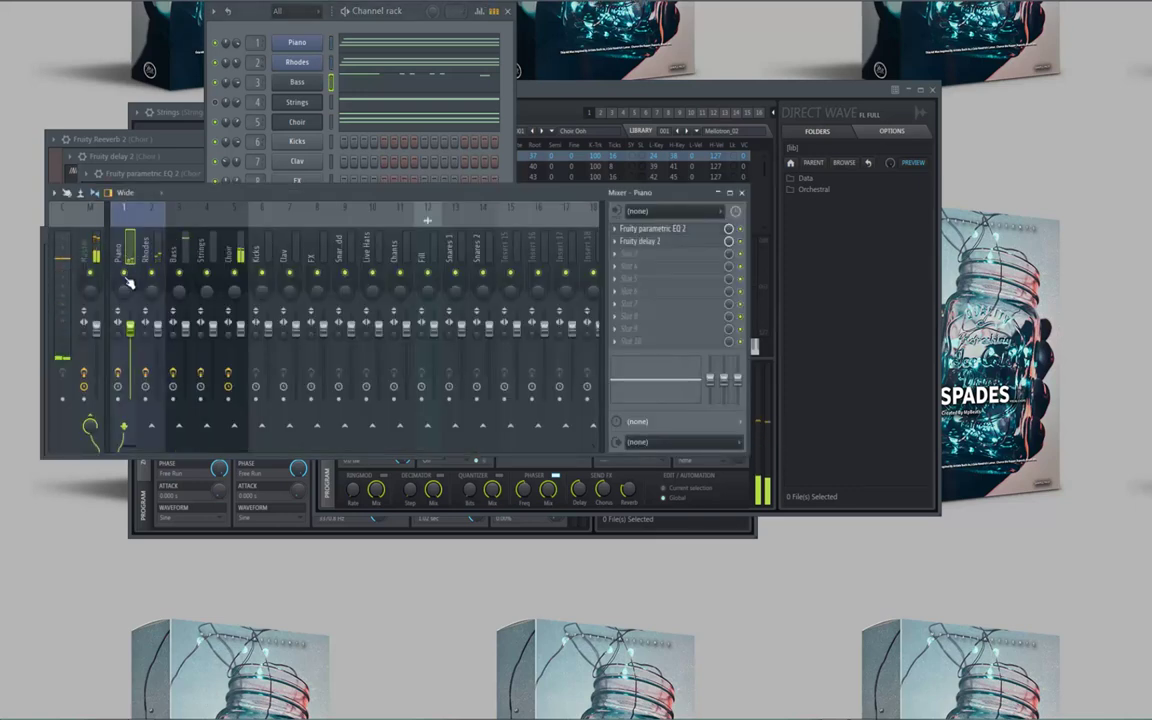
{"action": "left_click", "coordinate": [618, 258]}
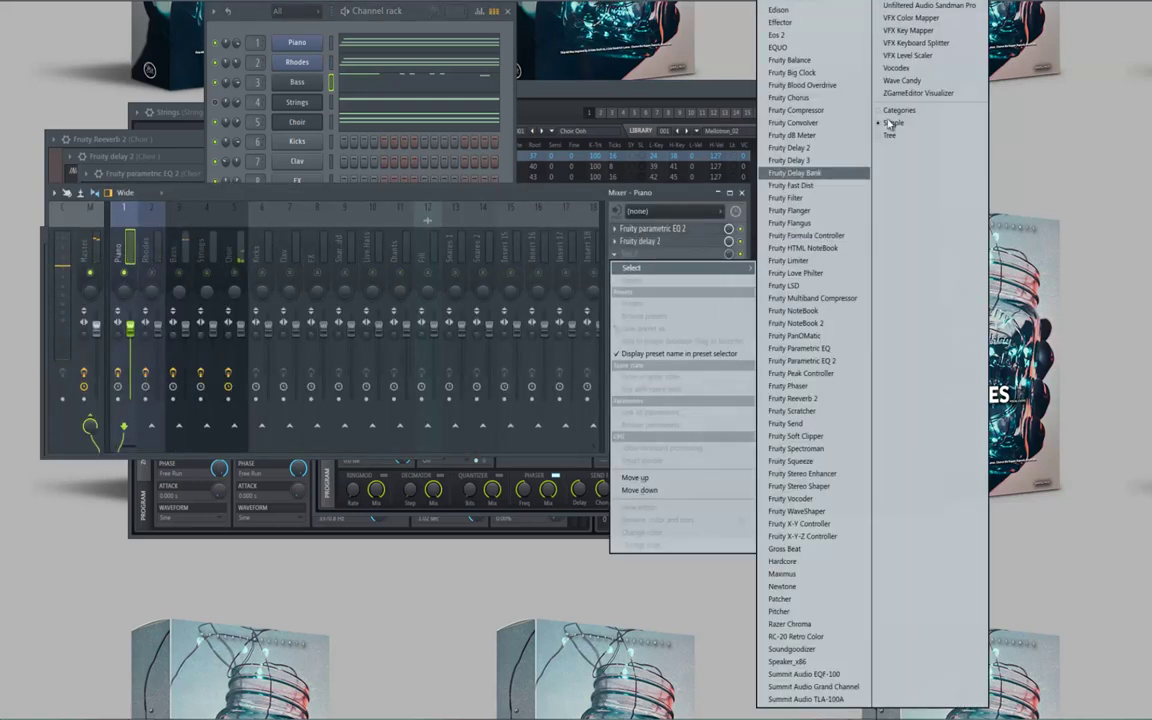
{"action": "left_click", "coordinate": [913, 31]}
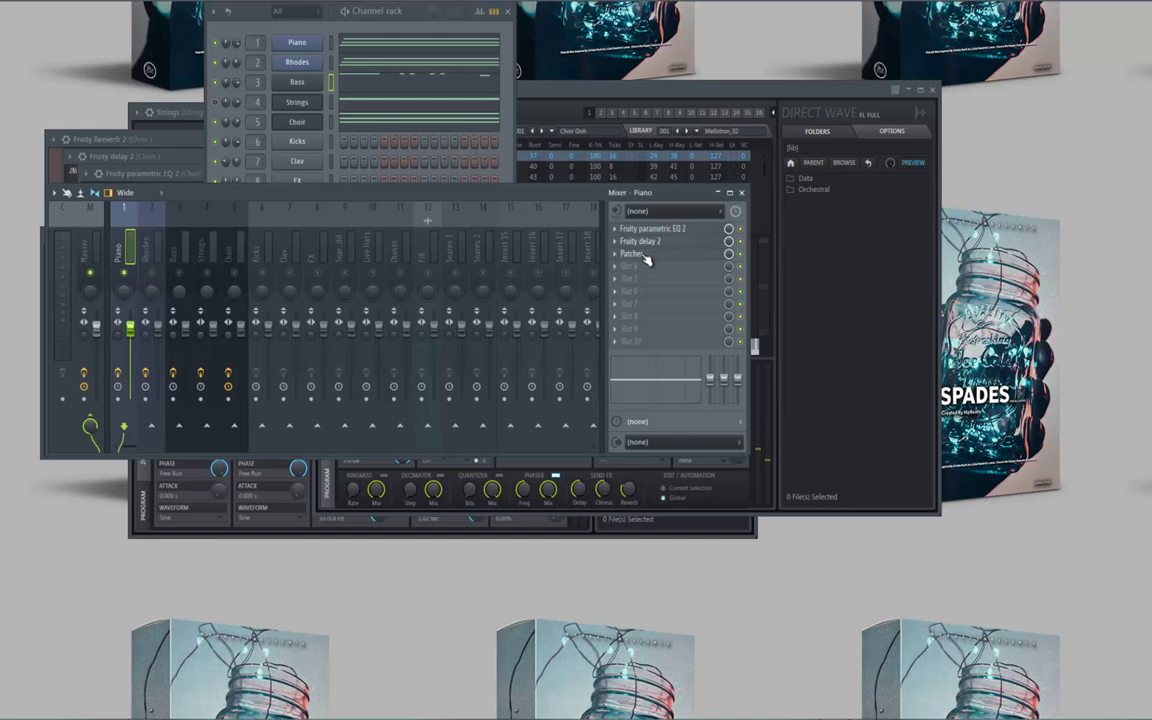
{"action": "left_click", "coordinate": [644, 257]}
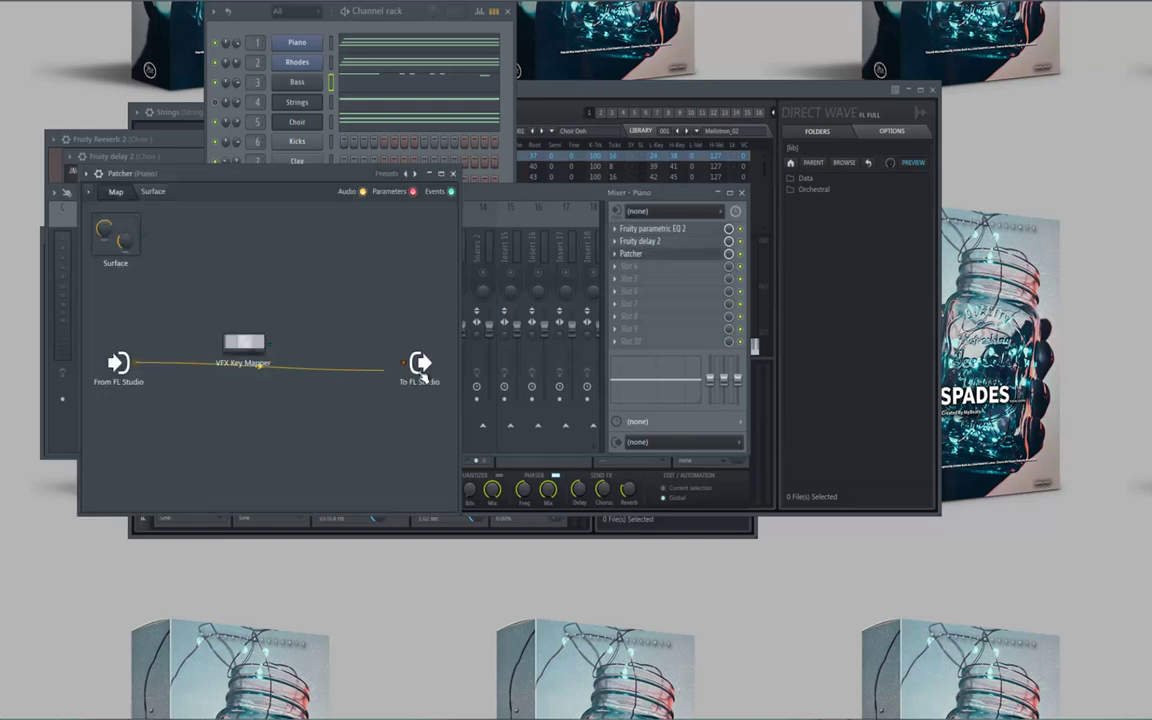
Load the Humanizer preset in the piano's Patcher and raise its Pitch Variation during playback
{"action": "left_click", "coordinate": [415, 174]}
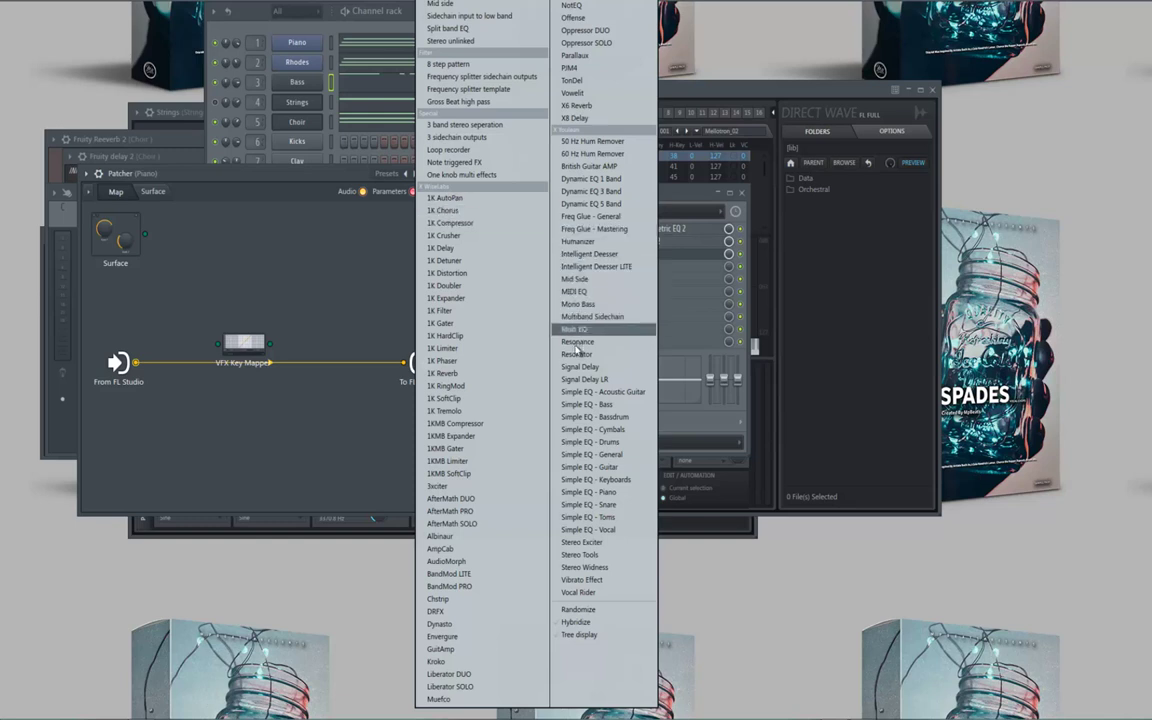
{"action": "left_click", "coordinate": [584, 242]}
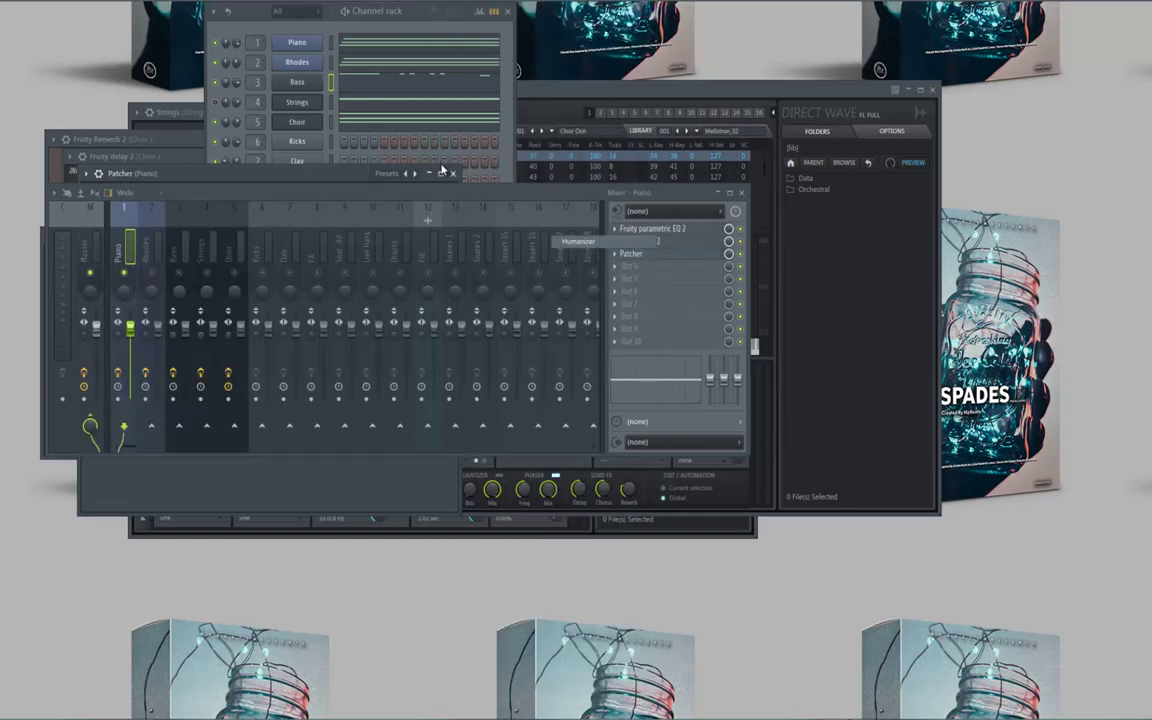
{"action": "key", "text": "space"}
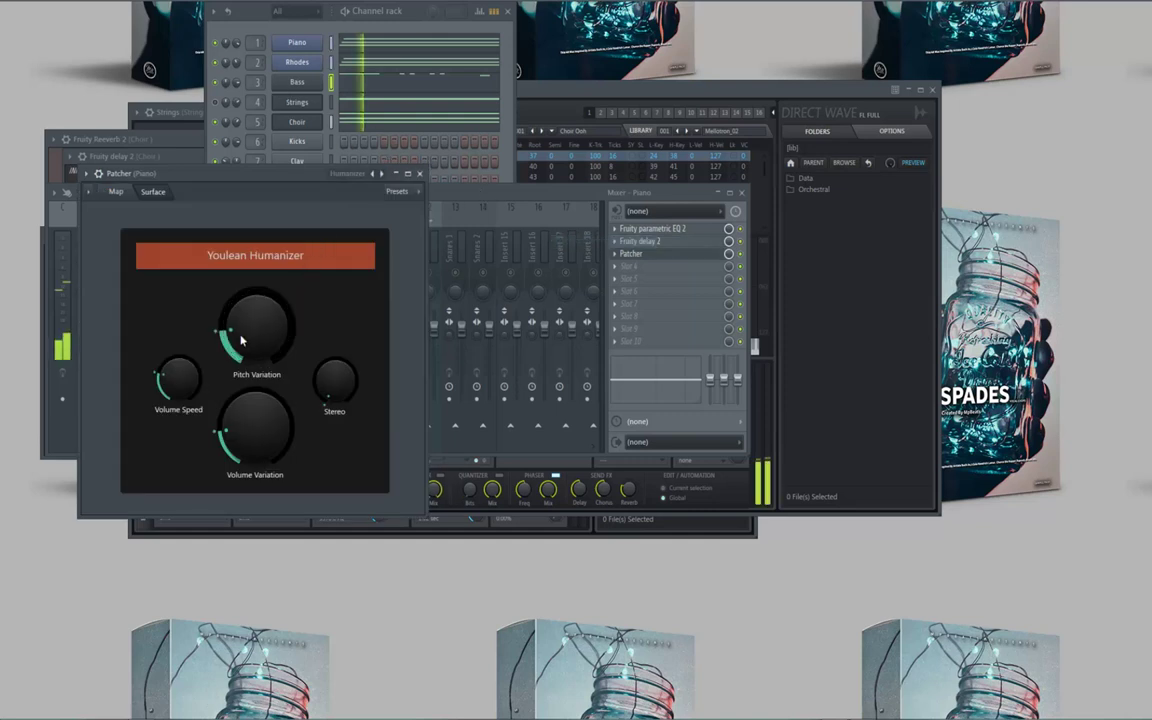
{"action": "left_click_drag", "start_coordinate": [241, 334], "coordinate": [245, 317]}
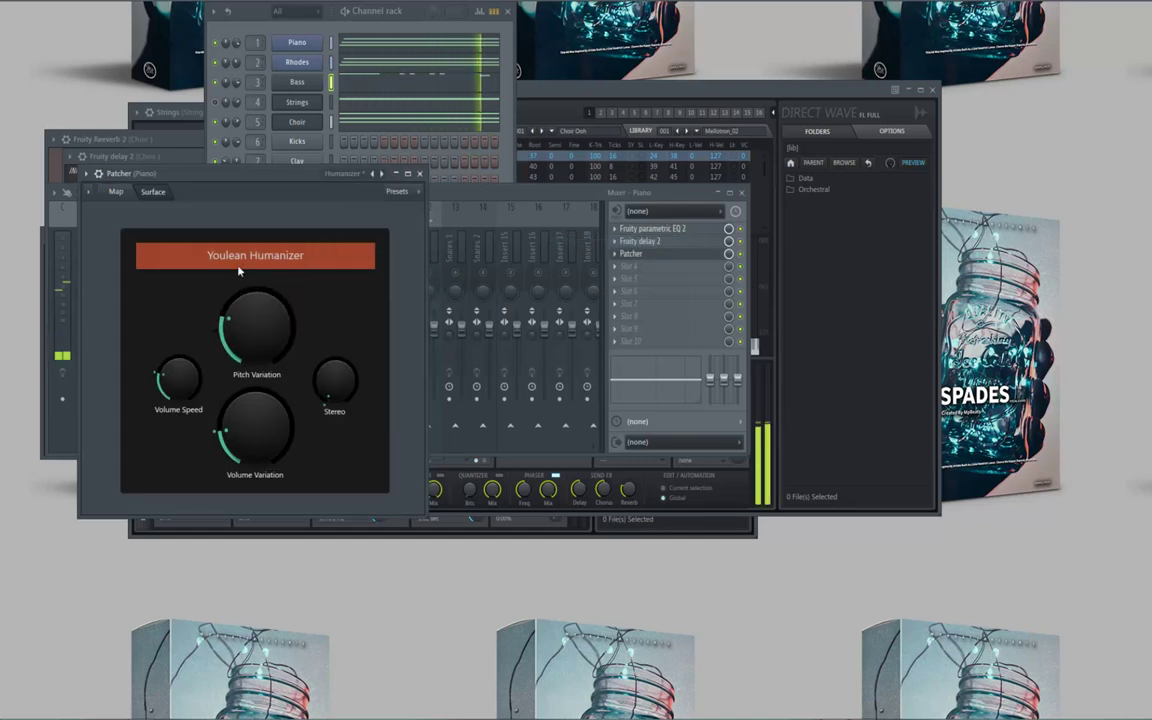
Adjust the Piano channel's volume in the channel rack and close the mixer
{"action": "left_click", "coordinate": [238, 40]}
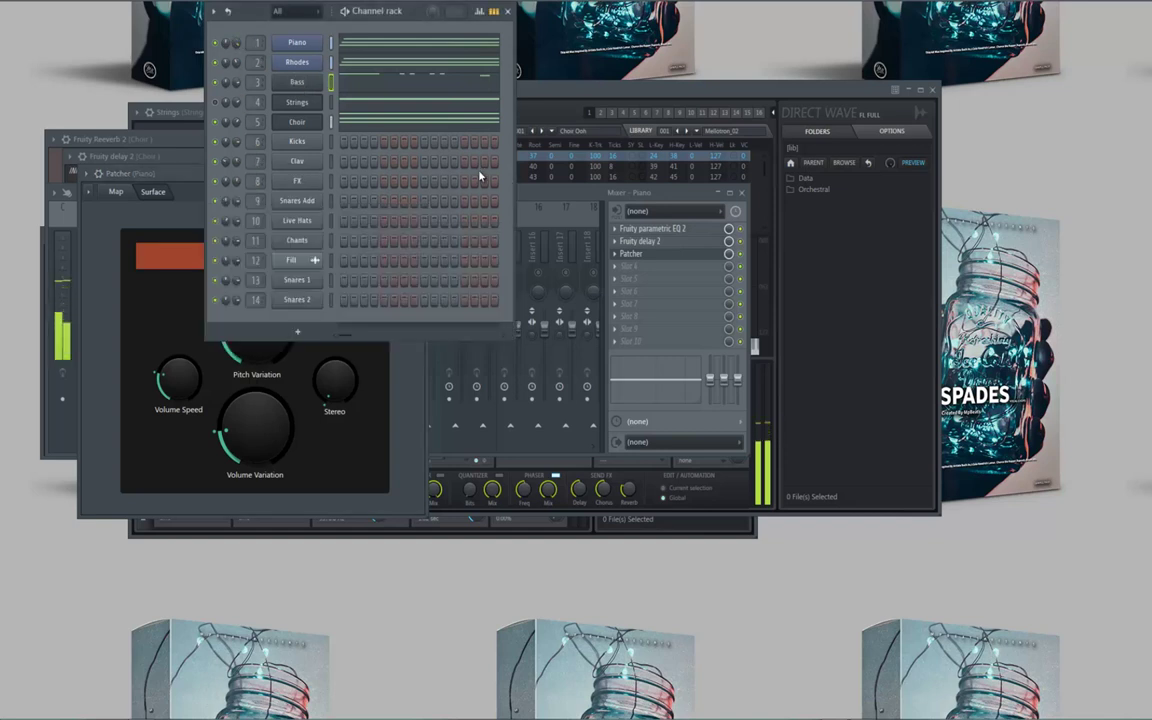
{"action": "left_click", "coordinate": [535, 199]}
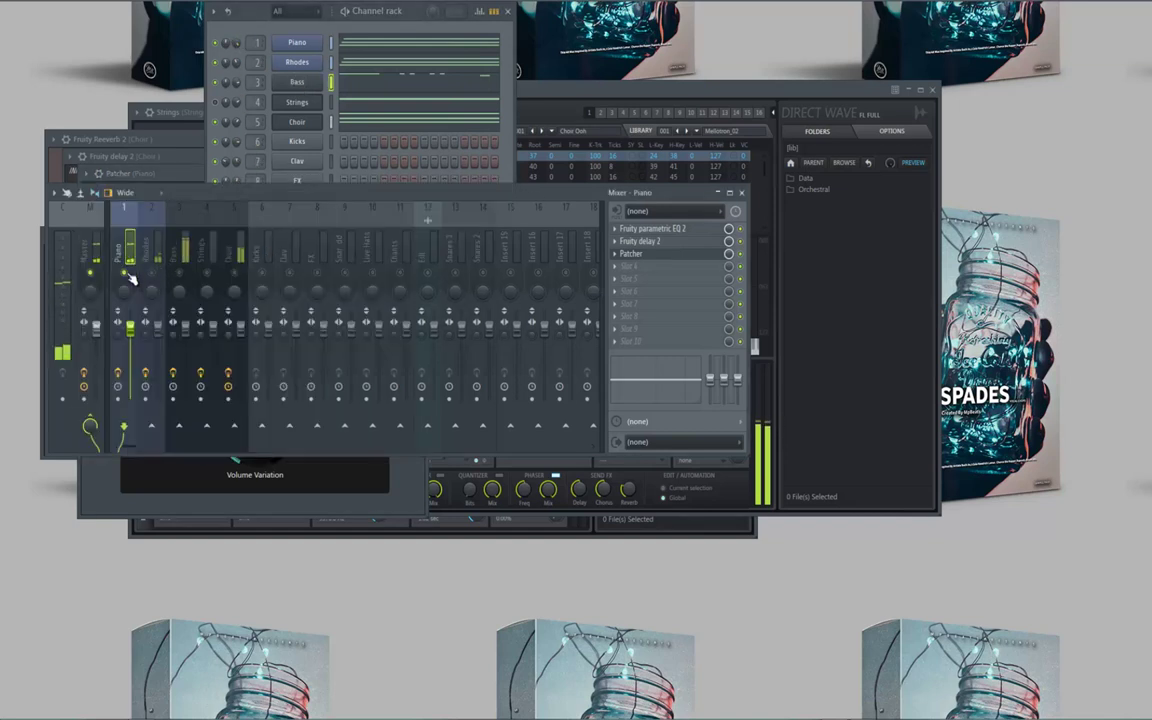
{"action": "left_click", "coordinate": [742, 193]}
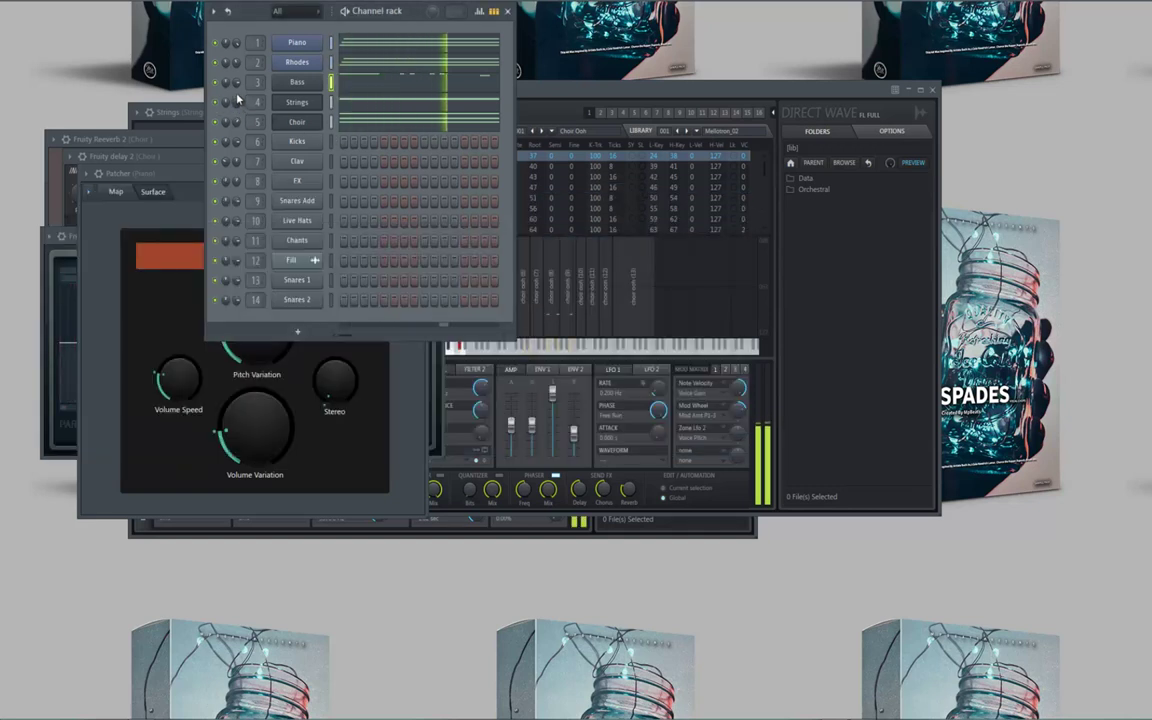
Close the Choir and Strings instrument windows and the piano's Patcher
{"action": "left_click", "coordinate": [931, 90]}
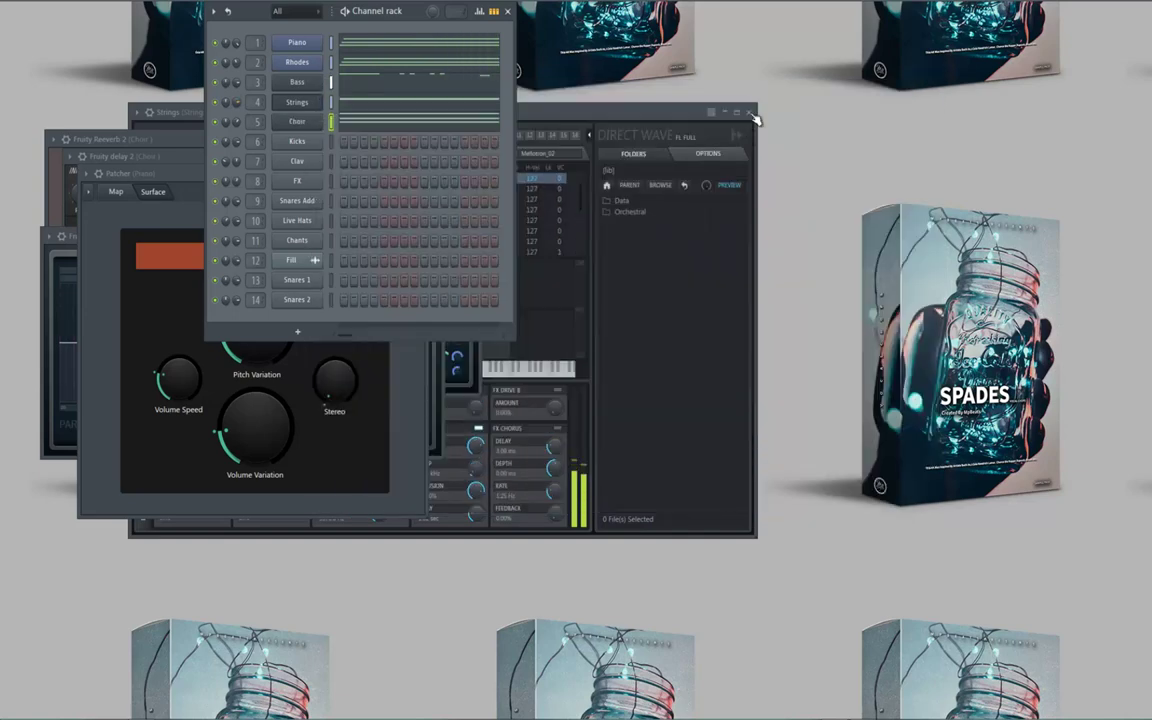
{"action": "left_click", "coordinate": [750, 113]}
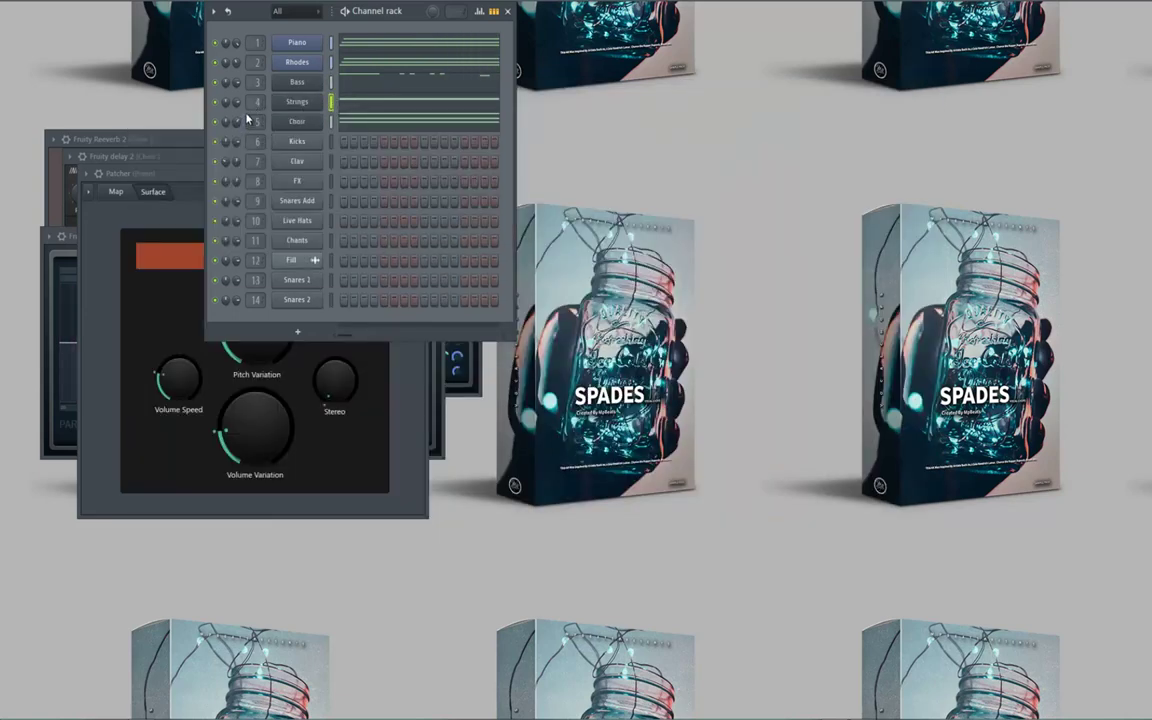
{"action": "left_click", "coordinate": [199, 176]}
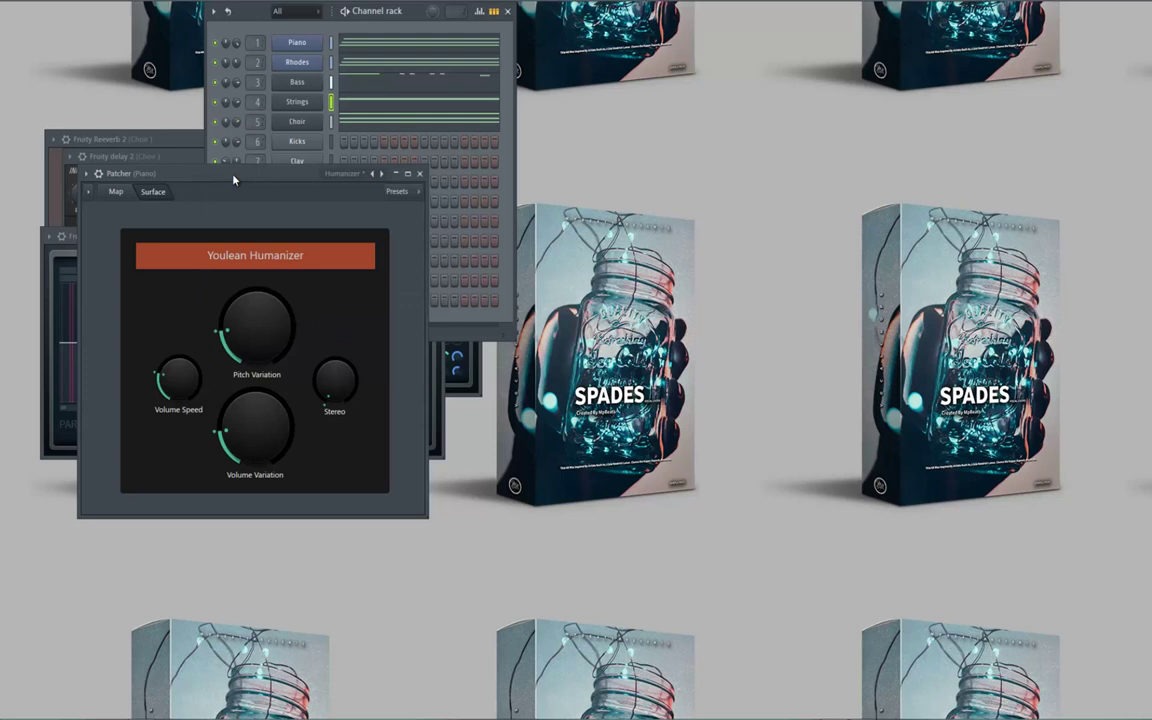
{"action": "left_click", "coordinate": [419, 174]}
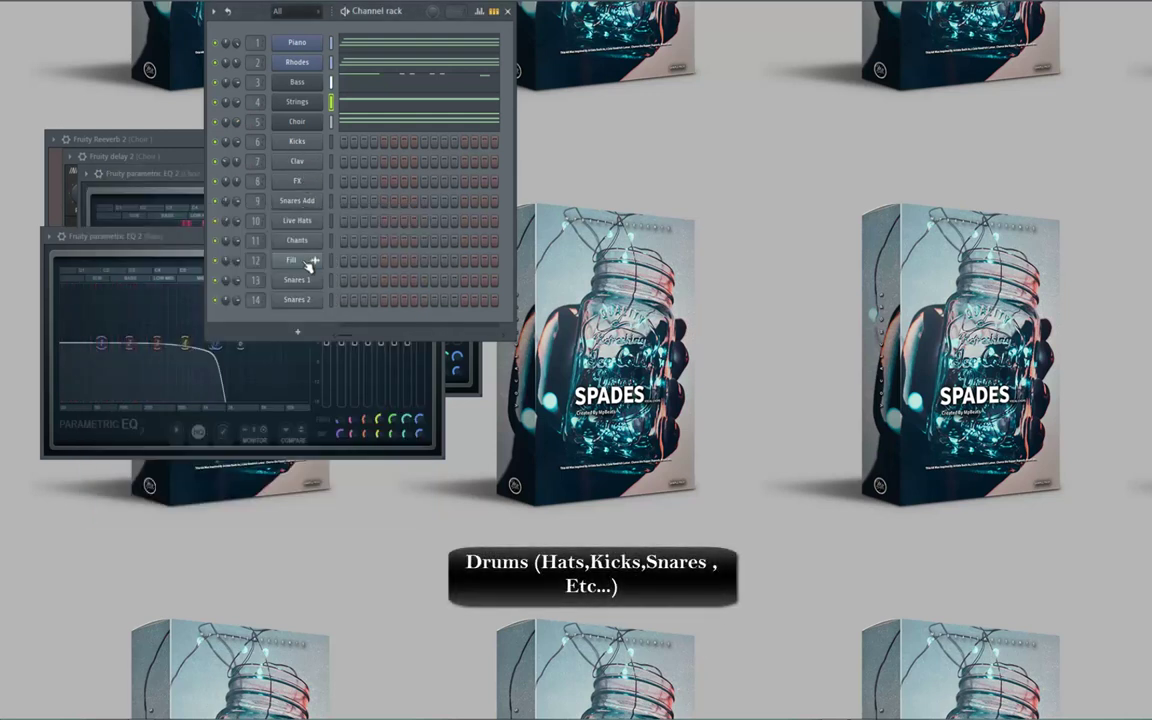
Place Live Hats hits on every odd-numbered step from 1 to 15 and start playback
{"action": "left_click", "coordinate": [344, 221]}
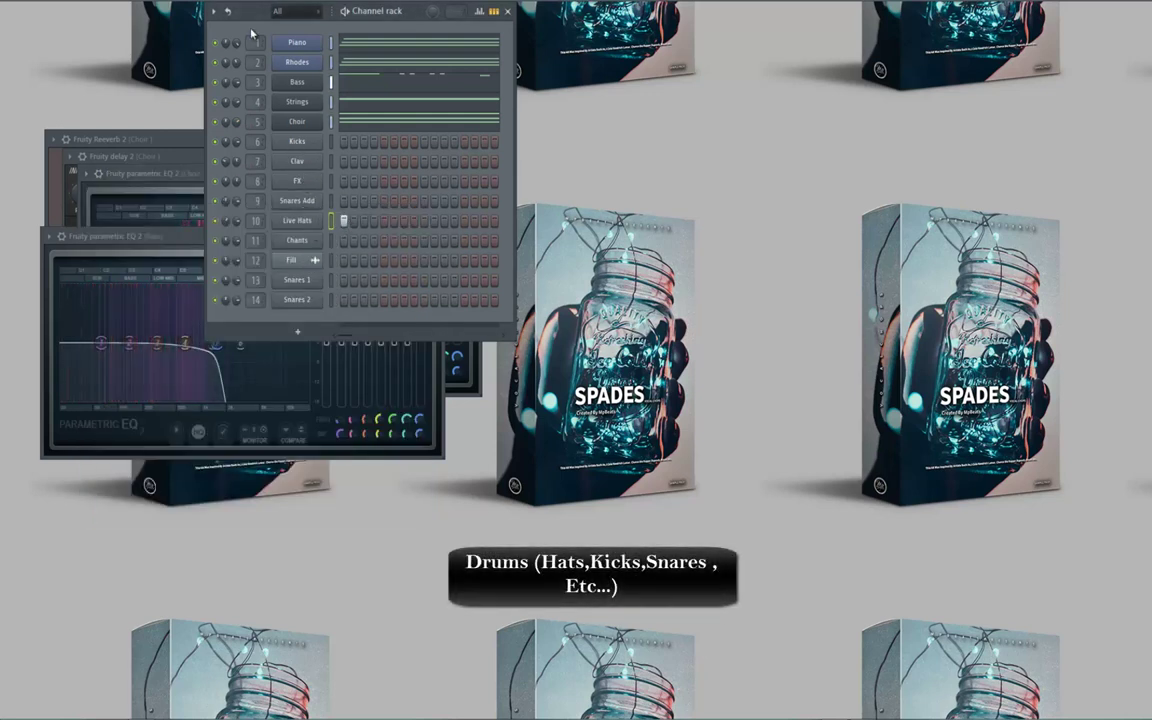
{"action": "left_click", "coordinate": [364, 221]}
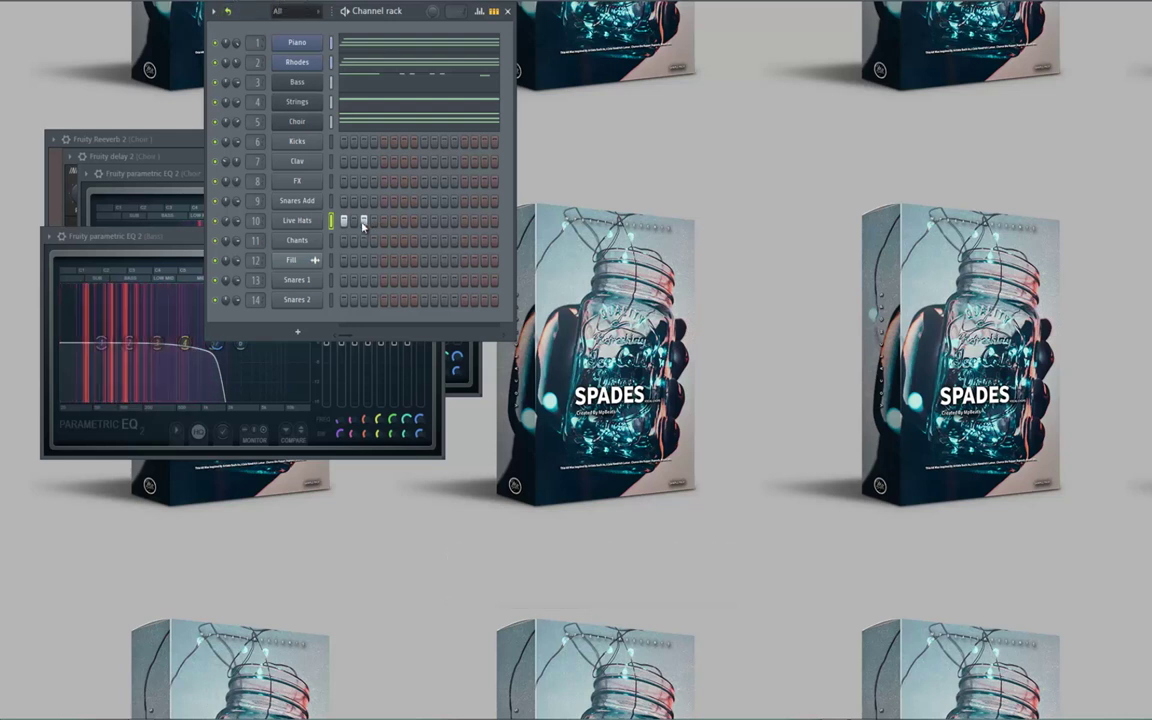
{"action": "left_click", "coordinate": [424, 221]}
{"action": "left_click", "coordinate": [444, 221]}
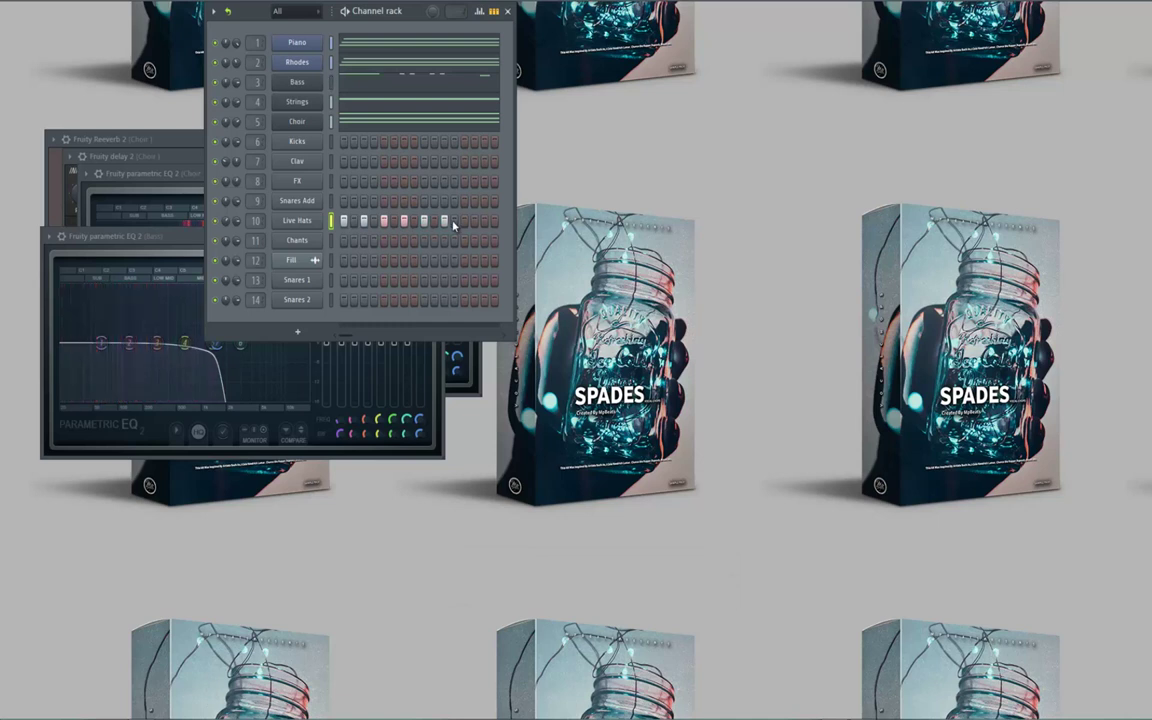
{"action": "left_click", "coordinate": [464, 221]}
{"action": "left_click", "coordinate": [484, 221]}
{"action": "key", "text": "space"}
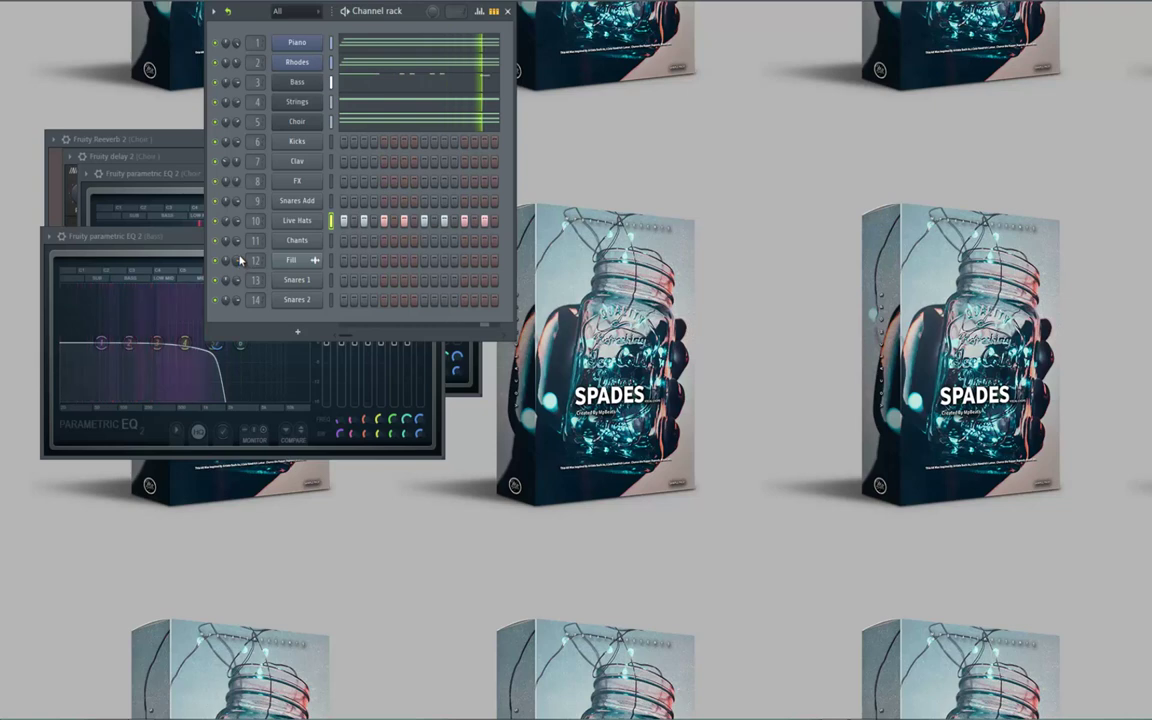
Inspect the Fill channel's sample and miscellaneous settings, closing its window when finished
{"action": "left_click", "coordinate": [297, 262]}
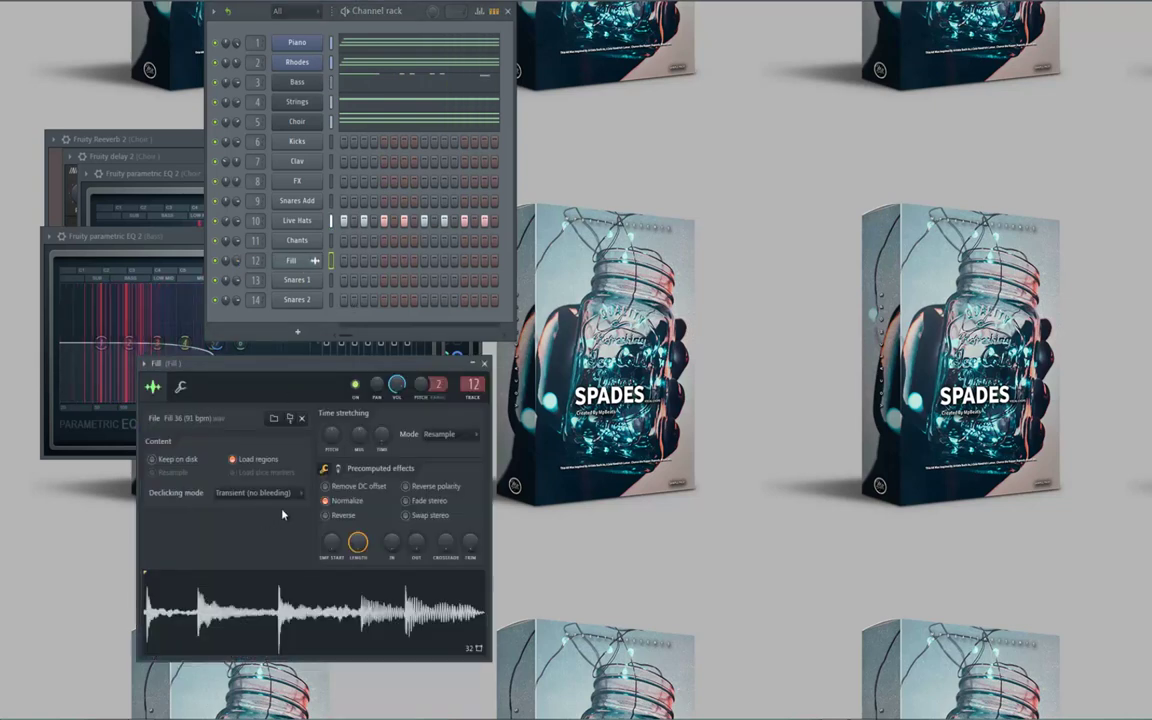
{"action": "left_click", "coordinate": [182, 388]}
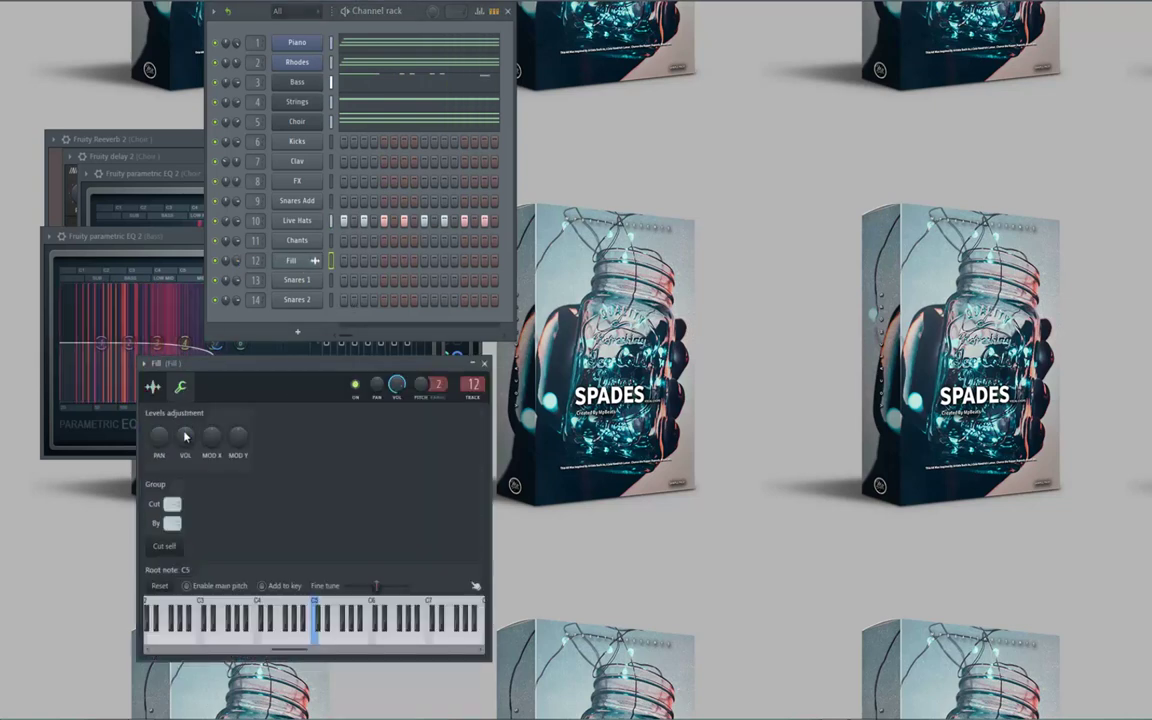
{"action": "left_click", "coordinate": [486, 363]}
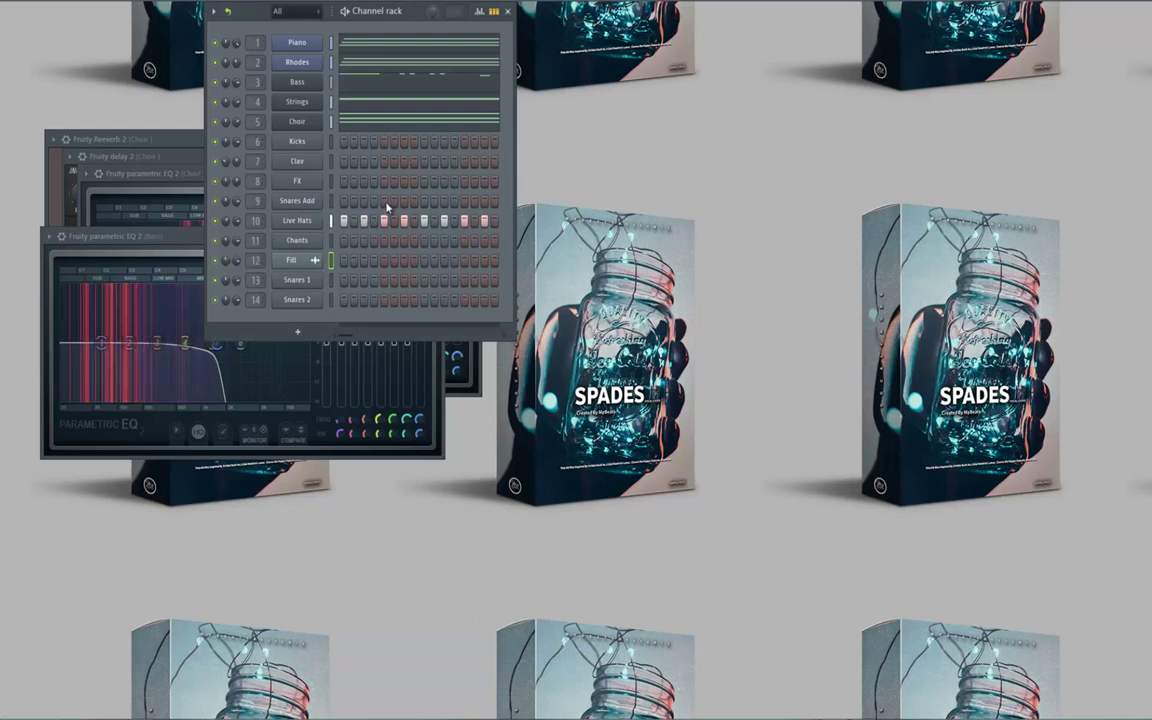
Place a hit on step 5 of both the Snares 1 and Snares 2 channels
{"action": "left_click", "coordinate": [384, 281]}
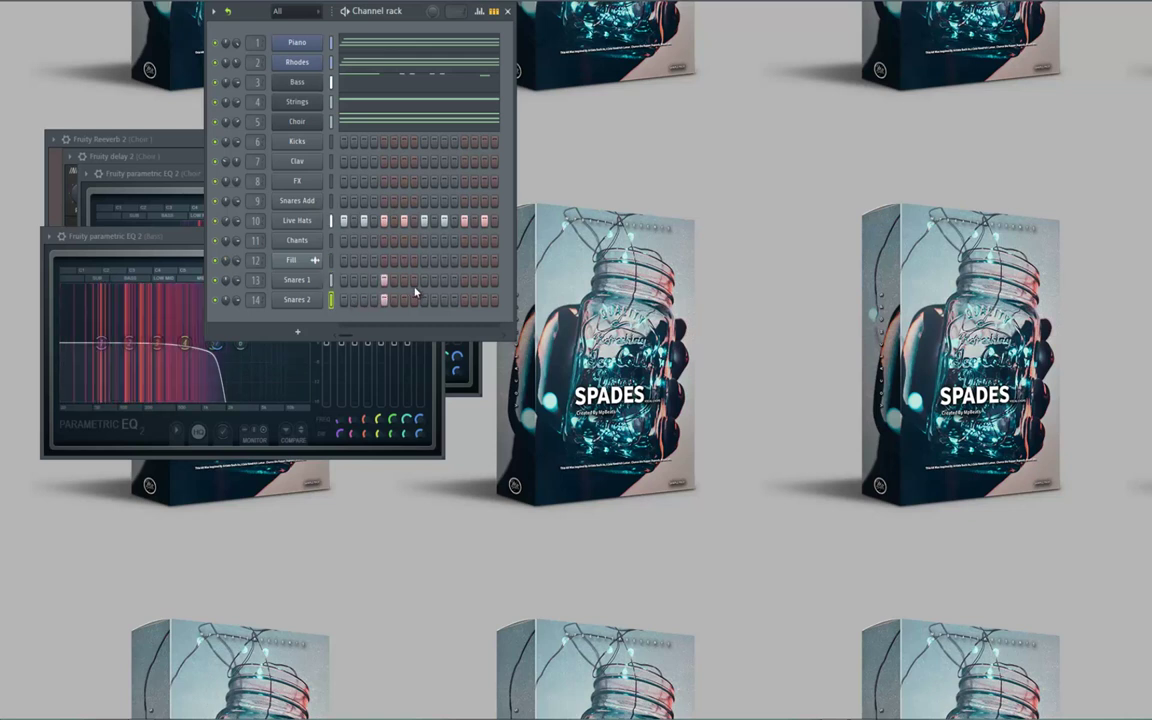
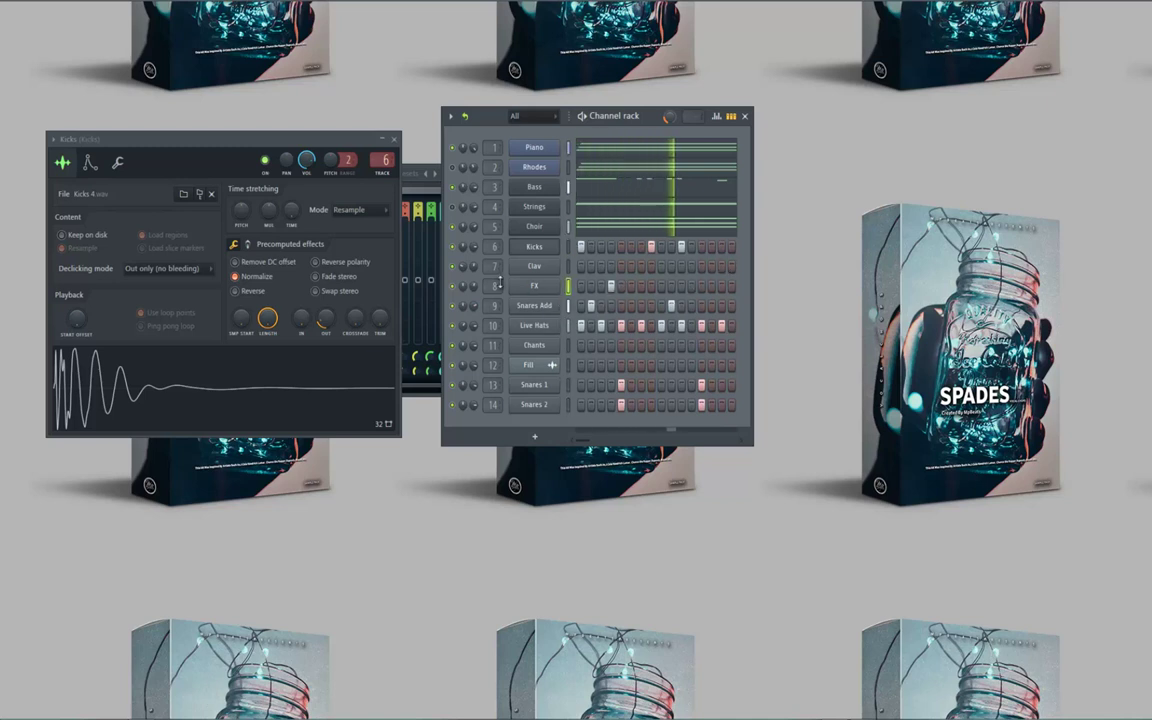
Open the Clav channel and place its hits on steps 3, 6 and 7
{"action": "left_click", "coordinate": [556, 267]}
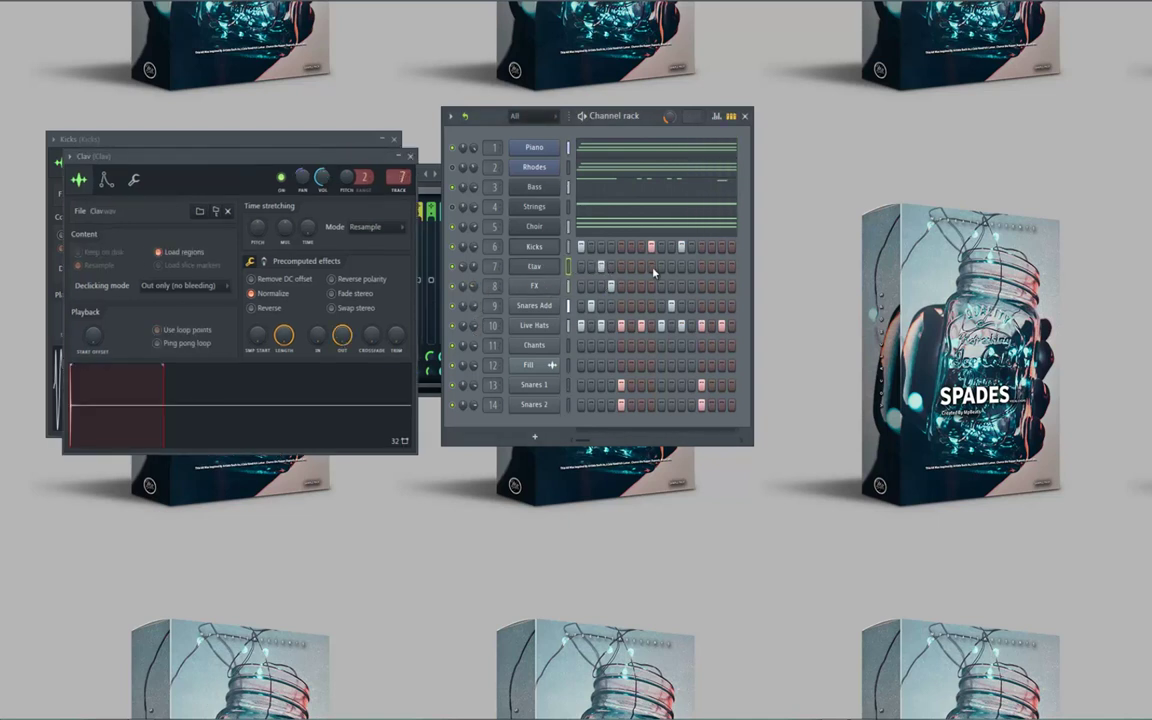
{"action": "left_click", "coordinate": [632, 268]}
{"action": "left_click", "coordinate": [642, 268]}
Place Chants hits on steps 8 and 15 and lower the velocity of the first one
{"action": "left_click", "coordinate": [721, 346]}
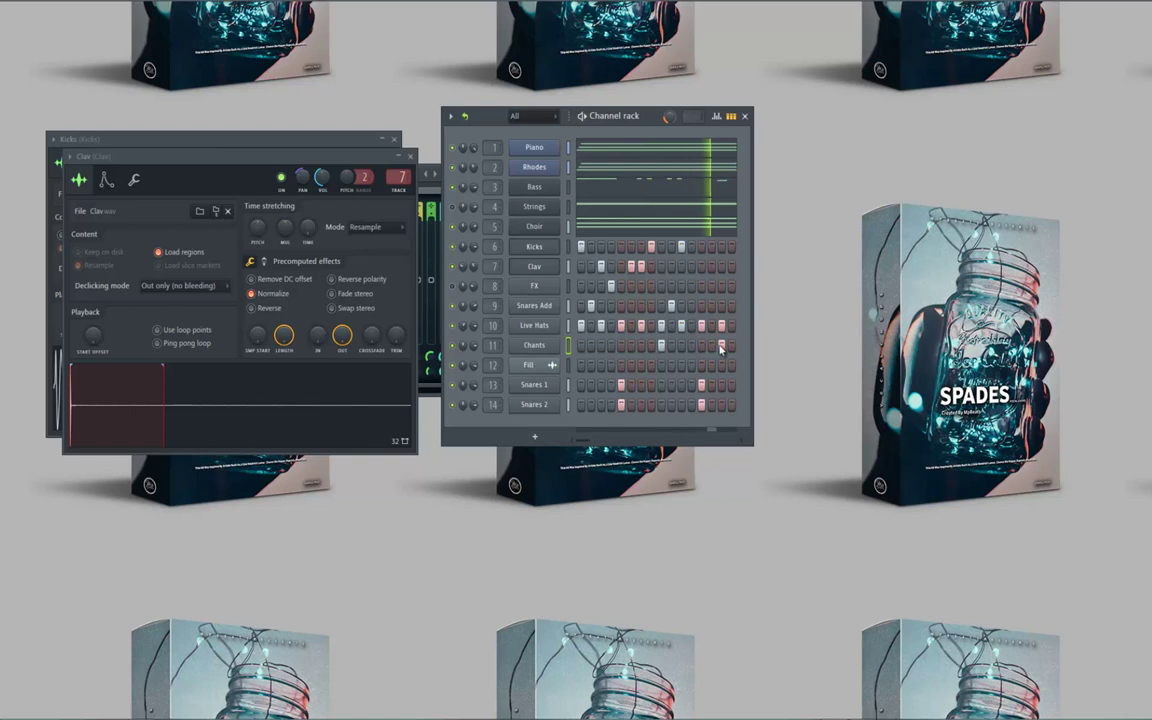
{"action": "left_click", "coordinate": [732, 116]}
{"action": "left_click", "coordinate": [732, 116]}
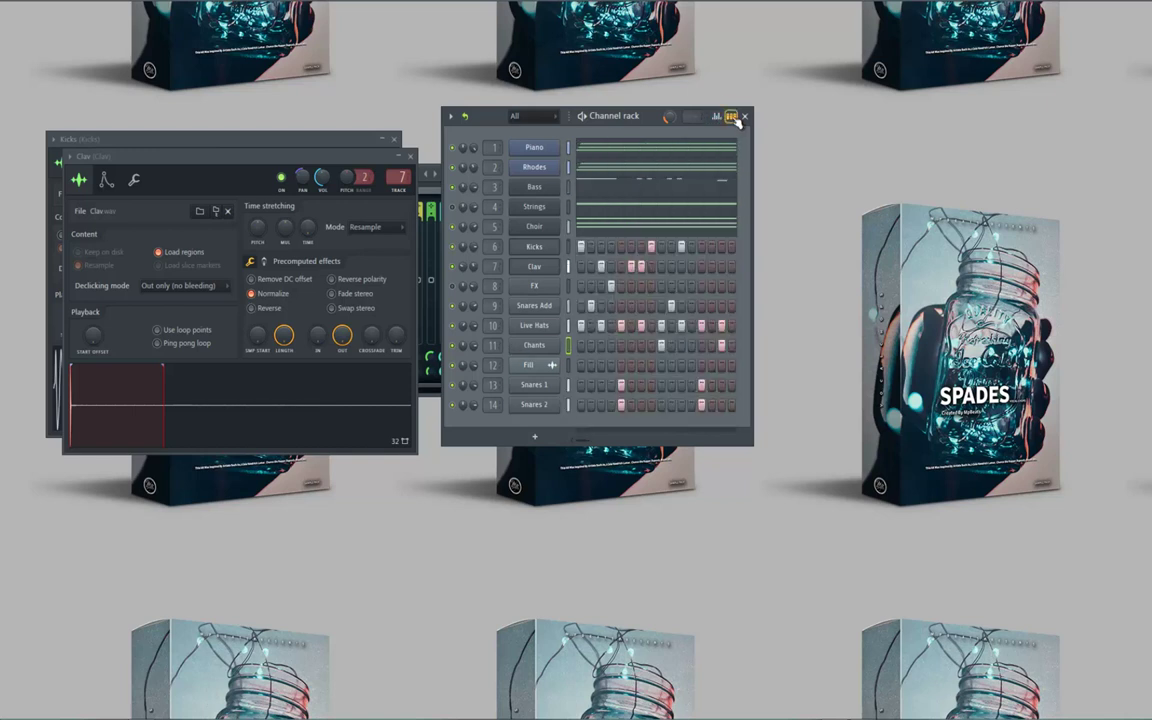
{"action": "left_click", "coordinate": [719, 117]}
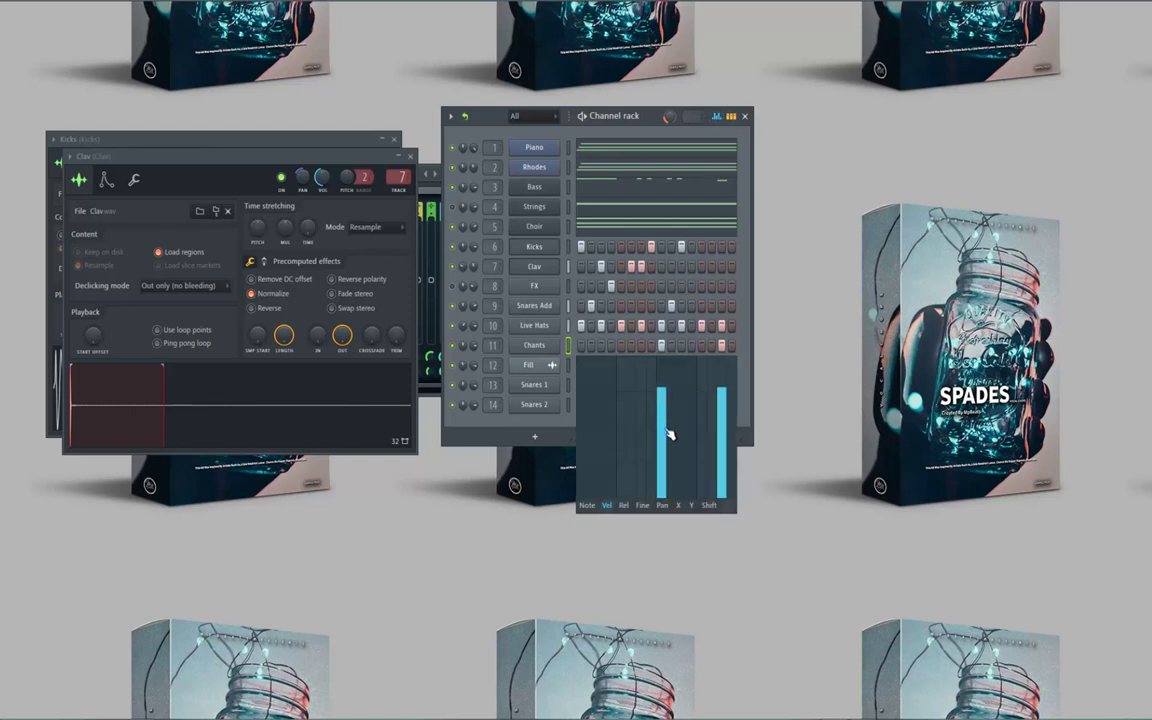
{"action": "left_click_drag", "start_coordinate": [668, 444], "coordinate": [666, 492]}
{"action": "left_click", "coordinate": [718, 117]}
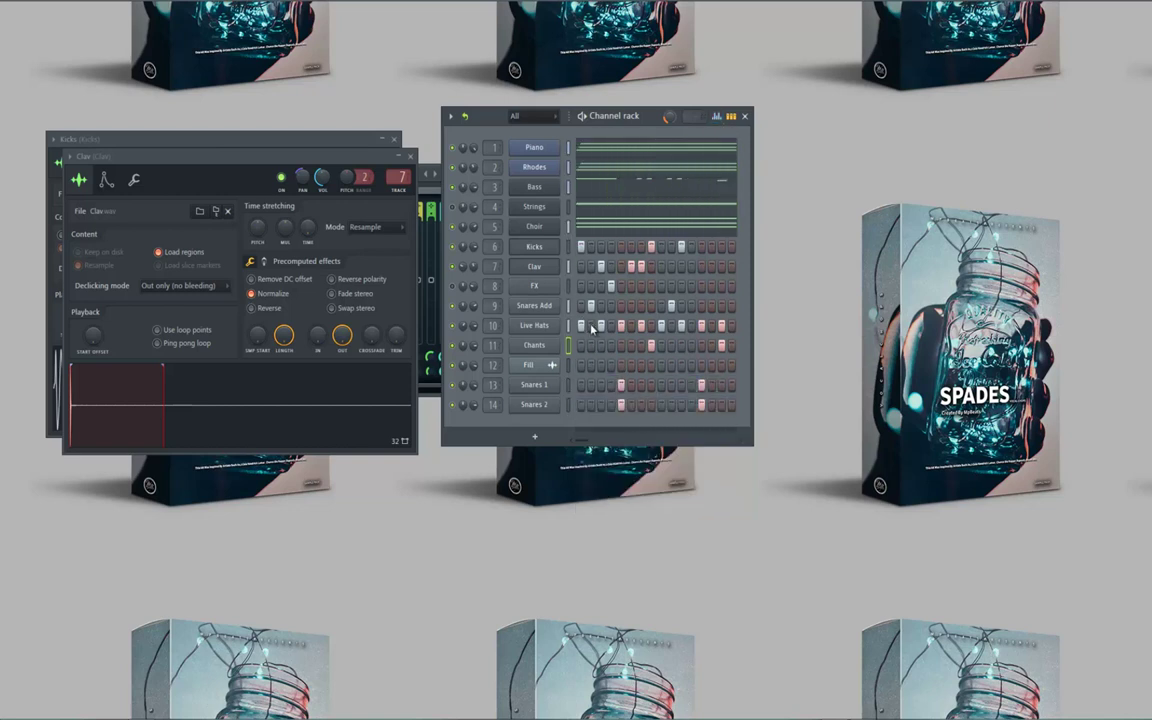
Close the Clav, Kicks and mixer windows and mute the Piano, Rhodes and Choir channels
{"action": "left_click", "coordinate": [408, 154]}
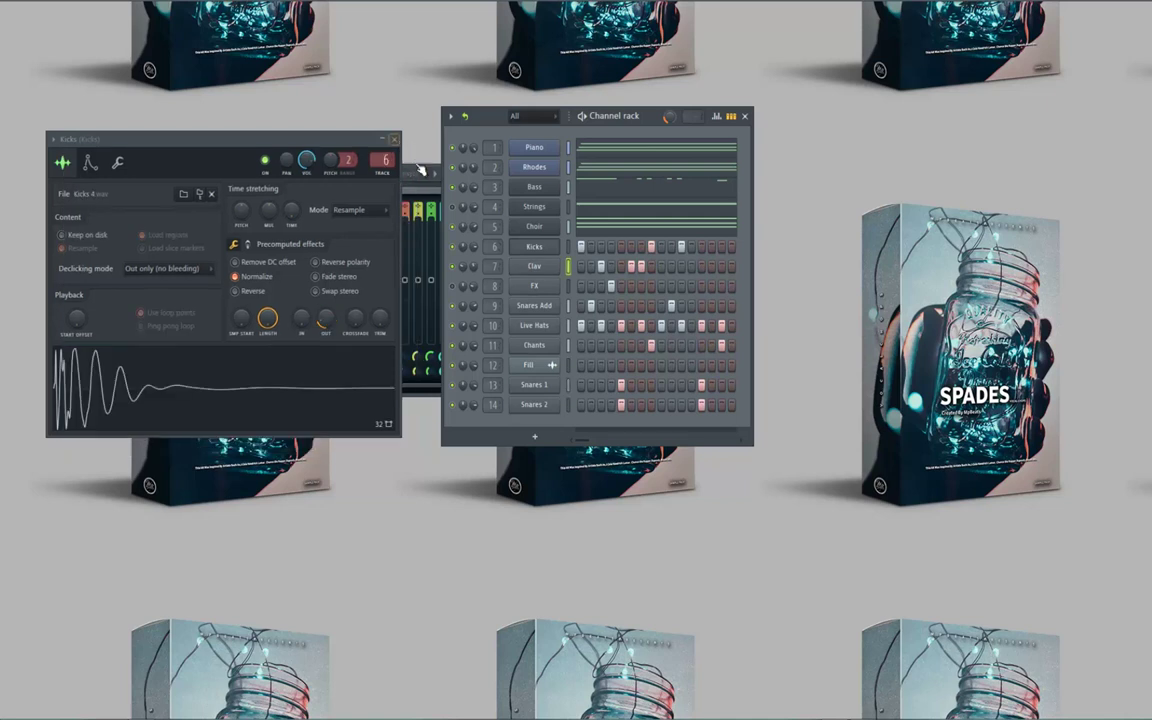
{"action": "left_click", "coordinate": [412, 124]}
{"action": "left_click", "coordinate": [473, 173]}
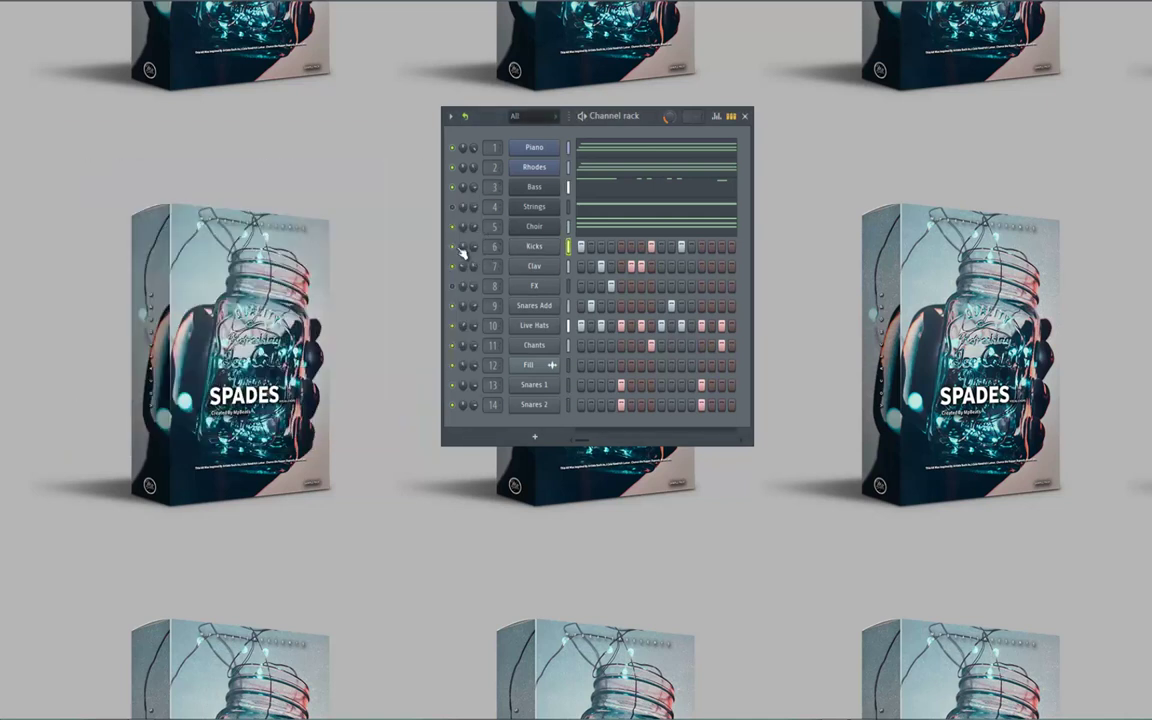
{"action": "right_click", "coordinate": [456, 248]}
{"action": "left_click", "coordinate": [464, 256]}
Open the FX channel's sample in the Edison audio editor
{"action": "left_click", "coordinate": [534, 286]}
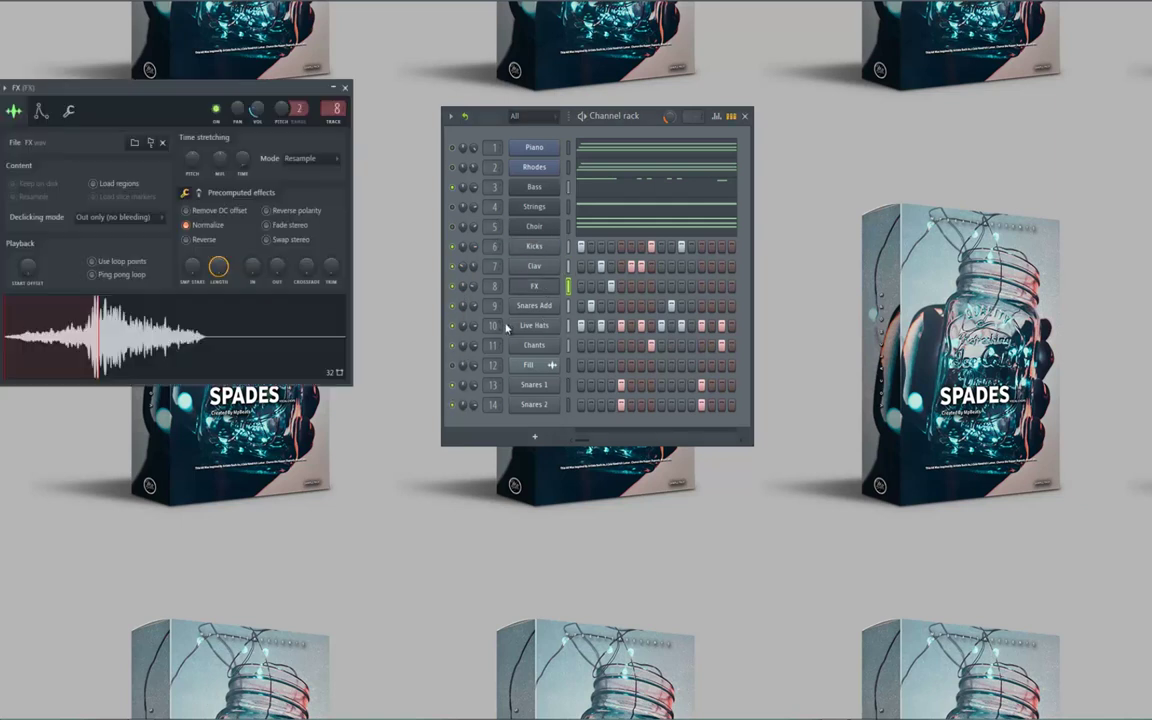
{"action": "right_click", "coordinate": [198, 331]}
{"action": "left_click", "coordinate": [224, 365]}
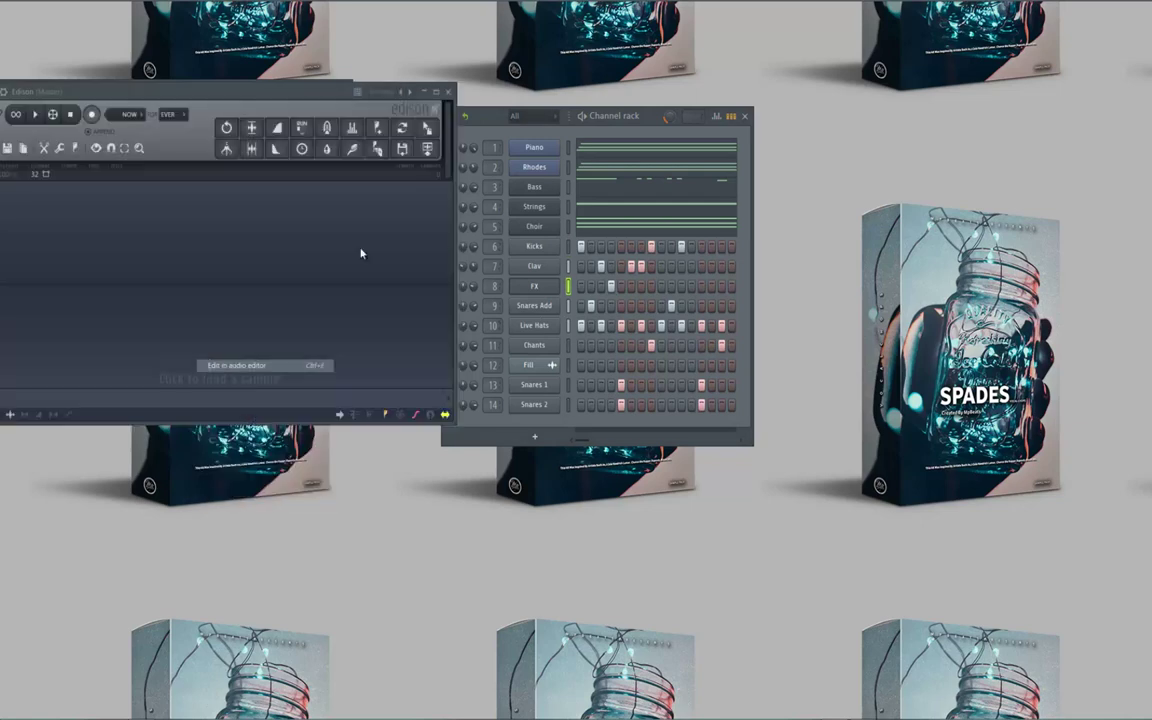
Rework the FX hits in the piano roll, shifting the bar 2 hit later and removing those in bars 3 and 5
{"action": "right_click", "coordinate": [219, 292]}
{"action": "mouse_move", "coordinate": [240, 352]}
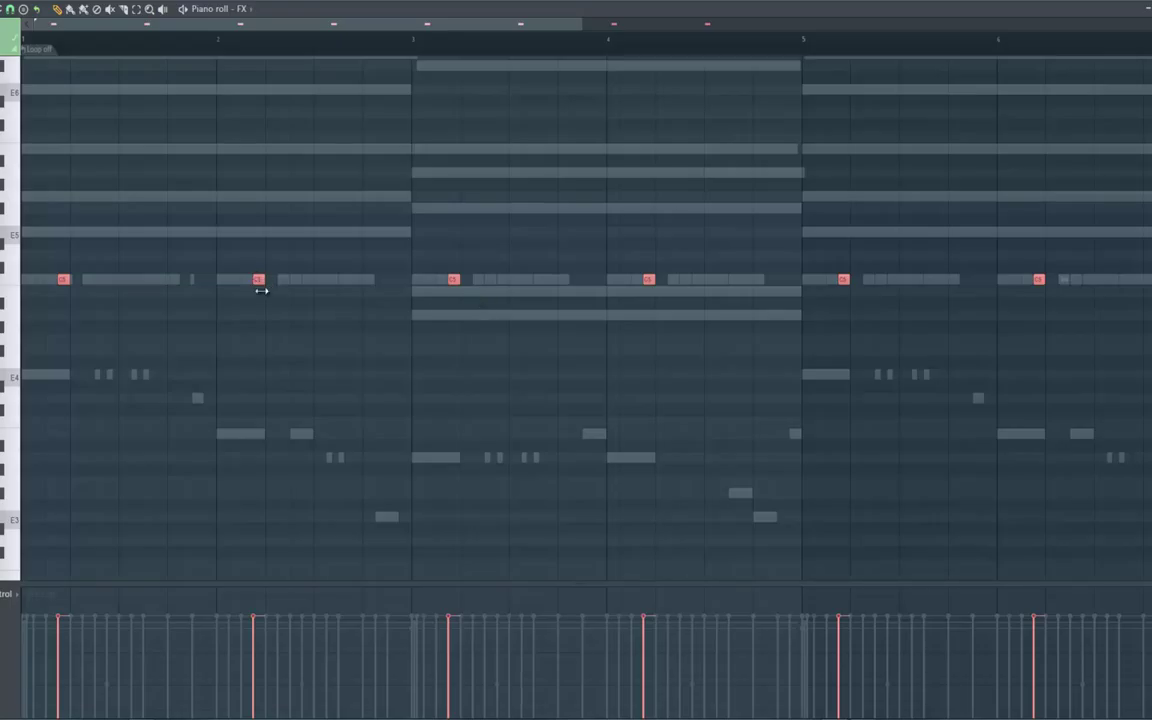
{"action": "left_click", "coordinate": [257, 280]}
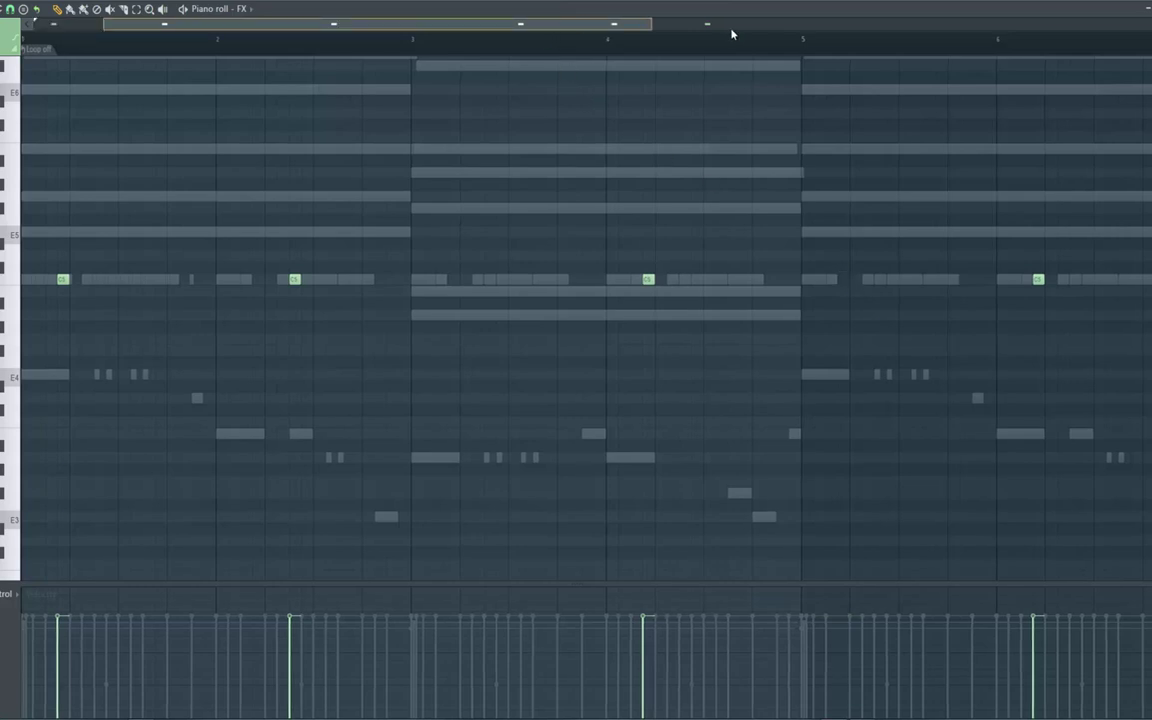
{"action": "left_click_drag", "start_coordinate": [657, 24], "coordinate": [812, 41]}
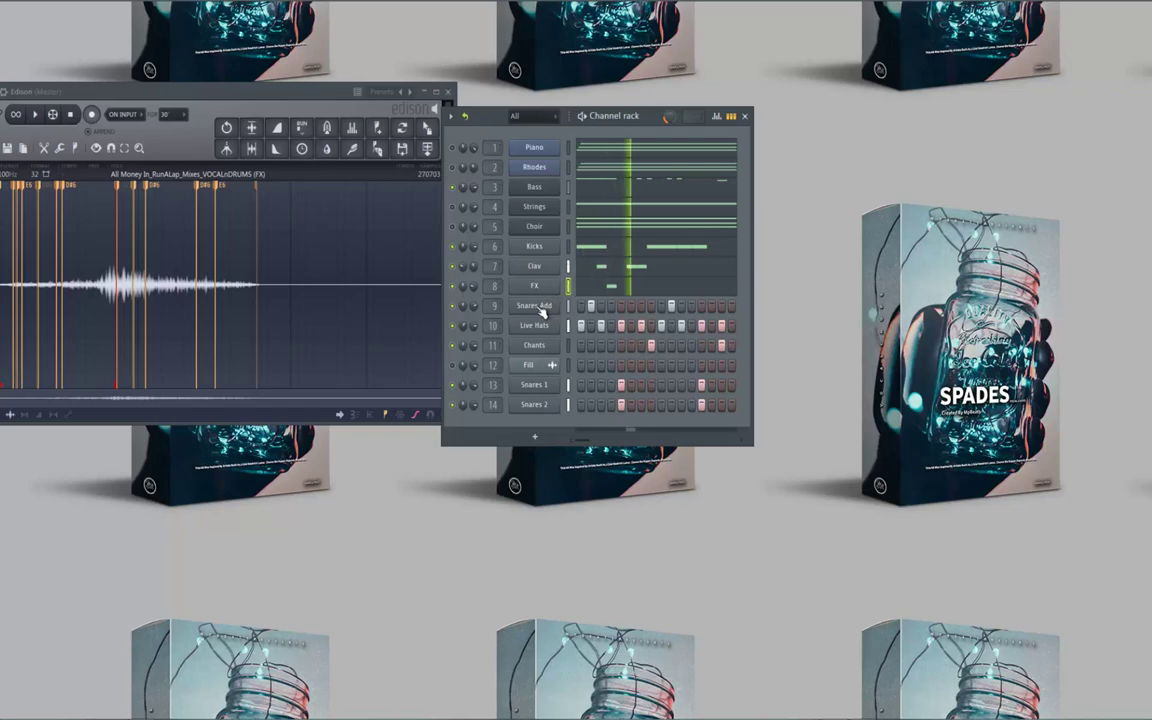
Burn the Snares Add loop to the pattern in the piano roll and lengthen all of its notes
{"action": "right_click", "coordinate": [560, 303]}
{"action": "left_click", "coordinate": [581, 314]}
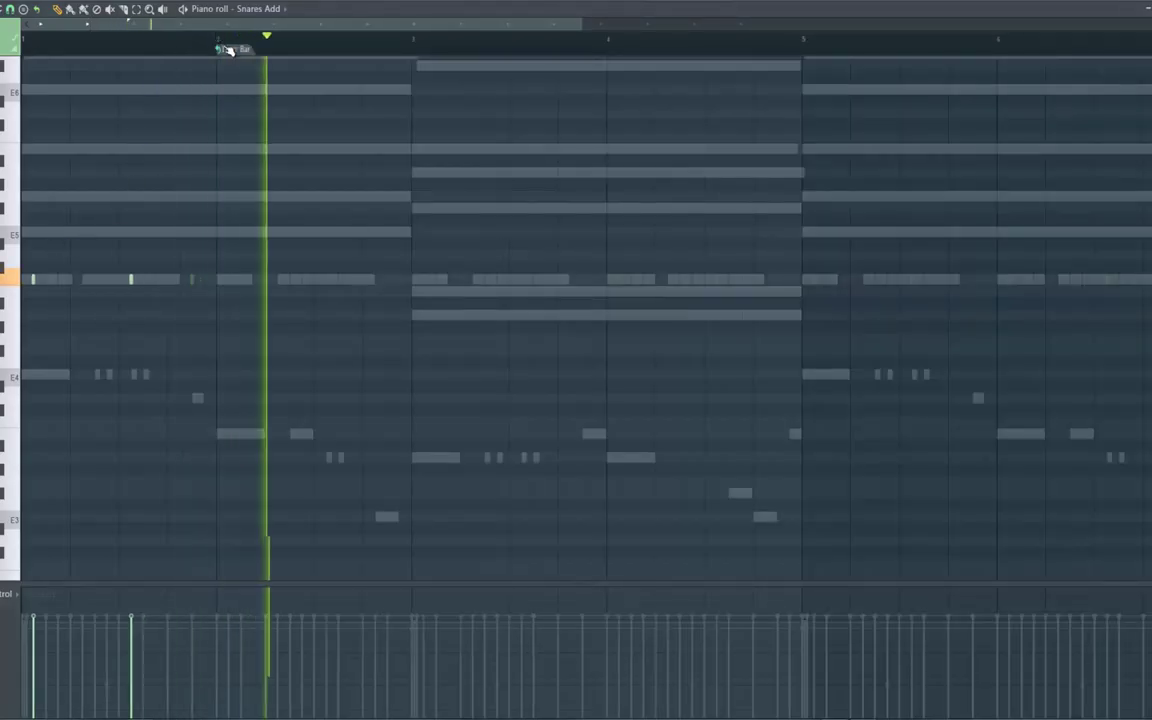
{"action": "right_click", "coordinate": [230, 48]}
{"action": "left_click", "coordinate": [258, 167]}
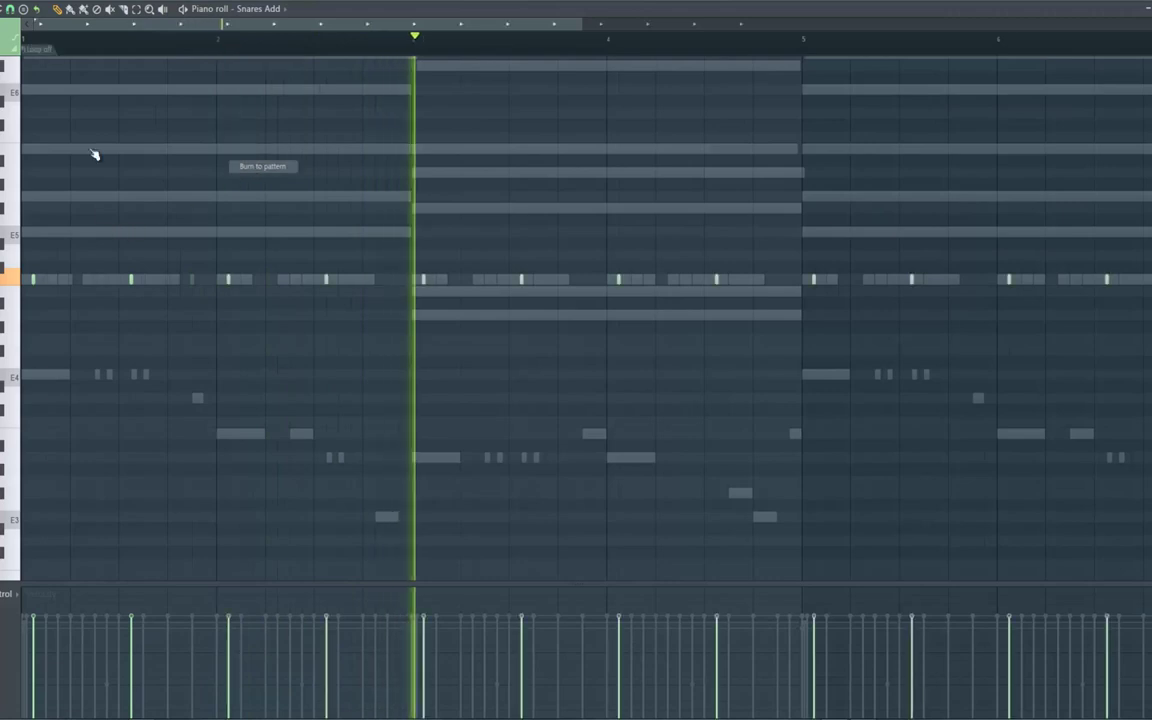
{"action": "key", "text": "ctrl+a"}
{"action": "left_click", "coordinate": [61, 9]}
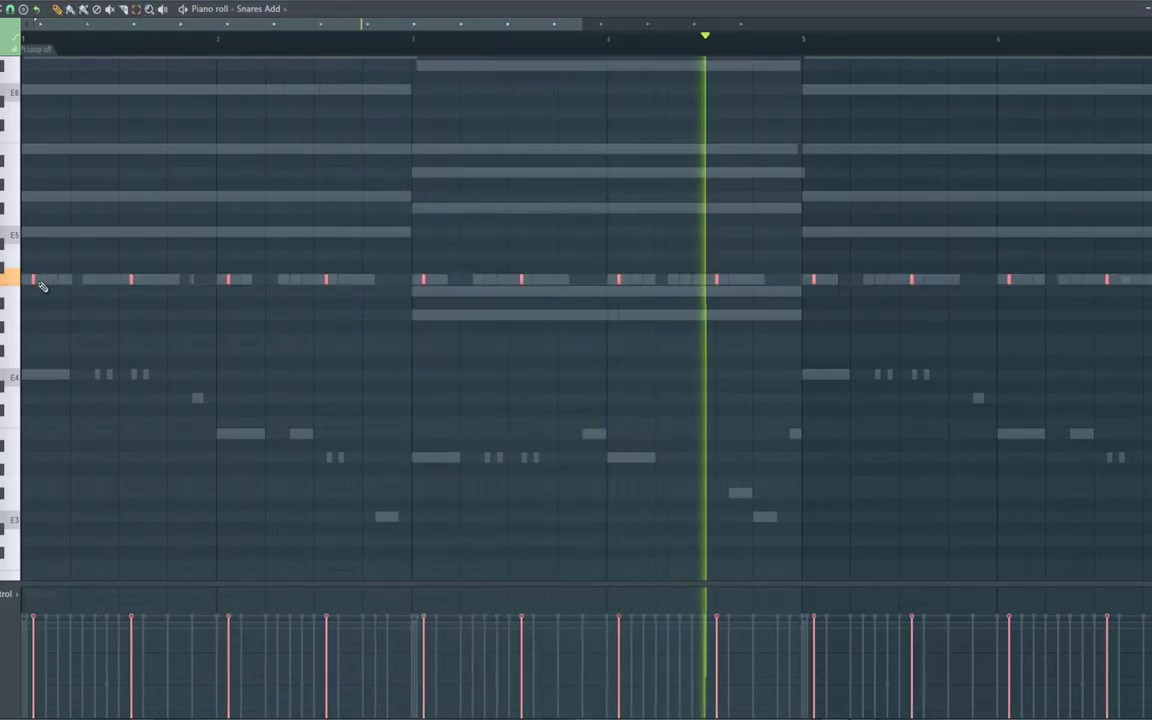
{"action": "left_click_drag", "start_coordinate": [35, 279], "coordinate": [50, 281]}
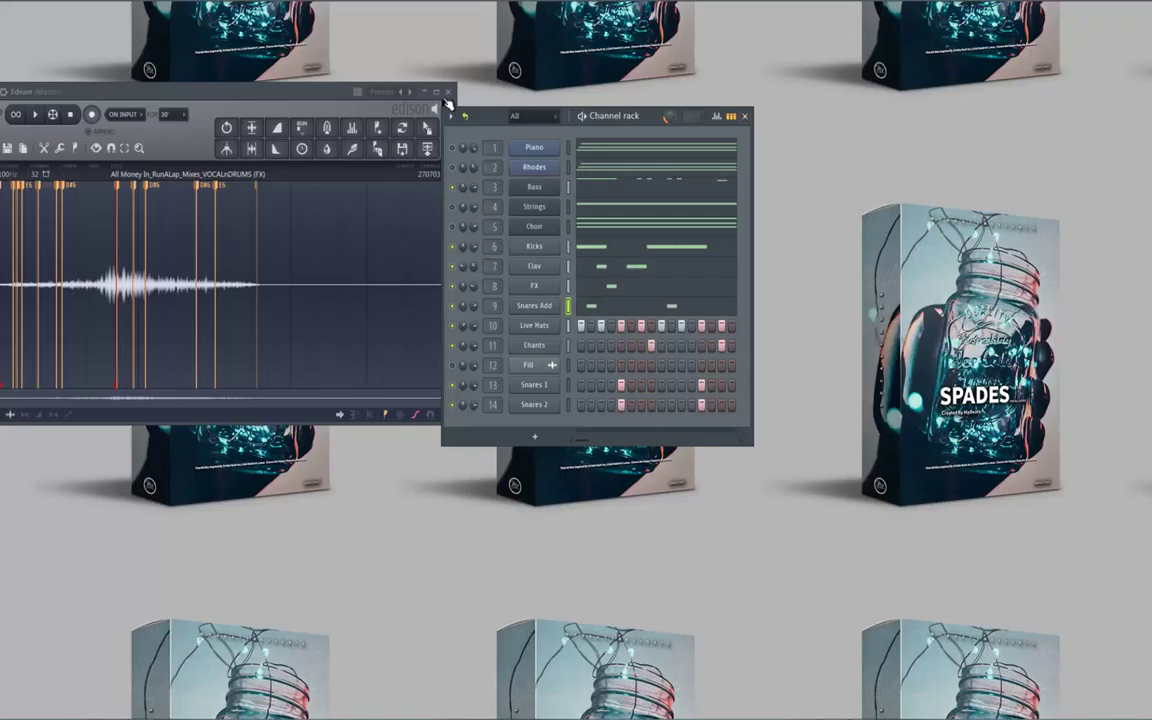
Close Edison, lengthen all Live Hats notes in the piano roll and burn their loop to the pattern
{"action": "left_click", "coordinate": [448, 92]}
{"action": "right_click", "coordinate": [537, 330]}
{"action": "left_click", "coordinate": [595, 322]}
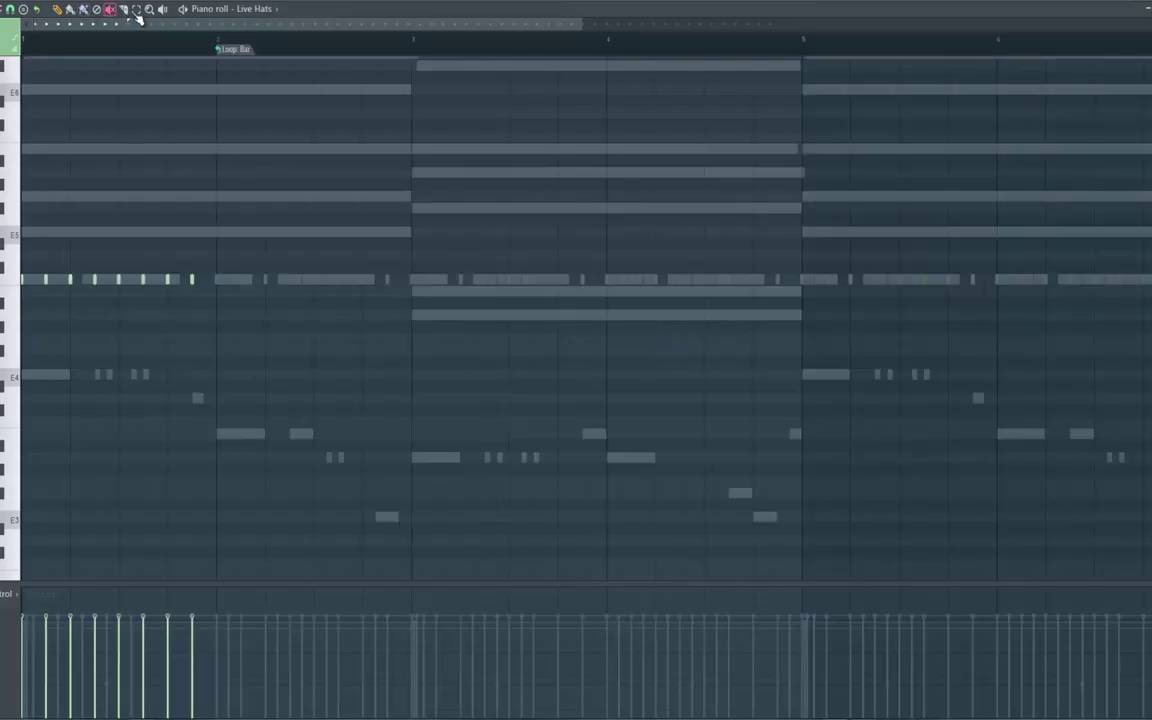
{"action": "key", "text": "ctrl+a"}
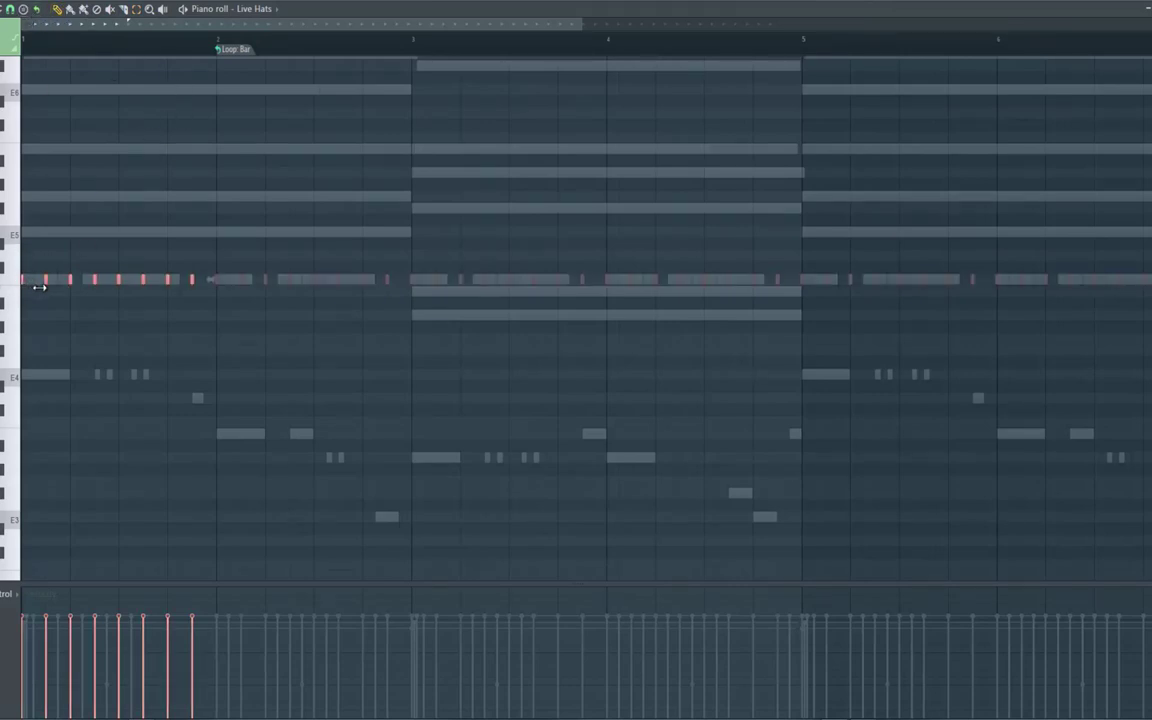
{"action": "left_click_drag", "start_coordinate": [38, 287], "coordinate": [45, 290]}
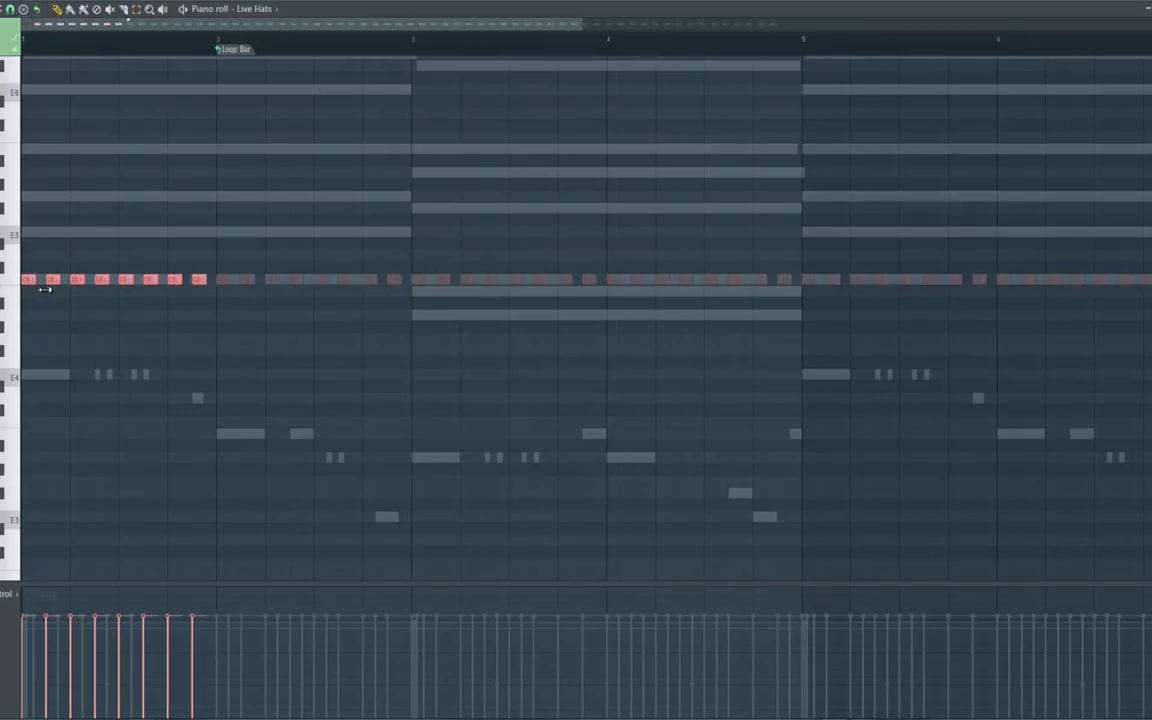
{"action": "right_click", "coordinate": [238, 58]}
{"action": "left_click", "coordinate": [267, 165]}
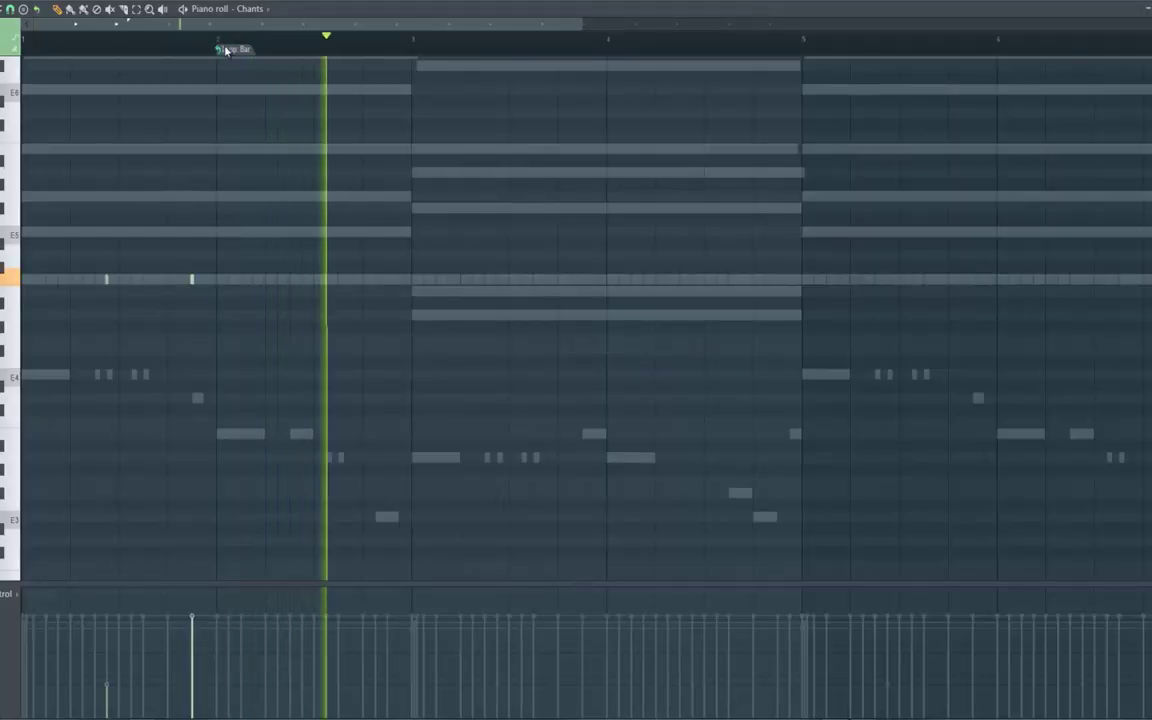
Burn the Chants loop to the pattern and lengthen all of its notes
{"action": "right_click", "coordinate": [230, 50]}
{"action": "left_click", "coordinate": [250, 160]}
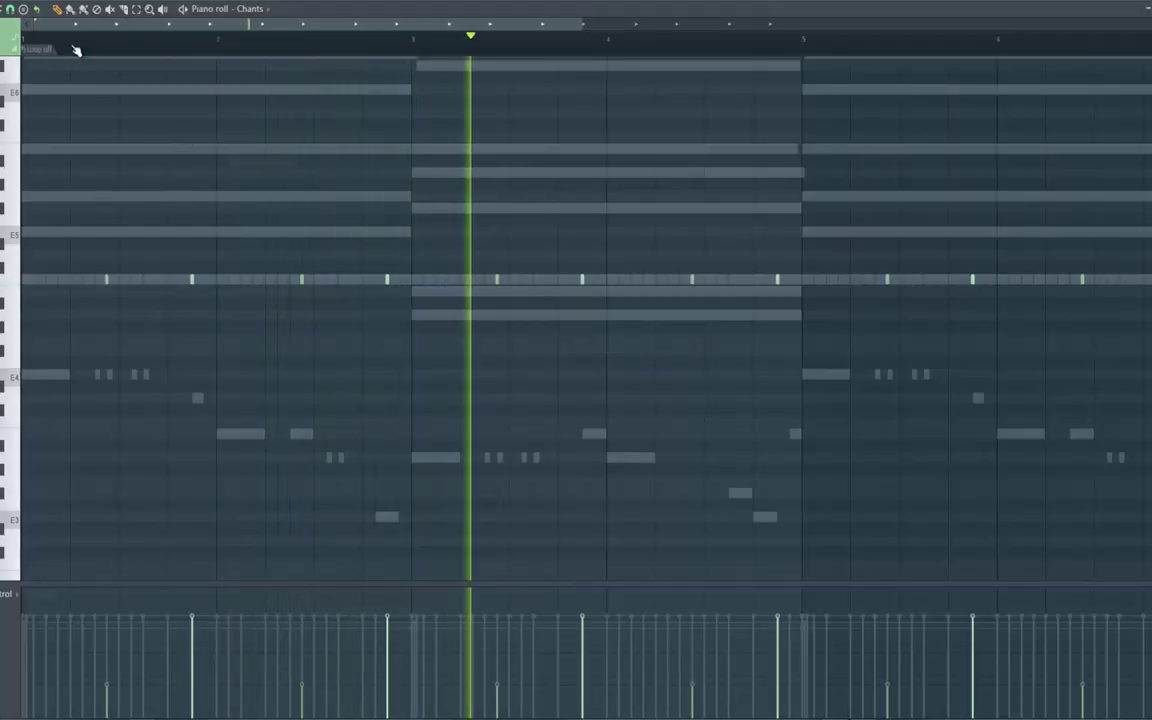
{"action": "left_click", "coordinate": [4, 282], "text": "ctrl"}
{"action": "left_click", "coordinate": [59, 10]}
{"action": "left_click_drag", "start_coordinate": [112, 280], "coordinate": [120, 281]}
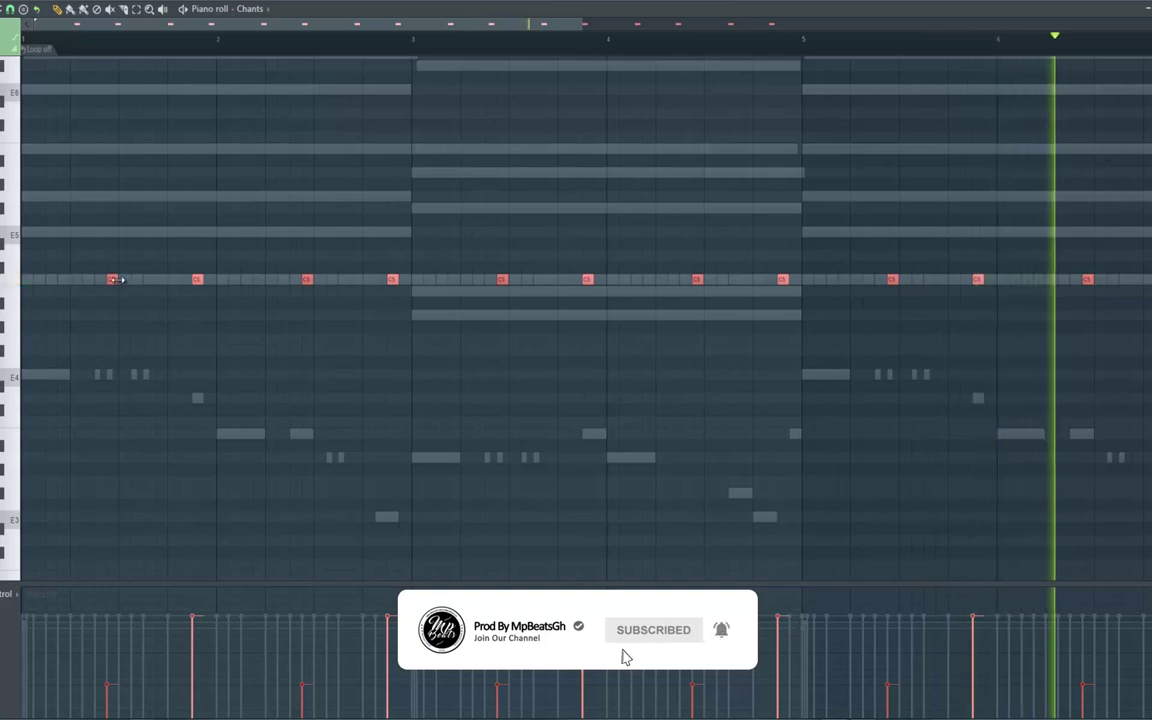
Delete the softer mid-bar Chants hits in bars 1 to 4
{"action": "right_click", "coordinate": [113, 280]}
{"action": "right_click", "coordinate": [307, 280]}
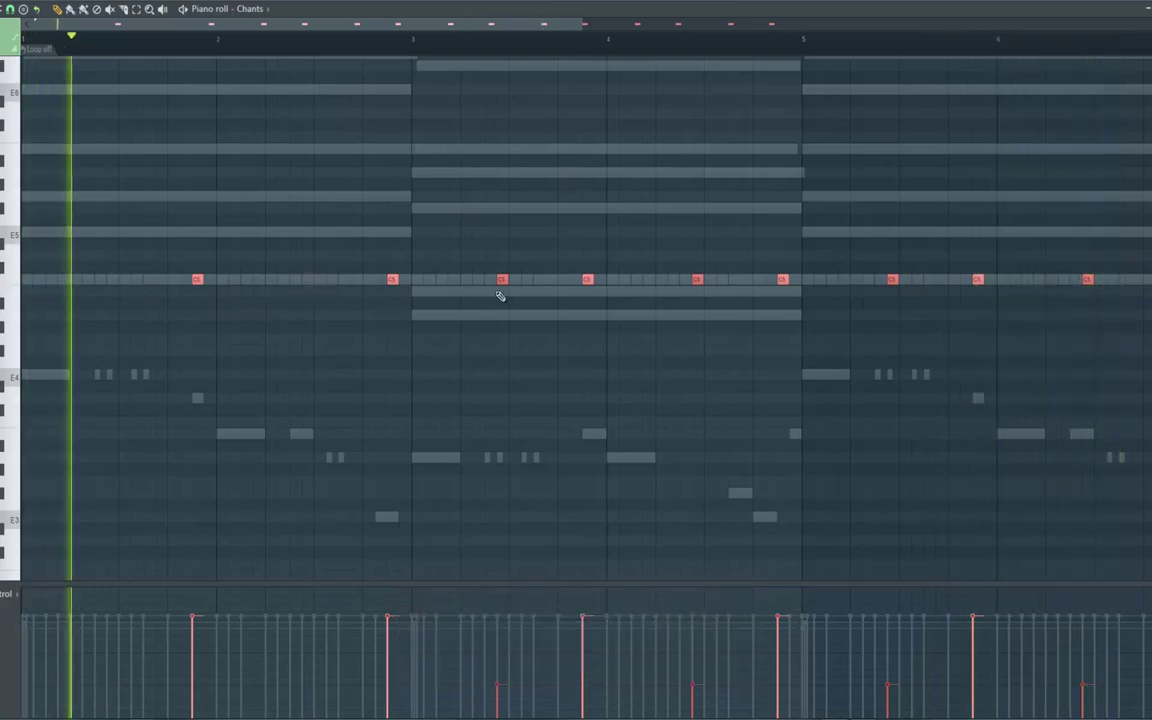
{"action": "right_click", "coordinate": [502, 279]}
{"action": "right_click", "coordinate": [697, 279]}
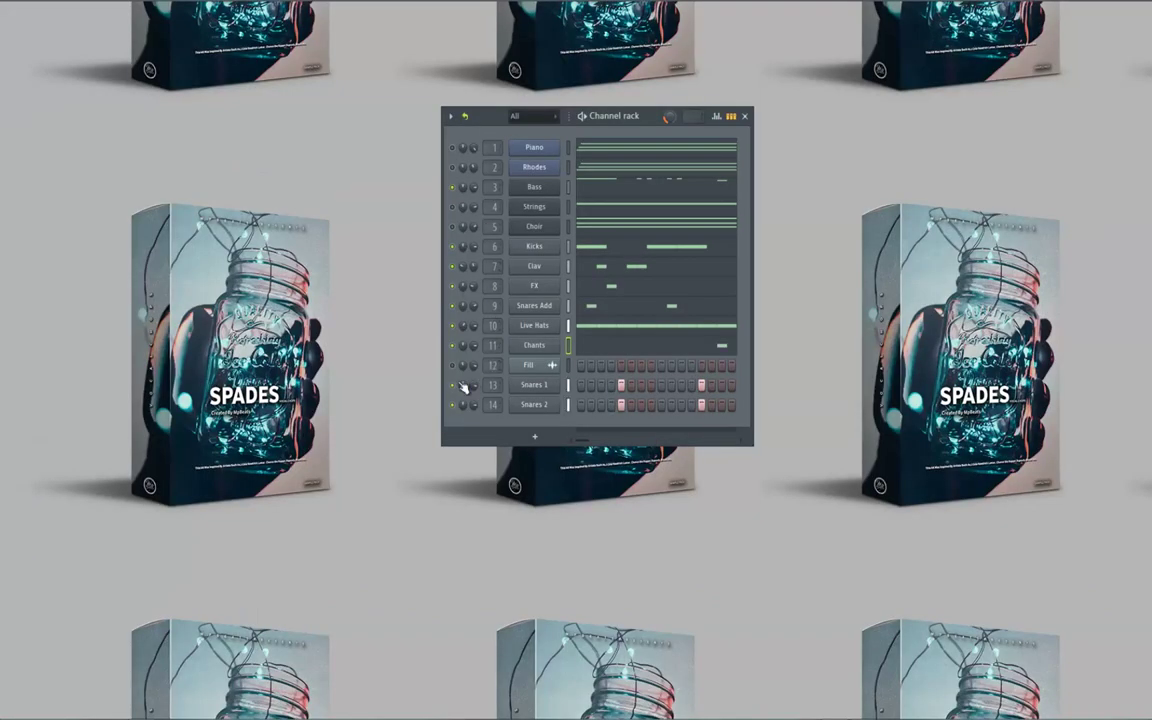
Burn the Snares 1 loop to the pattern in the piano roll and lengthen all of its notes to two steps
{"action": "right_click", "coordinate": [513, 386]}
{"action": "left_click", "coordinate": [582, 386]}
{"action": "scroll", "coordinate": [959, 56], "scroll_direction": "down", "scroll_amount": 5}
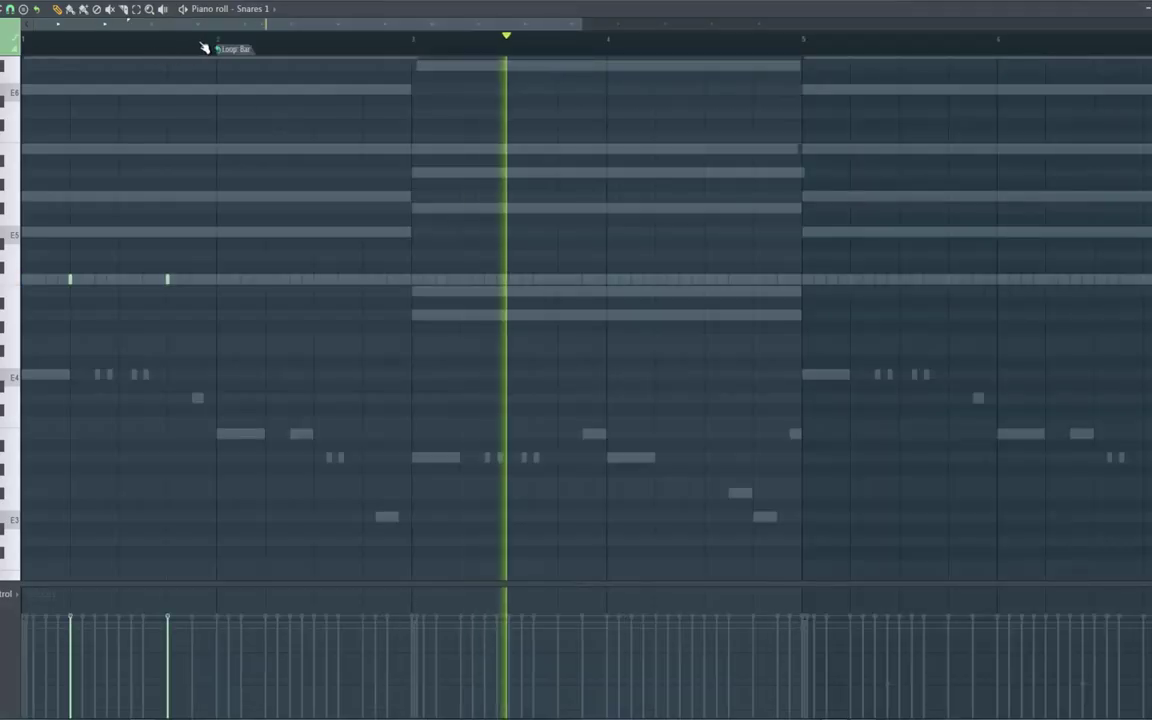
{"action": "left_click", "coordinate": [220, 48]}
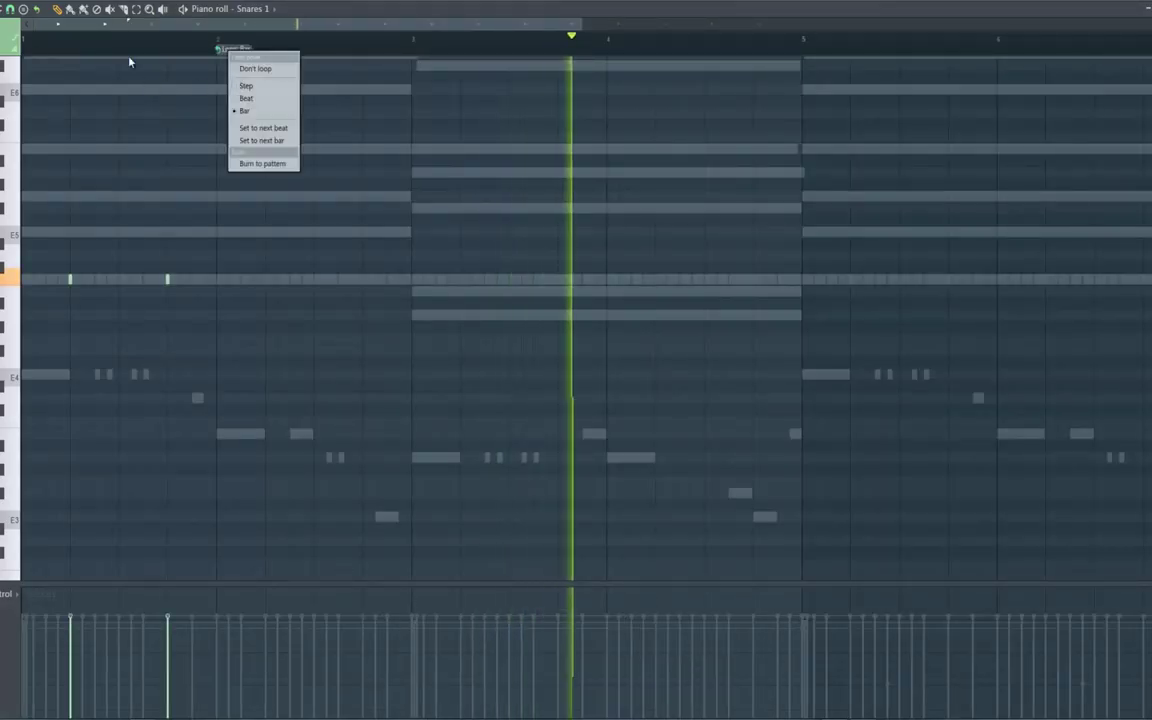
{"action": "left_click", "coordinate": [236, 163]}
{"action": "key", "text": "ctrl+a"}
{"action": "left_click", "coordinate": [57, 11]}
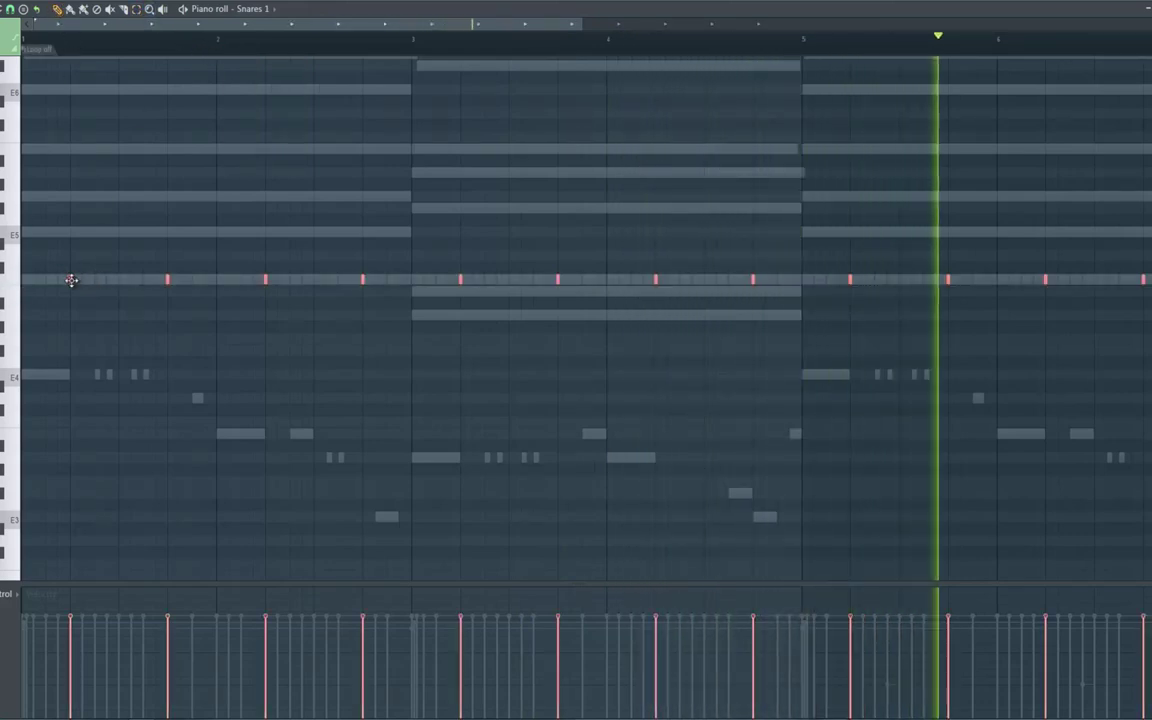
{"action": "left_click_drag", "start_coordinate": [71, 280], "coordinate": [99, 283]}
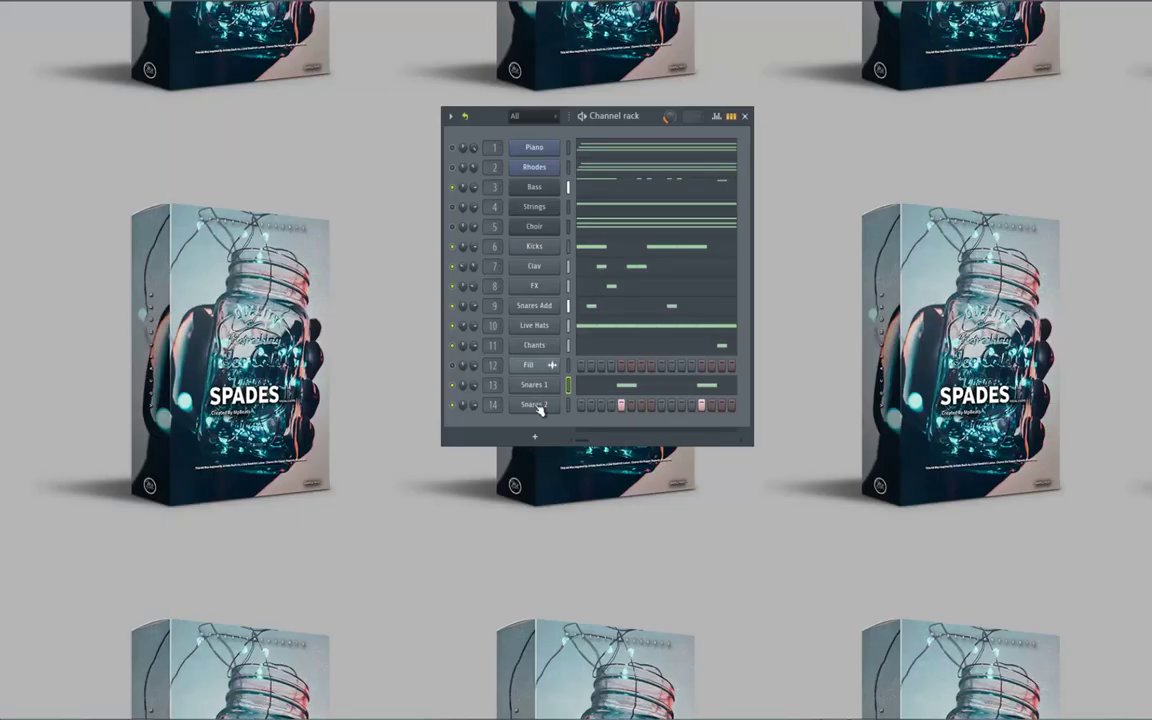
Burn the Snares 2 loop to the pattern and lengthen all of its notes to one beat
{"action": "right_click", "coordinate": [537, 406]}
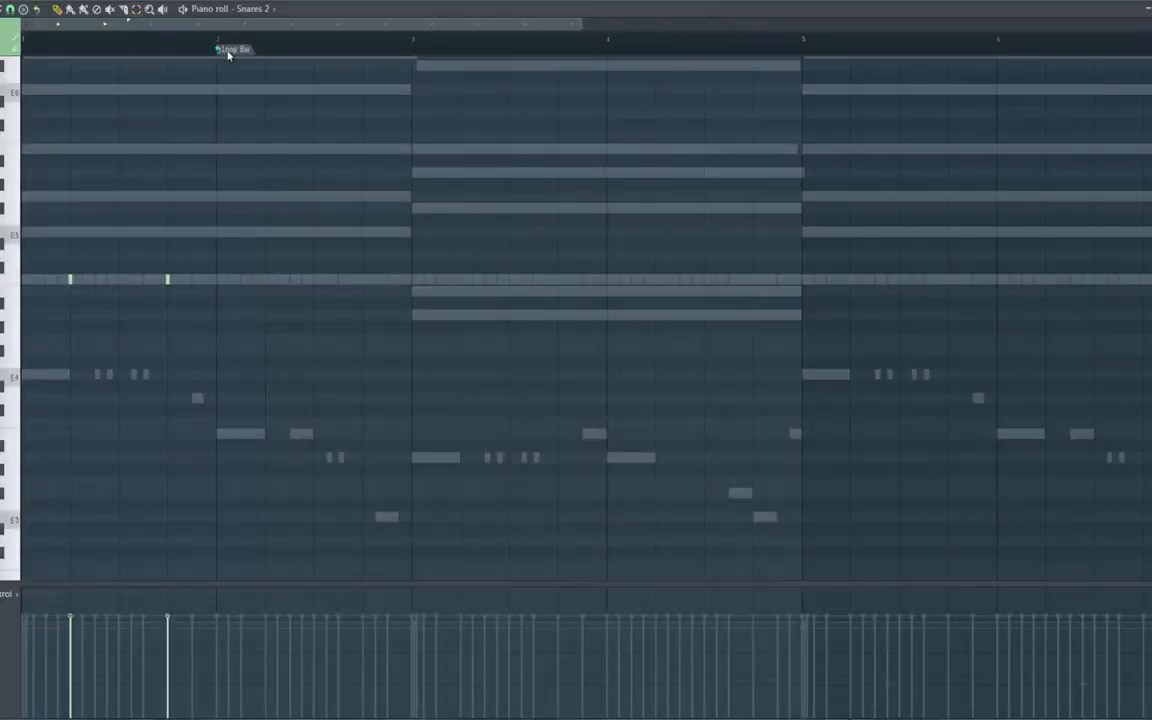
{"action": "left_click", "coordinate": [228, 55]}
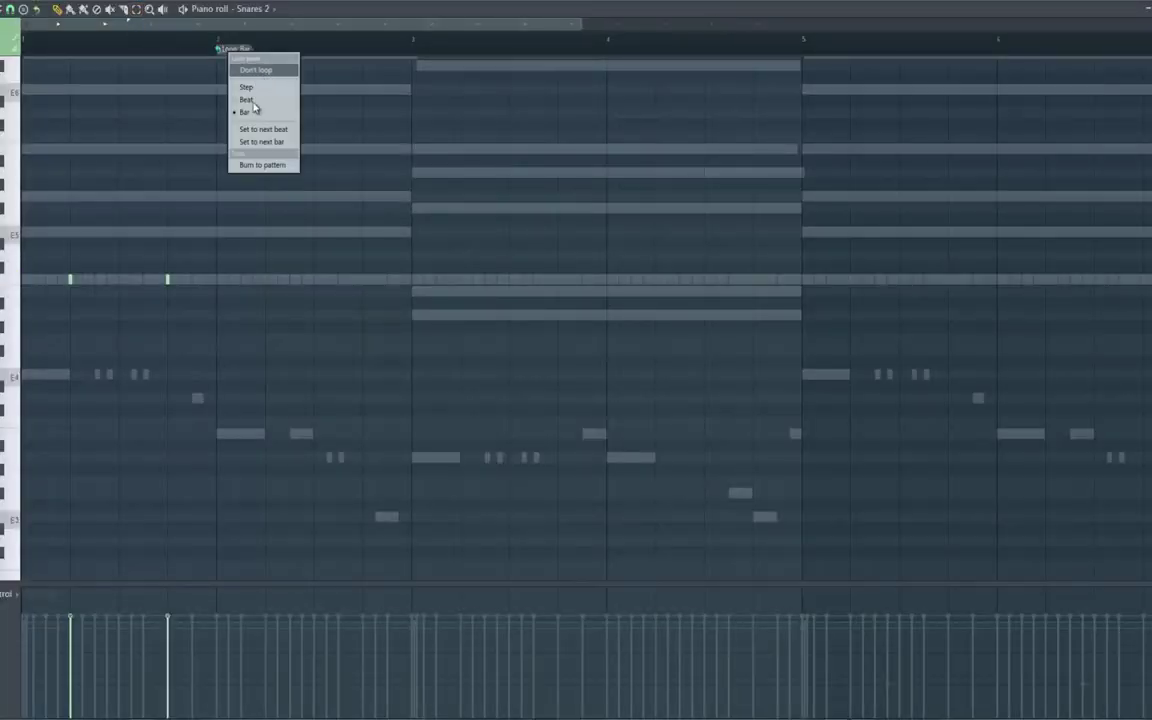
{"action": "left_click", "coordinate": [250, 165]}
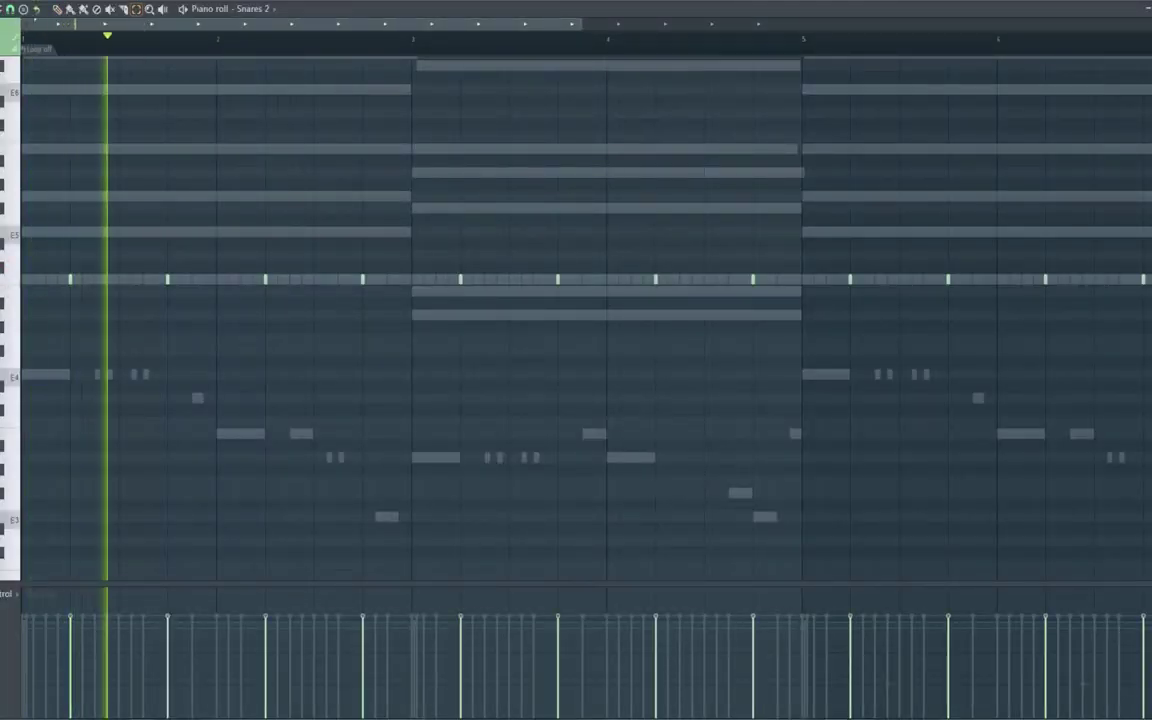
{"action": "key", "text": "ctrl+a"}
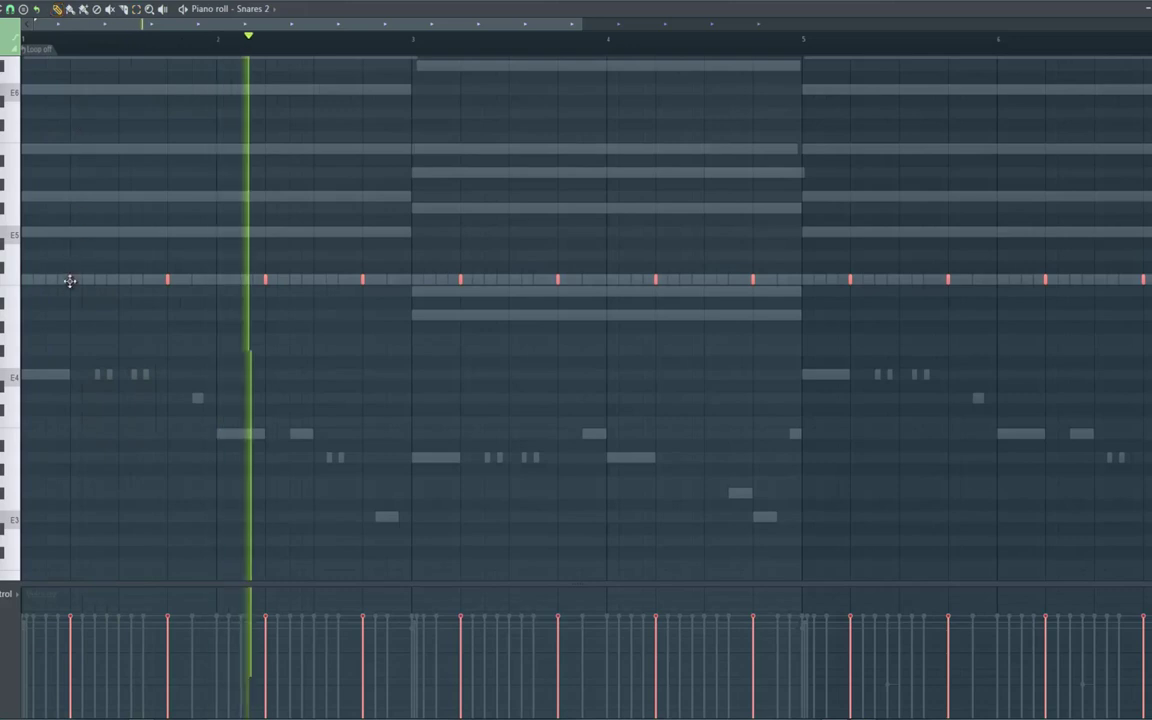
{"action": "left_click_drag", "start_coordinate": [72, 279], "coordinate": [119, 288]}
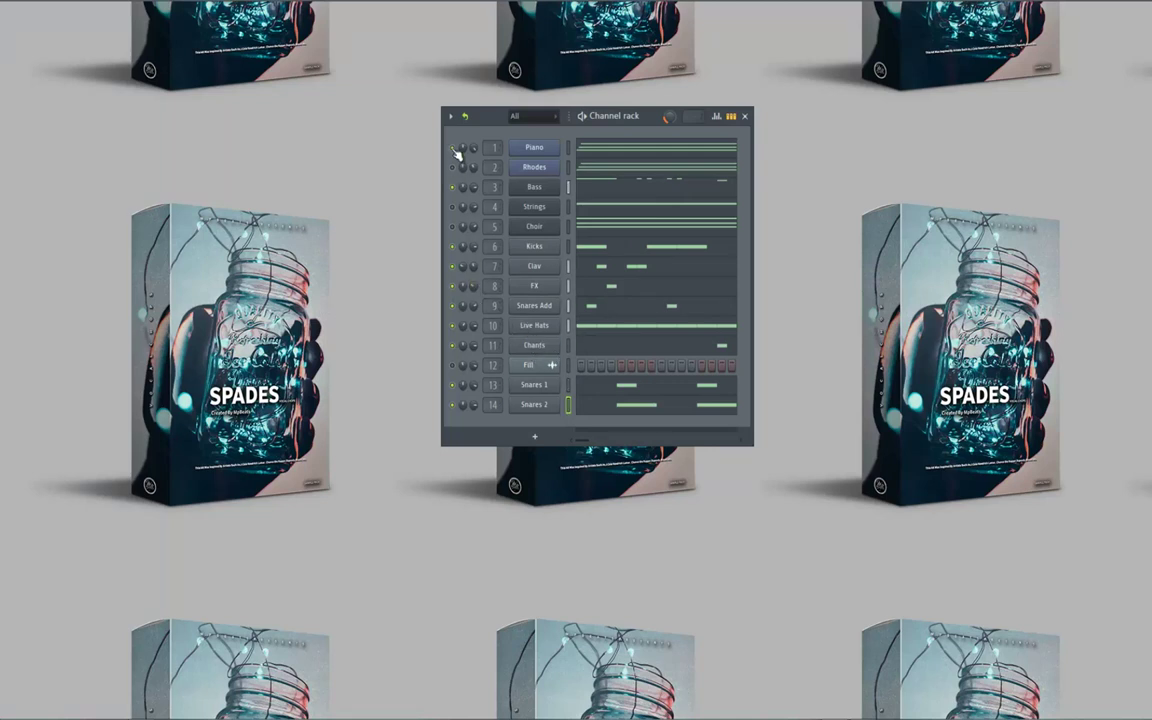
In the Bass piano roll, lengthen the last E4 note and the D4 note in both bar 1 and bar 5
{"action": "right_click", "coordinate": [539, 189]}
{"action": "left_click", "coordinate": [575, 188]}
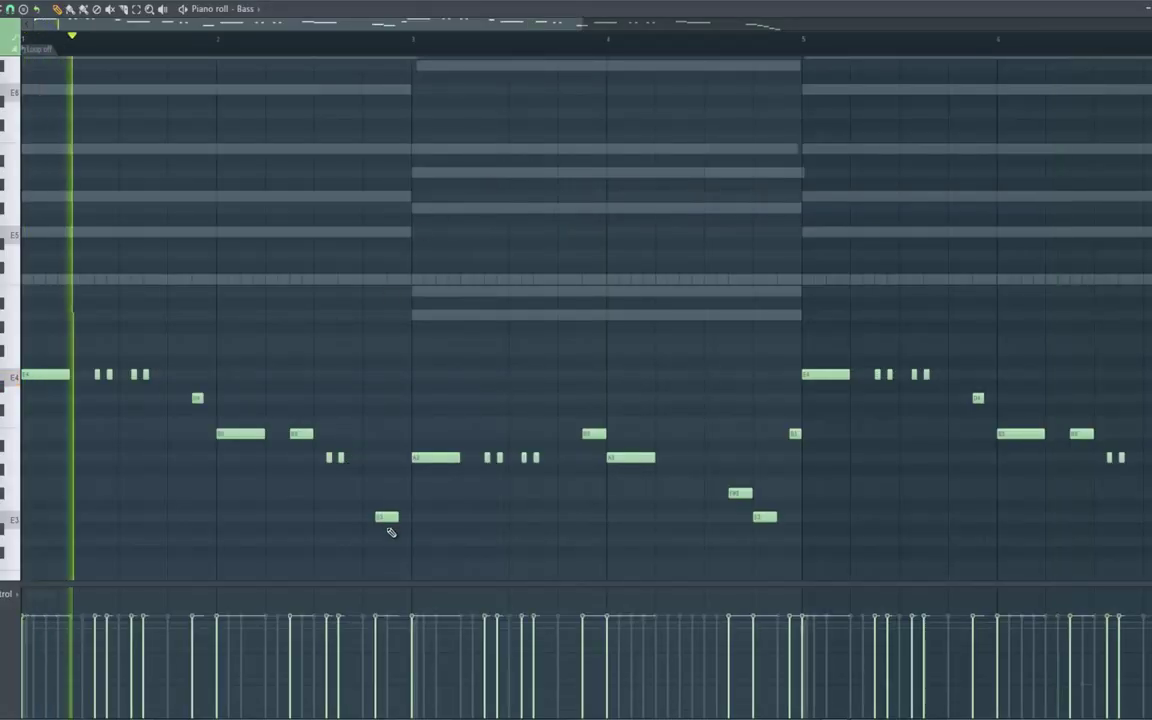
{"action": "key", "text": "space"}
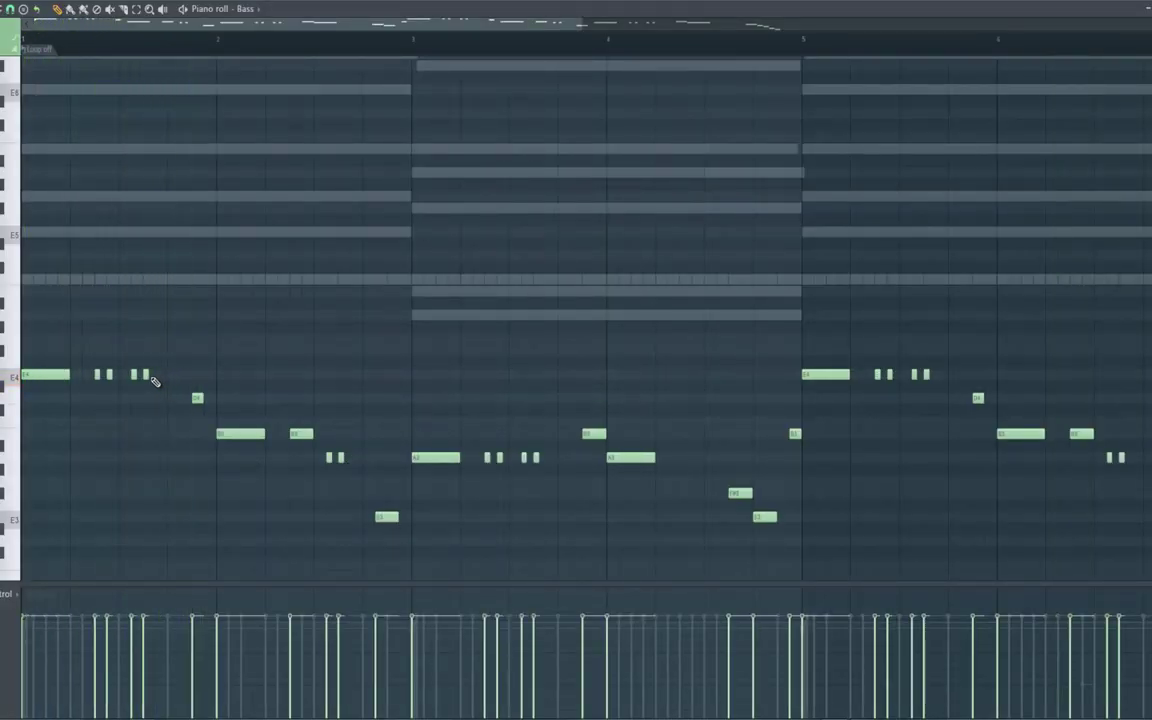
{"action": "key", "text": "space"}
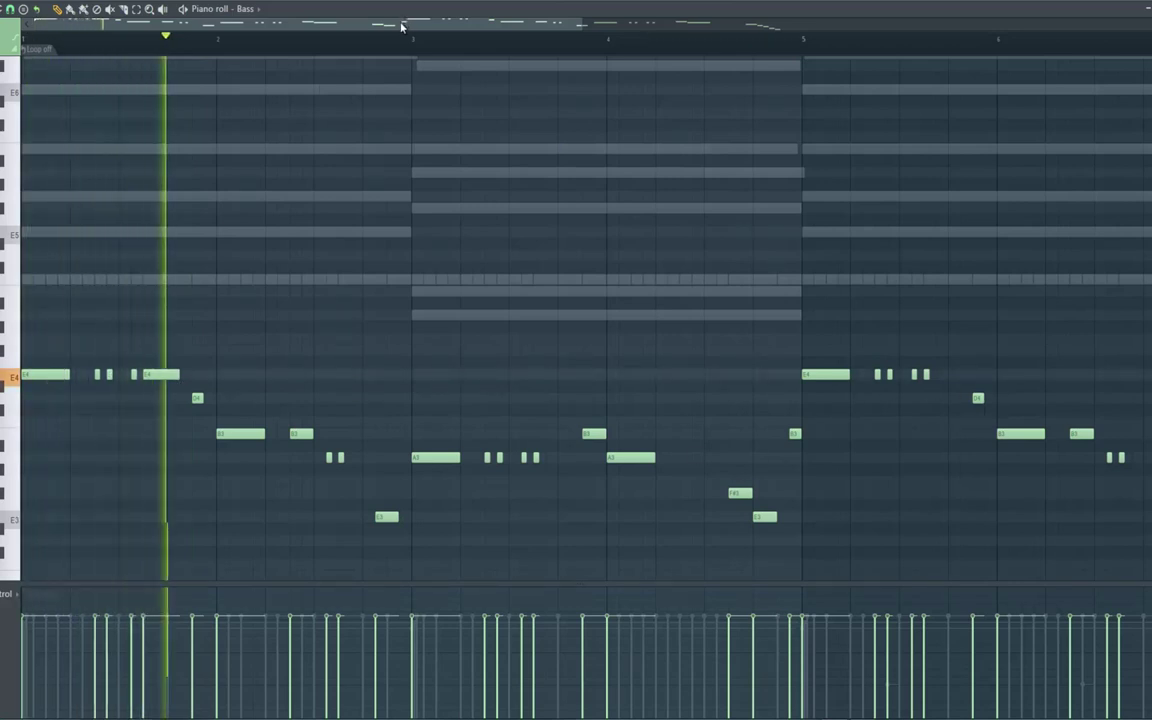
{"action": "key", "text": "space"}
{"action": "key", "text": "space"}
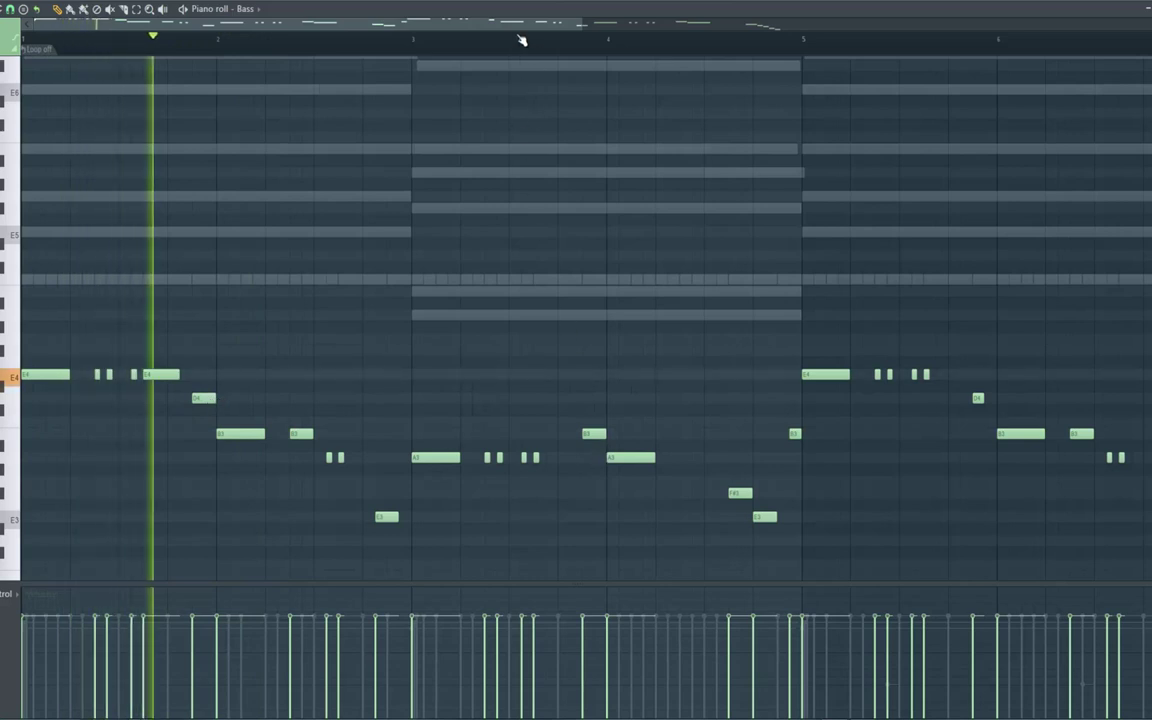
{"action": "left_click_drag", "start_coordinate": [535, 26], "coordinate": [689, 41]}
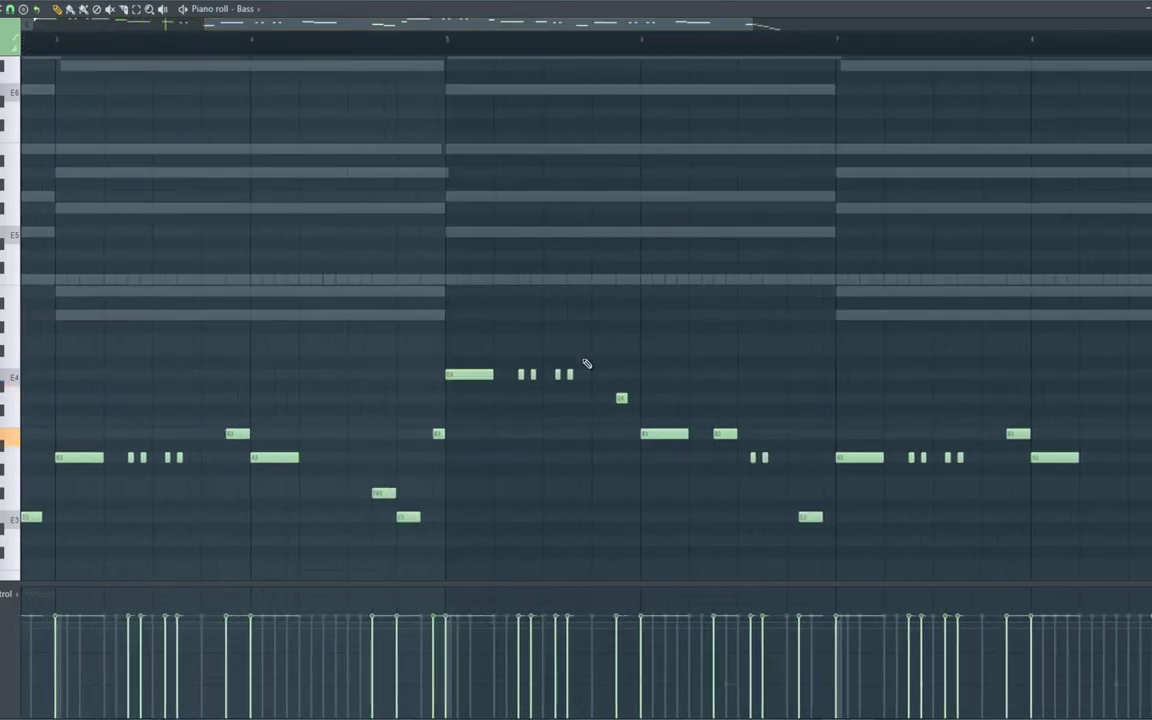
{"action": "left_click_drag", "start_coordinate": [601, 379], "coordinate": [636, 401]}
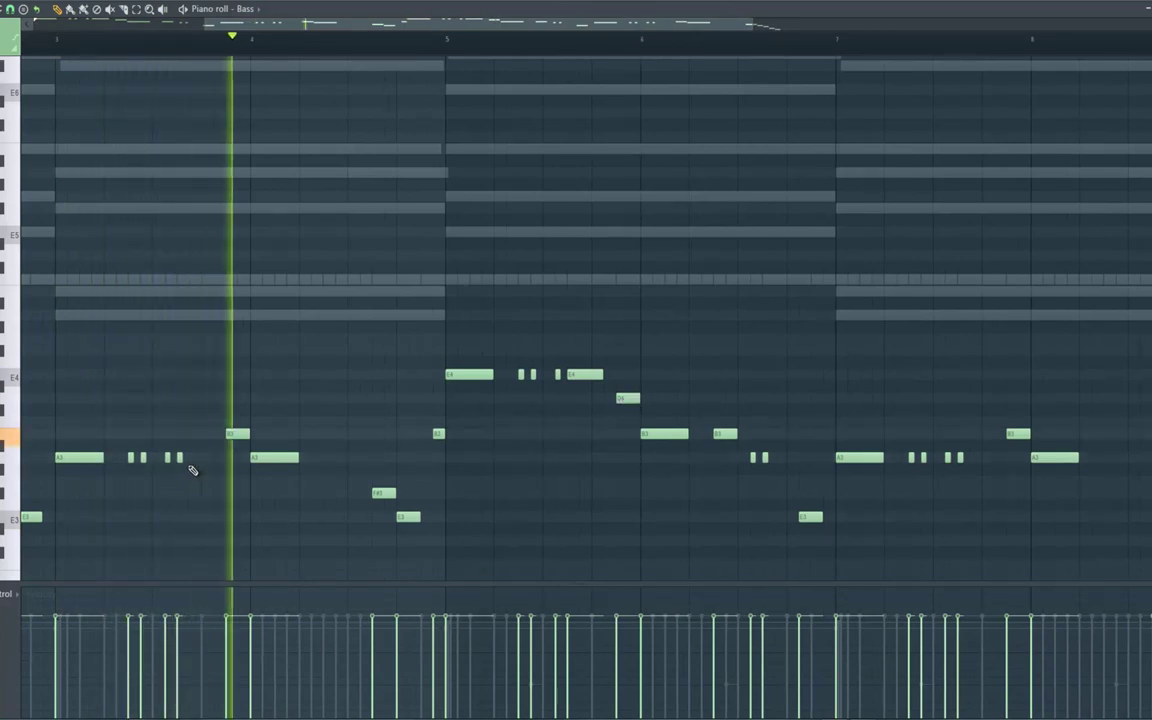
Lengthen the last short Bass A3 in bars 3 and 6 and the E3 in bar 4, and delete the B3 ending bar 4
{"action": "left_click_drag", "start_coordinate": [183, 459], "coordinate": [201, 459]}
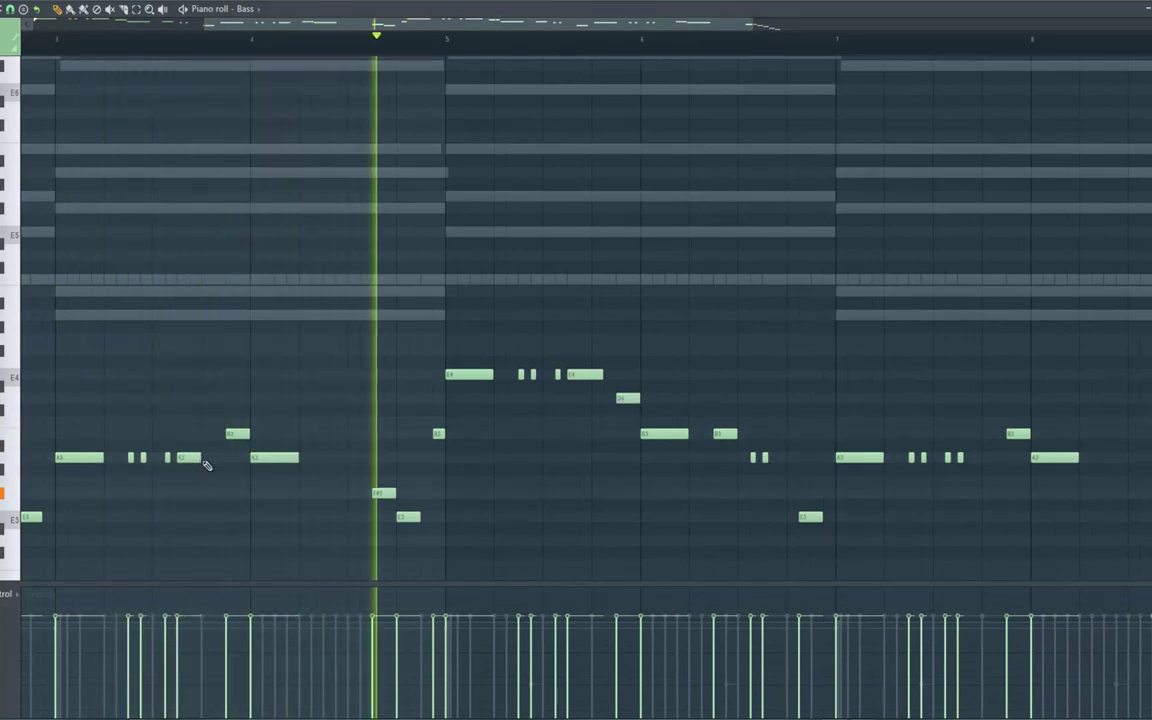
{"action": "left_click_drag", "start_coordinate": [420, 517], "coordinate": [432, 517]}
{"action": "right_click", "coordinate": [438, 434]}
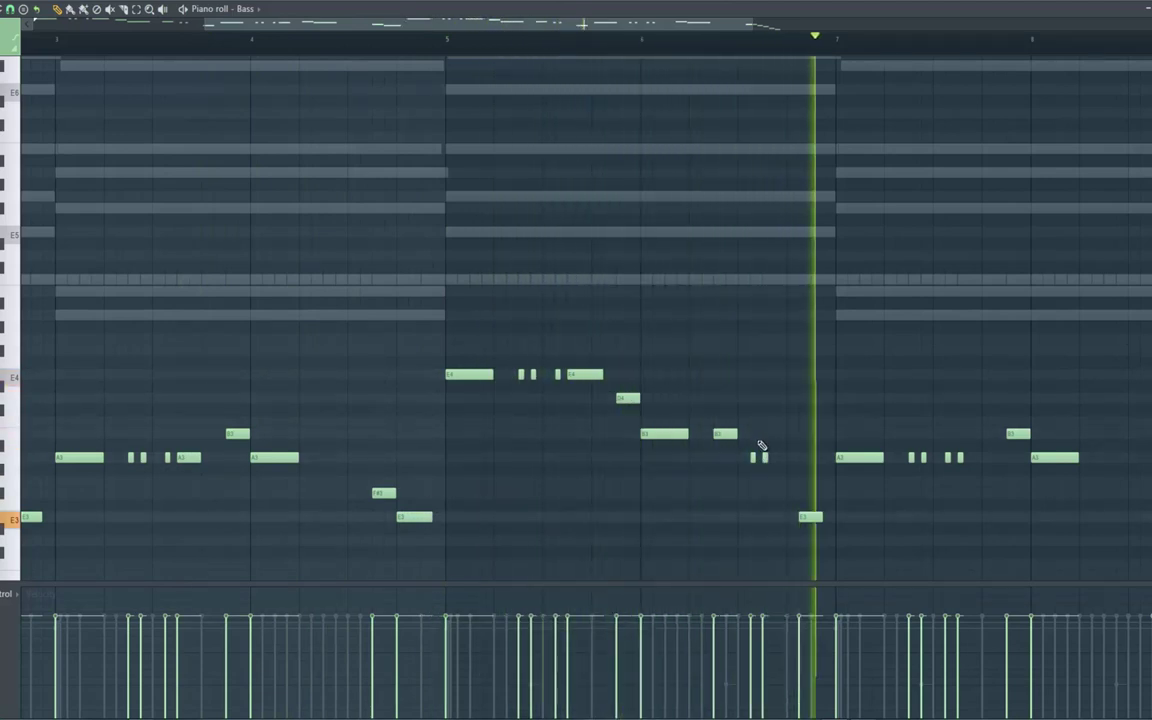
{"action": "left_click_drag", "start_coordinate": [771, 457], "coordinate": [777, 457]}
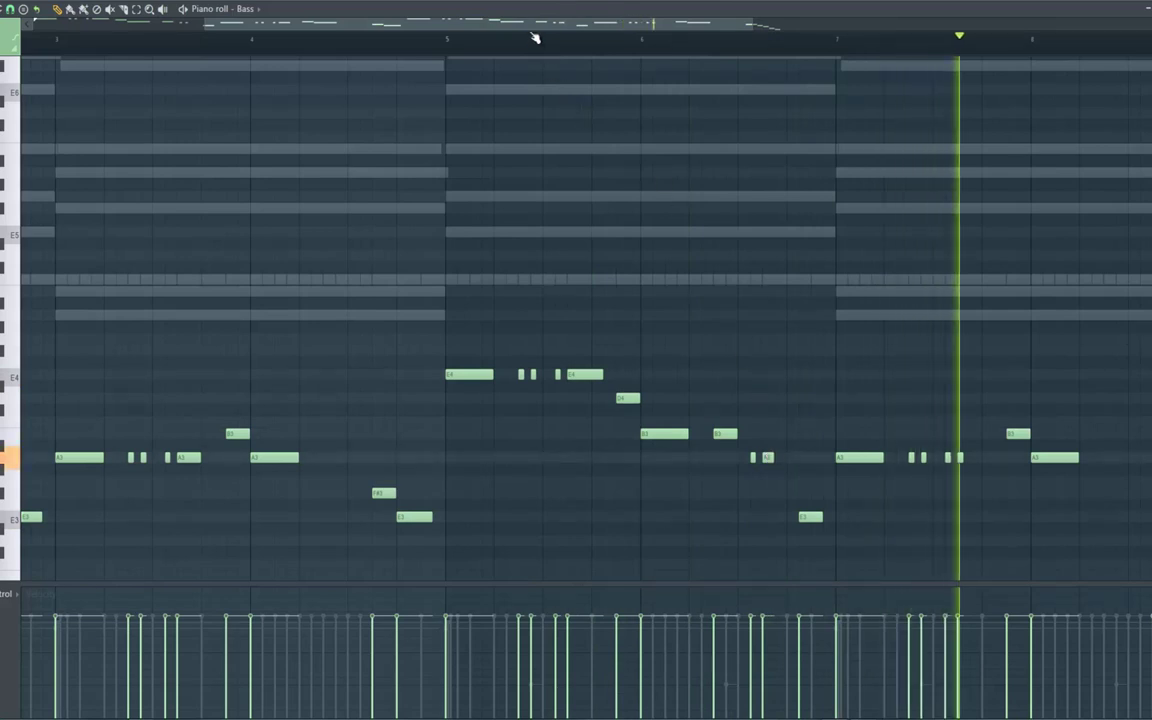
{"action": "left_click_drag", "start_coordinate": [571, 25], "coordinate": [779, 25]}
{"action": "key", "text": "space"}
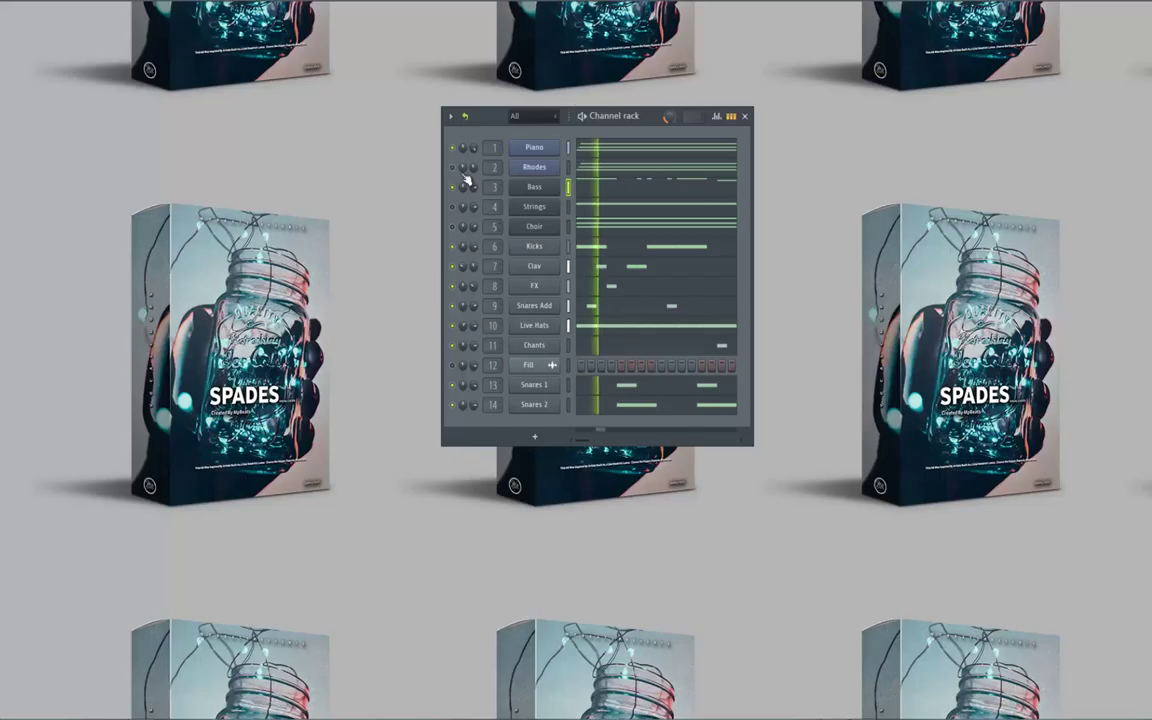
Unmute the Rhodes and Fill channels and play the pattern back
{"action": "key", "text": "space"}
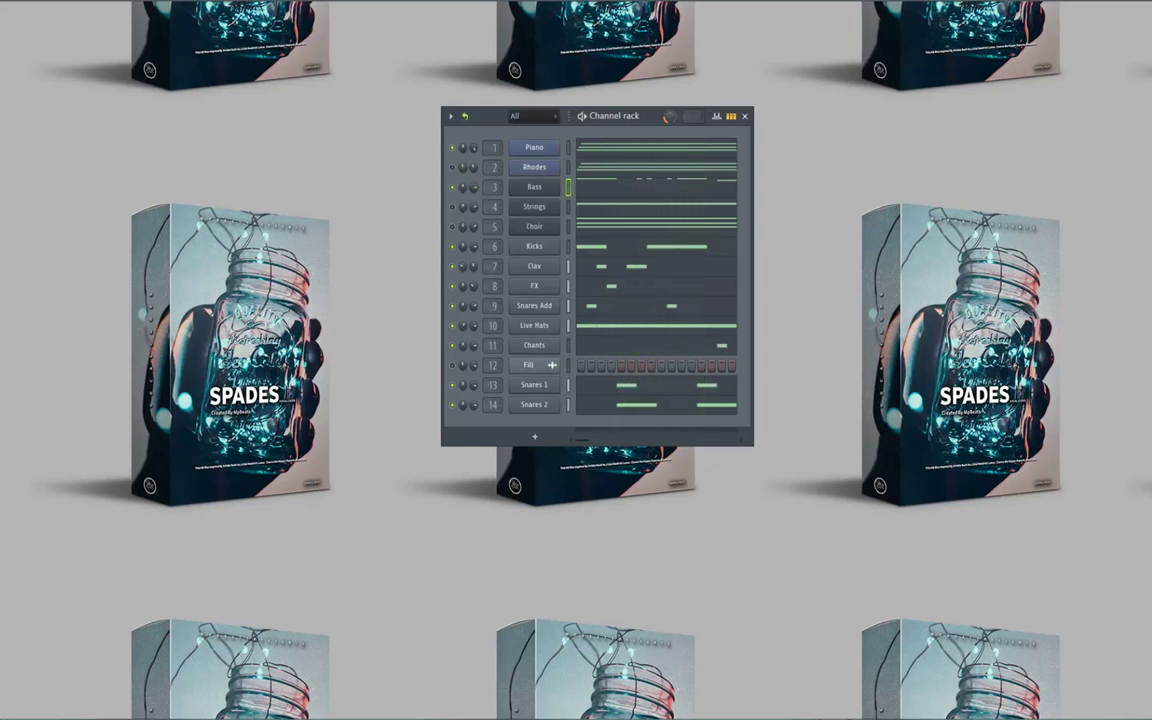
{"action": "right_click", "coordinate": [453, 188]}
{"action": "left_click", "coordinate": [456, 195]}
{"action": "key", "text": "space"}
{"action": "key", "text": "space"}
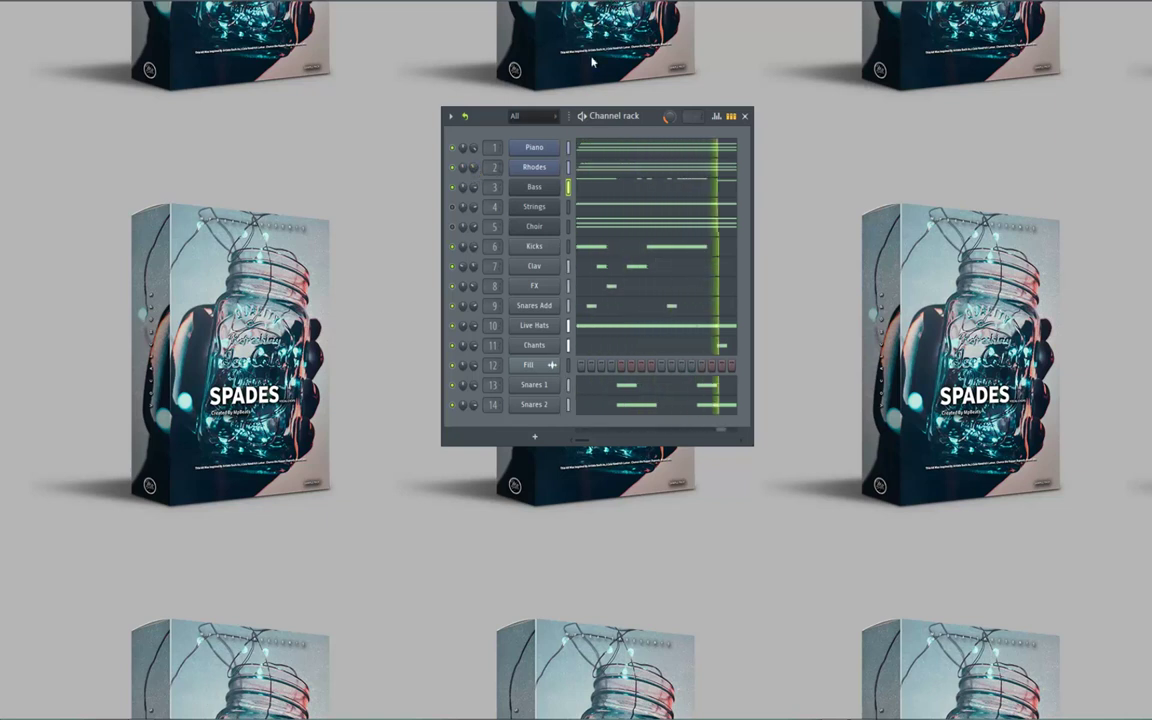
Add two-bar Rhodes notes in the piano roll: E5 at bar 1, A4 at bar 3 and E5 at bar 5
{"action": "right_click", "coordinate": [529, 170]}
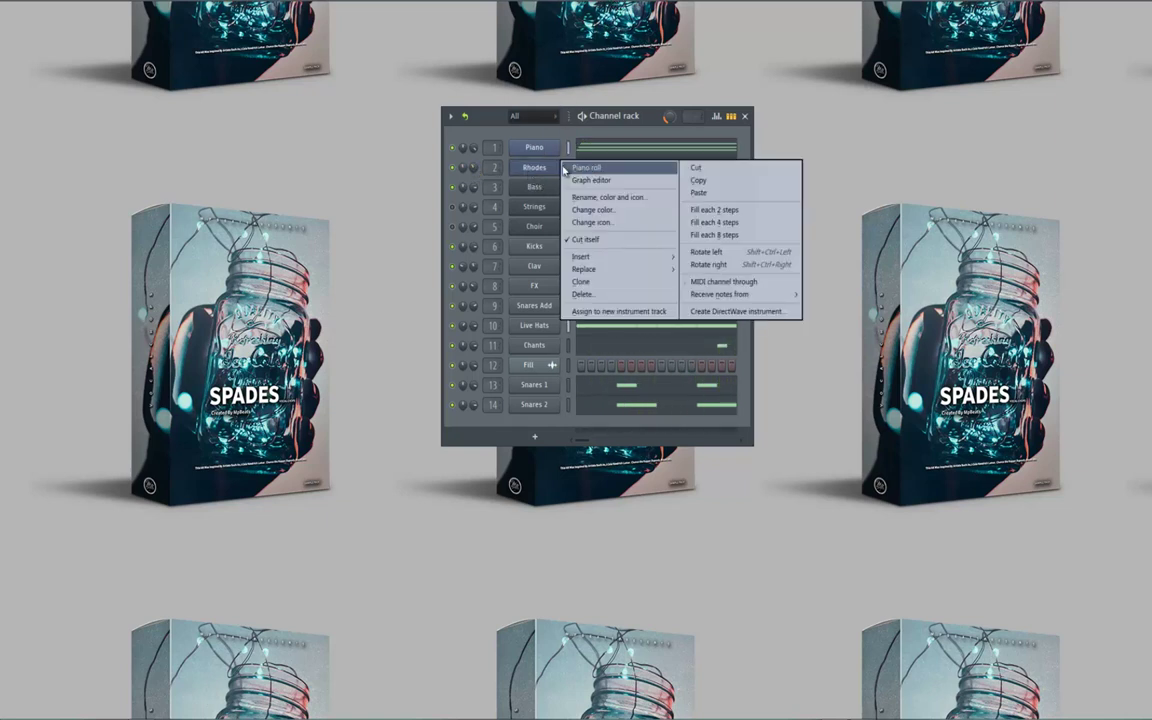
{"action": "left_click", "coordinate": [590, 166]}
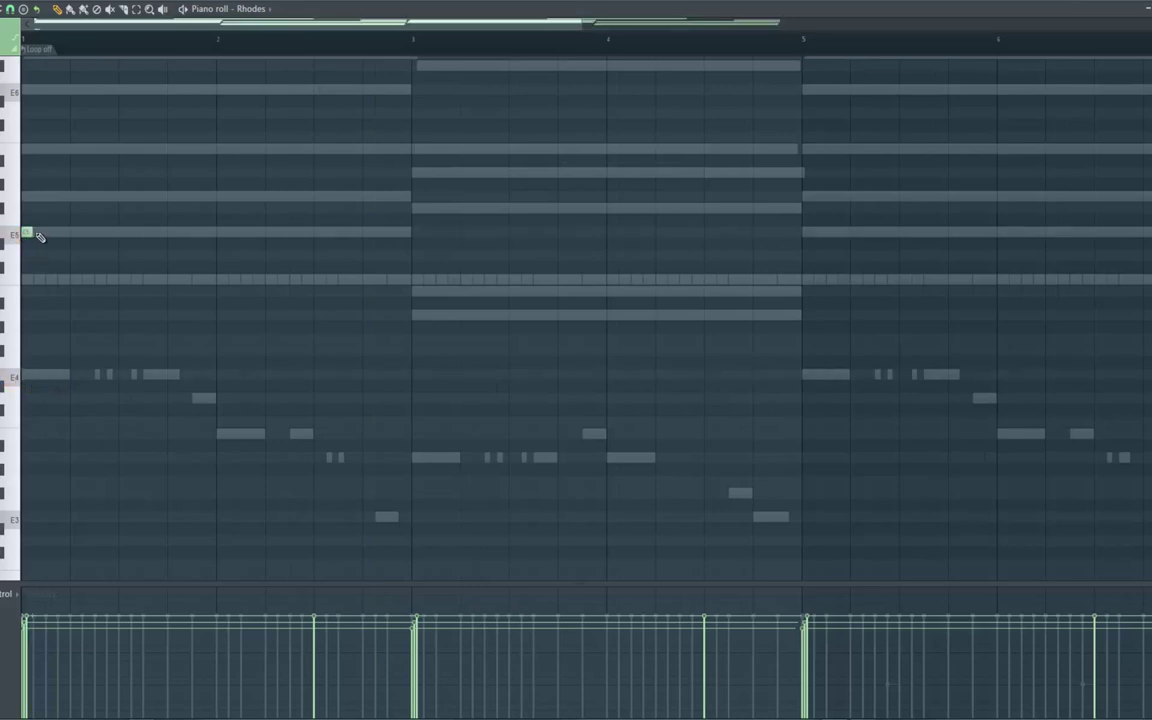
{"action": "left_click_drag", "start_coordinate": [32, 232], "coordinate": [407, 242]}
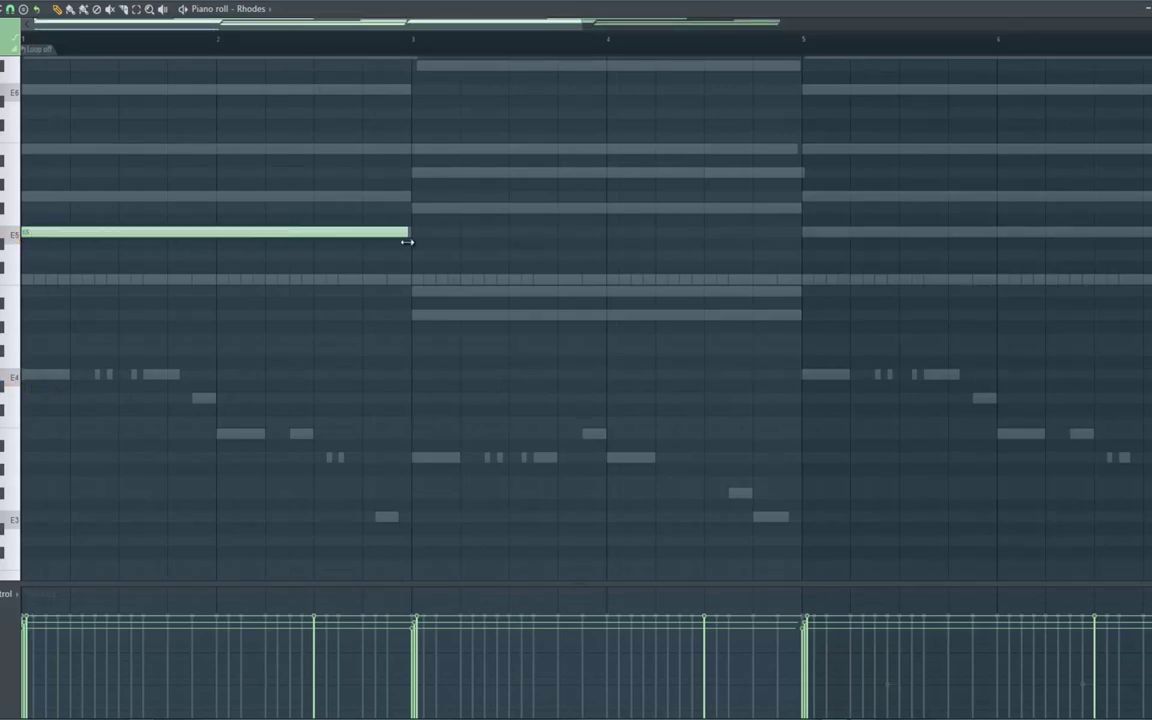
{"action": "left_click", "coordinate": [416, 316]}
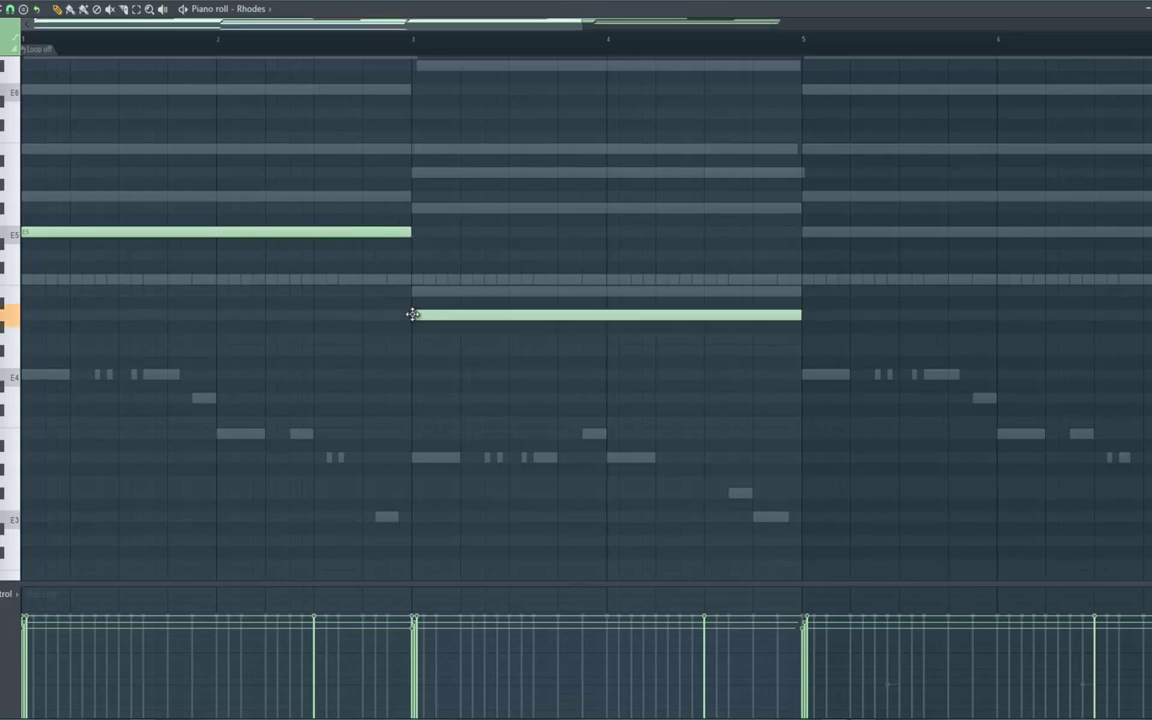
{"action": "left_click", "coordinate": [806, 235]}
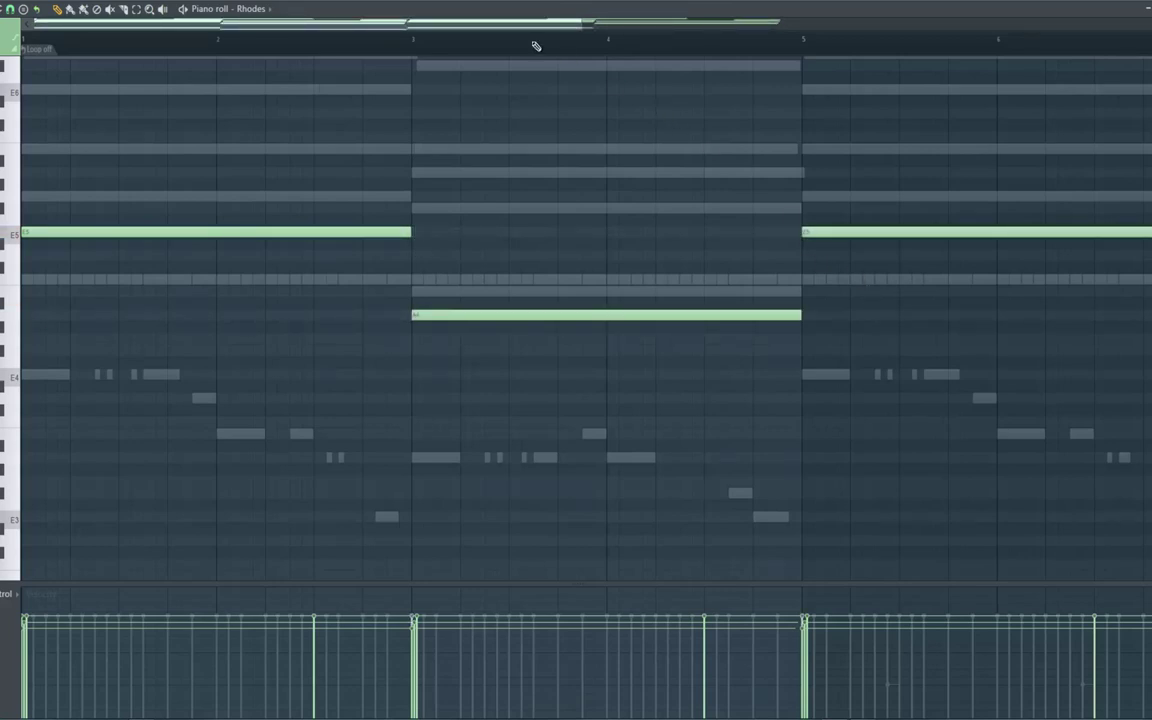
Replace the Rhodes A4 note at bar 3 with a two-bar B4 and add a matching B4 at bar 7
{"action": "left_click", "coordinate": [411, 288]}
{"action": "right_click", "coordinate": [424, 315]}
{"action": "key", "text": "space"}
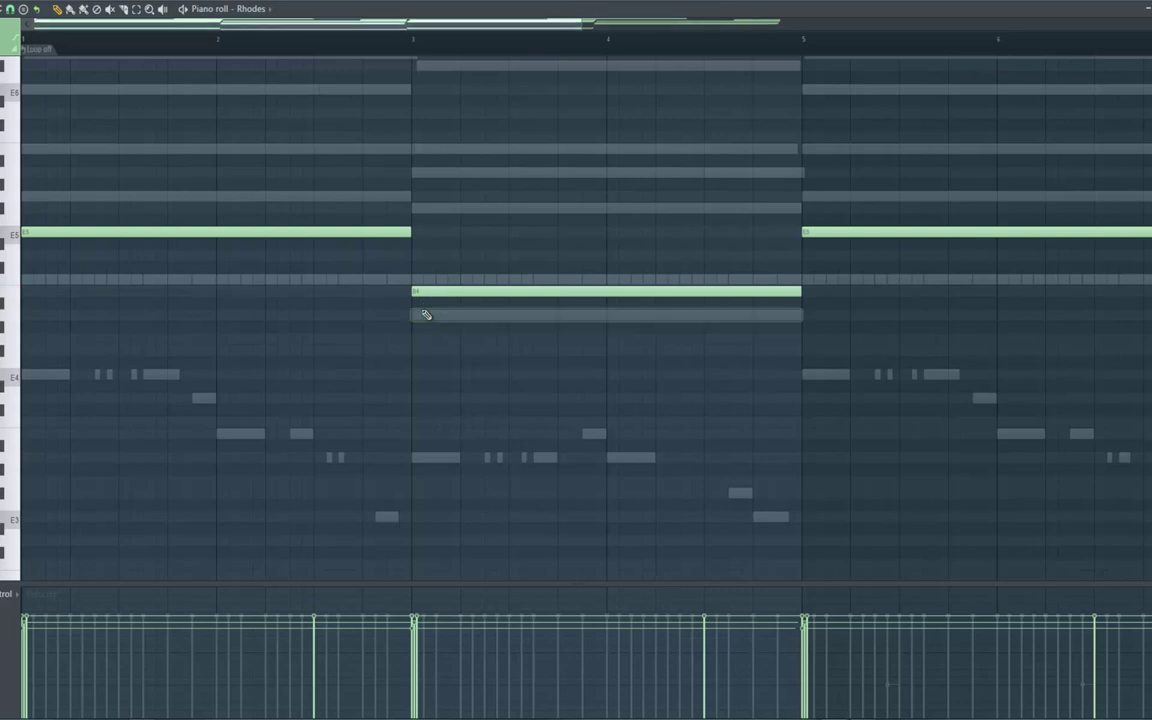
{"action": "left_click_drag", "start_coordinate": [443, 26], "coordinate": [727, 27]}
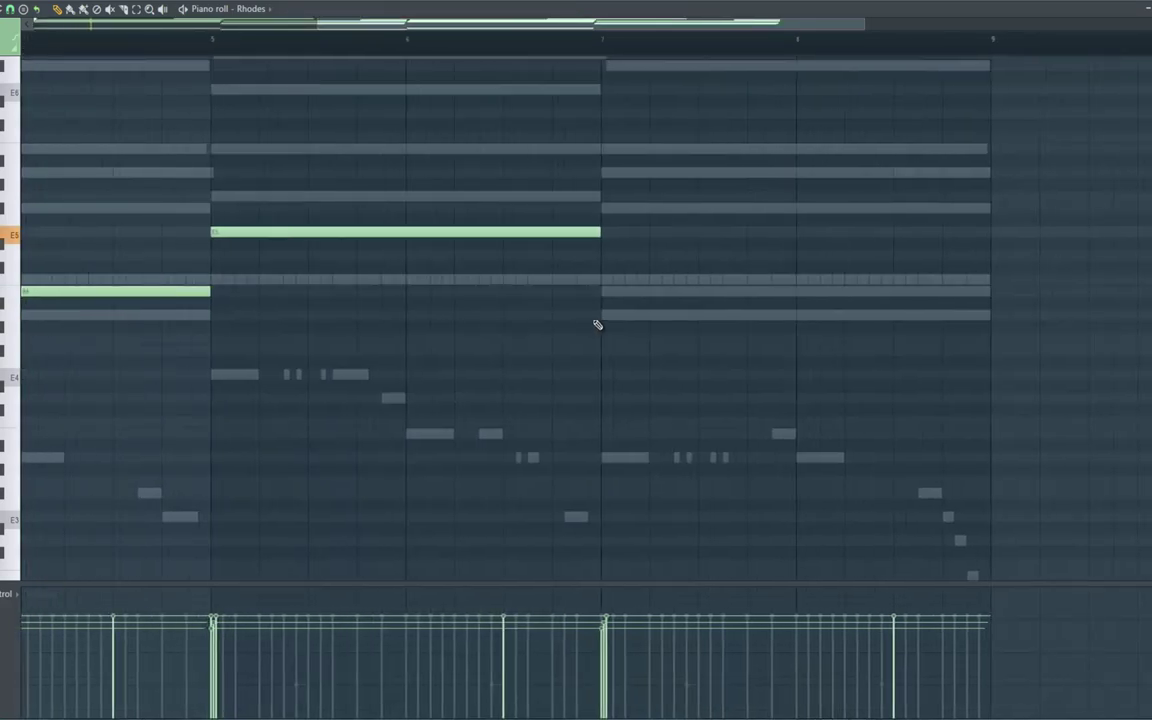
{"action": "left_click", "coordinate": [604, 294]}
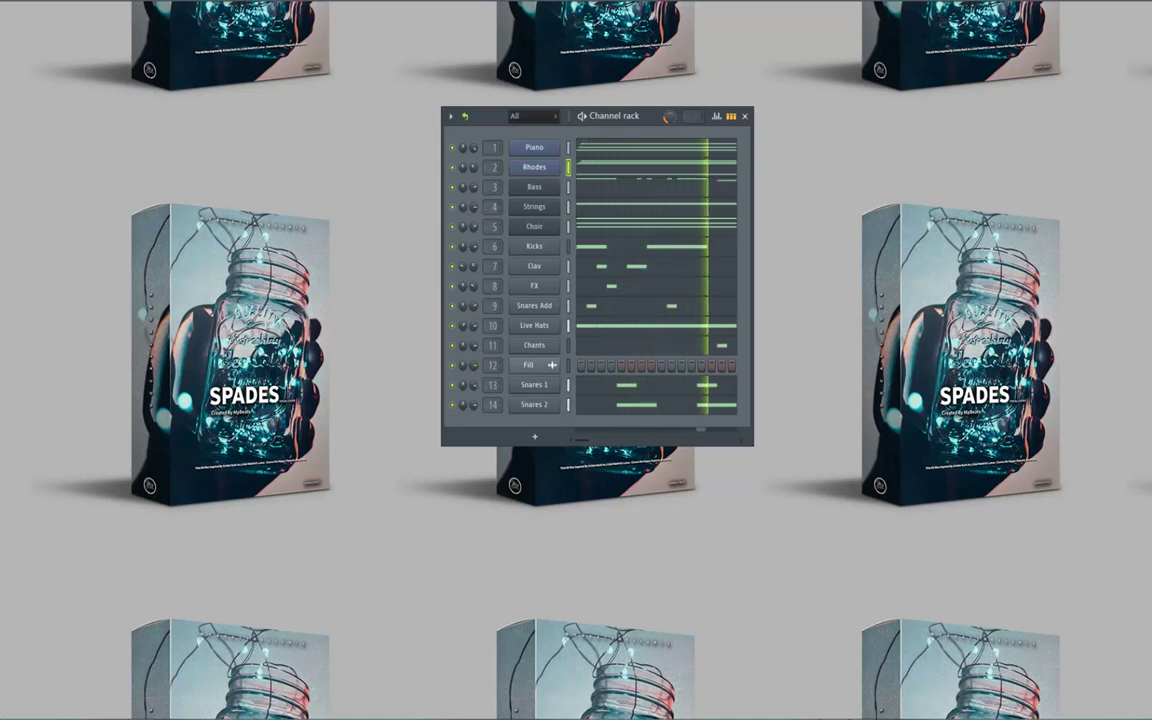
{"action": "left_click", "coordinate": [2, 2]}
{"action": "left_click", "coordinate": [3, 22]}
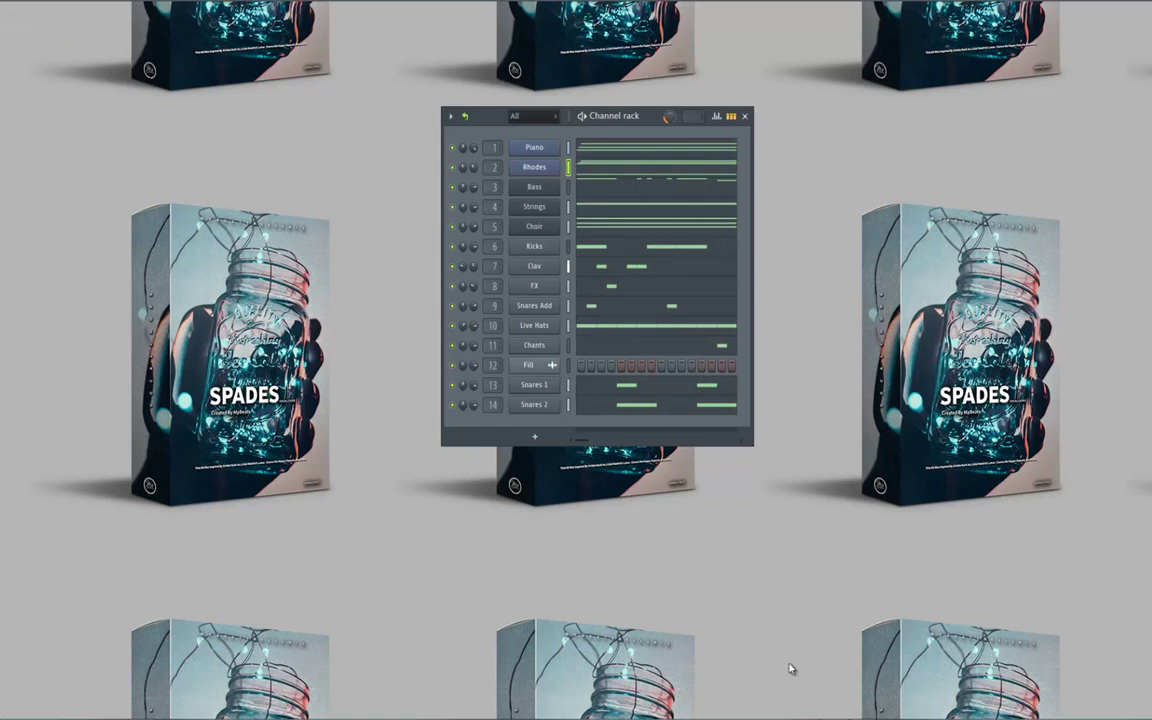
Select the Snares 1 channel and load Fruity Delay 2 into the first effect slot of its mixer track
{"action": "left_click", "coordinate": [549, 385]}
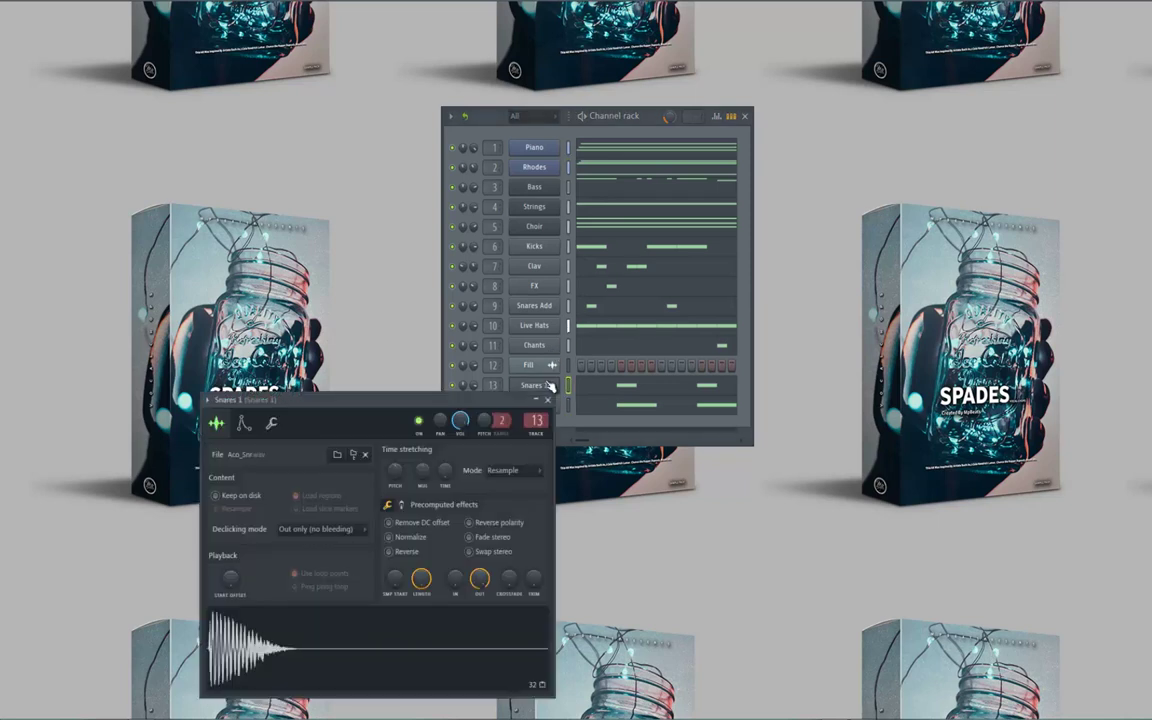
{"action": "left_click", "coordinate": [549, 385]}
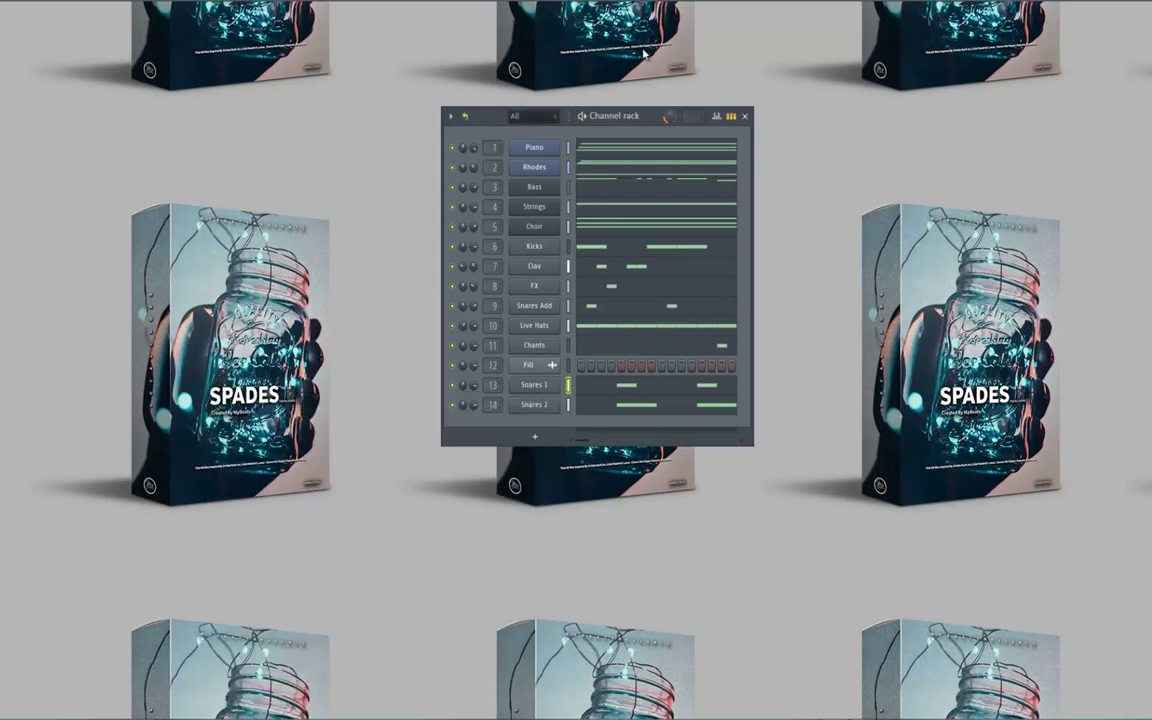
{"action": "key", "text": "alt+F8"}
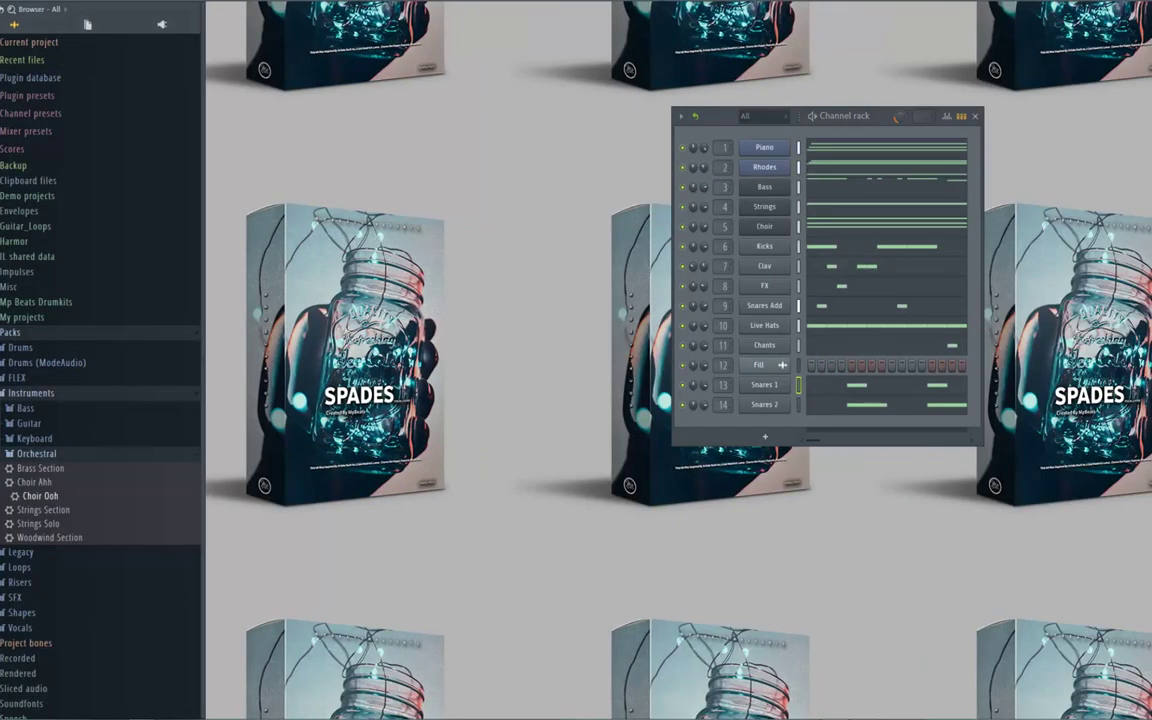
{"action": "key", "text": "alt+F8"}
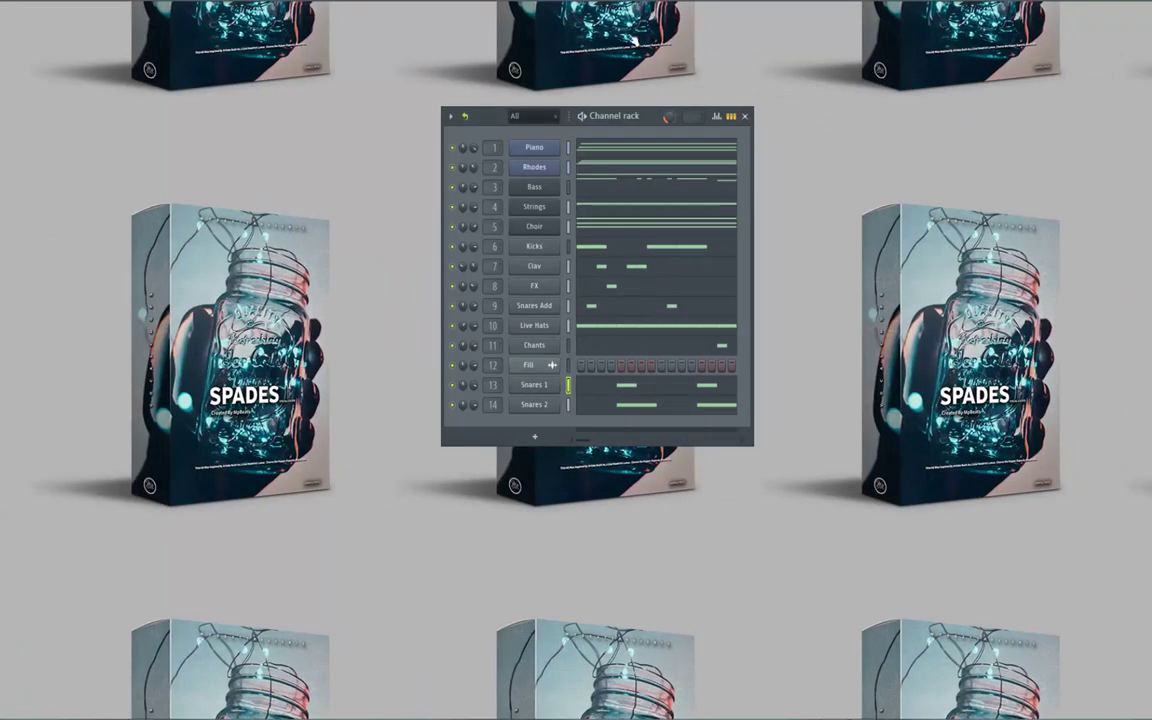
{"action": "key", "text": "F9"}
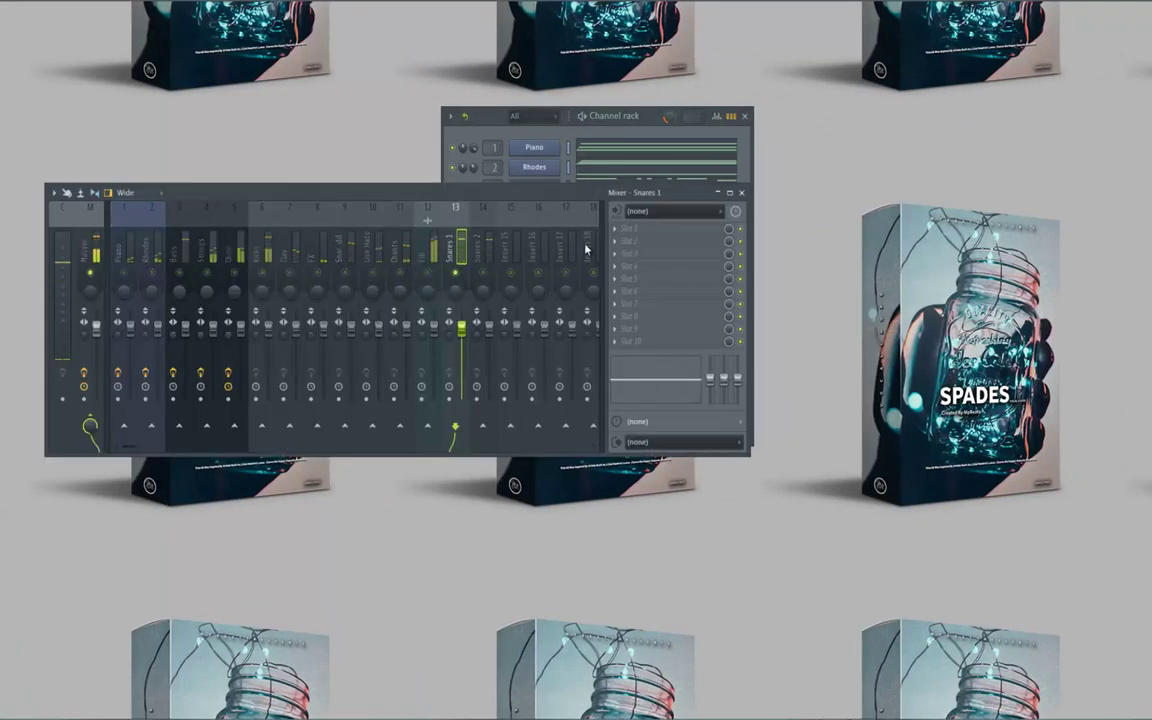
{"action": "left_click", "coordinate": [640, 228]}
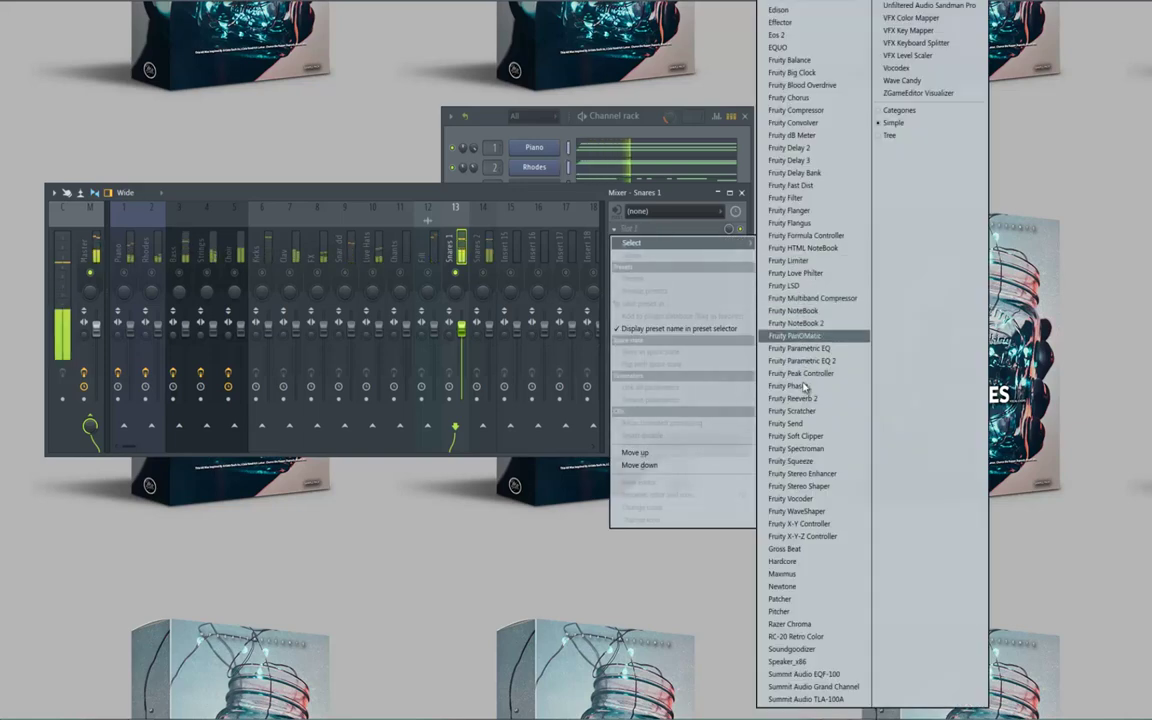
{"action": "left_click", "coordinate": [795, 147]}
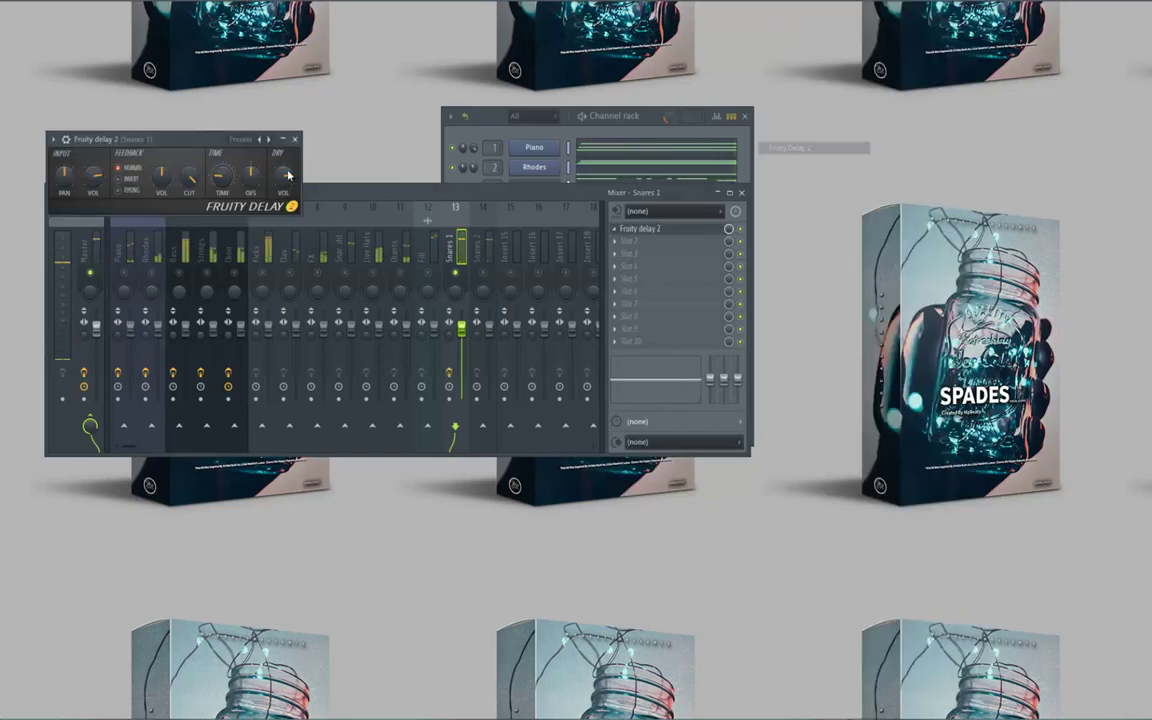
Set the Snares 1 delay's feedback mode to ping pong and shorten its delay time with a step preset
{"action": "right_click", "coordinate": [226, 173]}
{"action": "mouse_move", "coordinate": [258, 197]}
{"action": "left_click", "coordinate": [344, 234]}
{"action": "left_click", "coordinate": [120, 189]}
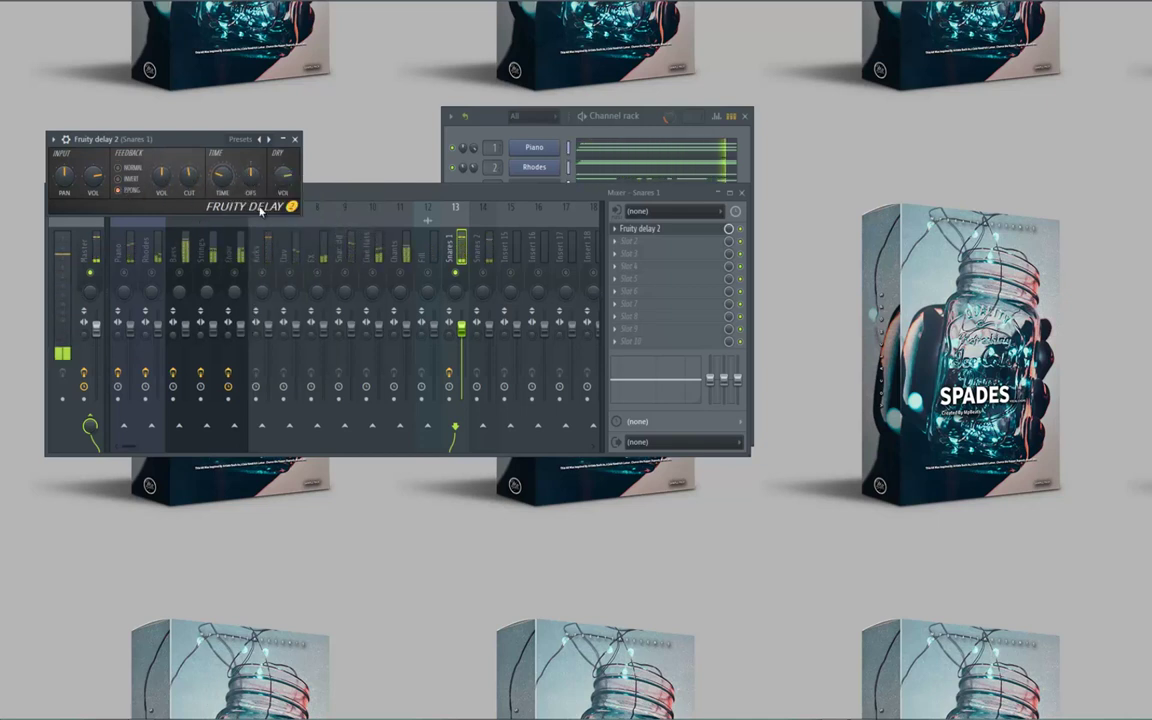
{"action": "right_click", "coordinate": [222, 172]}
{"action": "mouse_move", "coordinate": [290, 187]}
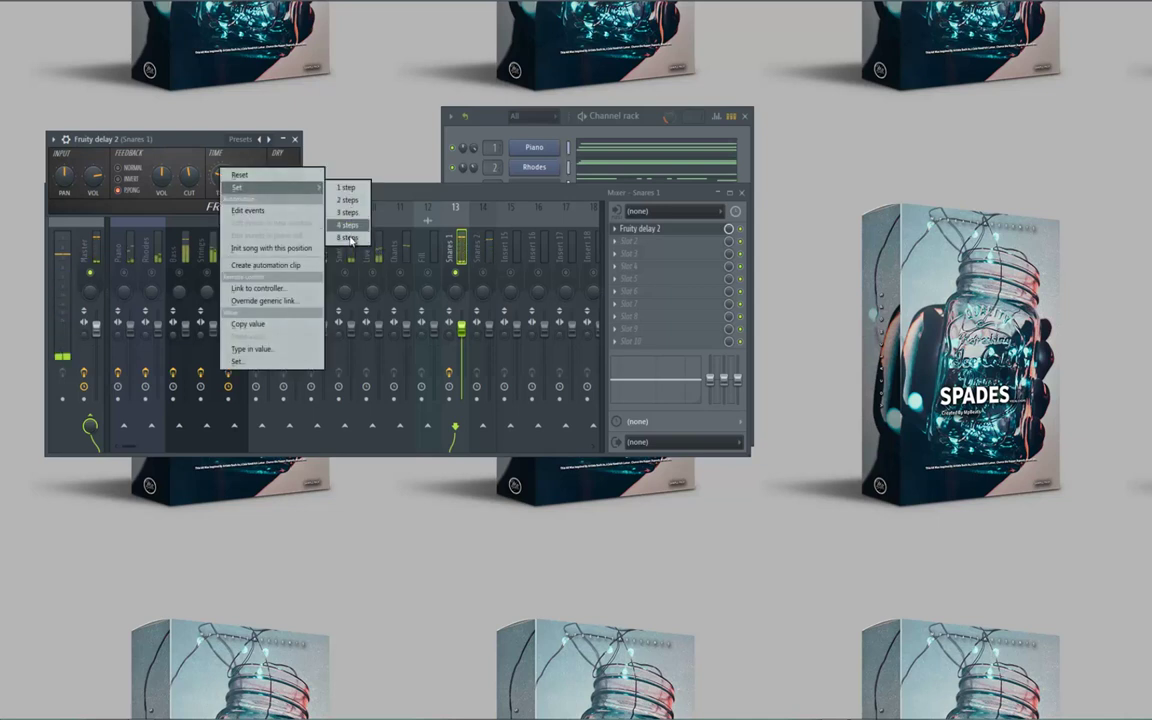
{"action": "left_click", "coordinate": [340, 199]}
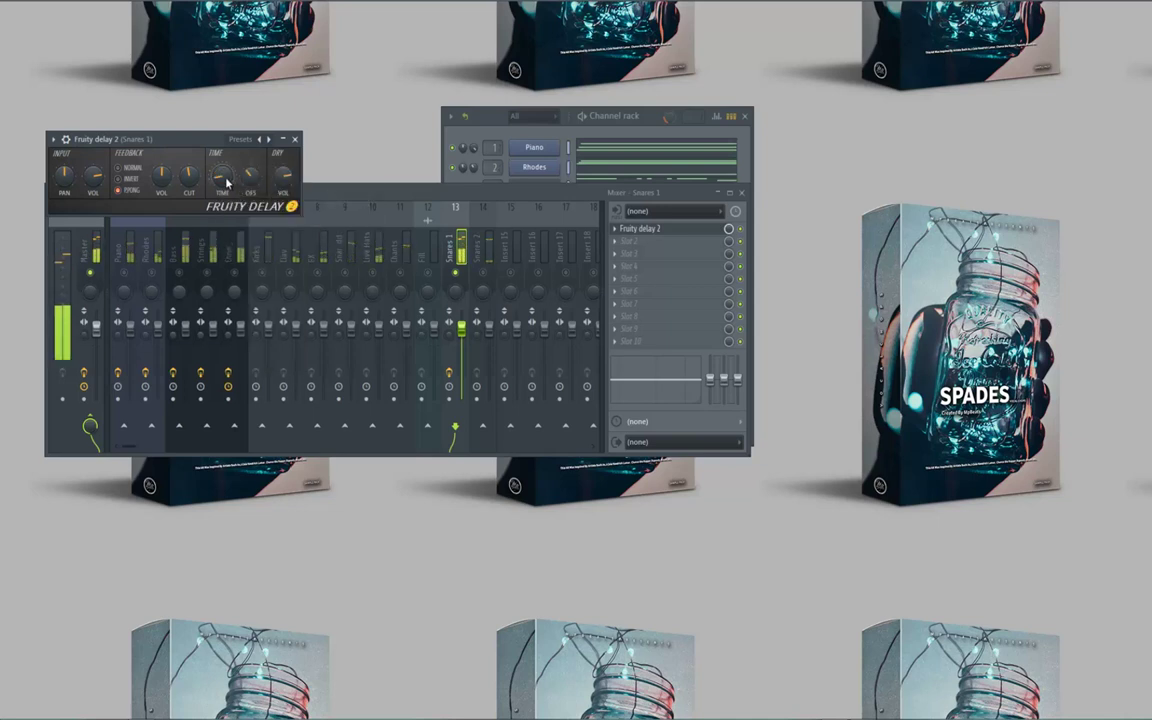
{"action": "right_click", "coordinate": [224, 177]}
{"action": "mouse_move", "coordinate": [300, 199]}
{"action": "left_click", "coordinate": [350, 208]}
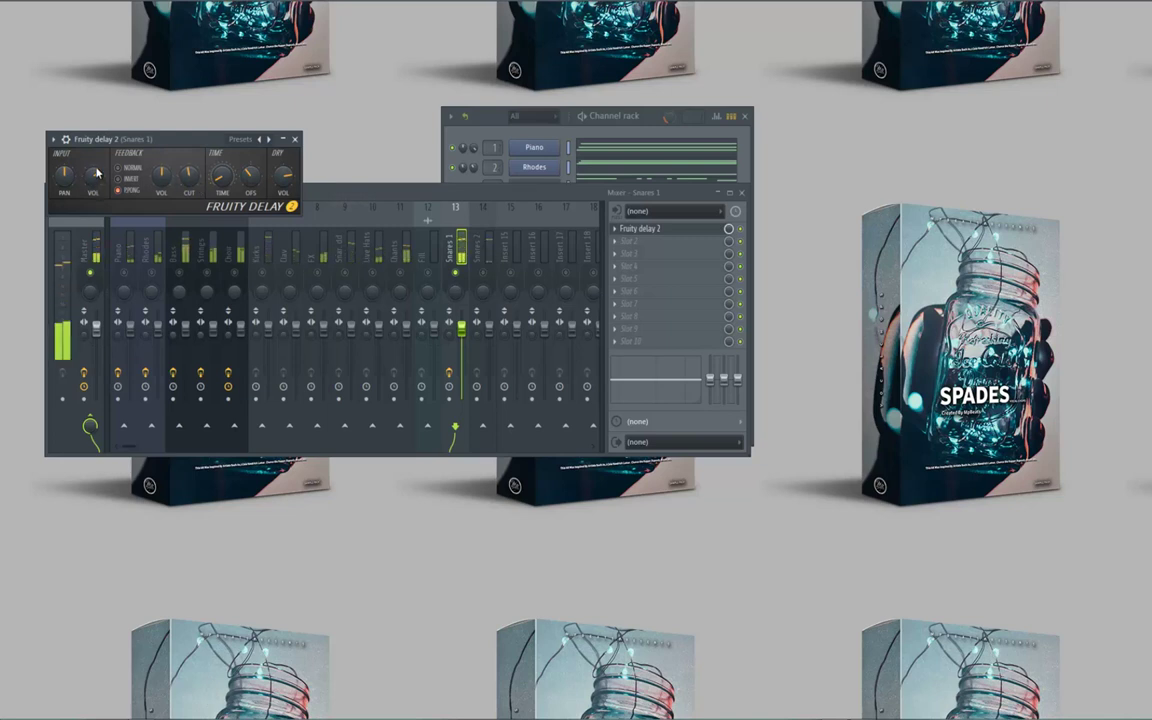
Unmute the other mixer tracks and add Fruity Parametric EQ 2 after the Snares 1 delay, cutting the lows with band 1
{"action": "left_click", "coordinate": [649, 126]}
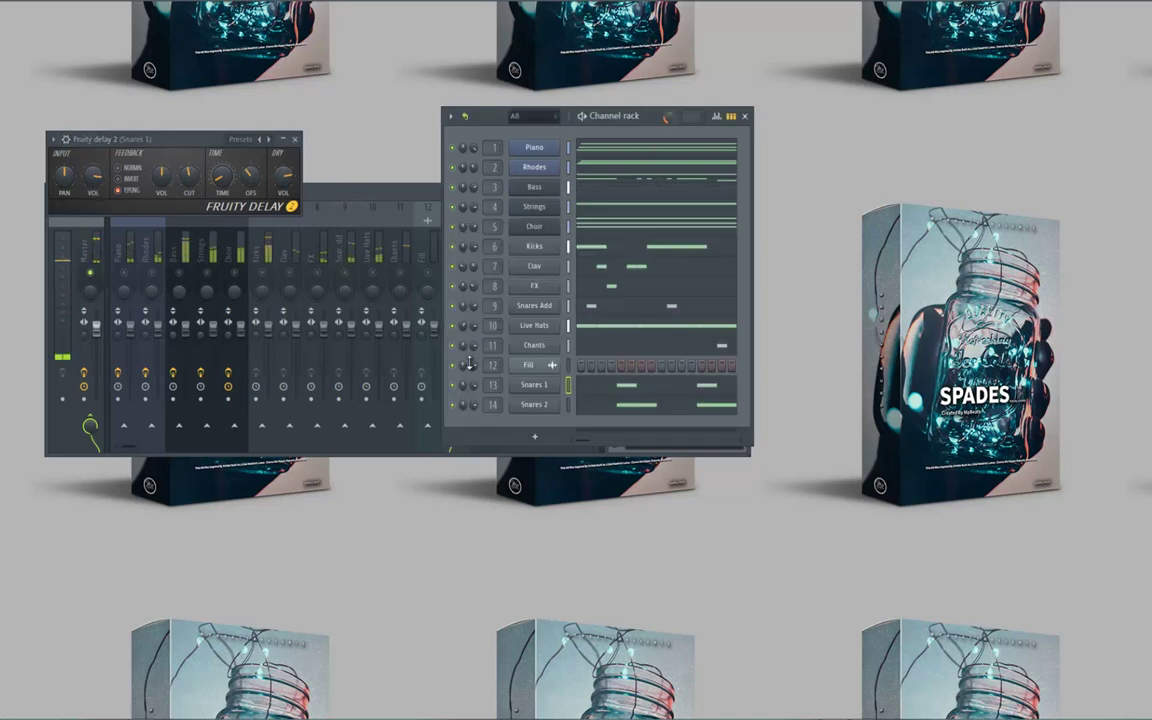
{"action": "left_click", "coordinate": [404, 276]}
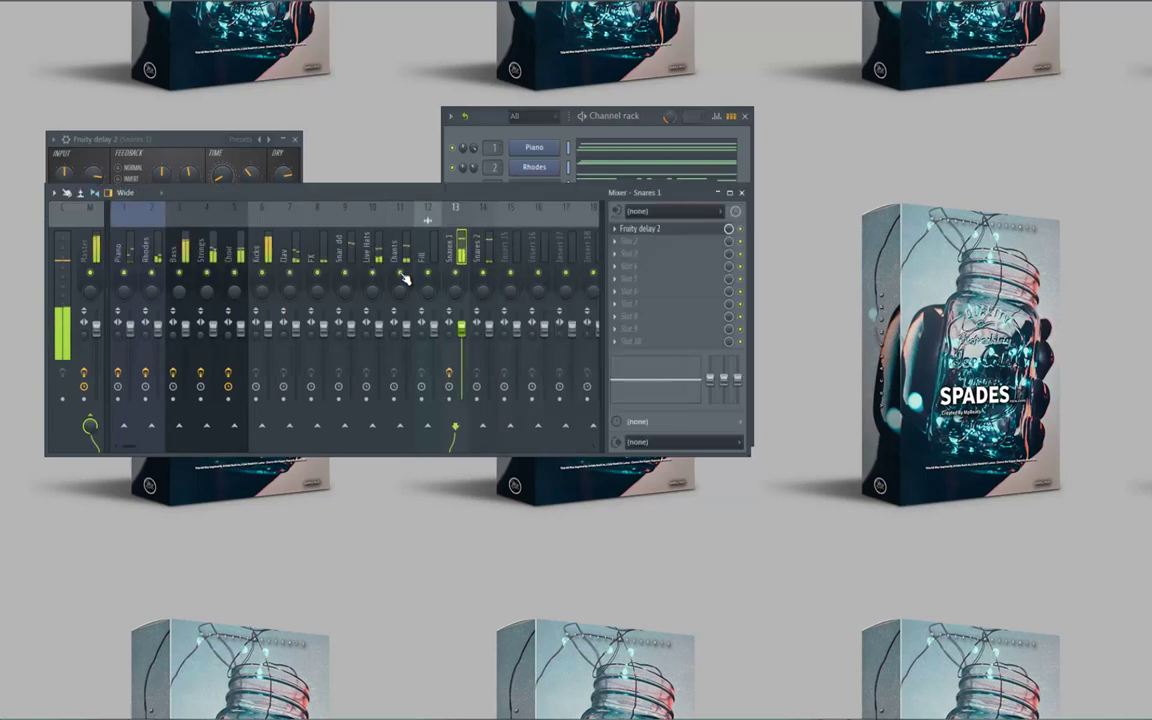
{"action": "left_click", "coordinate": [666, 243]}
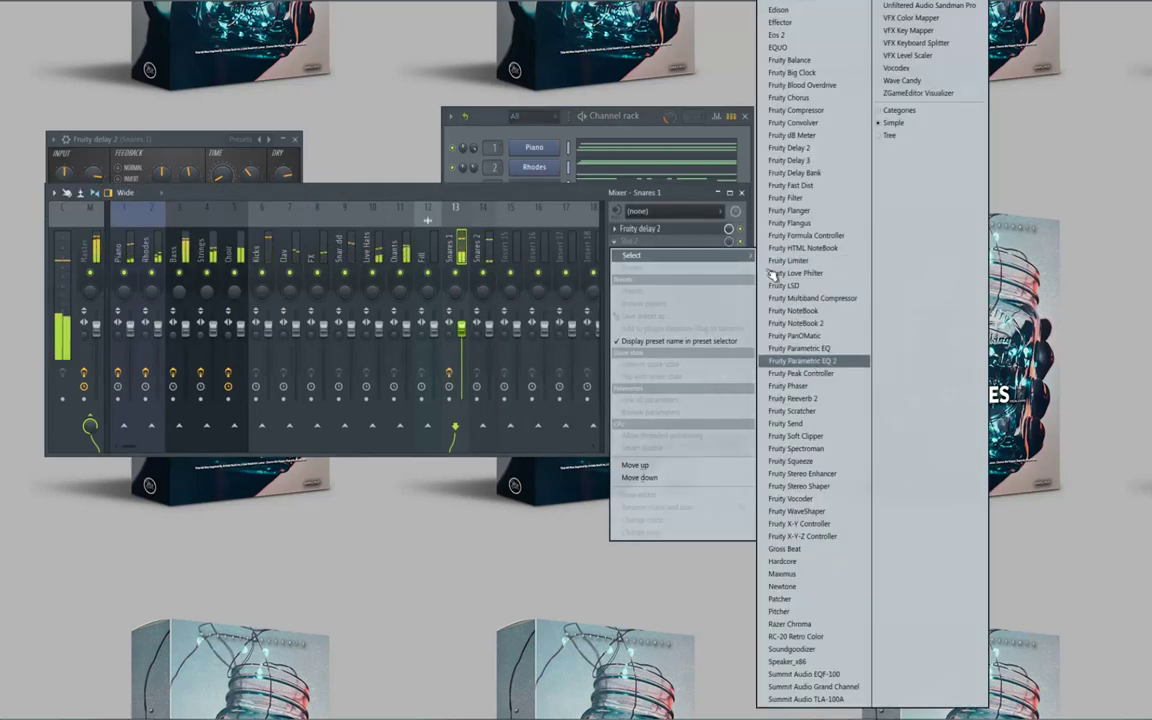
{"action": "left_click", "coordinate": [801, 360]}
{"action": "mouse_move", "coordinate": [361, 187]}
{"action": "left_mouse_down"}
{"action": "mouse_move", "coordinate": [370, 206]}
{"action": "mouse_move", "coordinate": [362, 178]}
{"action": "left_mouse_up"}
{"action": "left_click_drag", "start_coordinate": [121, 263], "coordinate": [241, 283]}
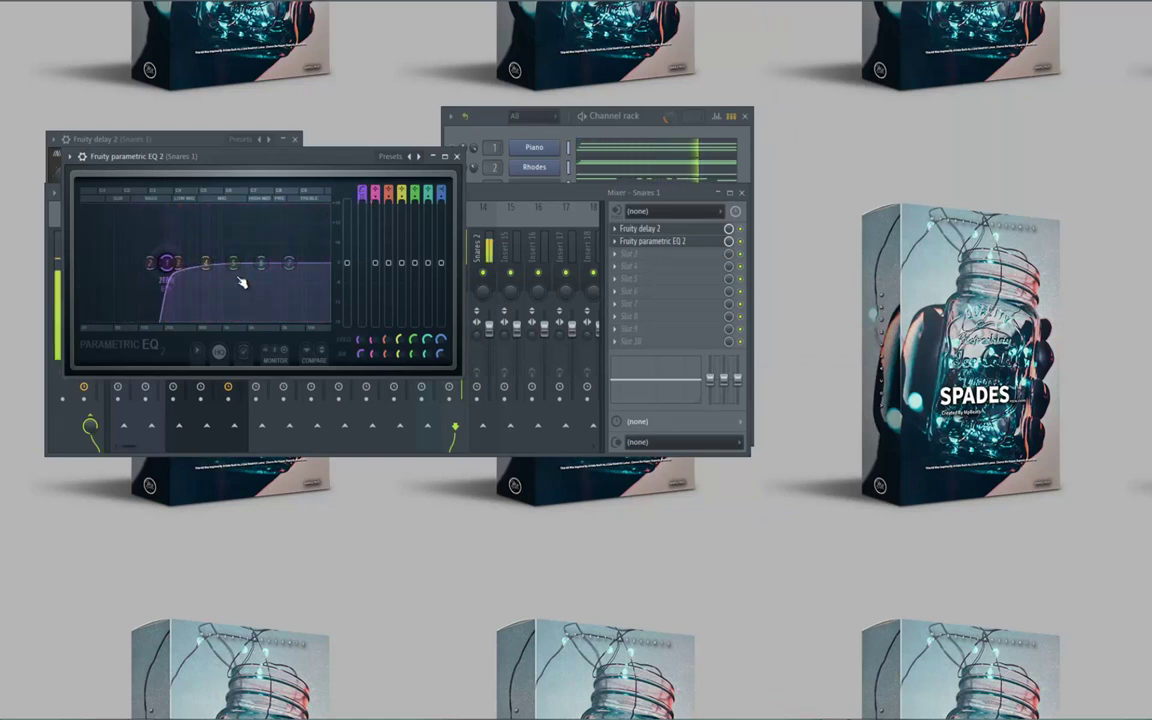
Lower the Snares 1 delay's feedback volume and close the delay and EQ windows
{"action": "left_click", "coordinate": [213, 139]}
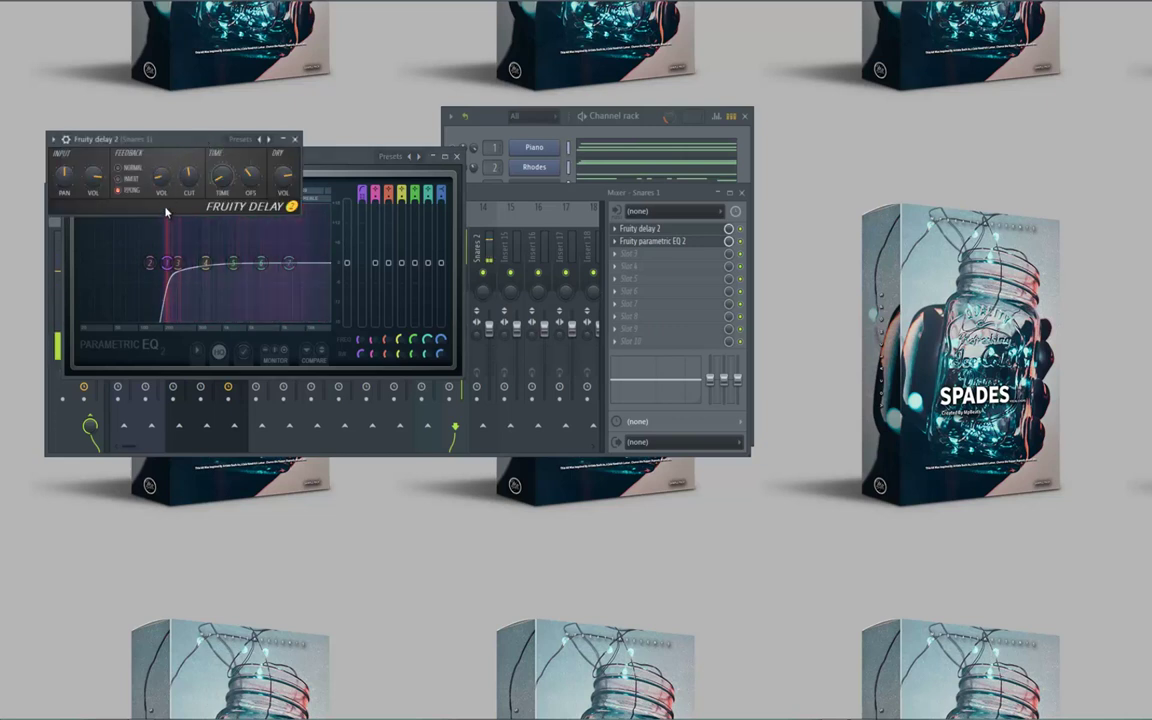
{"action": "left_click", "coordinate": [297, 140]}
{"action": "left_click", "coordinate": [459, 158]}
Load Fruity Reeverb 2 into the third Snares 1 effect slot and reduce the mix level of Fruity Delay 2
{"action": "left_click", "coordinate": [621, 260]}
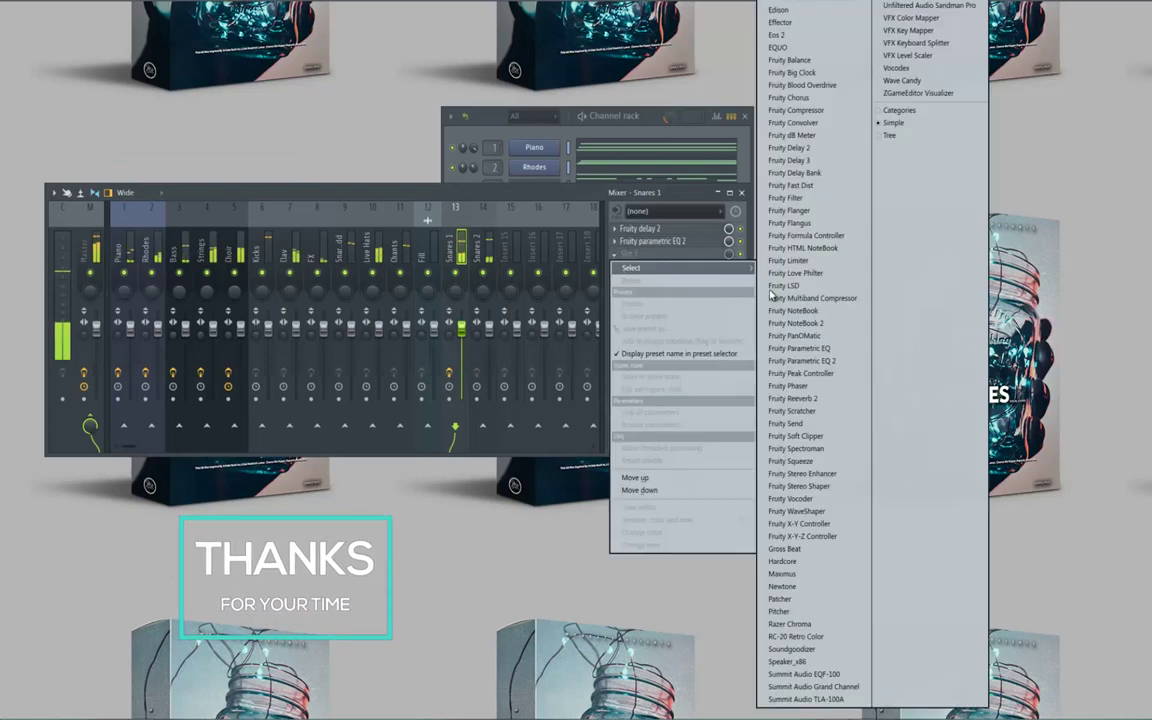
{"action": "left_click", "coordinate": [790, 398]}
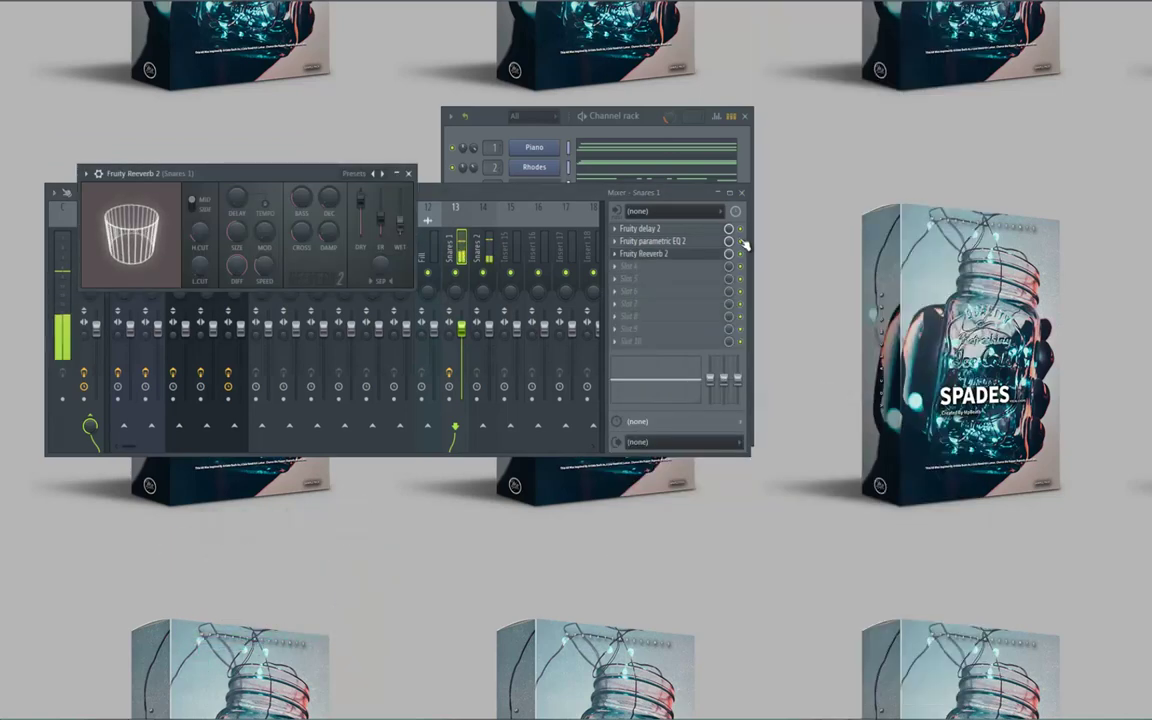
{"action": "left_click_drag", "start_coordinate": [729, 230], "coordinate": [728, 314]}
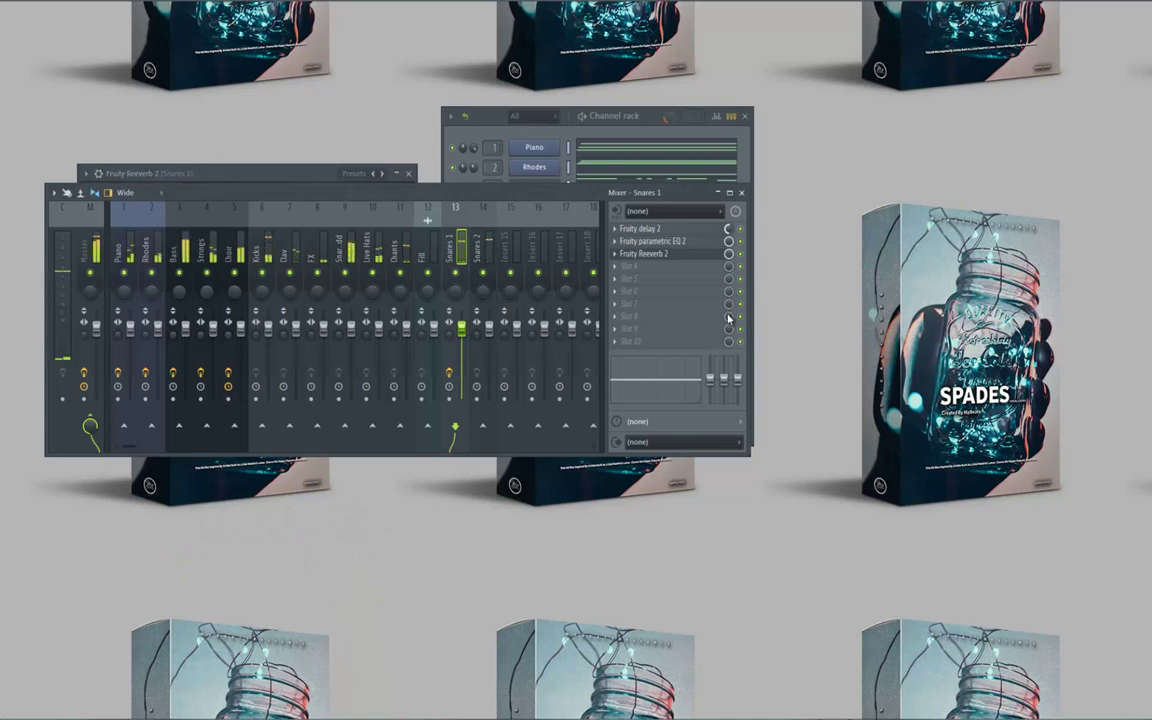
Close the mixer and the reverb window, and move the channel rack higher on the workspace
{"action": "left_click", "coordinate": [740, 191]}
{"action": "left_click_drag", "start_coordinate": [583, 107], "coordinate": [596, 40]}
{"action": "left_click", "coordinate": [409, 175]}
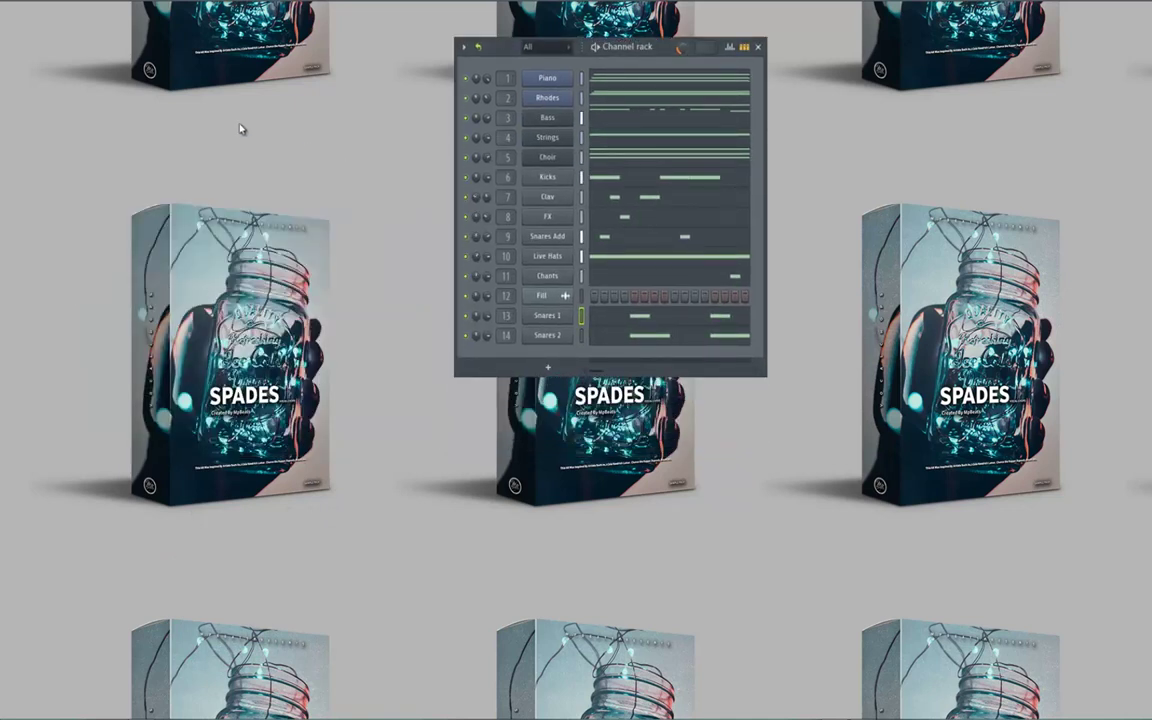
{"action": "left_click", "coordinate": [3, 2]}
{"action": "left_click", "coordinate": [3, 25]}
{"action": "key", "text": "space"}
{"action": "left_click", "coordinate": [3, 2]}
{"action": "left_click", "coordinate": [3, 24]}
{"action": "left_click", "coordinate": [3, 2]}
{"action": "left_click", "coordinate": [3, 21]}
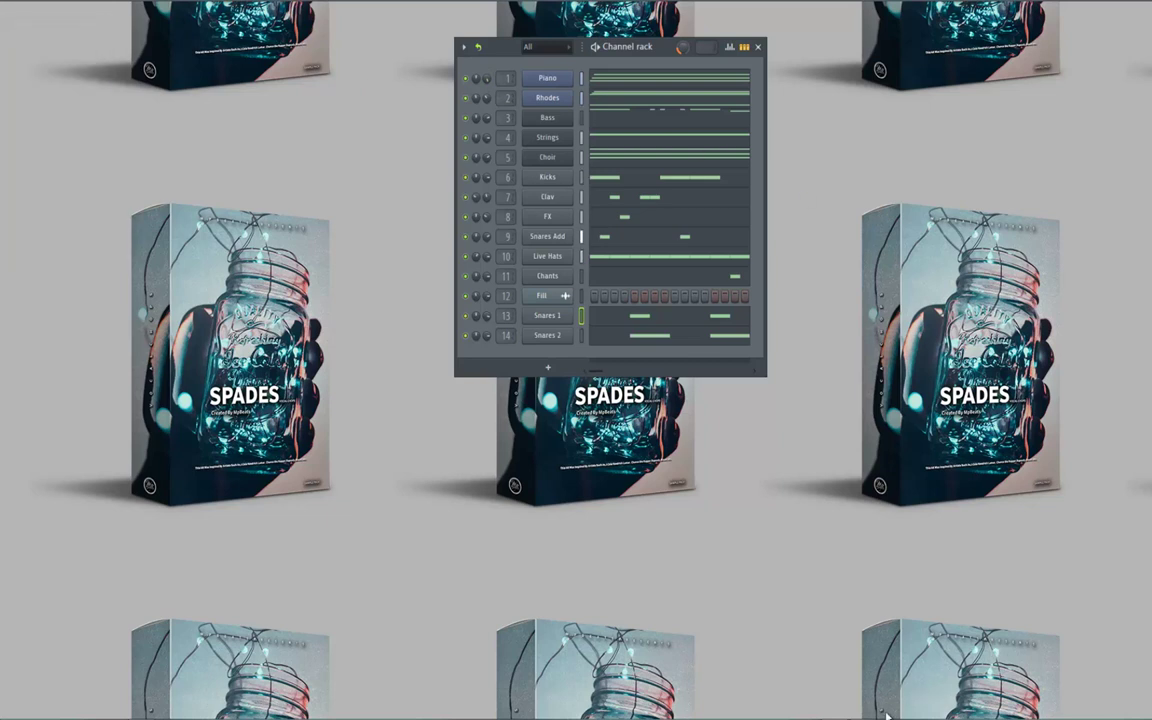